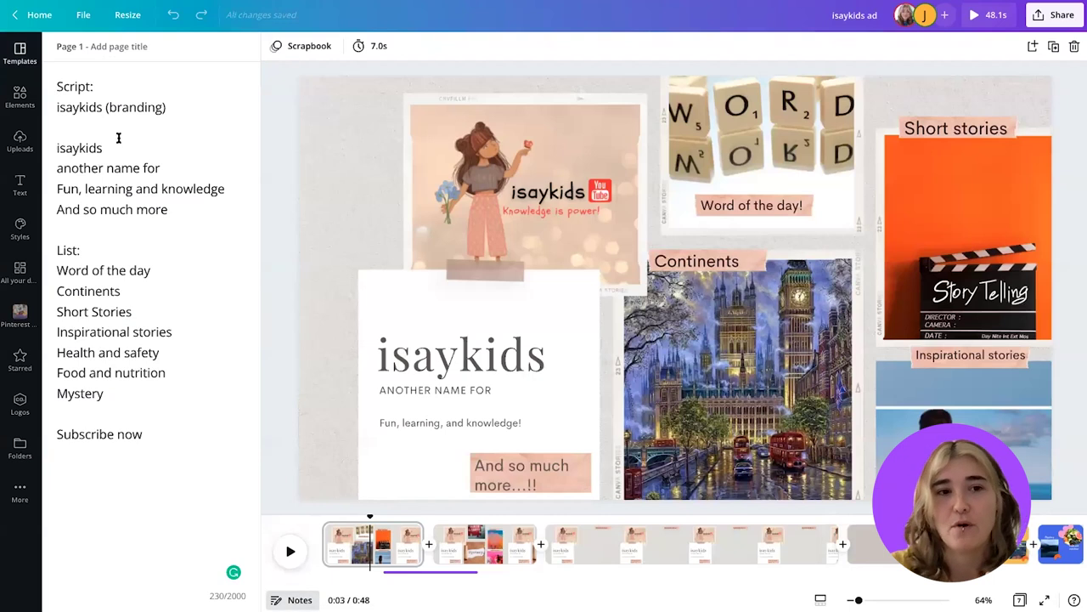
Examine the first page's images and text labels against the script in its notes.
{"action": "mouse_move", "coordinate": [93, 102]}
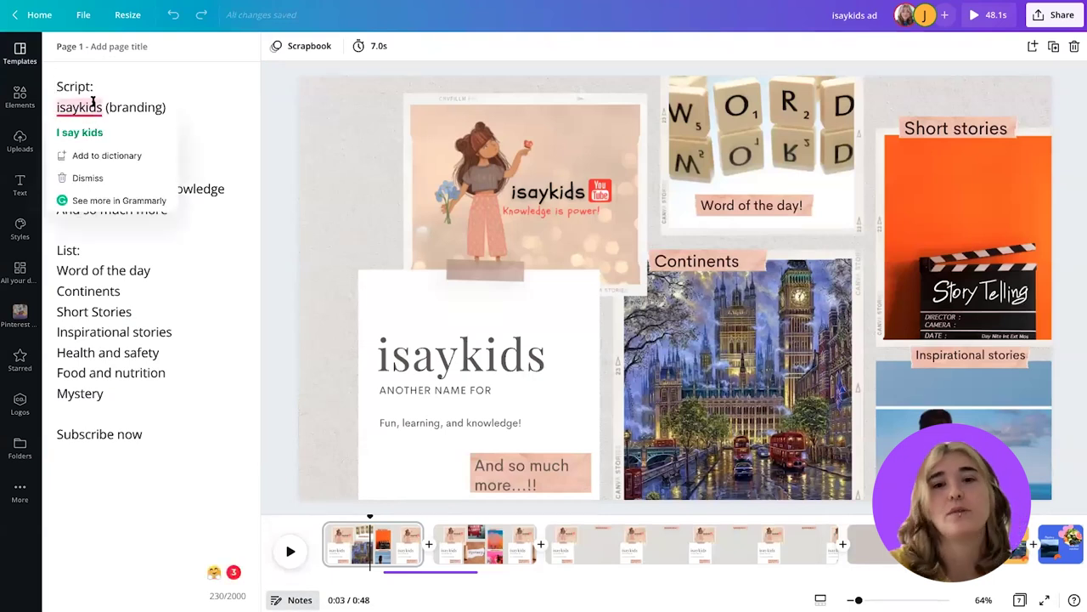
{"action": "left_click", "coordinate": [599, 228]}
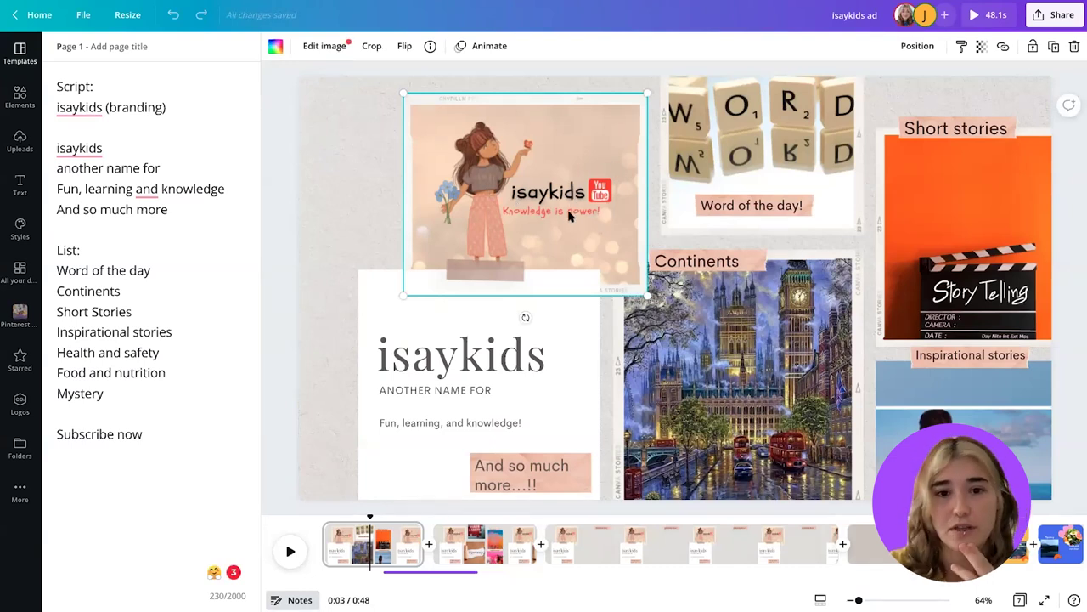
{"action": "left_click", "coordinate": [457, 336]}
{"action": "left_click", "coordinate": [476, 391]}
{"action": "left_click", "coordinate": [442, 423]}
{"action": "left_click", "coordinate": [440, 422]}
{"action": "type", "text": ","}
{"action": "left_click", "coordinate": [510, 472]}
{"action": "left_click", "coordinate": [772, 206]}
{"action": "left_click", "coordinate": [816, 268]}
{"action": "left_click", "coordinate": [946, 346]}
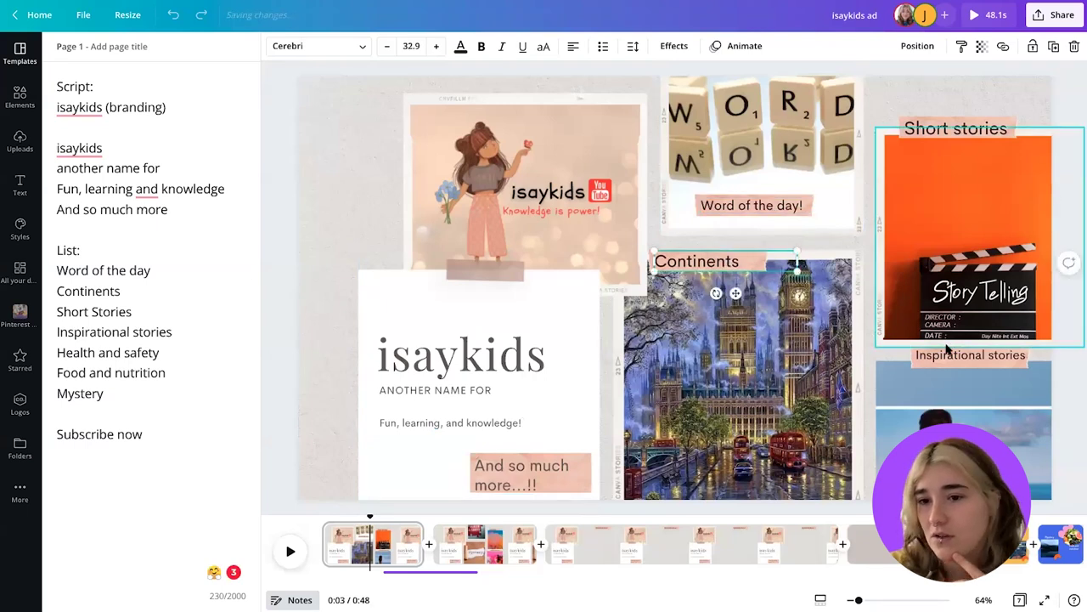
{"action": "left_click", "coordinate": [947, 346]}
{"action": "left_click", "coordinate": [981, 168]}
{"action": "left_click", "coordinate": [975, 136]}
{"action": "left_click", "coordinate": [952, 358]}
{"action": "left_click", "coordinate": [777, 213]}
{"action": "left_click", "coordinate": [725, 271]}
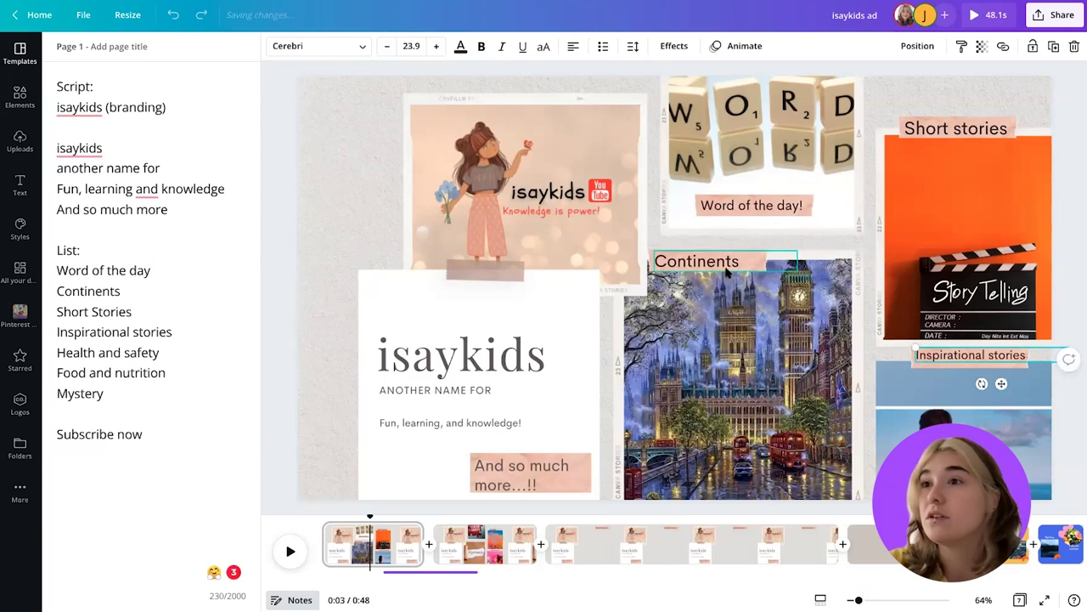
Hide and redisplay the first page's notes, and highlight the whole script from "Script:" to "Subscribe now".
{"action": "left_click", "coordinate": [299, 600]}
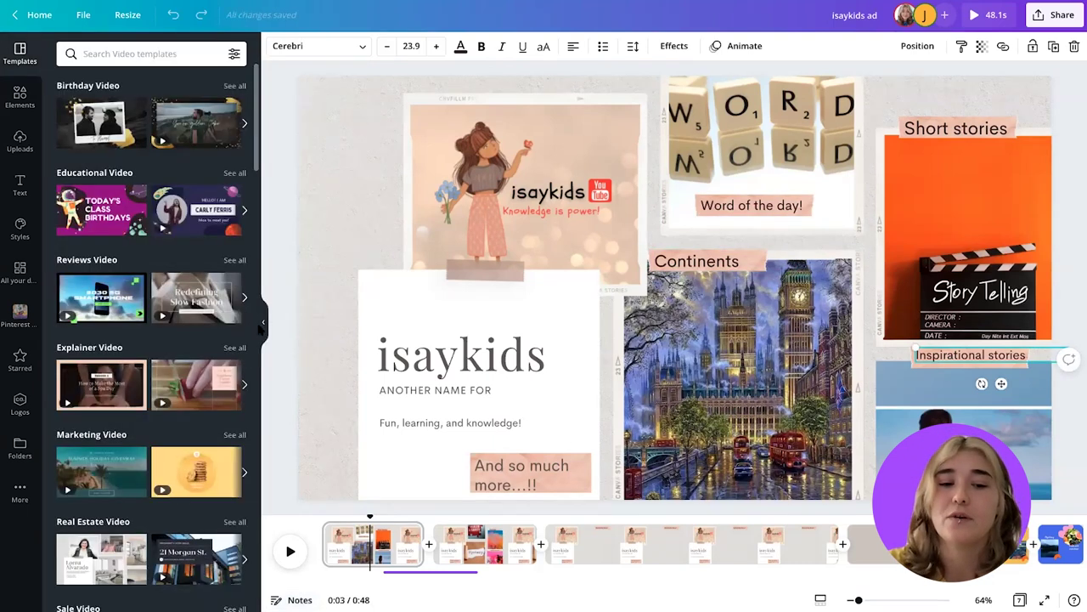
{"action": "left_click", "coordinate": [263, 322]}
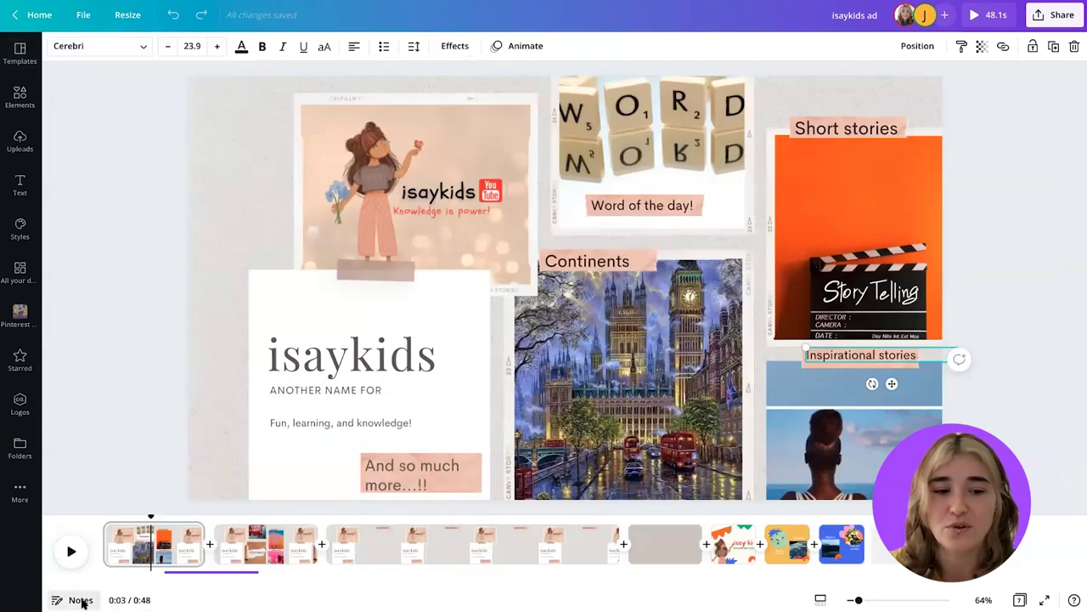
{"action": "left_click", "coordinate": [81, 599]}
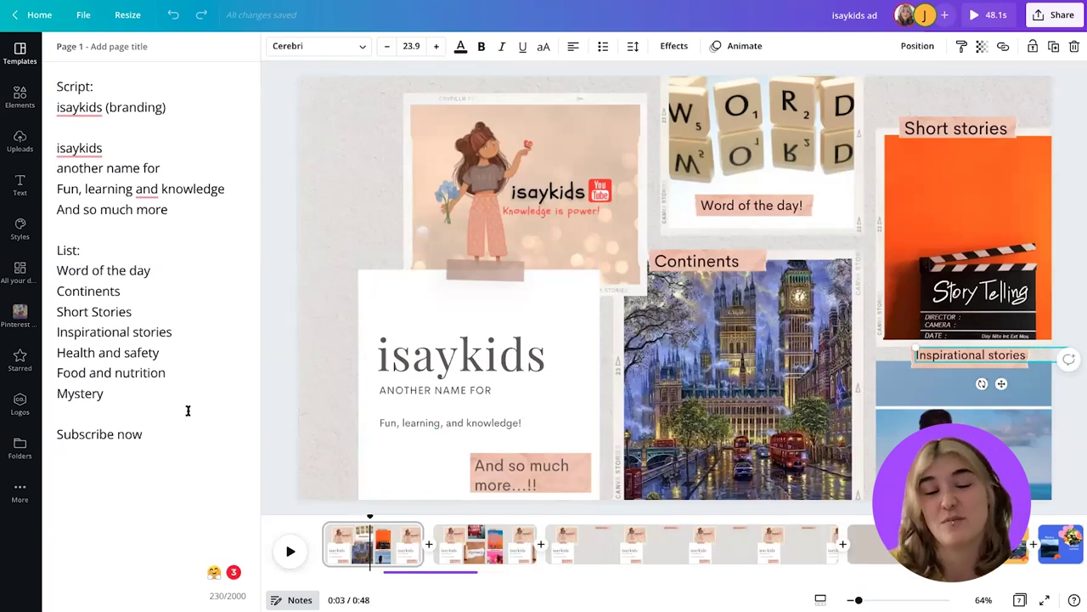
{"action": "left_click_drag", "start_coordinate": [165, 436], "coordinate": [53, 86]}
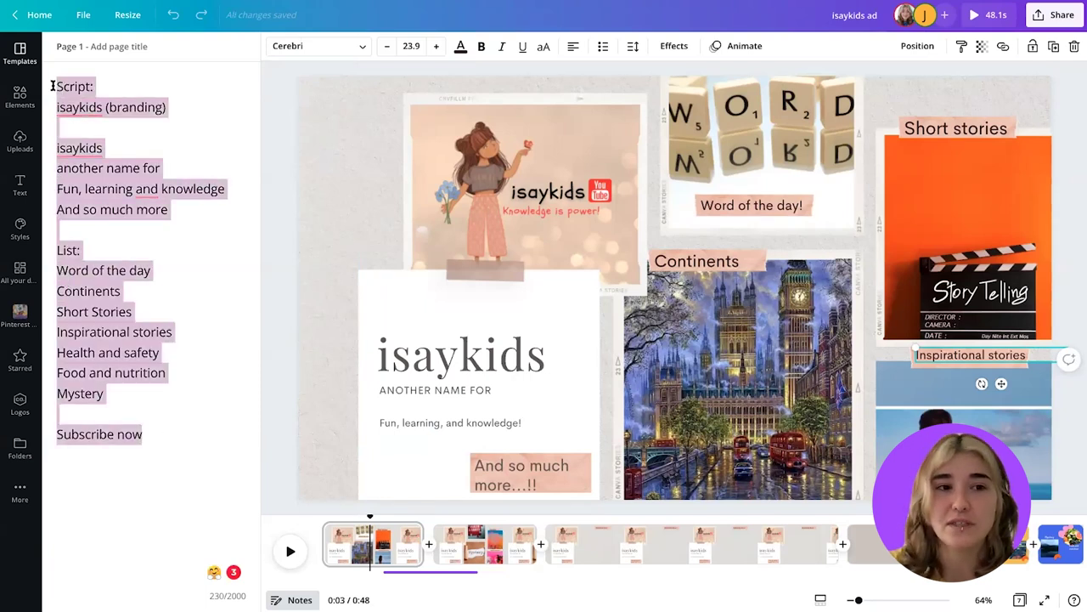
{"action": "left_click", "coordinate": [196, 377]}
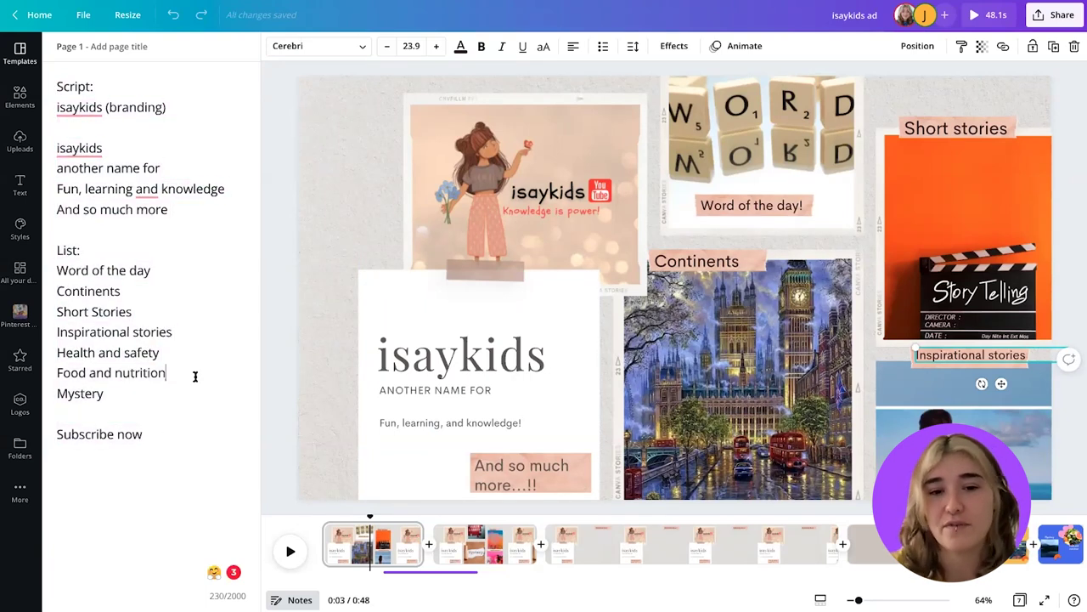
Compare the blank fourth page with the first page's scrapbook layout and its isaykids image.
{"action": "left_click", "coordinate": [1069, 360]}
{"action": "left_click", "coordinate": [1069, 313]}
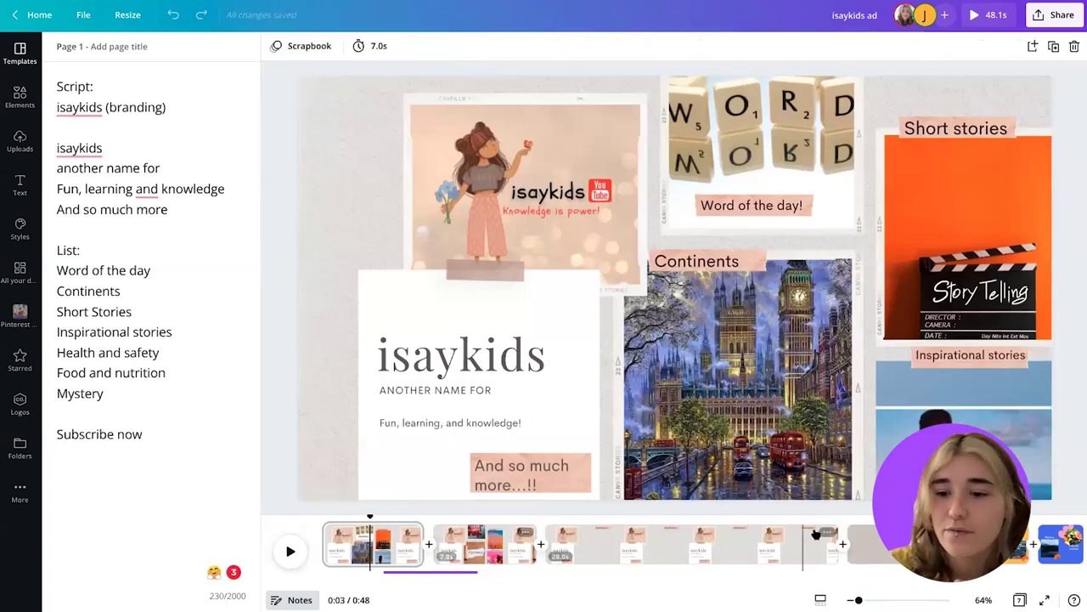
{"action": "left_click", "coordinate": [862, 548]}
{"action": "left_click", "coordinate": [350, 548]}
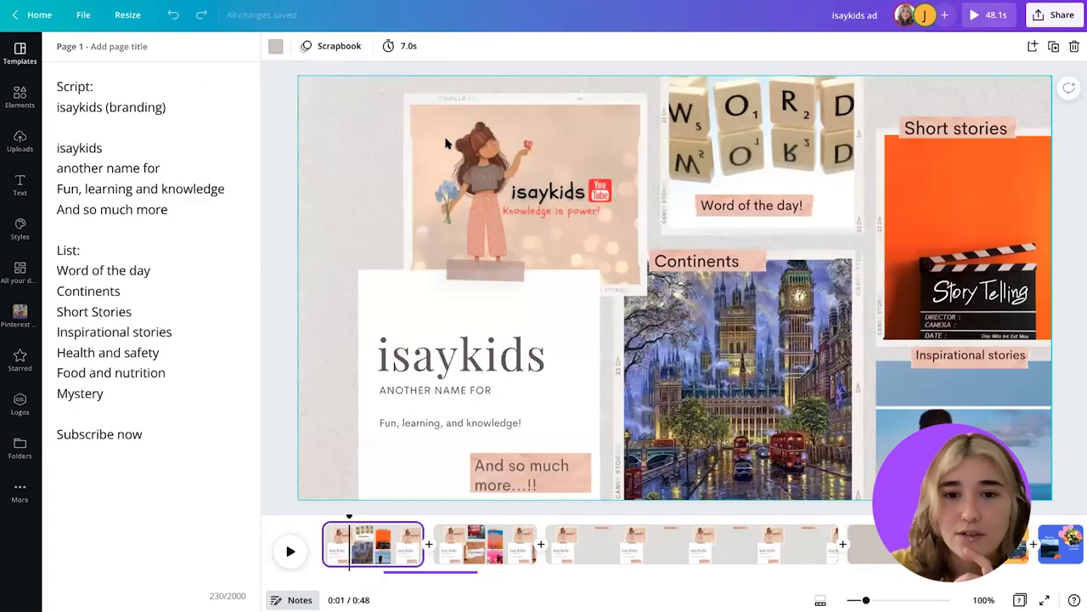
{"action": "left_click", "coordinate": [489, 158]}
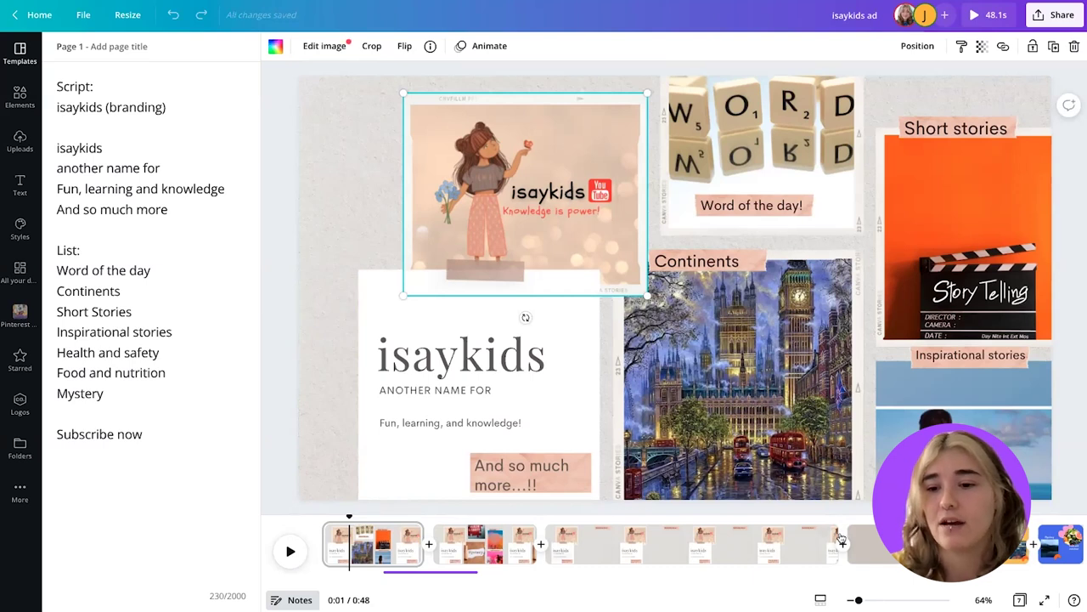
Duplicate the blank fourth page and check both copies in the timeline.
{"action": "left_click", "coordinate": [866, 550]}
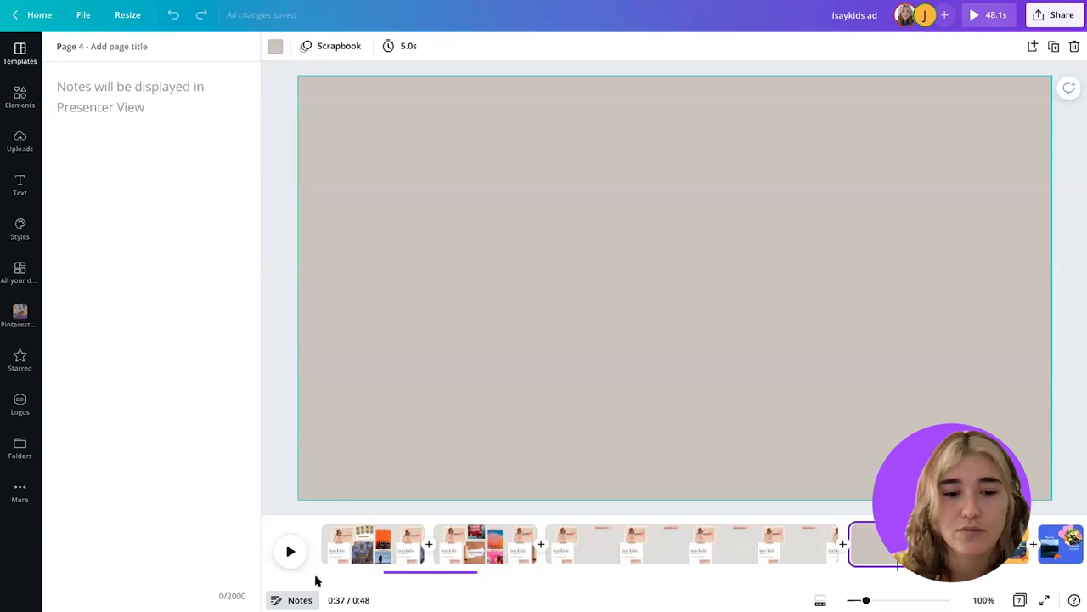
{"action": "key", "text": "super+d"}
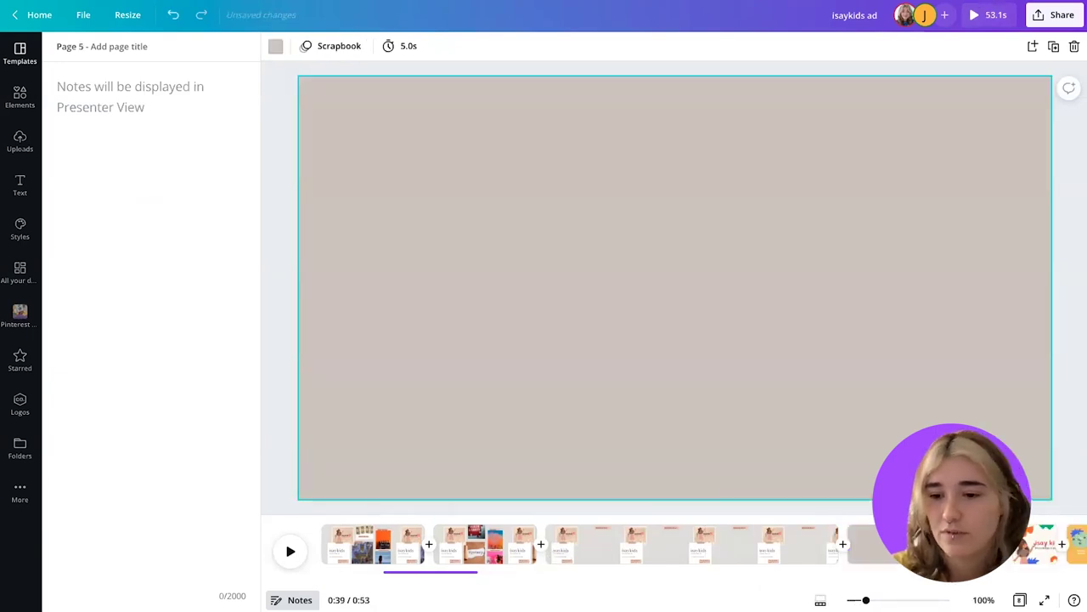
{"action": "left_click", "coordinate": [879, 548]}
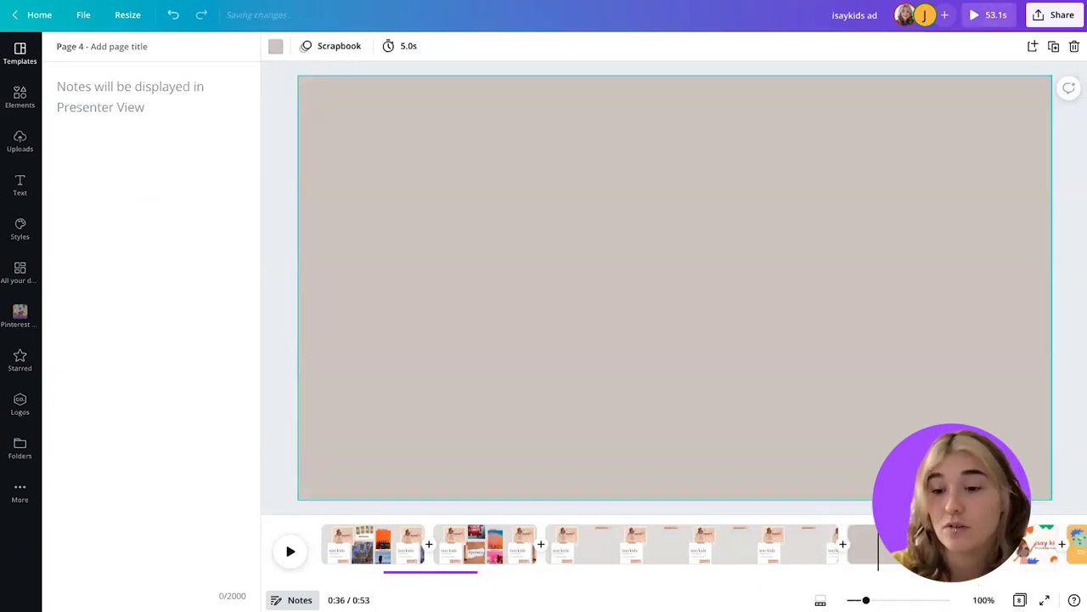
{"action": "left_click", "coordinate": [885, 550]}
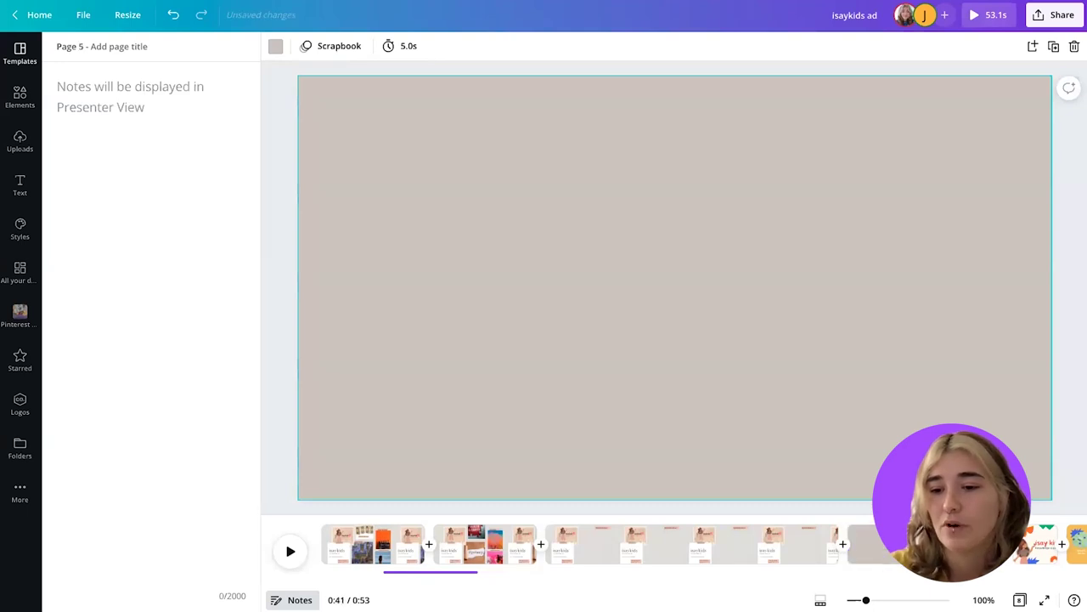
{"action": "left_click", "coordinate": [883, 548]}
{"action": "left_click", "coordinate": [960, 544]}
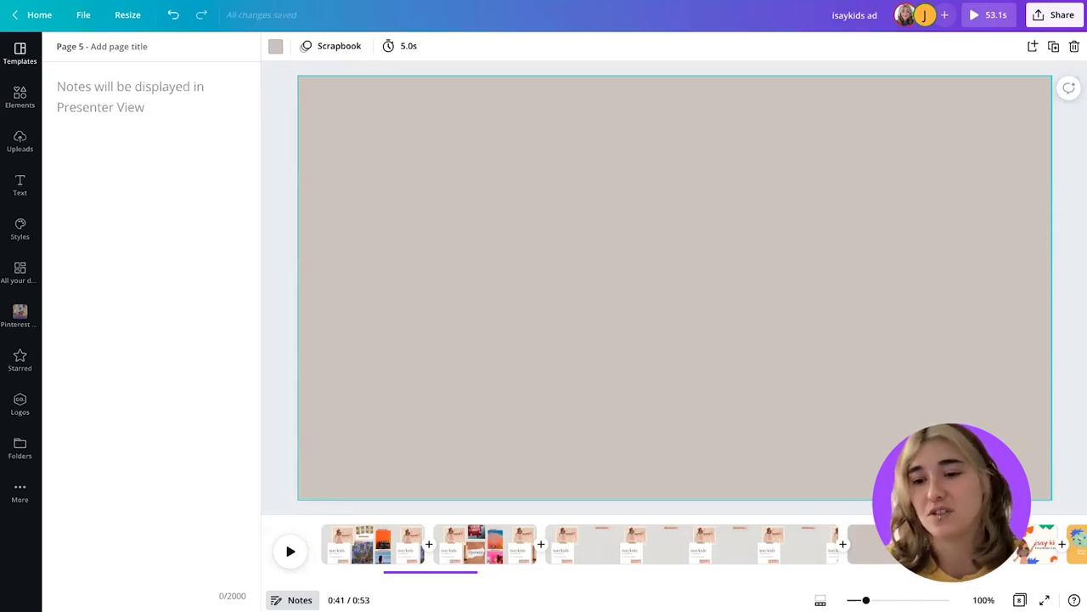
{"action": "key", "text": "Escape"}
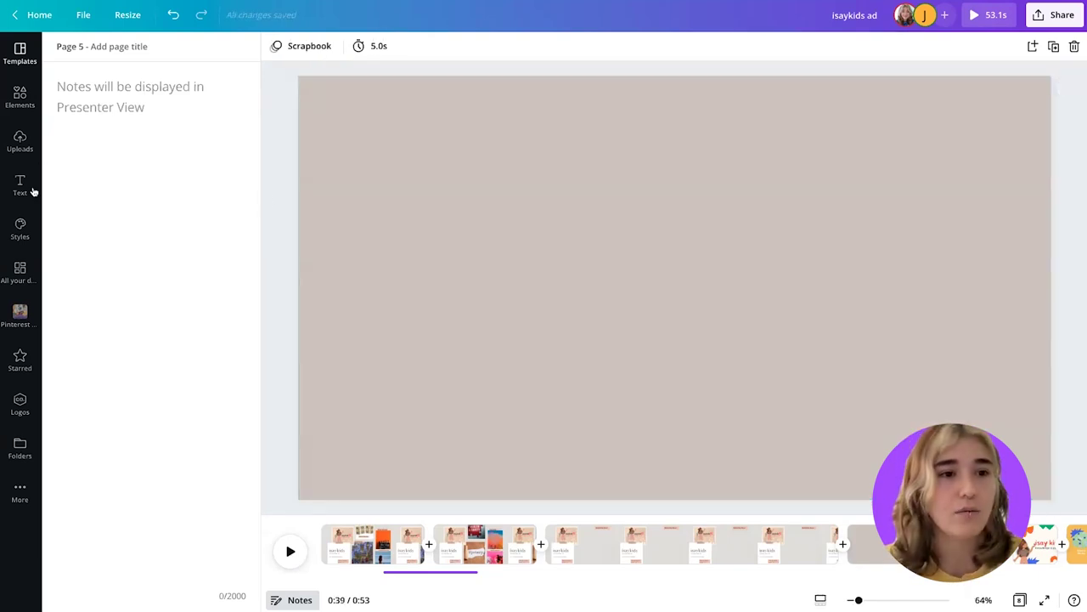
Search the video templates for "abstract youtube intro".
{"action": "left_click", "coordinate": [29, 66]}
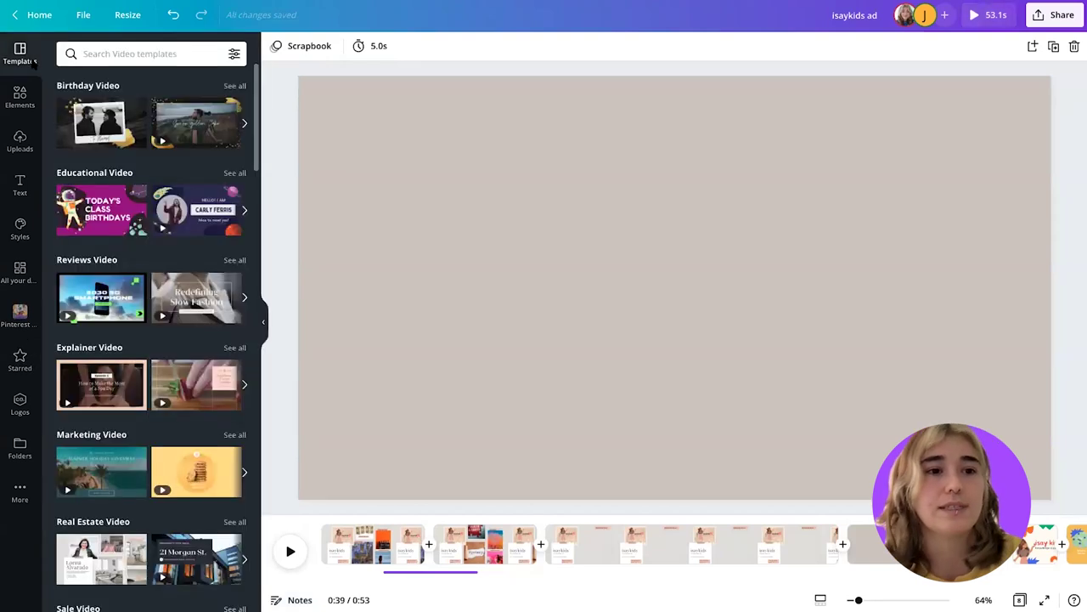
{"action": "left_click", "coordinate": [130, 47]}
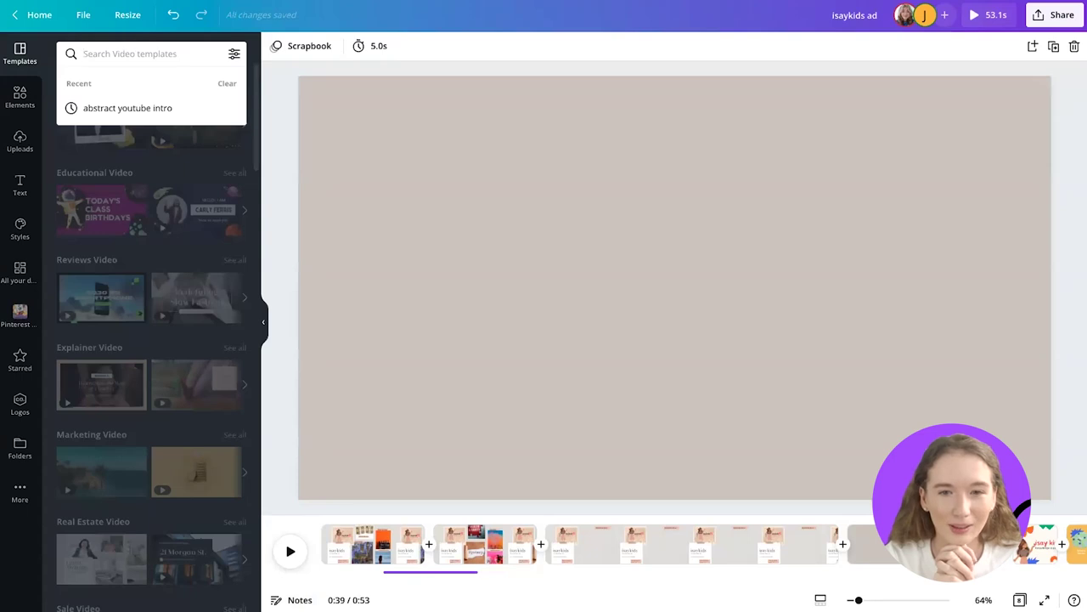
{"action": "type", "text": "abstract"}
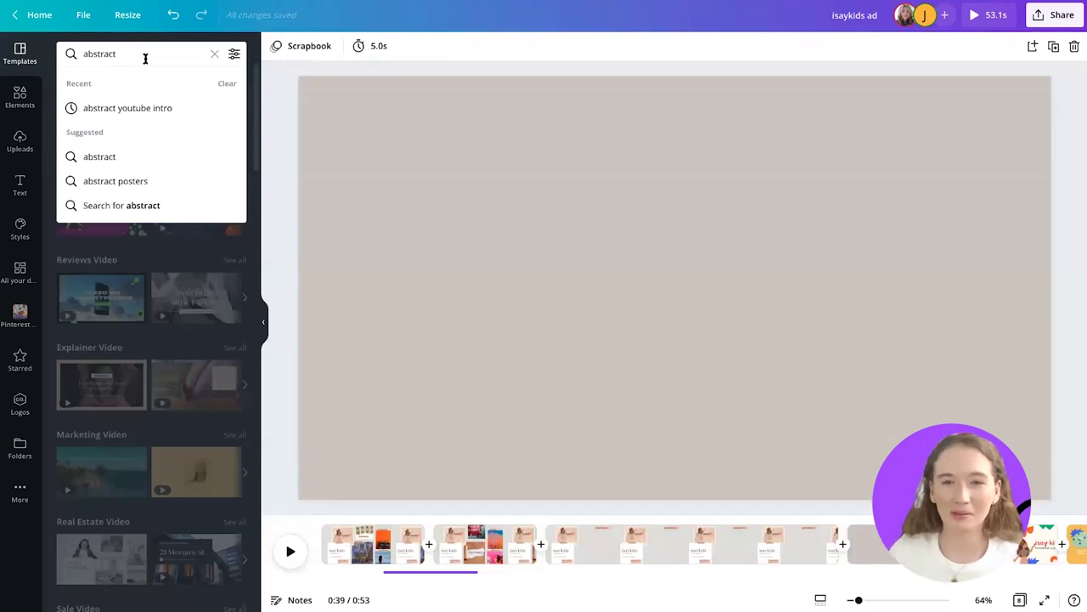
{"action": "type", "text": "you"}
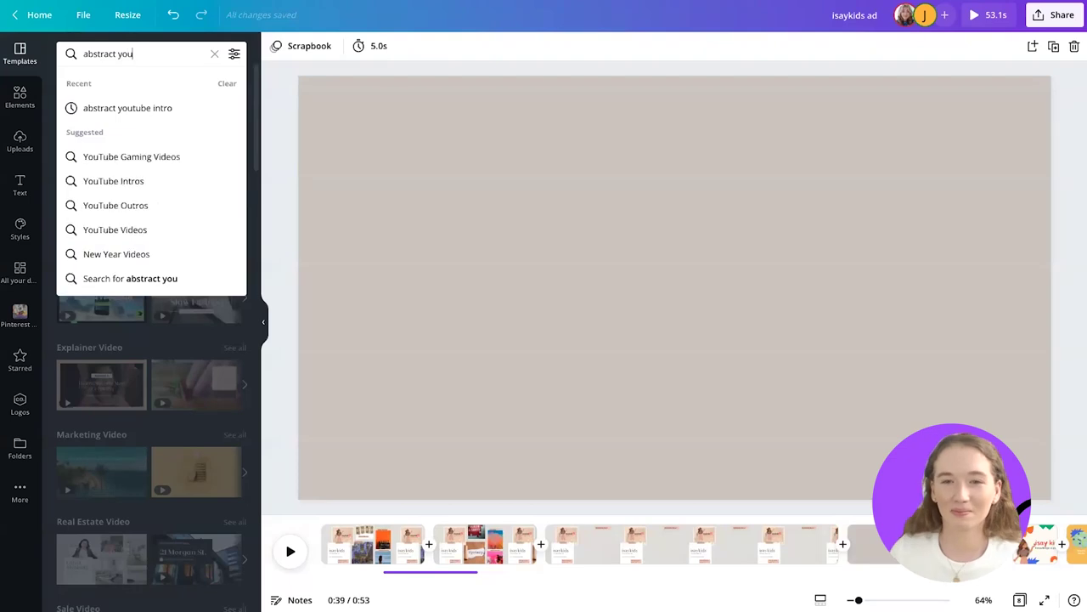
{"action": "type", "text": "tube intro"}
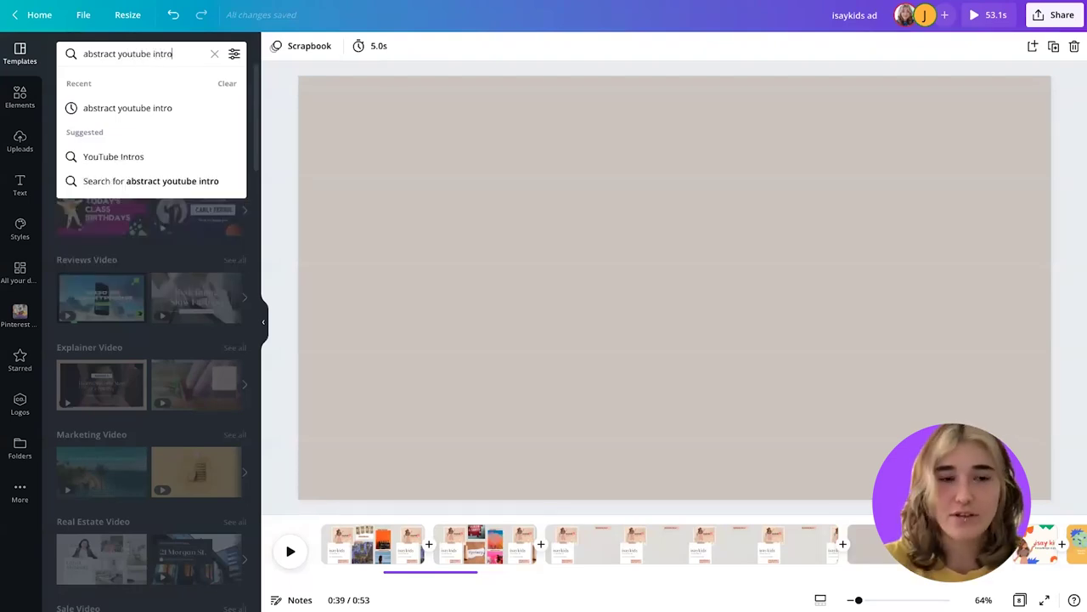
{"action": "key", "text": "Return"}
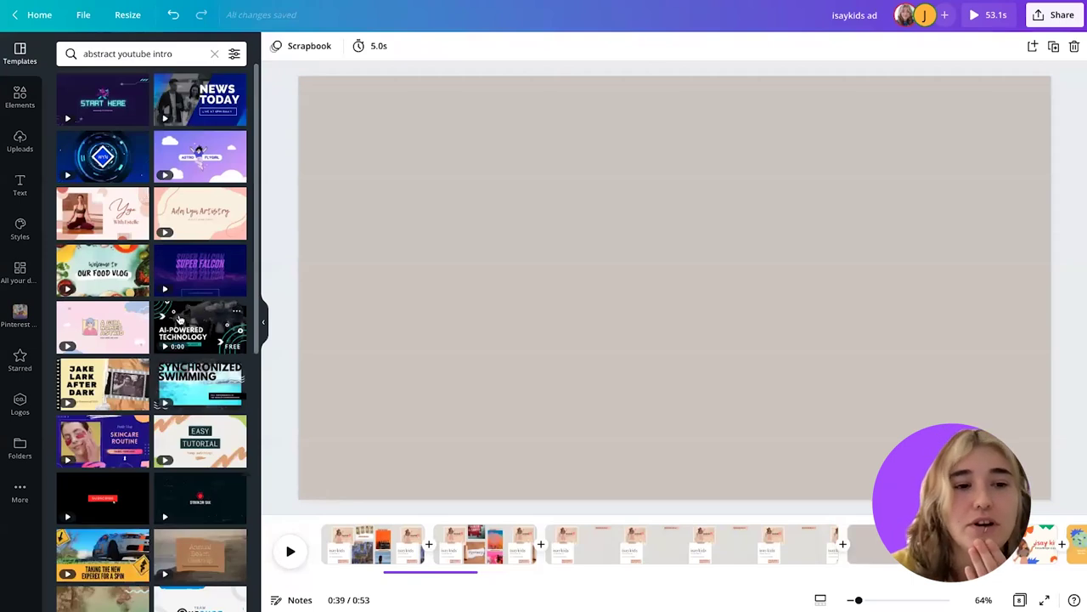
Apply the title page of the "Red Blue Green Yellow Handdrawn Bright Abstract YouTube Intro" template to the duplicated blank page.
{"action": "scroll", "coordinate": [179, 317], "scroll_direction": "down", "scroll_amount": 5}
{"action": "scroll", "coordinate": [179, 318], "scroll_direction": "down", "scroll_amount": 6}
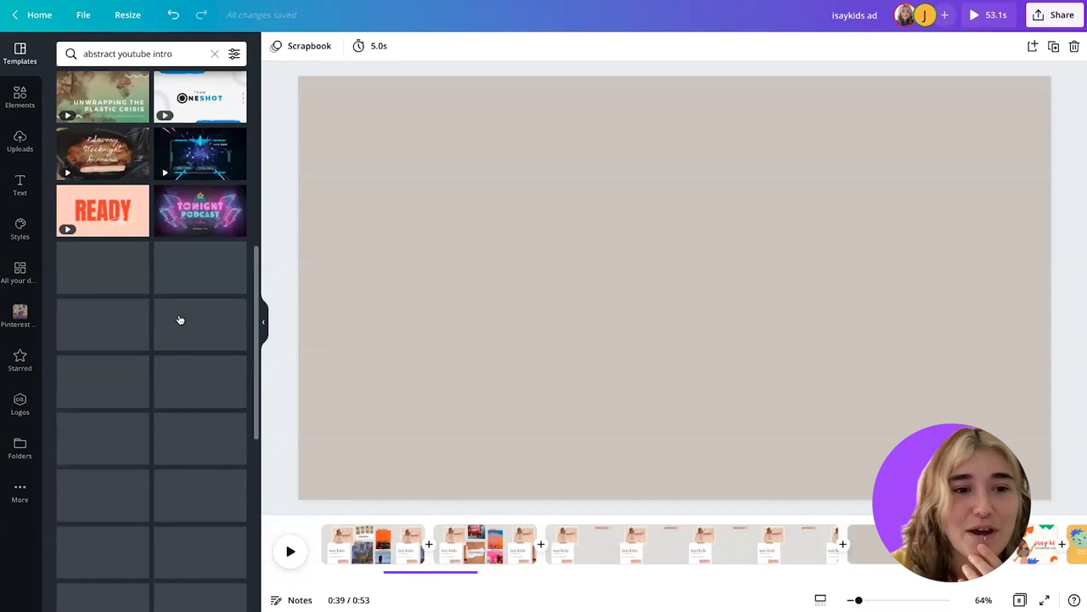
{"action": "scroll", "coordinate": [179, 319], "scroll_direction": "down", "scroll_amount": 5}
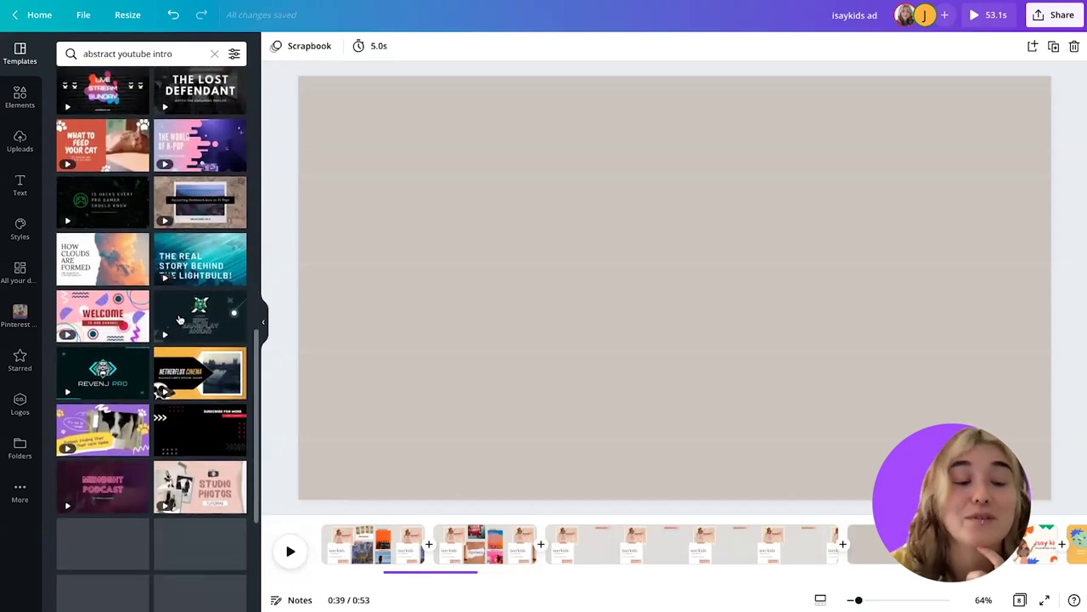
{"action": "scroll", "coordinate": [179, 320], "scroll_direction": "down", "scroll_amount": 7}
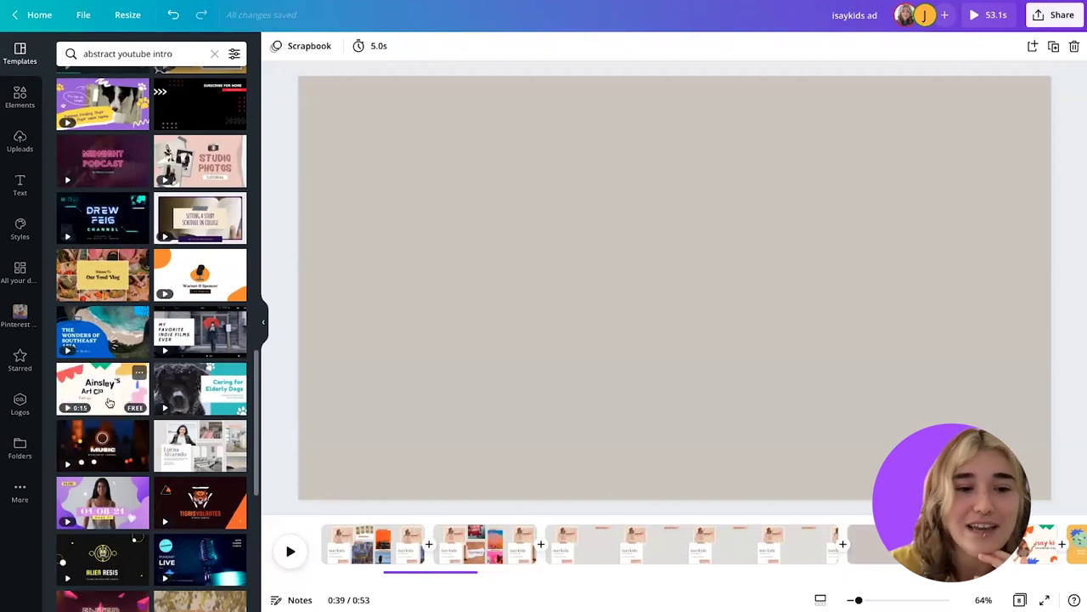
{"action": "left_click", "coordinate": [109, 403]}
{"action": "left_click", "coordinate": [106, 189]}
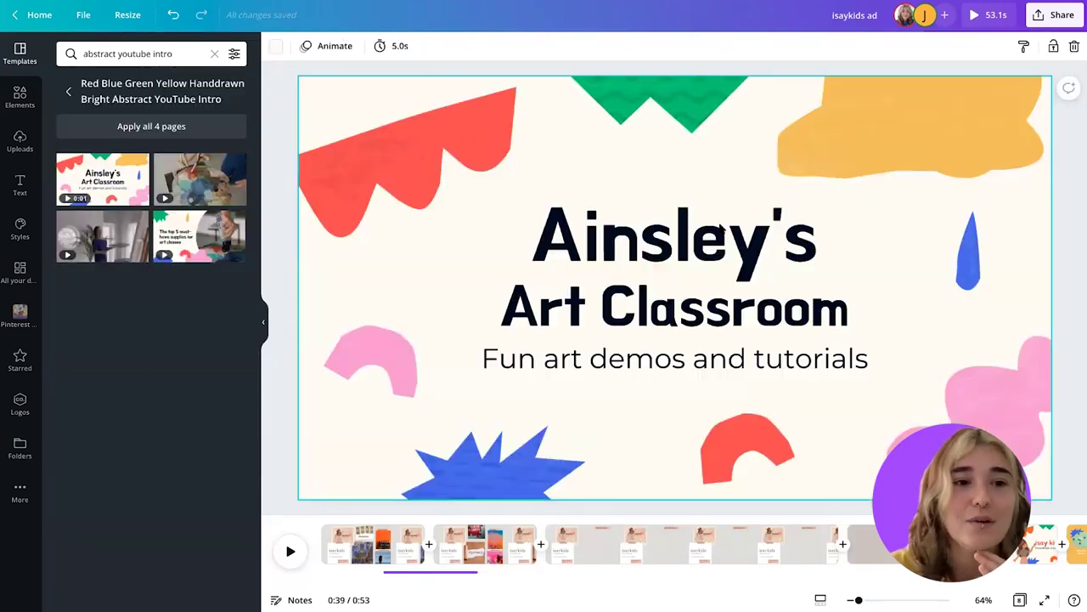
Preview the Art Classroom title page's animation and move the page ahead of the remaining blank page.
{"action": "left_click", "coordinate": [290, 552]}
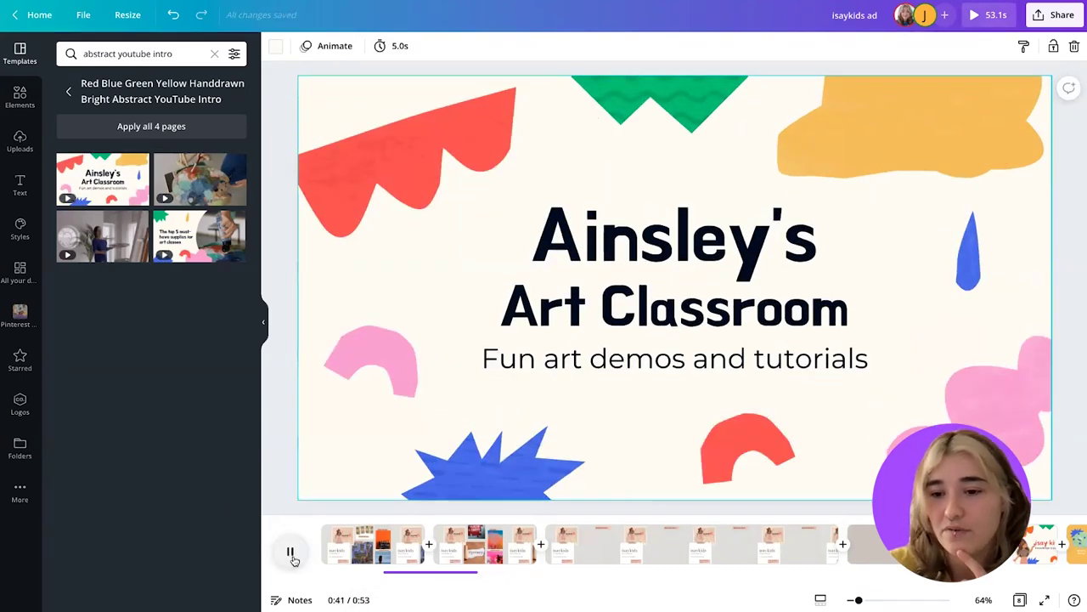
{"action": "left_click", "coordinate": [291, 554]}
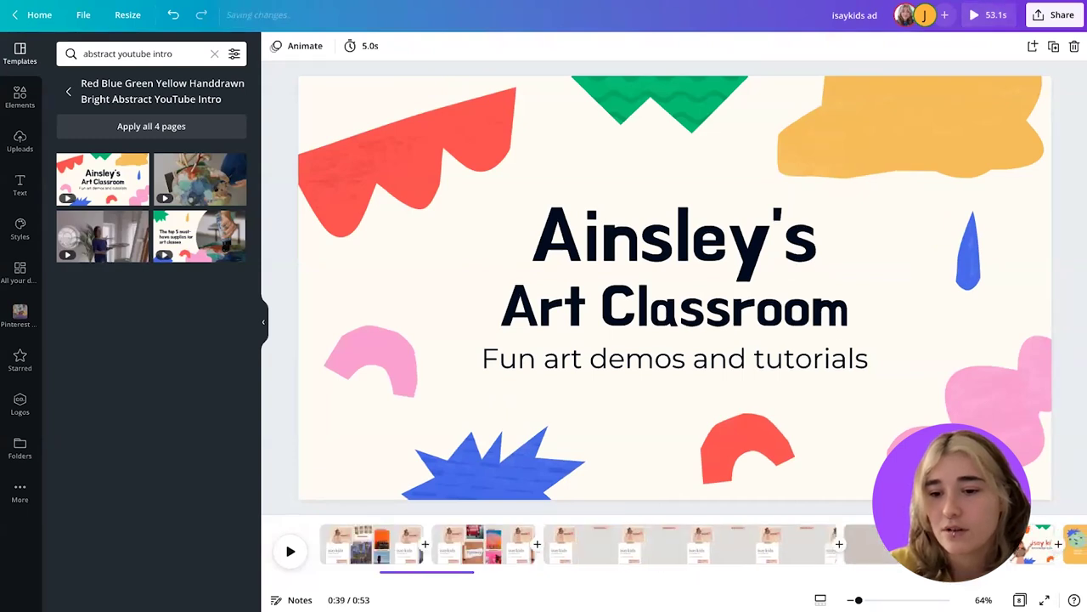
{"action": "left_click_drag", "start_coordinate": [953, 550], "coordinate": [876, 556]}
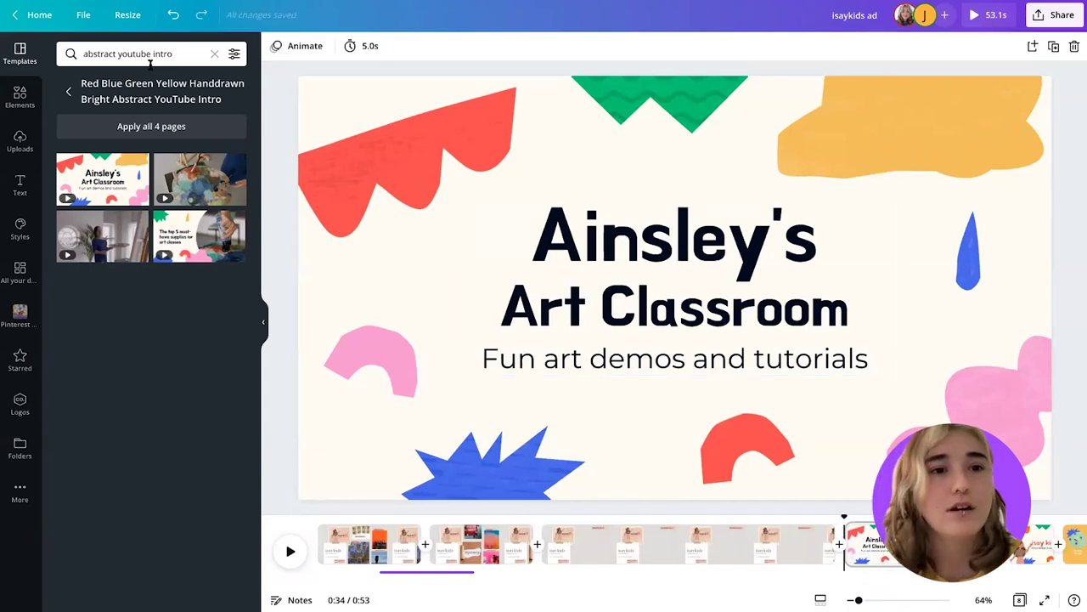
Check the first page's girl illustration and search the elements for "girl butterfly" from the new intro page.
{"action": "left_click", "coordinate": [374, 545]}
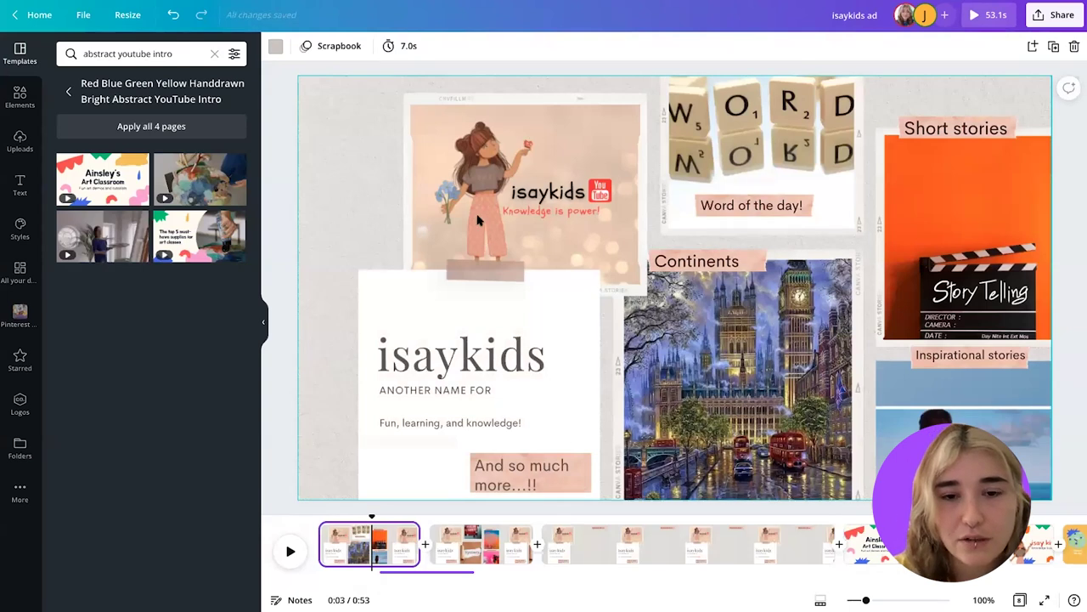
{"action": "left_click", "coordinate": [863, 544]}
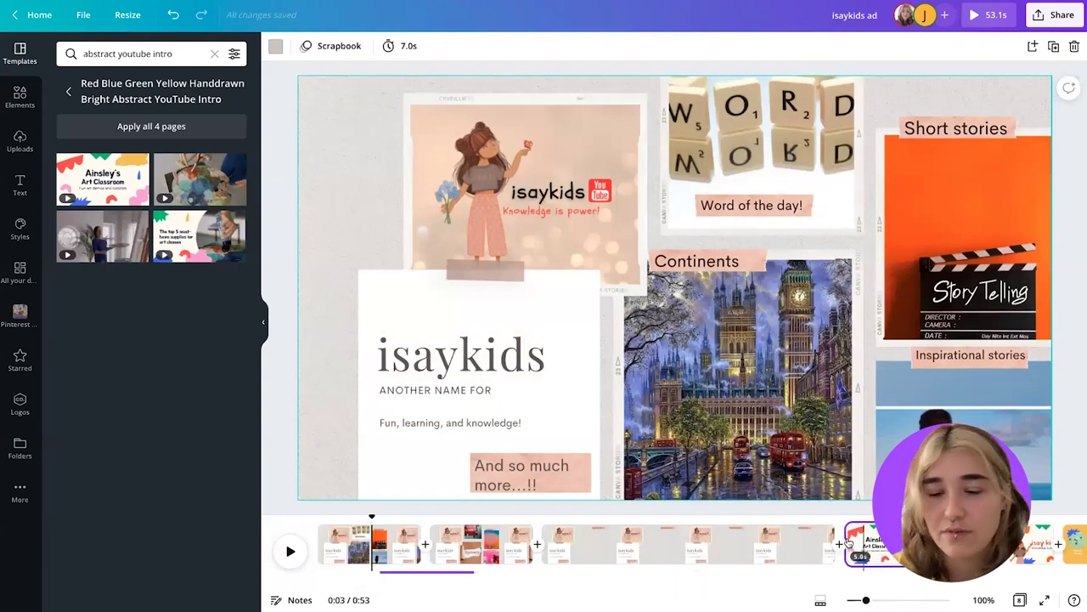
{"action": "left_click", "coordinate": [138, 53]}
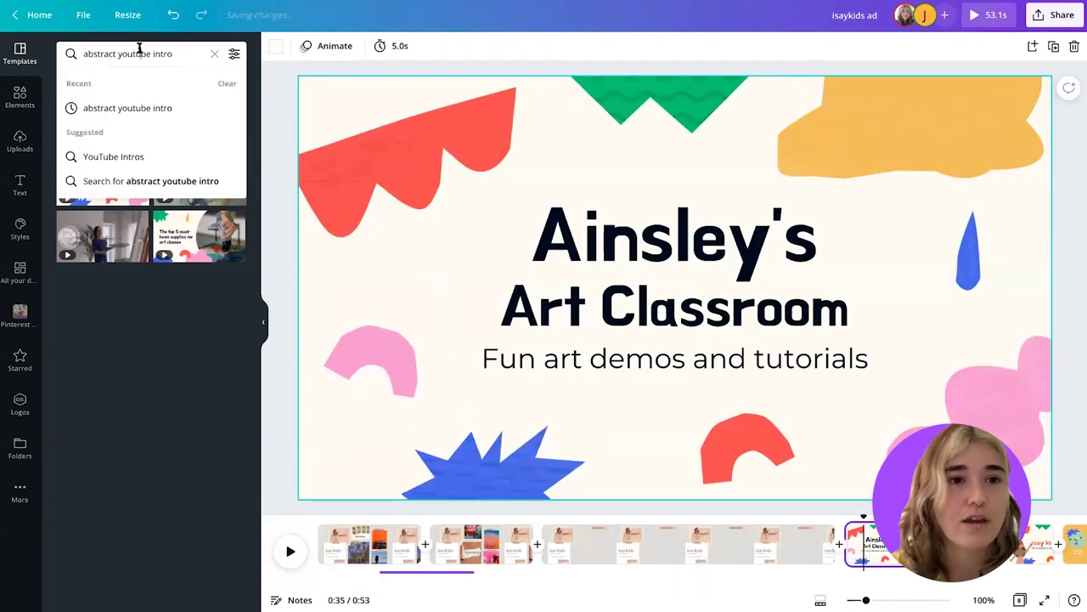
{"action": "left_click", "coordinate": [22, 113]}
{"action": "left_click", "coordinate": [184, 53]}
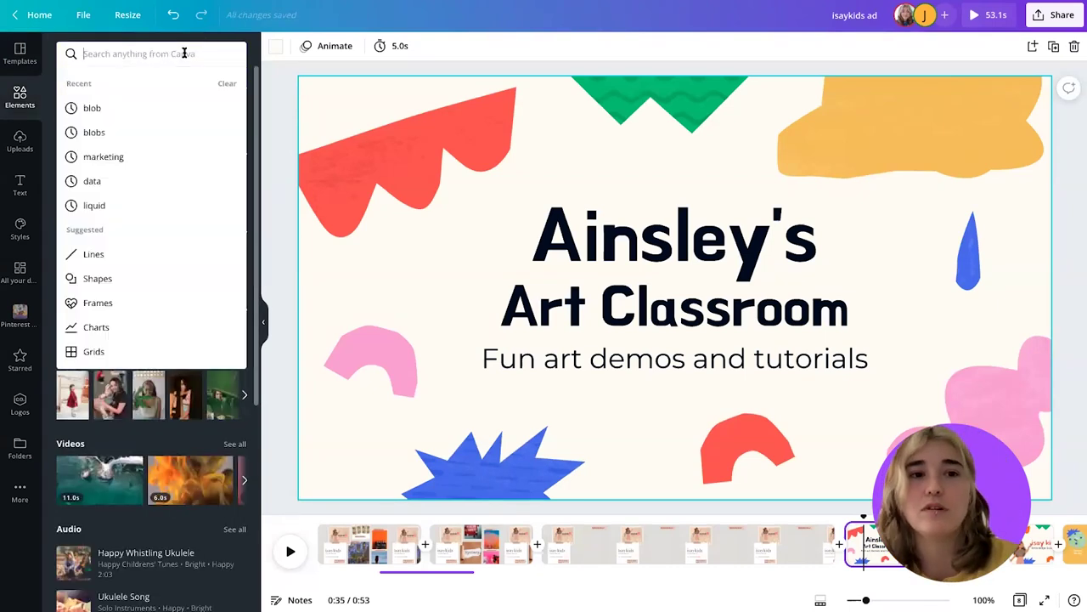
{"action": "type", "text": "girl"}
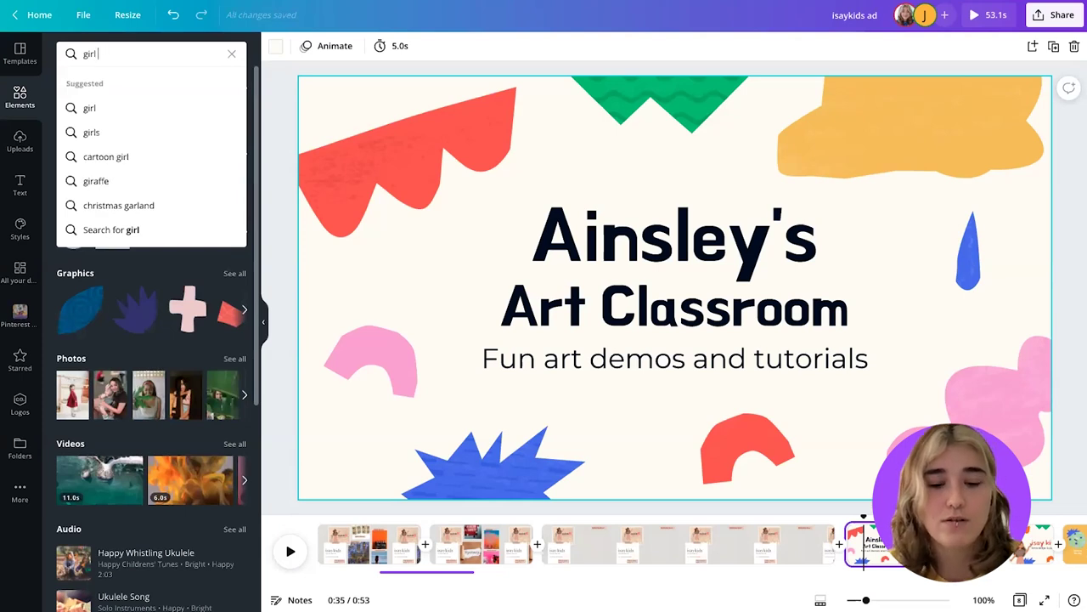
{"action": "type", "text": " butterfly"}
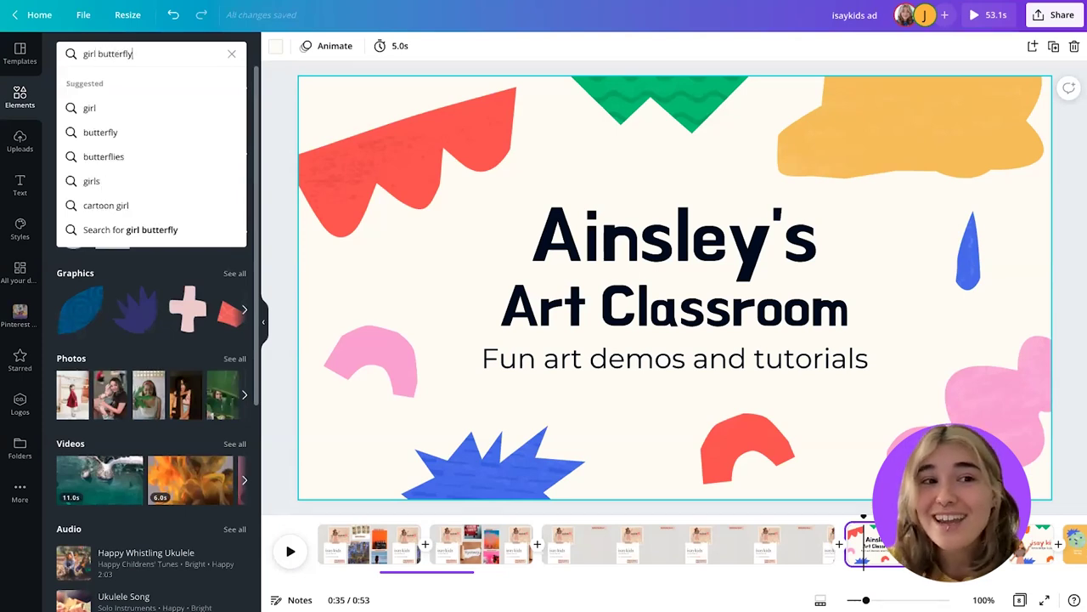
{"action": "key", "text": "Return"}
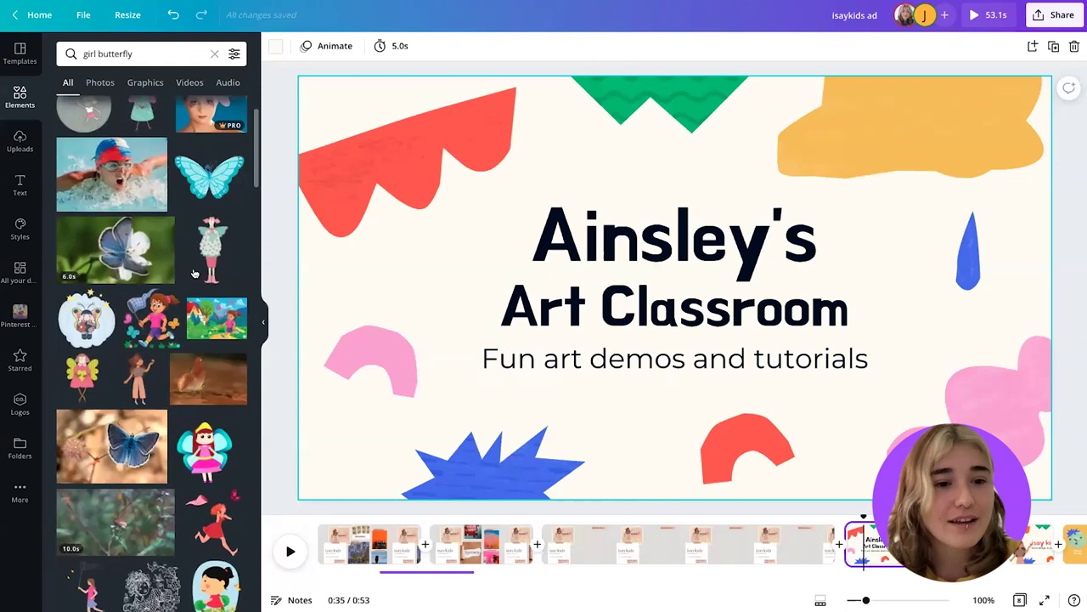
Add the long-haired girl with a butterfly to the intro page, enlarge her and position her beside the title.
{"action": "left_click", "coordinate": [143, 393]}
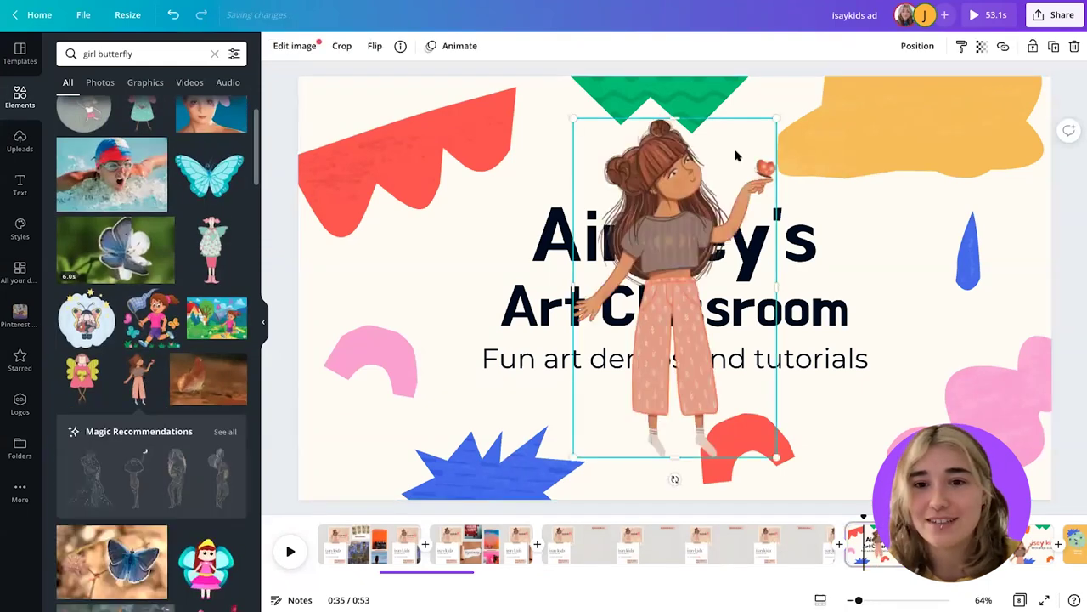
{"action": "left_click_drag", "start_coordinate": [776, 119], "coordinate": [854, 43]}
{"action": "left_click_drag", "start_coordinate": [705, 154], "coordinate": [455, 302]}
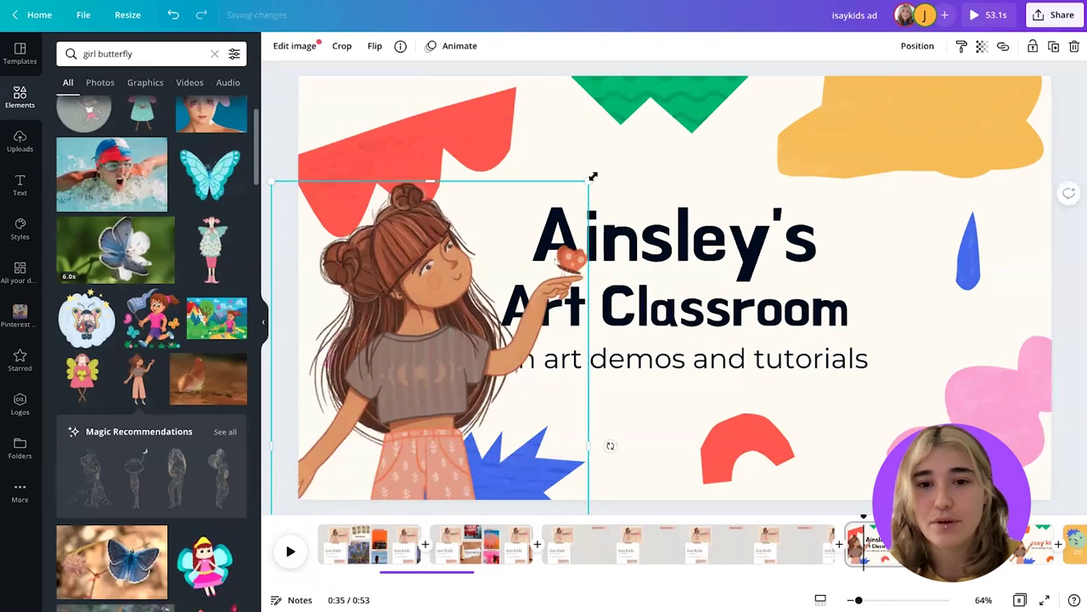
{"action": "left_click_drag", "start_coordinate": [569, 201], "coordinate": [562, 226]}
{"action": "left_click_drag", "start_coordinate": [428, 333], "coordinate": [524, 301]}
Delete the pink arch behind the girl and place her against the page's left side, with her legs running off the bottom.
{"action": "left_click", "coordinate": [328, 347]}
{"action": "left_click", "coordinate": [350, 346]}
{"action": "key", "text": "BackSpace"}
{"action": "left_click_drag", "start_coordinate": [527, 338], "coordinate": [386, 325]}
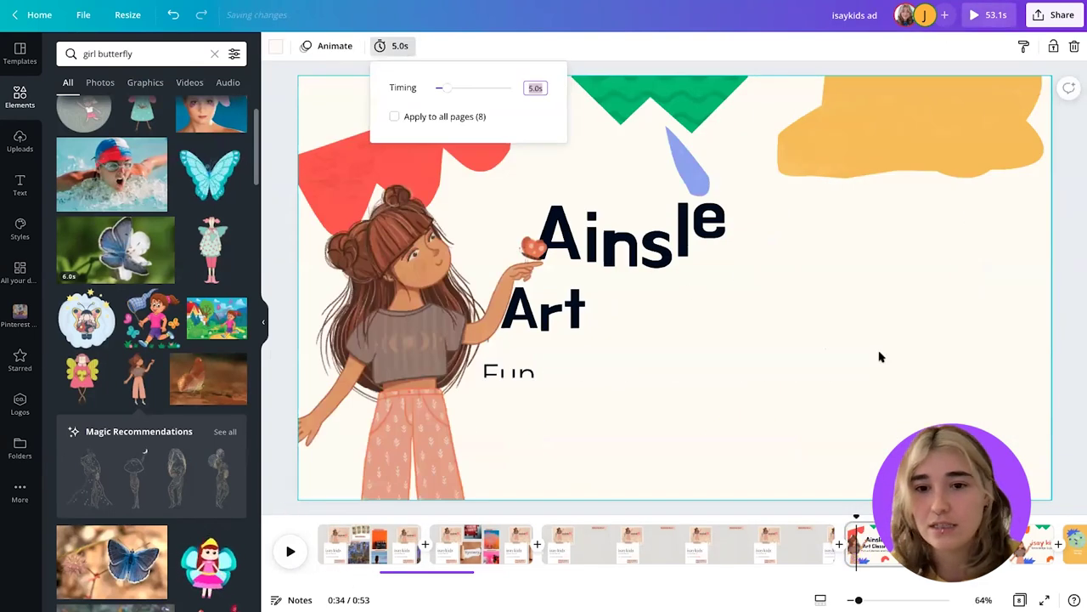
{"action": "key", "text": "Escape"}
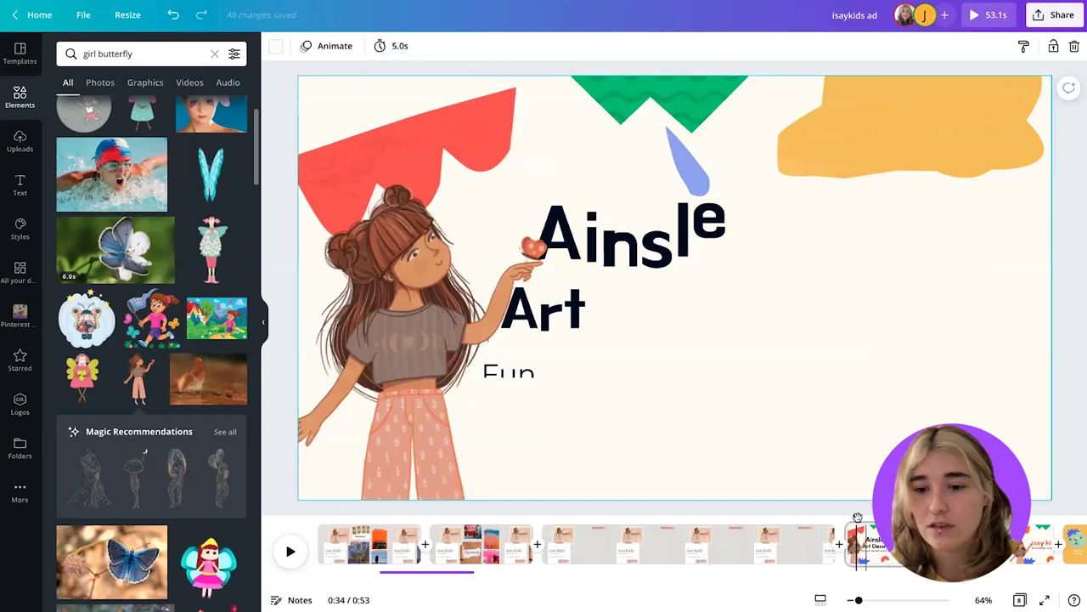
{"action": "left_click", "coordinate": [858, 518]}
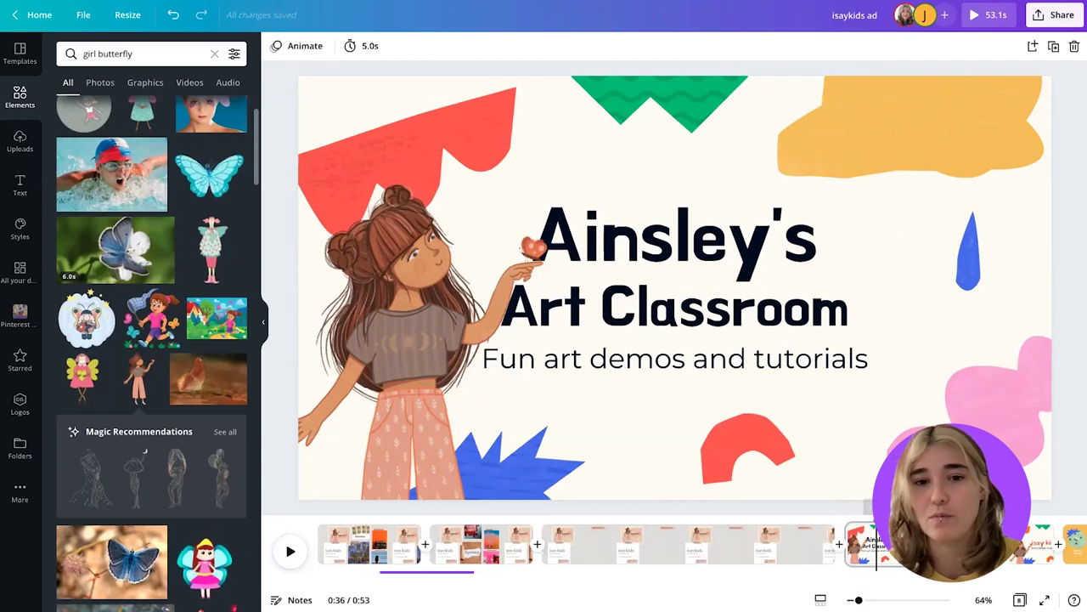
Replace the "Ainsley's" title text with "isaykids".
{"action": "left_click", "coordinate": [655, 221]}
{"action": "left_click", "coordinate": [634, 264]}
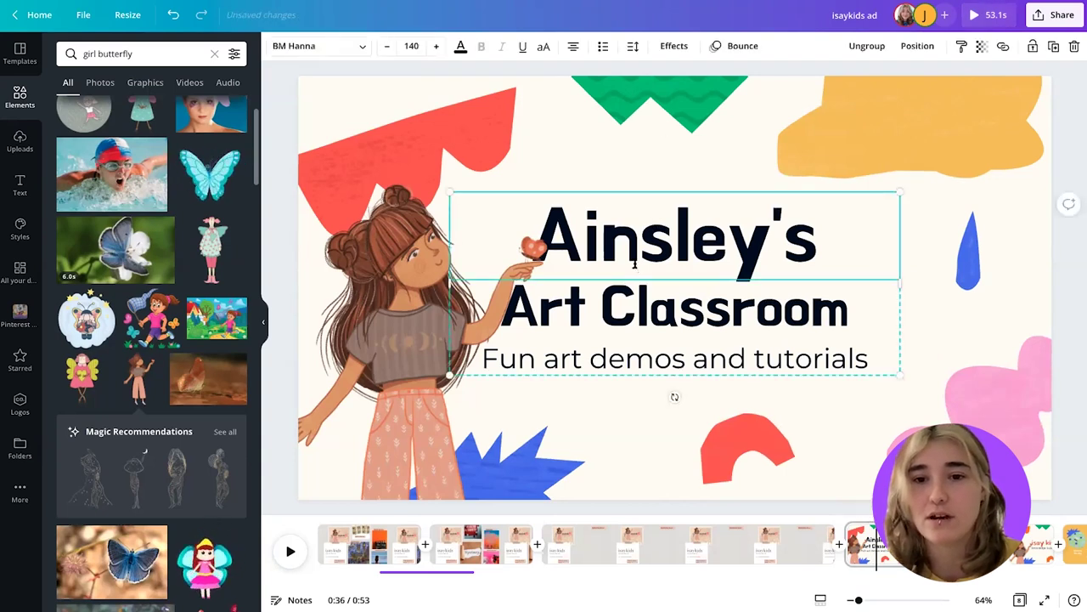
{"action": "left_click", "coordinate": [634, 265]}
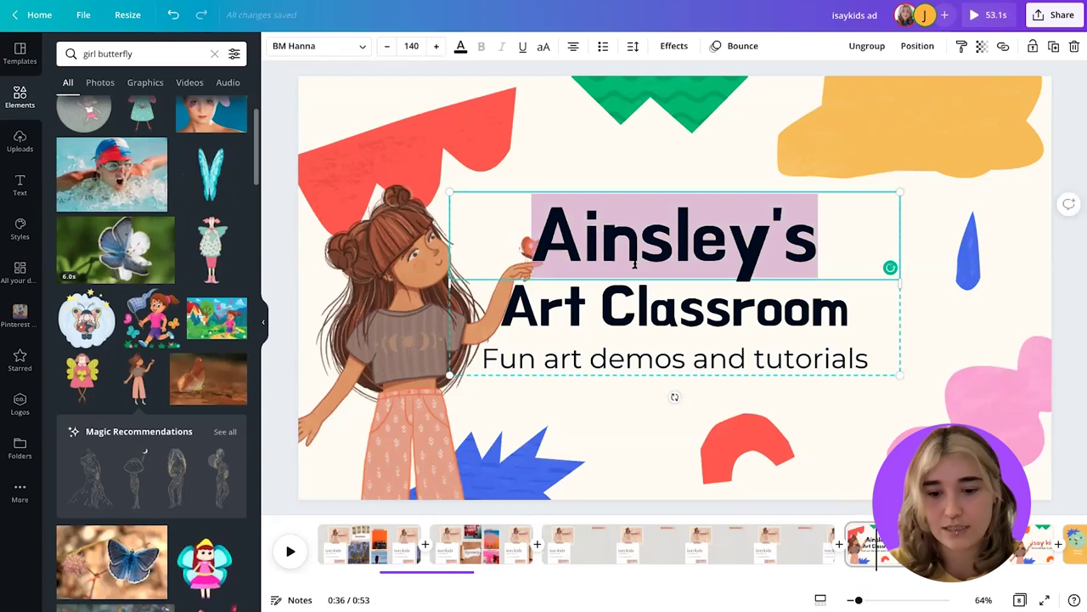
{"action": "type", "text": "I"}
{"action": "type", "text": "i"}
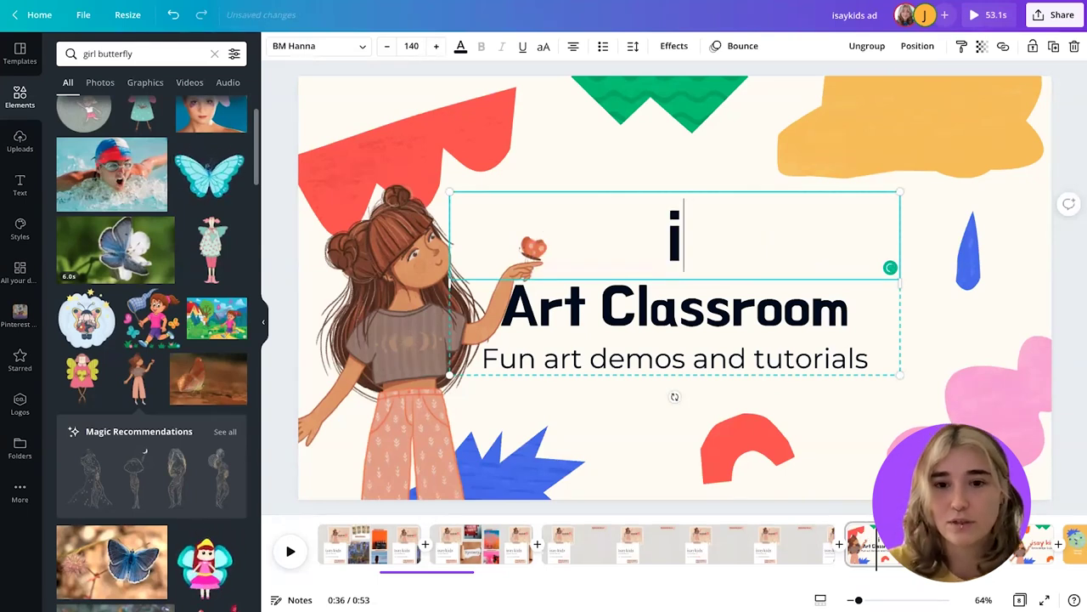
{"action": "type", "text": "saykids"}
{"action": "left_click", "coordinate": [723, 299]}
{"action": "right_click", "coordinate": [742, 308]}
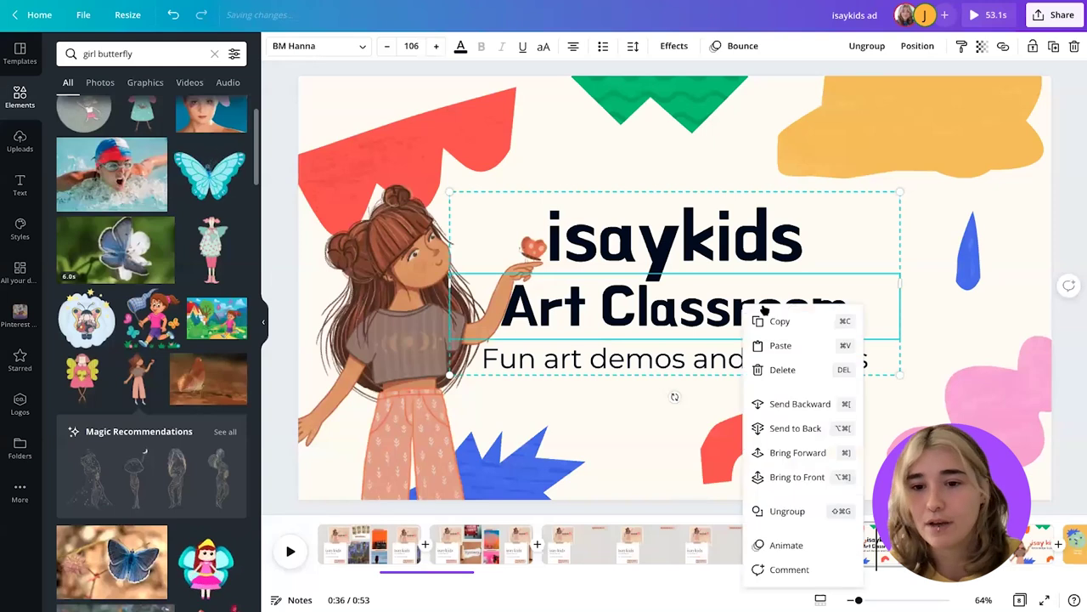
{"action": "left_click", "coordinate": [693, 317]}
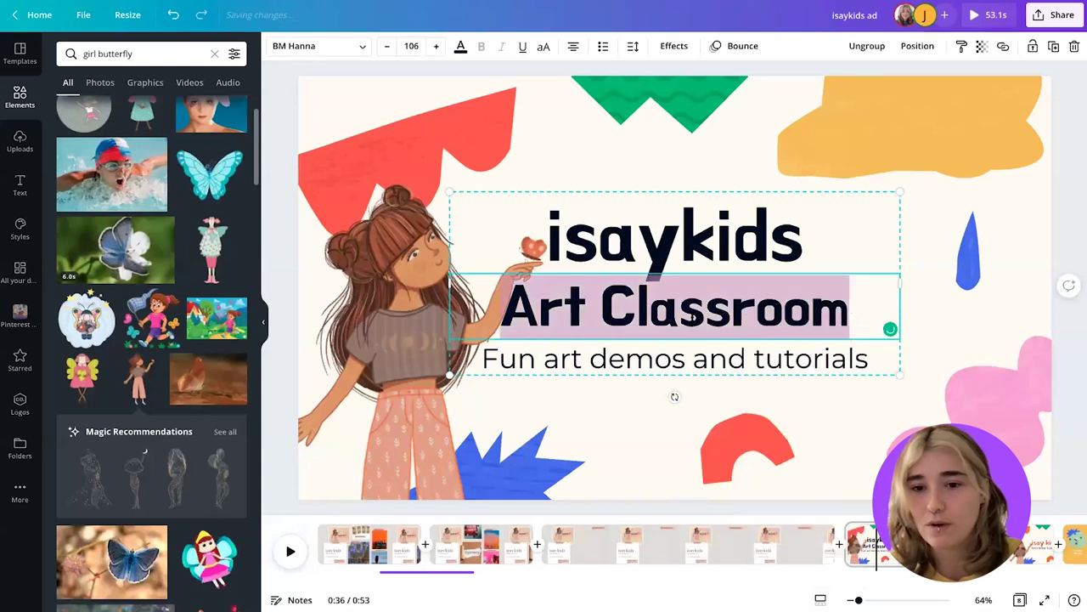
{"action": "right_click", "coordinate": [868, 306]}
{"action": "left_click", "coordinate": [1028, 286]}
{"action": "left_click", "coordinate": [1028, 286]}
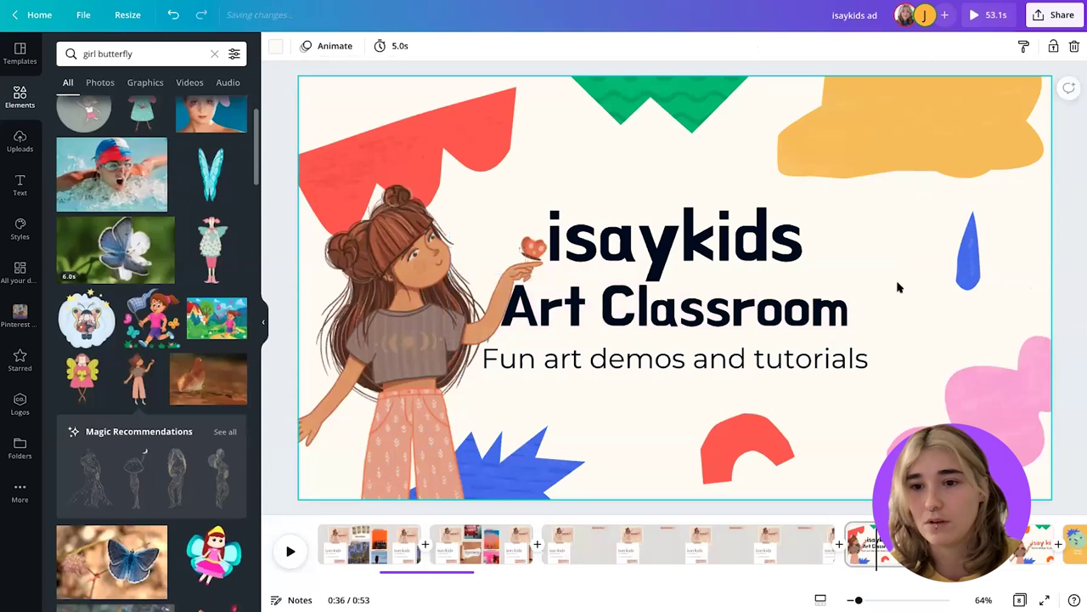
Ungroup the title text block and delete the "Art Classroom" line.
{"action": "right_click", "coordinate": [845, 280]}
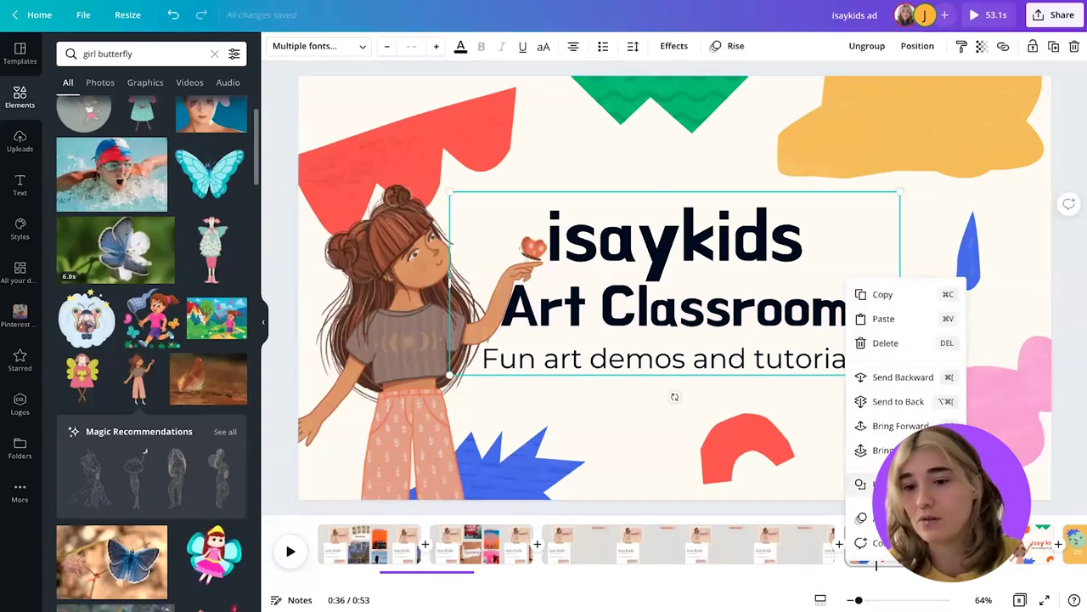
{"action": "left_click", "coordinate": [884, 483]}
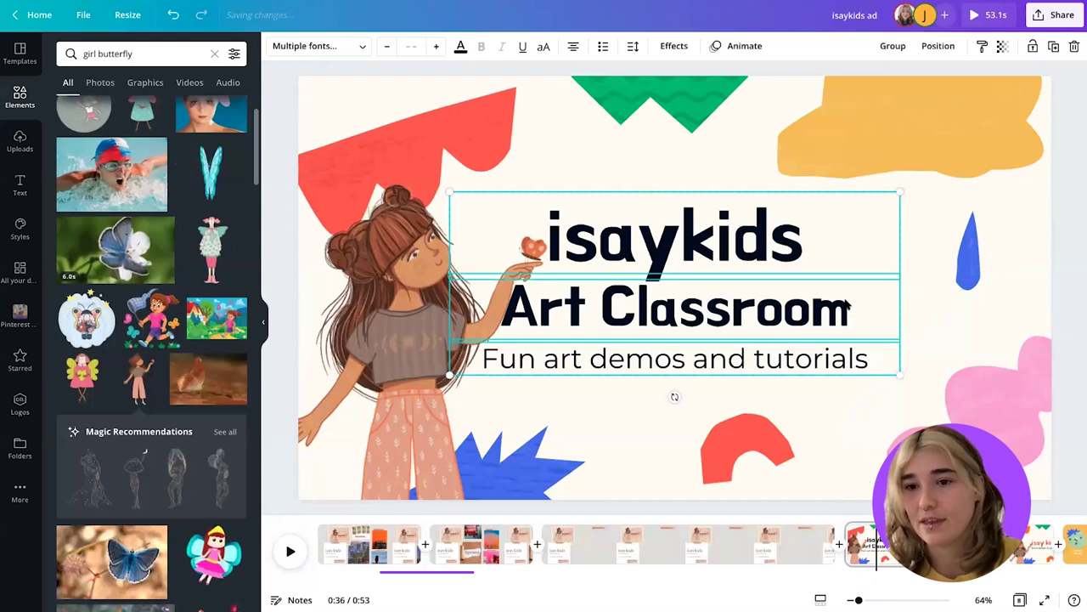
{"action": "left_click", "coordinate": [853, 415]}
{"action": "left_click", "coordinate": [762, 326]}
{"action": "key", "text": "Delete"}
Move the isaykids title down and the tagline up to close the gap between them.
{"action": "left_click_drag", "start_coordinate": [659, 242], "coordinate": [659, 276]}
{"action": "left_click", "coordinate": [750, 353]}
{"action": "left_click_drag", "start_coordinate": [749, 353], "coordinate": [737, 288]}
{"action": "left_click", "coordinate": [738, 291]}
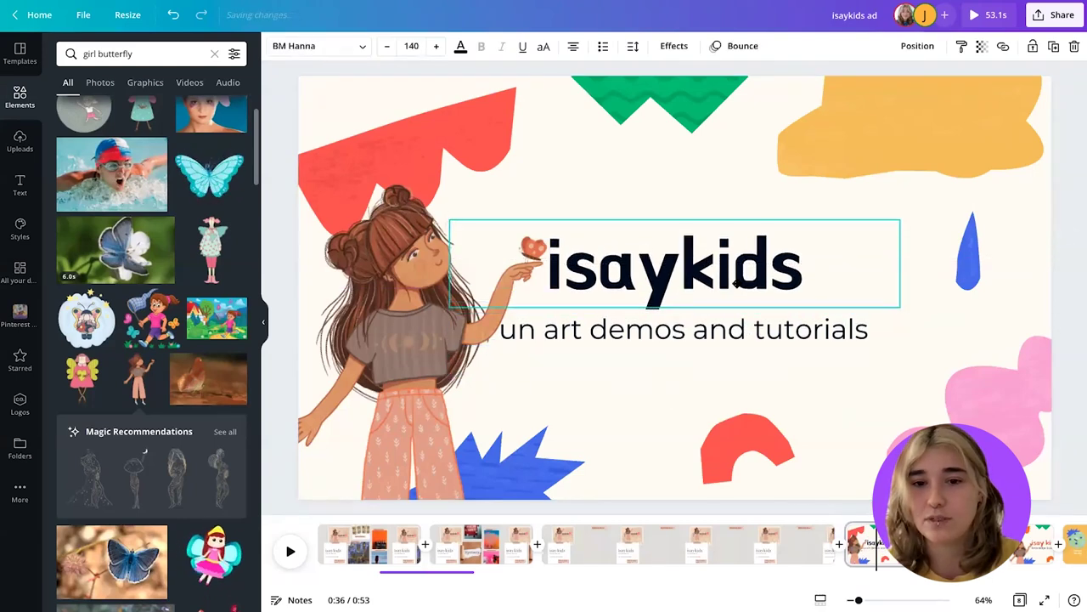
{"action": "left_click", "coordinate": [814, 319]}
{"action": "left_click", "coordinate": [812, 283]}
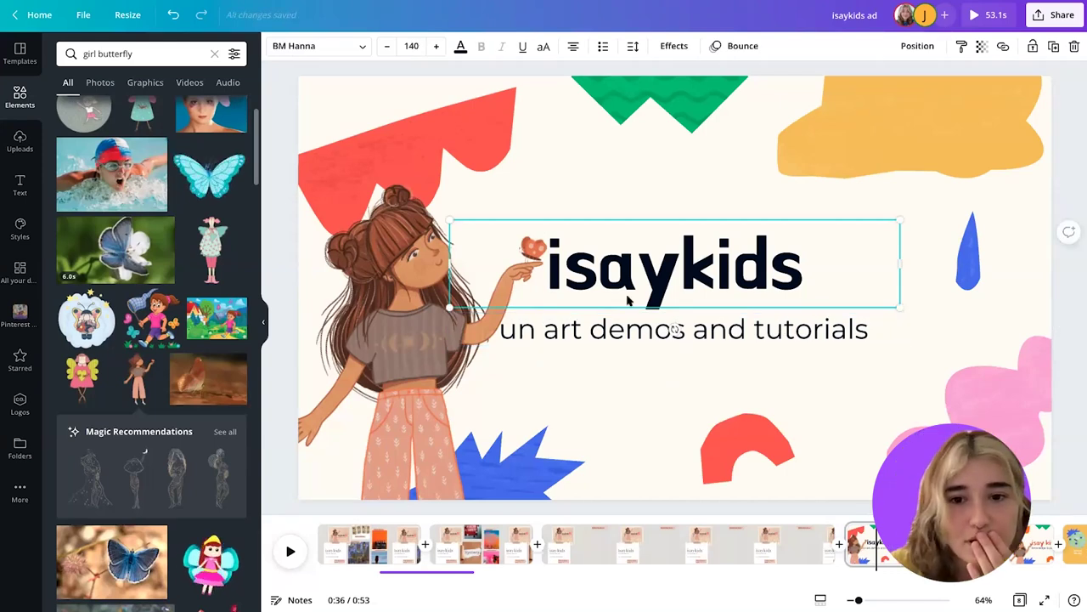
Check the slogan on the first page and replace the intro page's tagline with "Knowledge is power".
{"action": "left_click", "coordinate": [366, 543]}
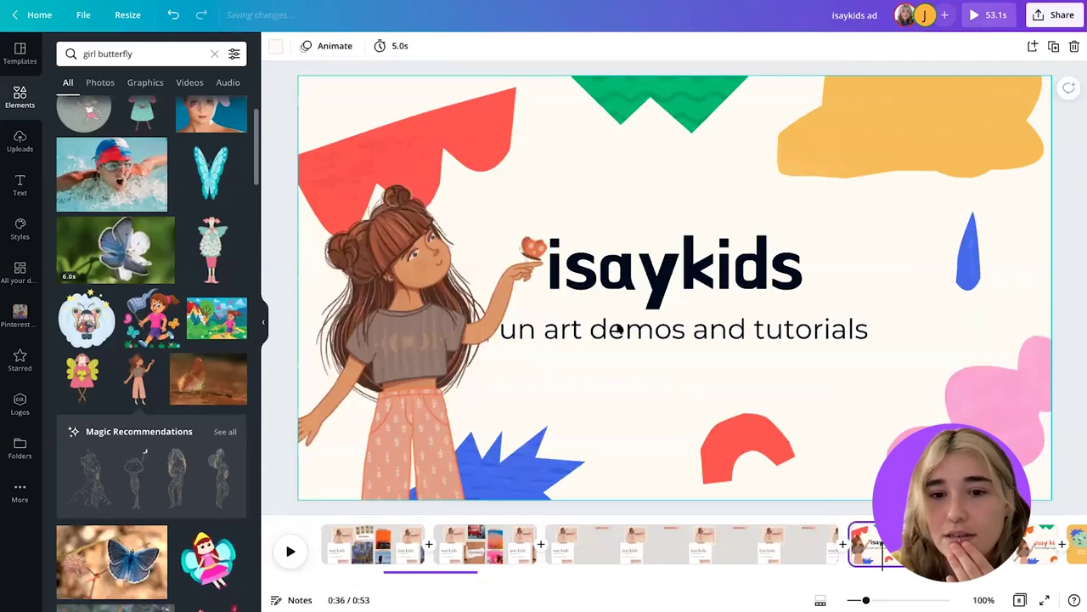
{"action": "left_click", "coordinate": [619, 330]}
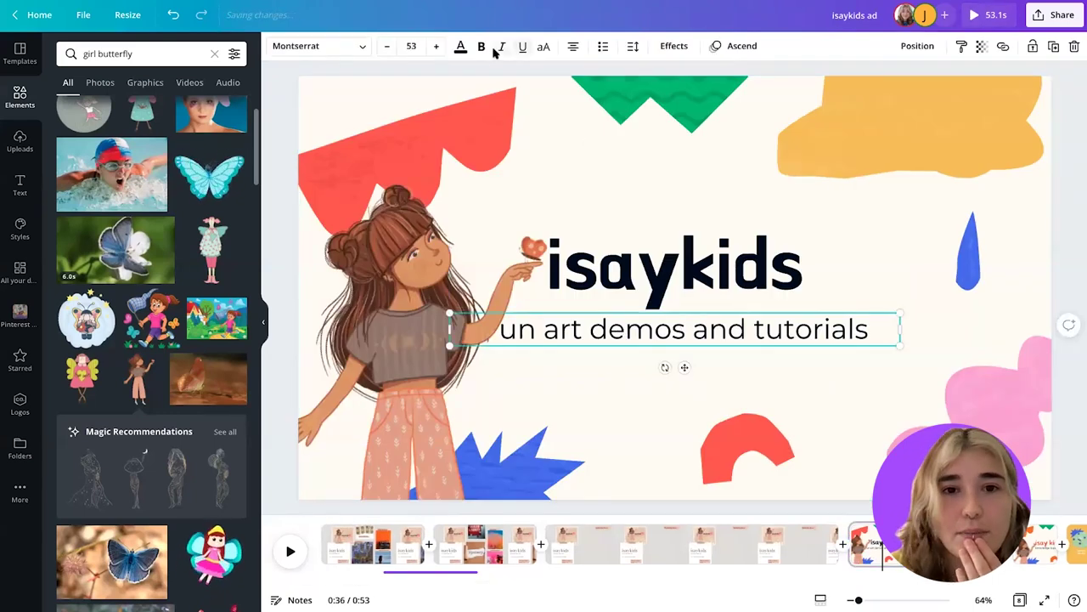
{"action": "double_click", "coordinate": [671, 332]}
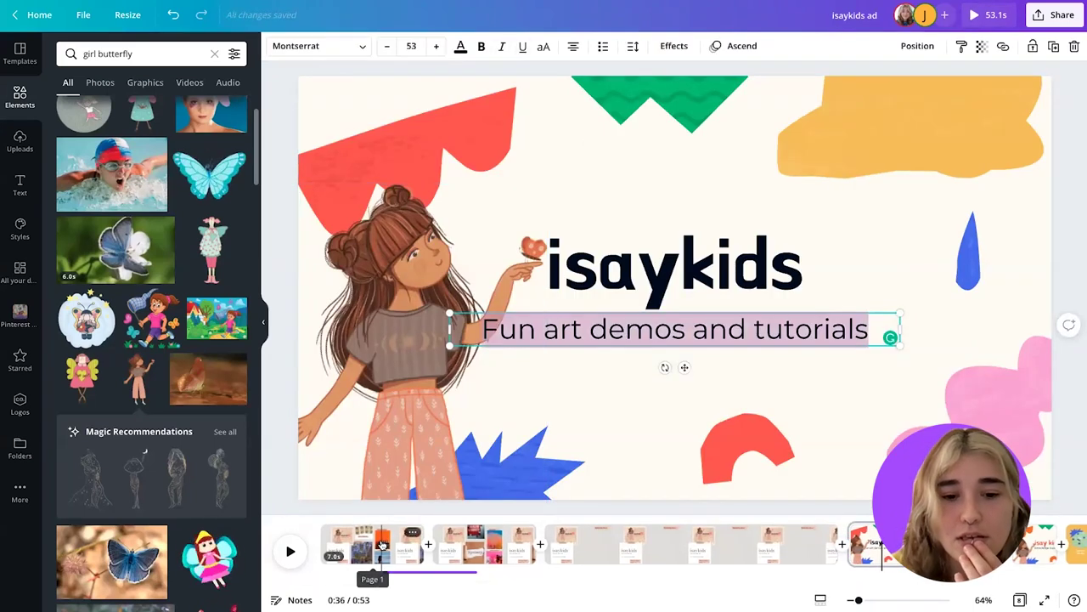
{"action": "left_click", "coordinate": [382, 544]}
{"action": "left_click", "coordinate": [867, 548]}
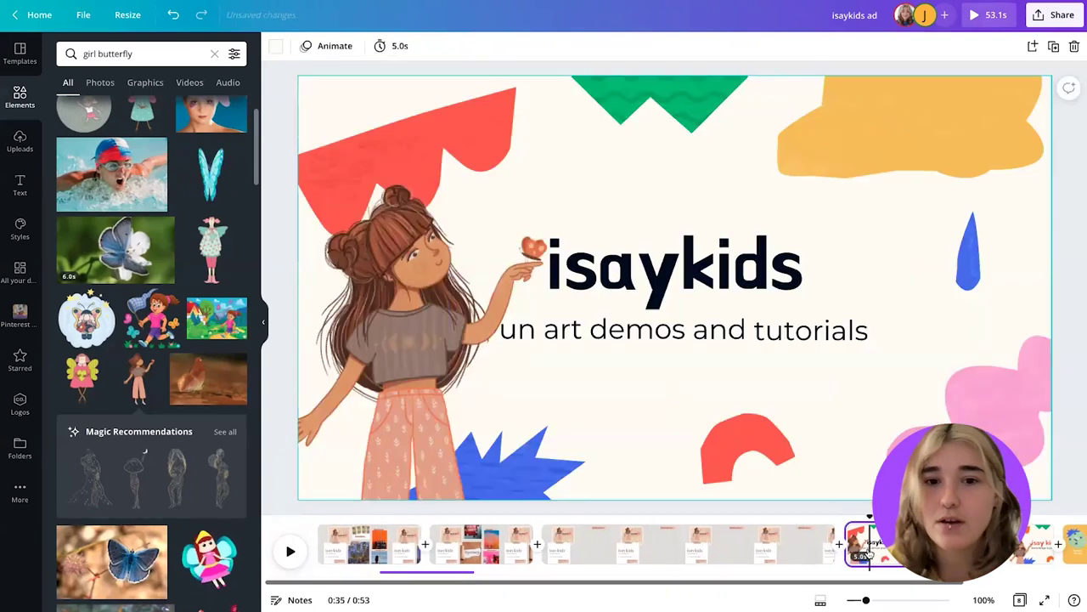
{"action": "double_click", "coordinate": [749, 336]}
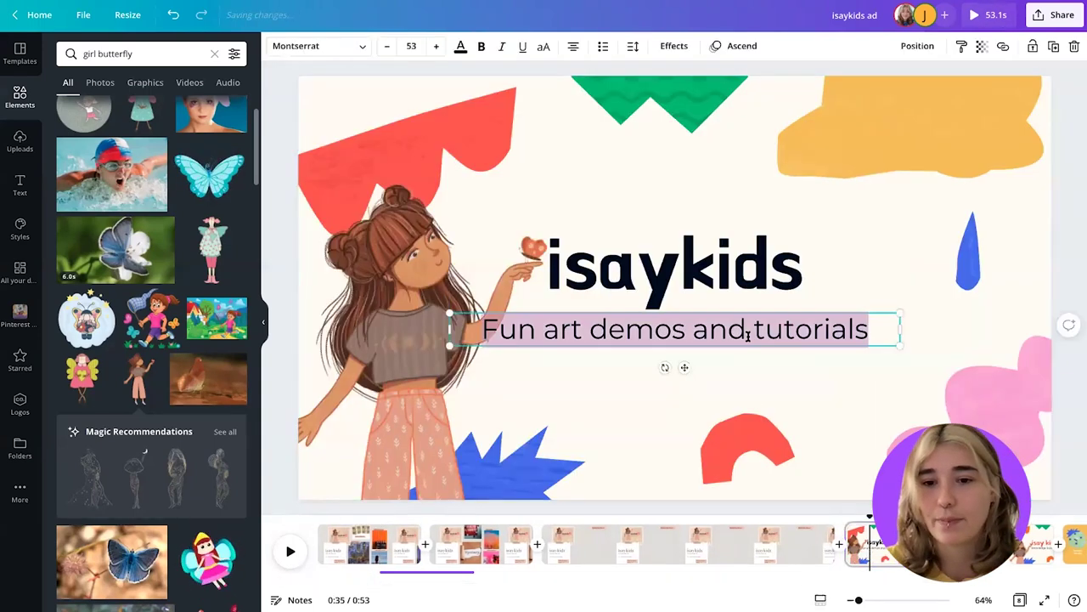
{"action": "type", "text": "Knowledg"}
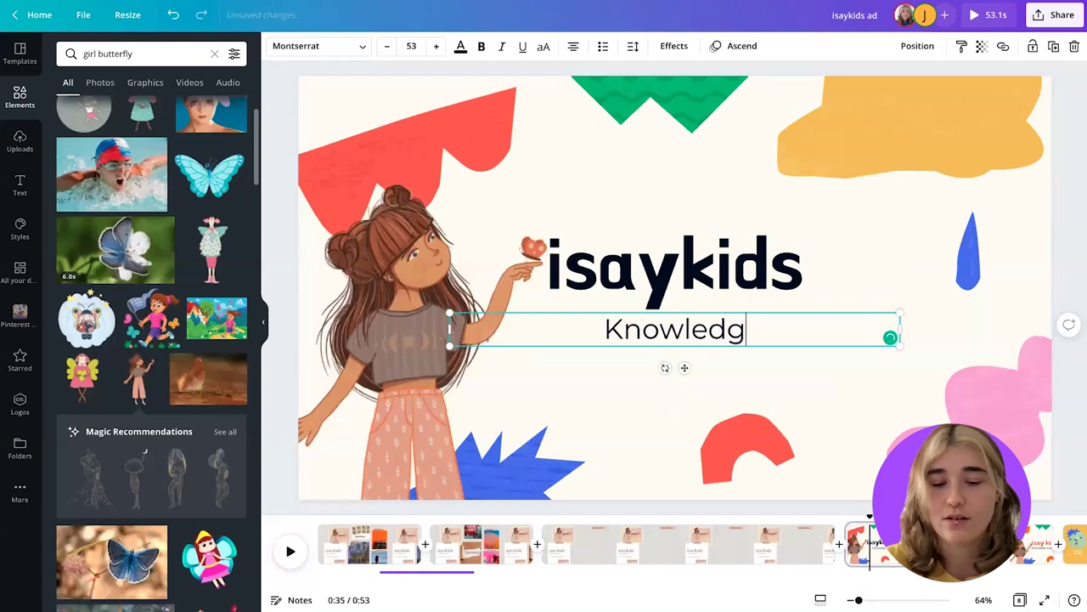
{"action": "type", "text": "e is power"}
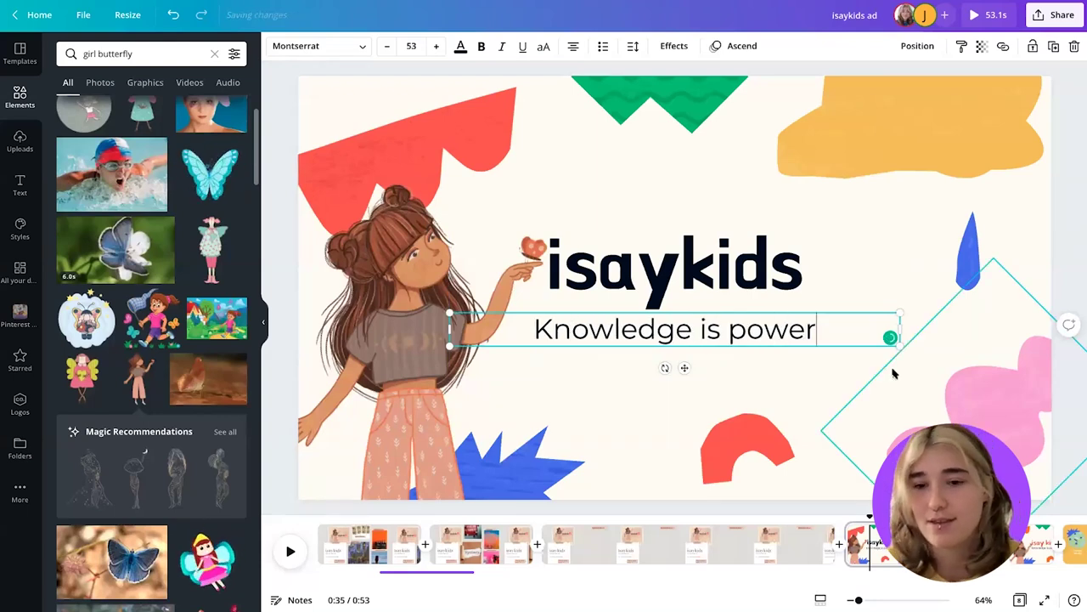
Recolour the "Knowledge is power" tagline with the red document colour #e4574d.
{"action": "left_click", "coordinate": [856, 289]}
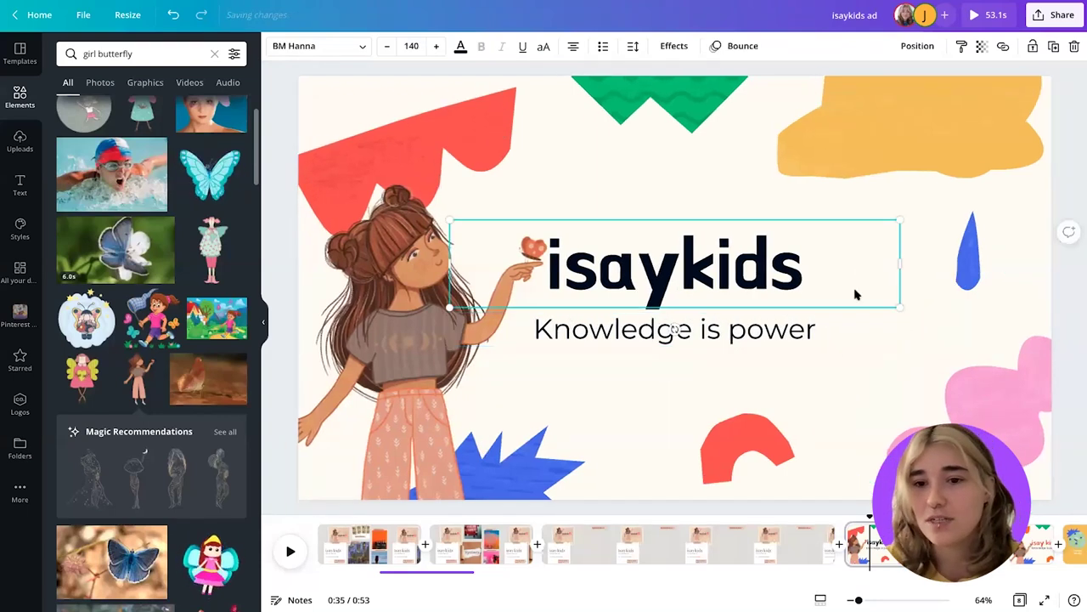
{"action": "left_click", "coordinate": [767, 328]}
{"action": "left_click", "coordinate": [460, 46]}
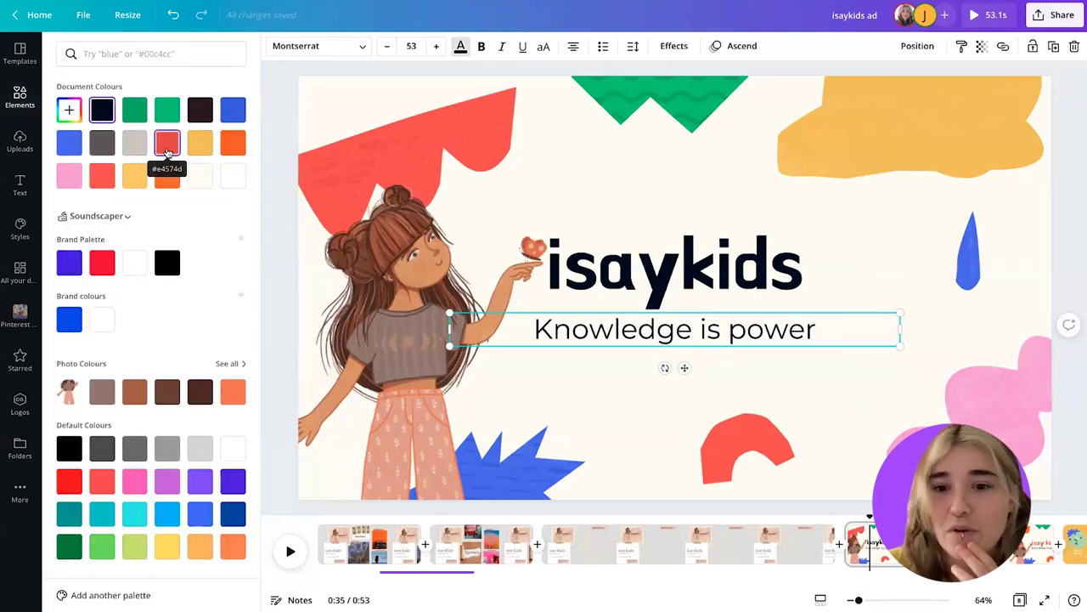
{"action": "left_click", "coordinate": [168, 151]}
Nudge the isaykids title down towards the tagline and shift the girl illustration slightly down and to the right.
{"action": "left_click", "coordinate": [716, 276]}
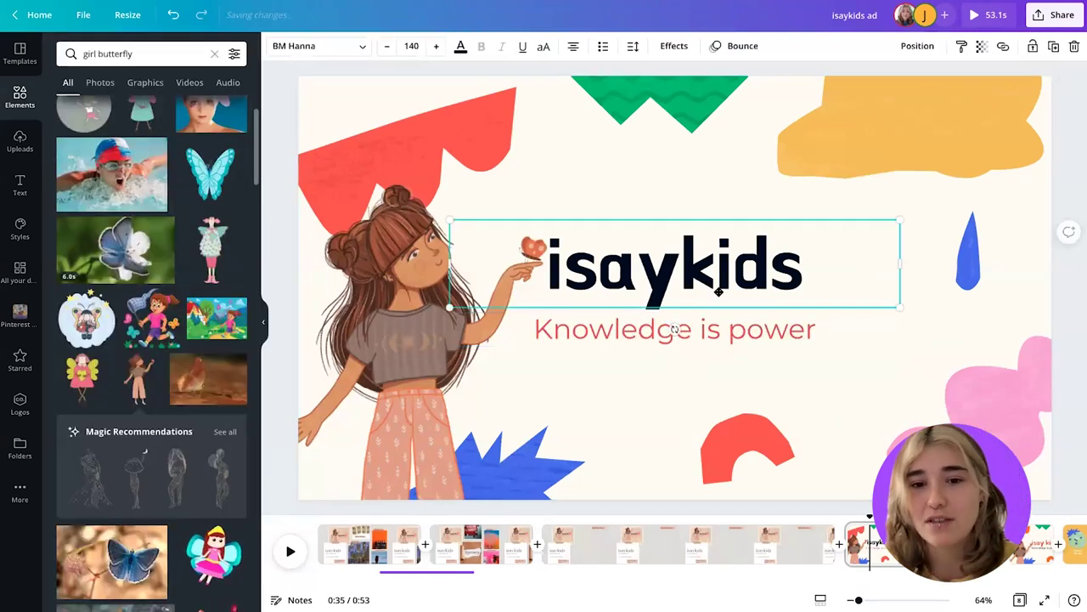
{"action": "left_click", "coordinate": [838, 385]}
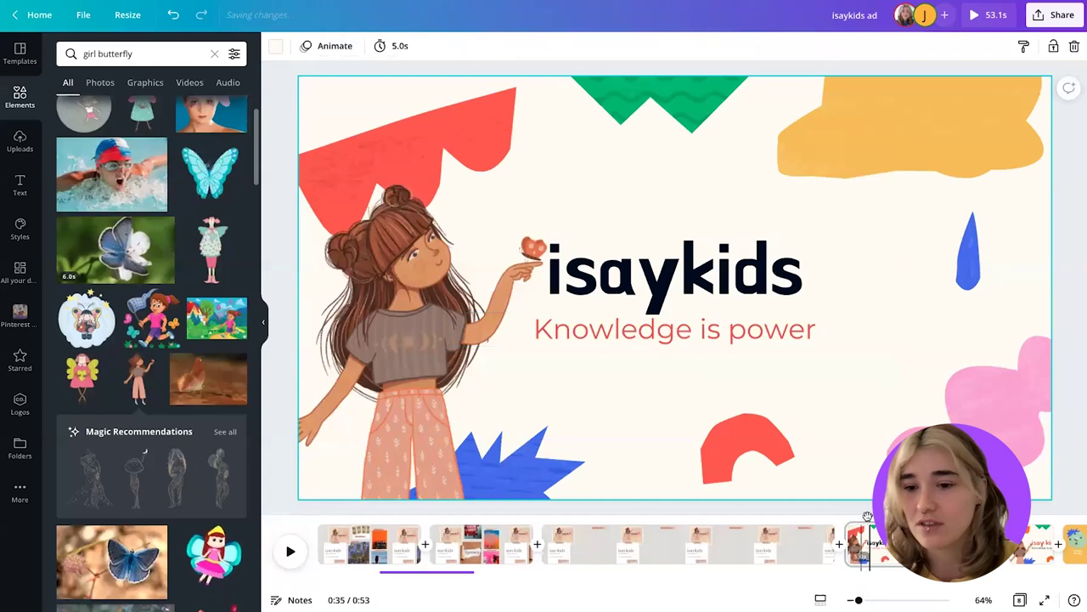
{"action": "left_click_drag", "start_coordinate": [845, 518], "coordinate": [868, 513]}
{"action": "left_click", "coordinate": [433, 323]}
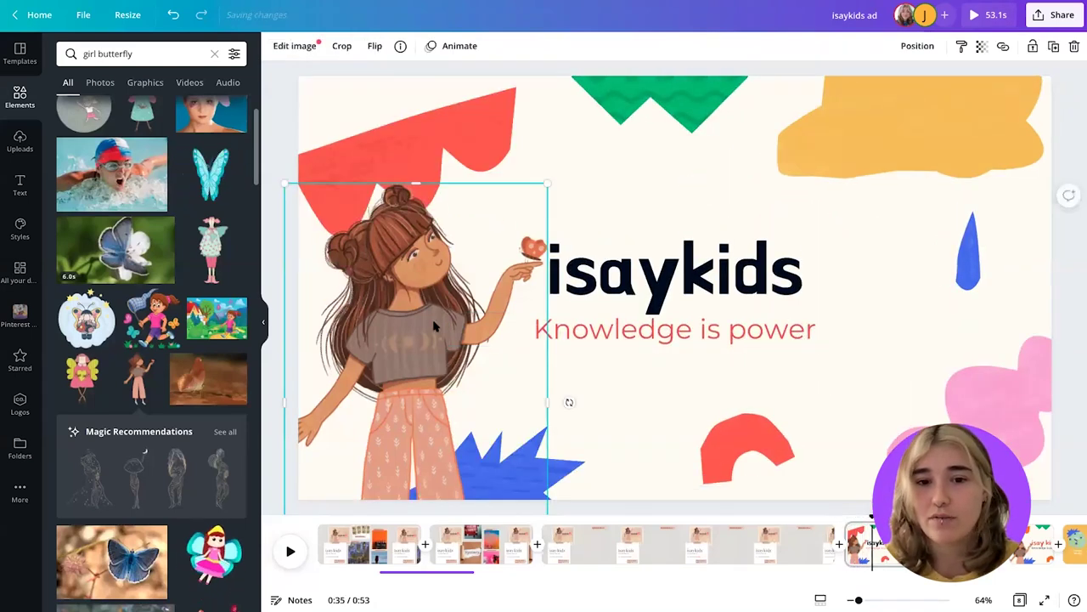
{"action": "left_click_drag", "start_coordinate": [435, 333], "coordinate": [433, 340]}
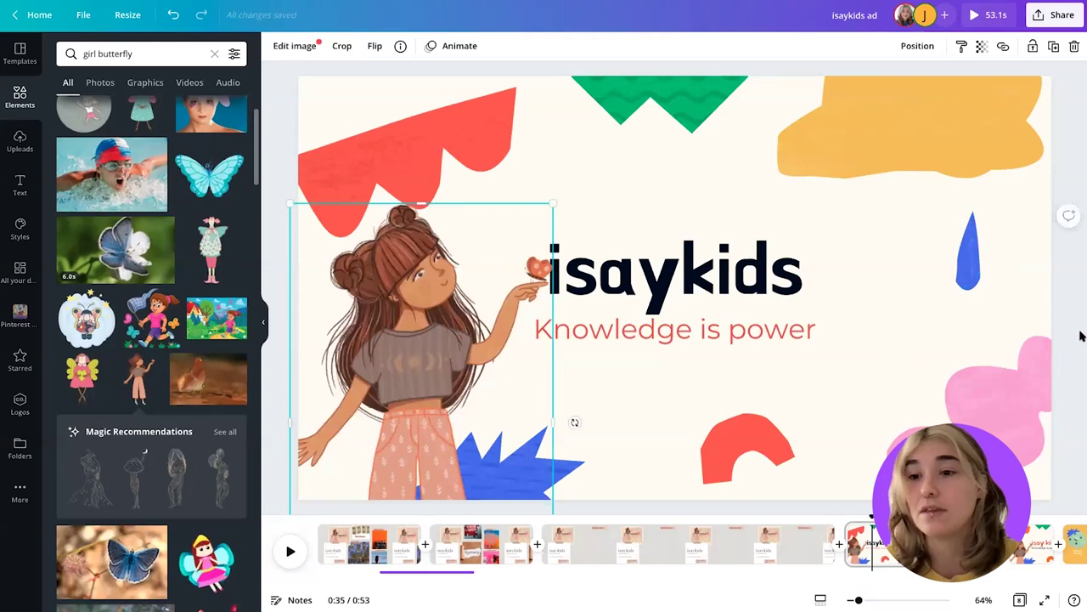
Inspect the animation assigned to the red scalloped shape and the animation options for the whole intro page.
{"action": "left_click", "coordinate": [1060, 328]}
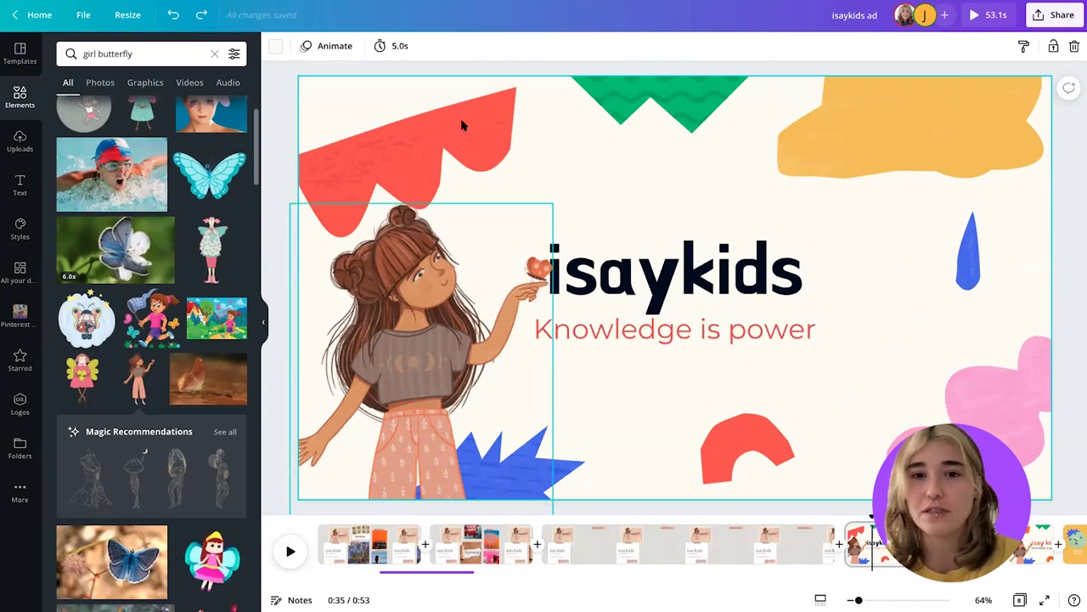
{"action": "mouse_move", "coordinate": [871, 518]}
{"action": "left_mouse_down"}
{"action": "mouse_move", "coordinate": [853, 518]}
{"action": "mouse_move", "coordinate": [904, 518]}
{"action": "mouse_move", "coordinate": [851, 522]}
{"action": "mouse_move", "coordinate": [863, 523]}
{"action": "left_mouse_up"}
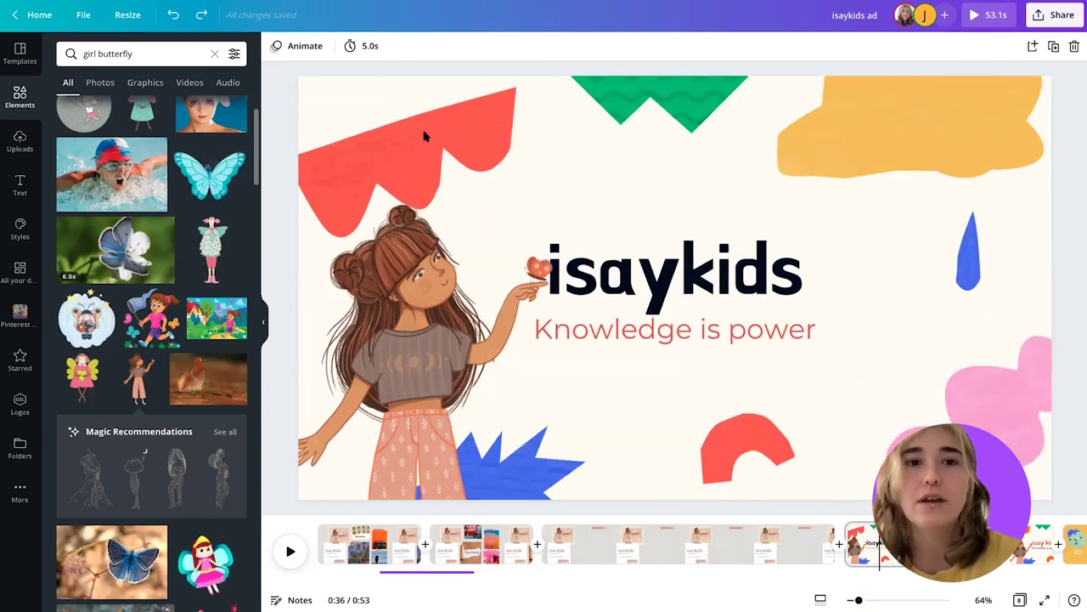
{"action": "left_click", "coordinate": [426, 138]}
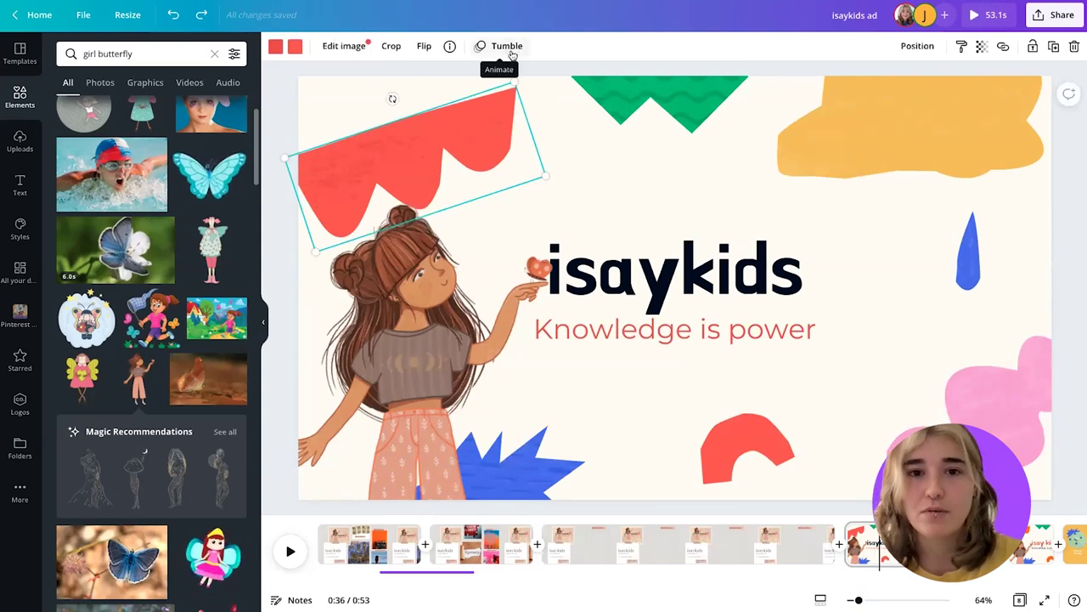
{"action": "left_click", "coordinate": [583, 160]}
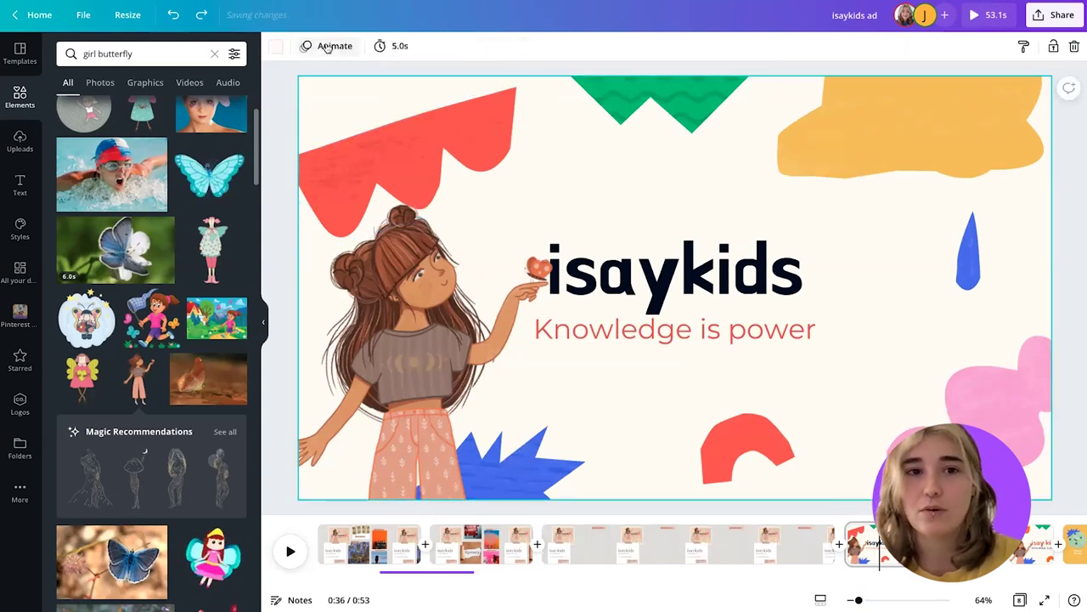
{"action": "left_click", "coordinate": [329, 46]}
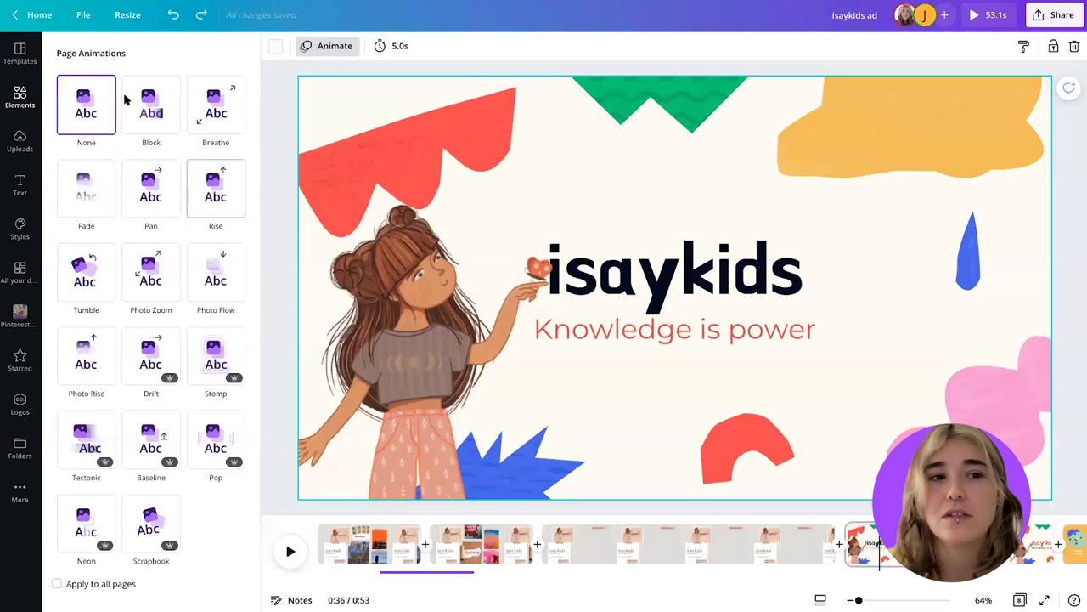
{"action": "left_click", "coordinate": [501, 76]}
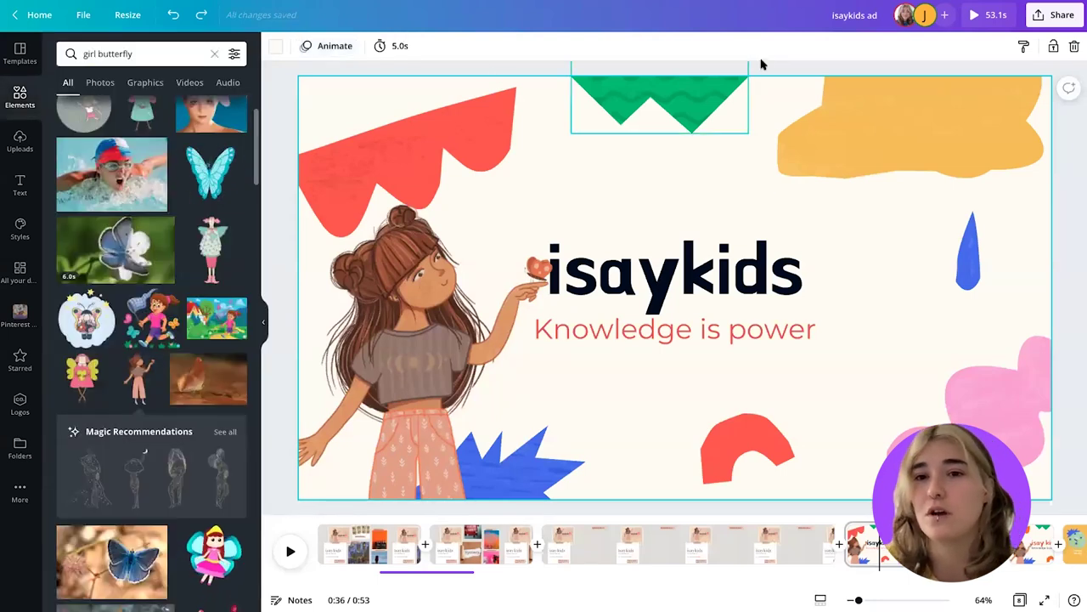
Preview page animations such as Photo Rise on the intro page without applying one.
{"action": "left_click", "coordinate": [730, 116]}
{"action": "left_click", "coordinate": [795, 55]}
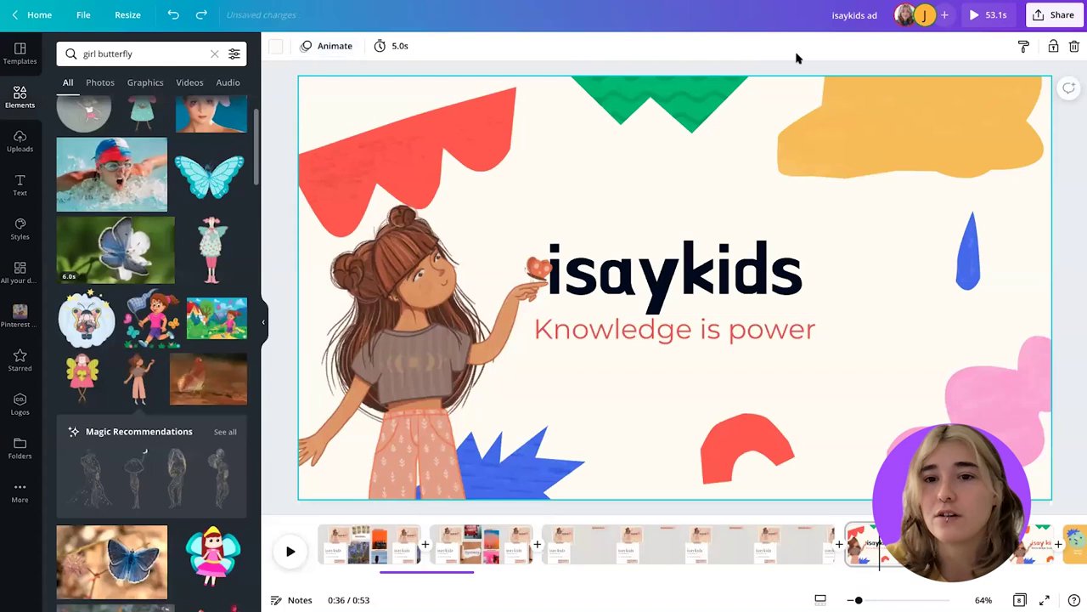
{"action": "left_click", "coordinate": [789, 71]}
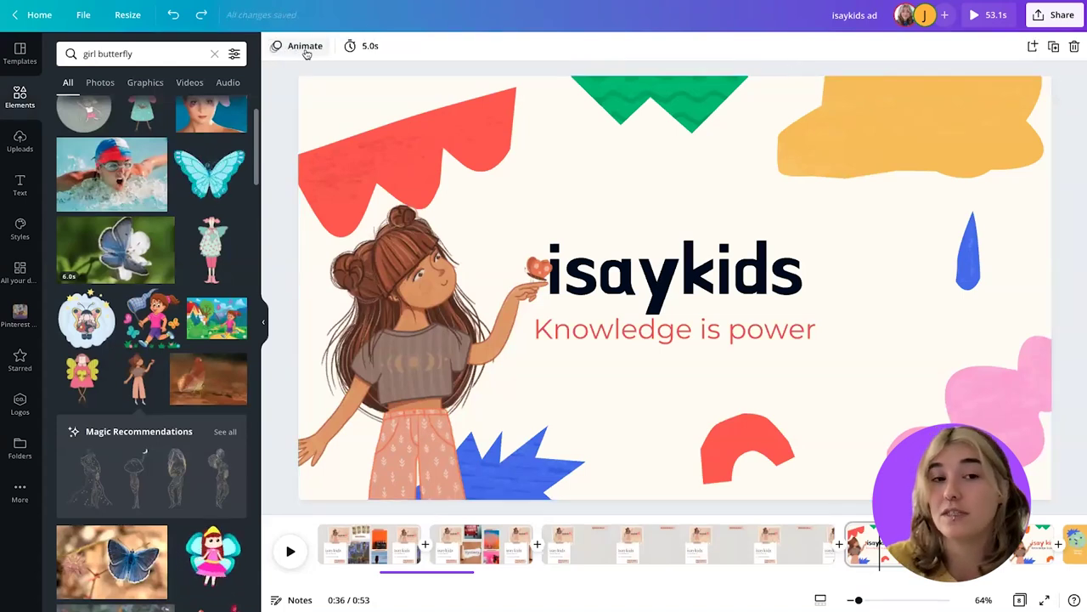
{"action": "left_click", "coordinate": [305, 46]}
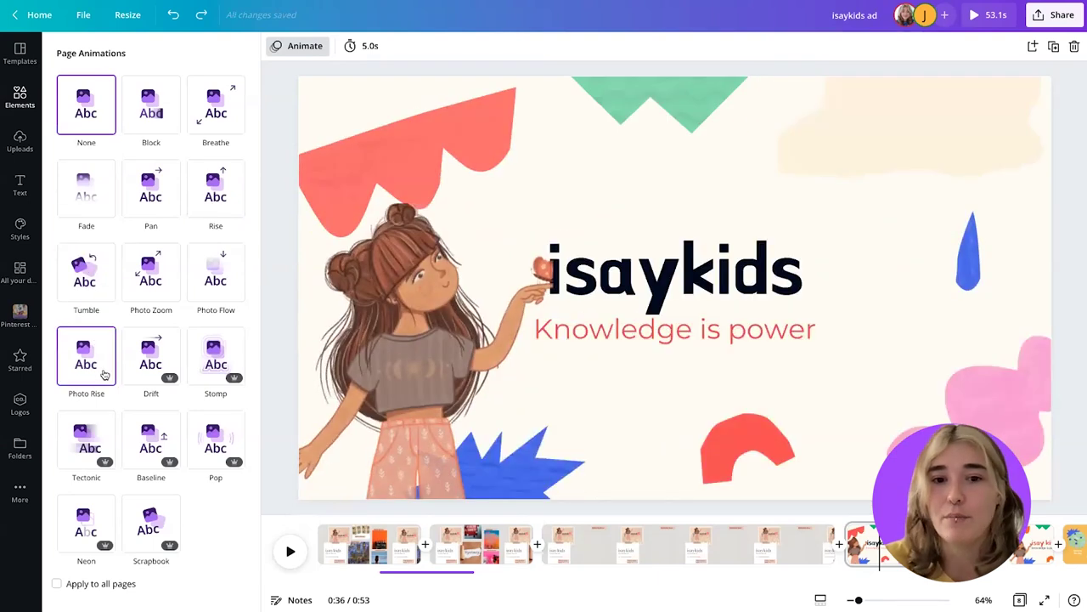
{"action": "left_click", "coordinate": [275, 85]}
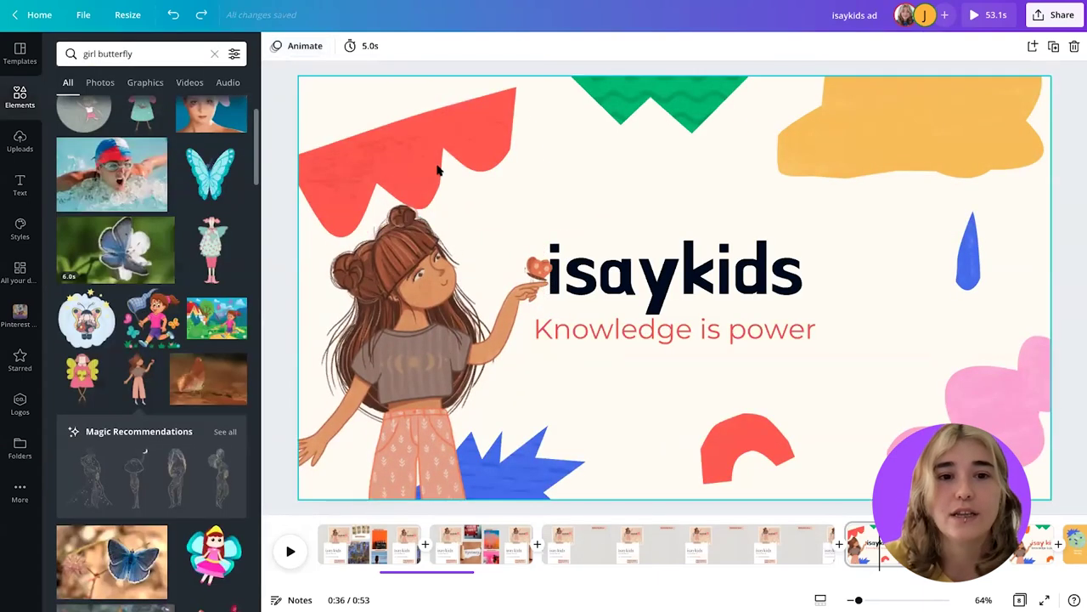
Select the red, green and yellow shapes along the page's upper edge together and examine their element animation options.
{"action": "left_click", "coordinate": [391, 111]}
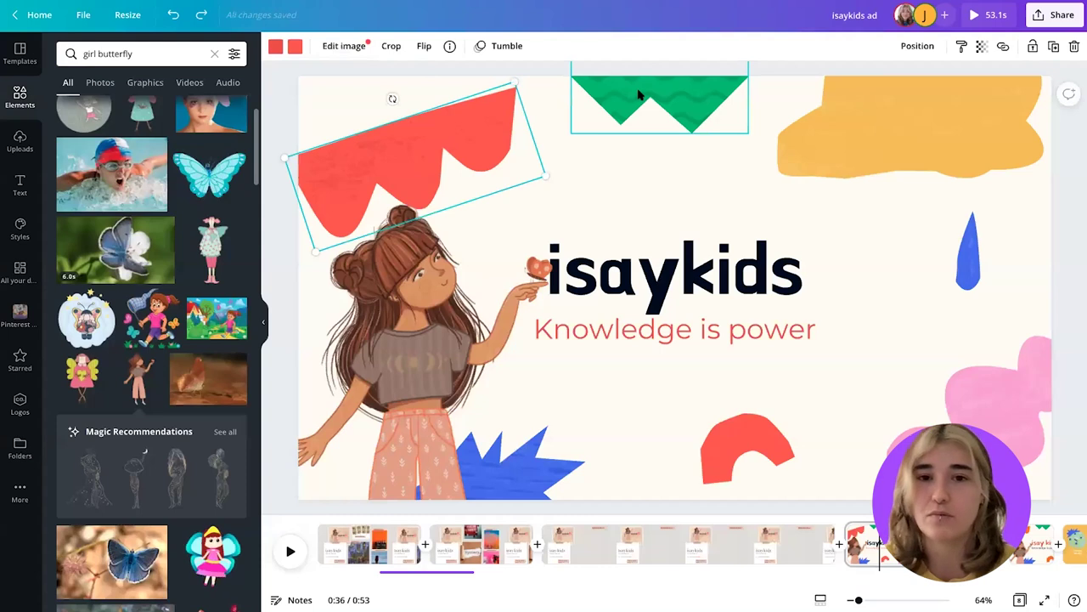
{"action": "left_click", "coordinate": [638, 92], "text": "shift"}
{"action": "left_click", "coordinate": [912, 145], "text": "shift"}
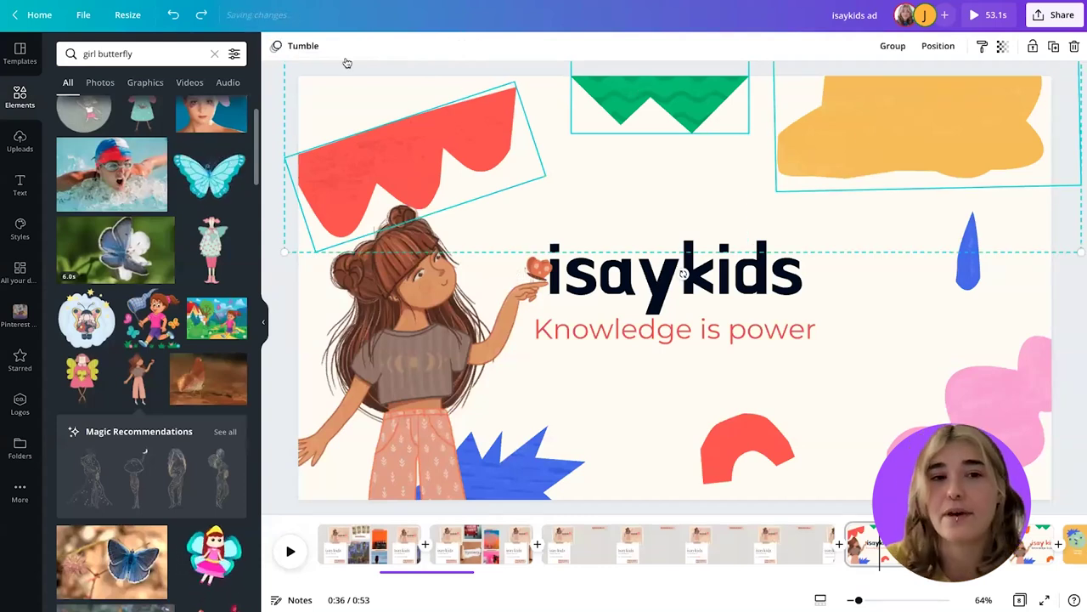
{"action": "left_click", "coordinate": [293, 46]}
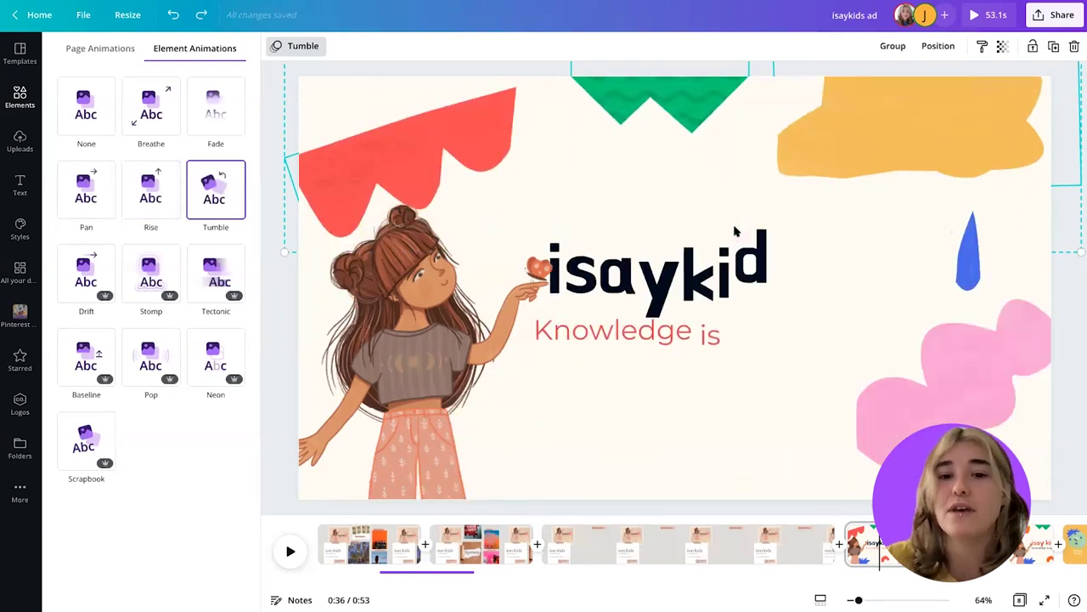
{"action": "left_click", "coordinate": [299, 68]}
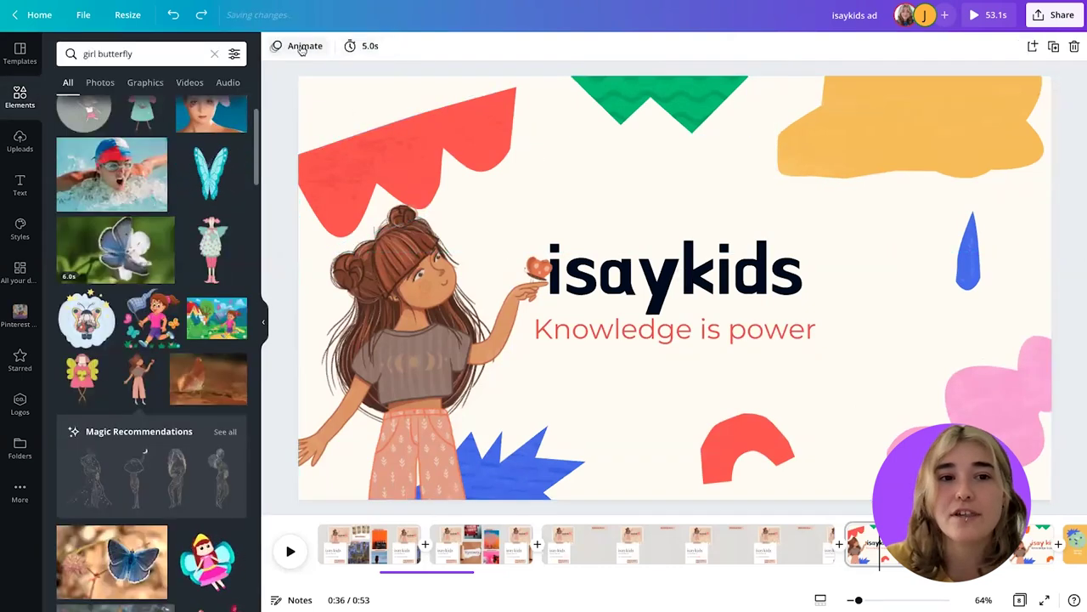
Apply the Scrapbook page animation to the isaykids intro page.
{"action": "left_click", "coordinate": [318, 46]}
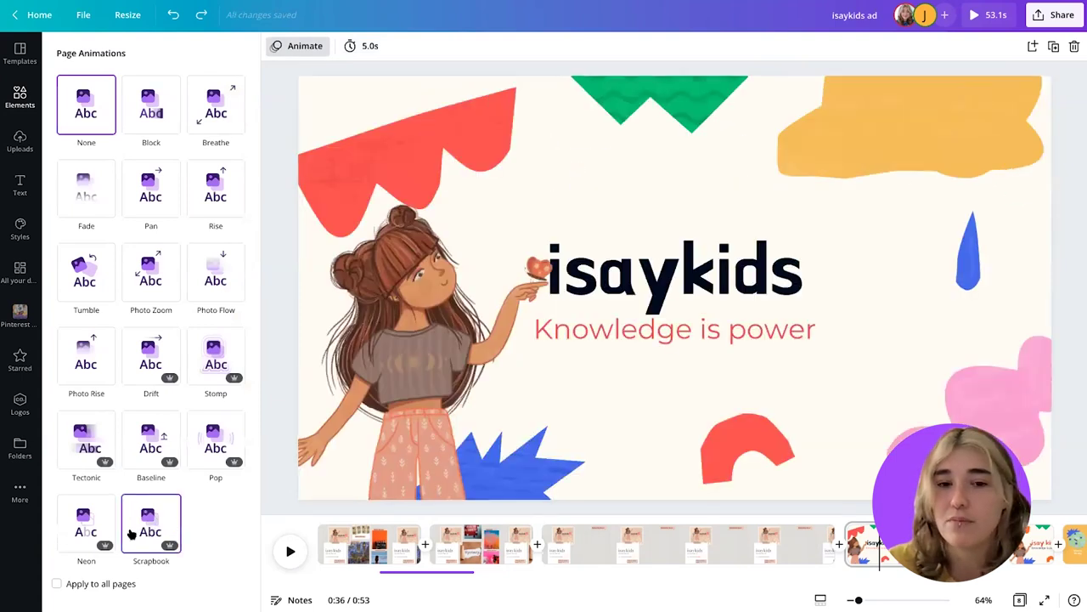
{"action": "left_click", "coordinate": [130, 533]}
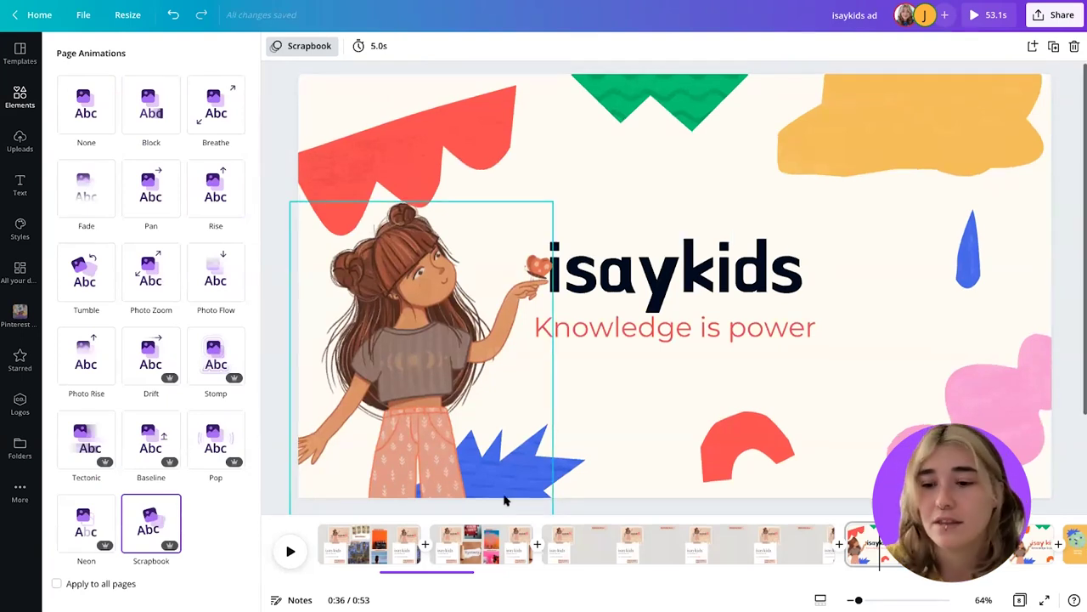
{"action": "left_click", "coordinate": [282, 440]}
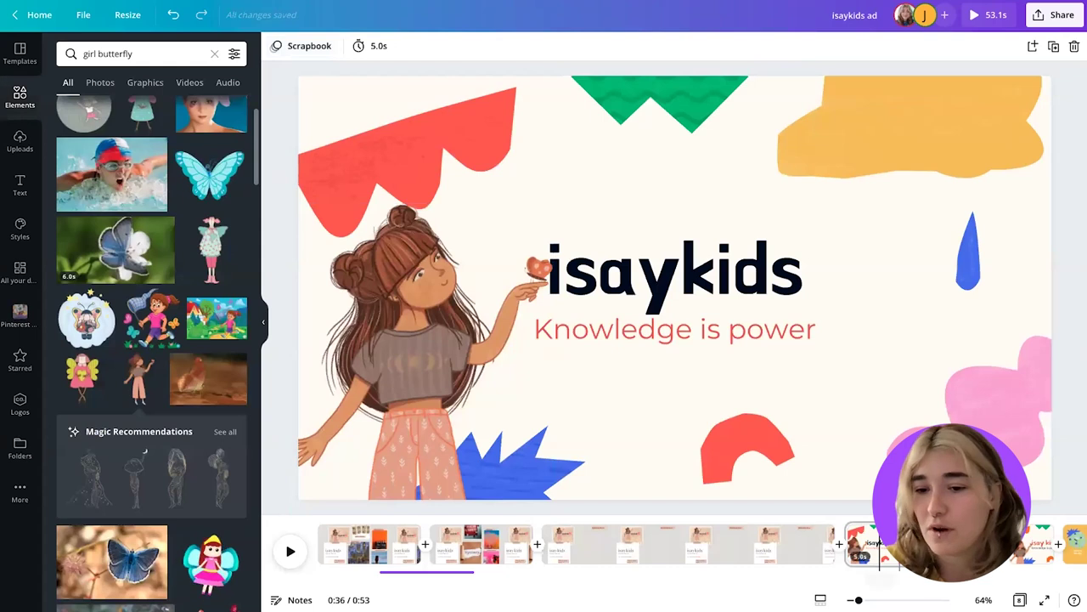
Shorten the intro page to 3.0 seconds and scrub through it to preview its animation.
{"action": "scroll", "coordinate": [872, 548], "scroll_direction": "right", "scroll_amount": 1}
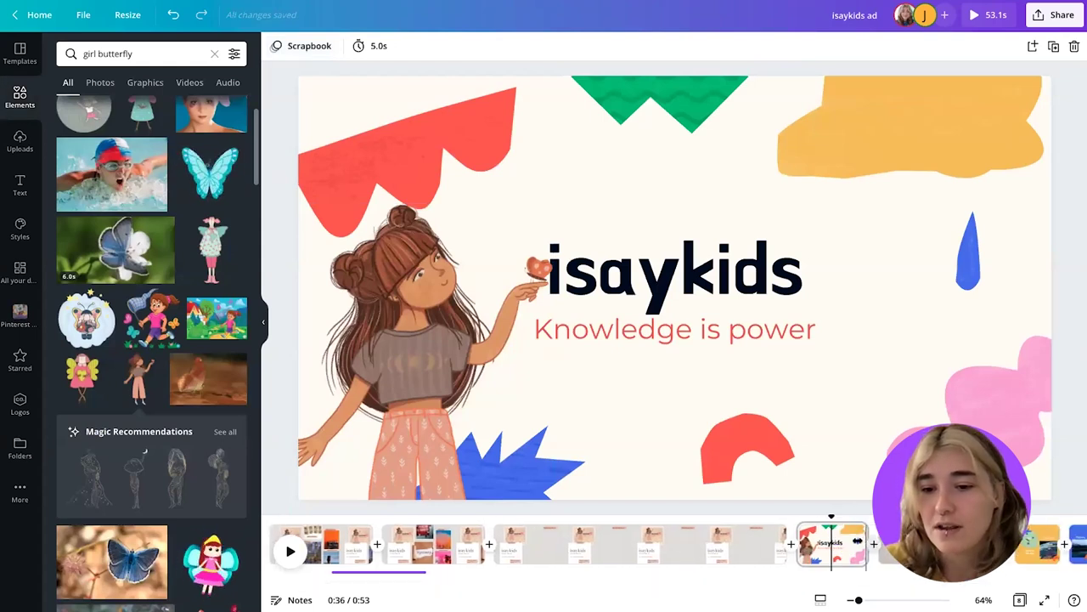
{"action": "mouse_move", "coordinate": [865, 540]}
{"action": "left_click_drag", "start_coordinate": [847, 541], "coordinate": [869, 543]}
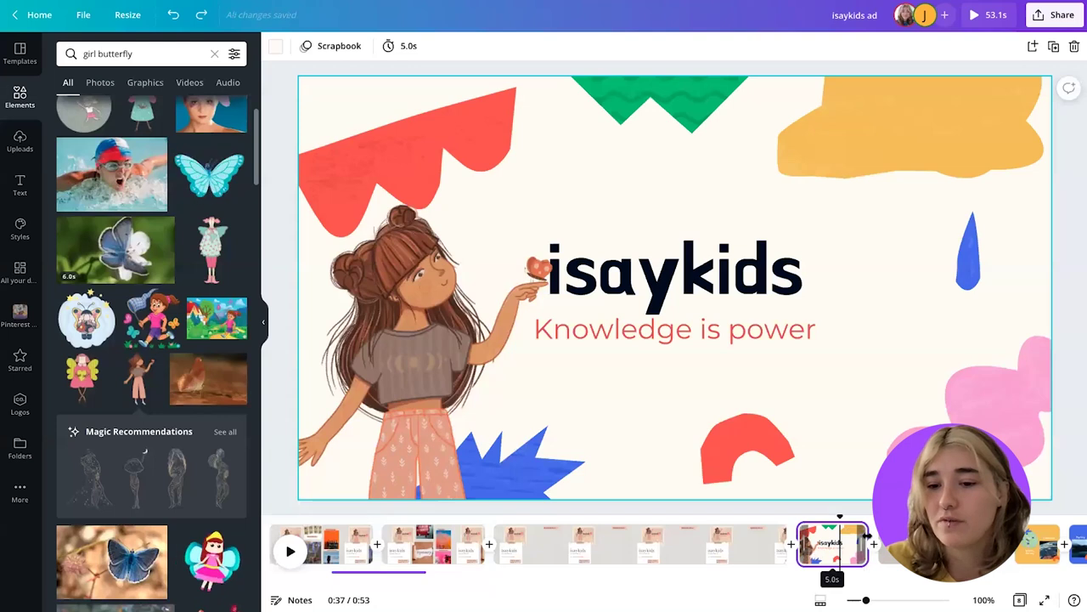
{"action": "left_click_drag", "start_coordinate": [867, 535], "coordinate": [840, 542]}
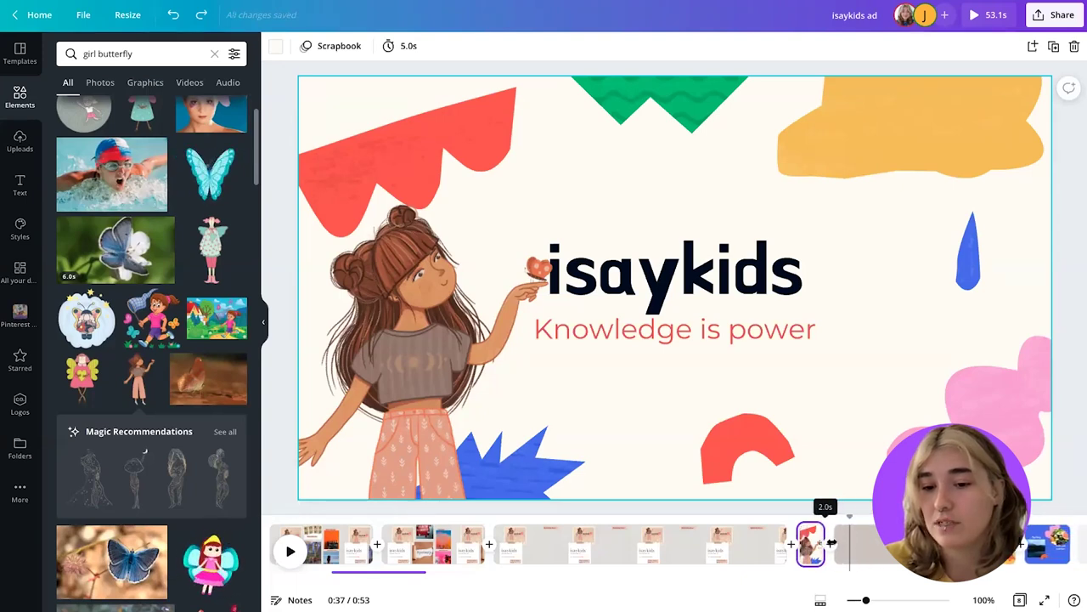
{"action": "left_click_drag", "start_coordinate": [863, 547], "coordinate": [885, 552]}
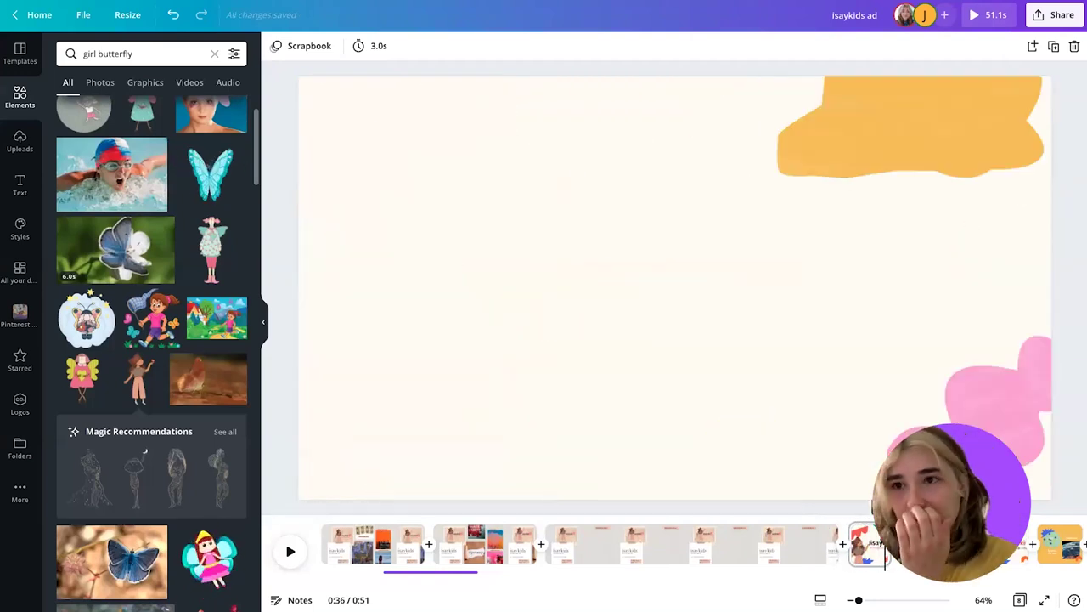
{"action": "left_click_drag", "start_coordinate": [884, 552], "coordinate": [867, 516]}
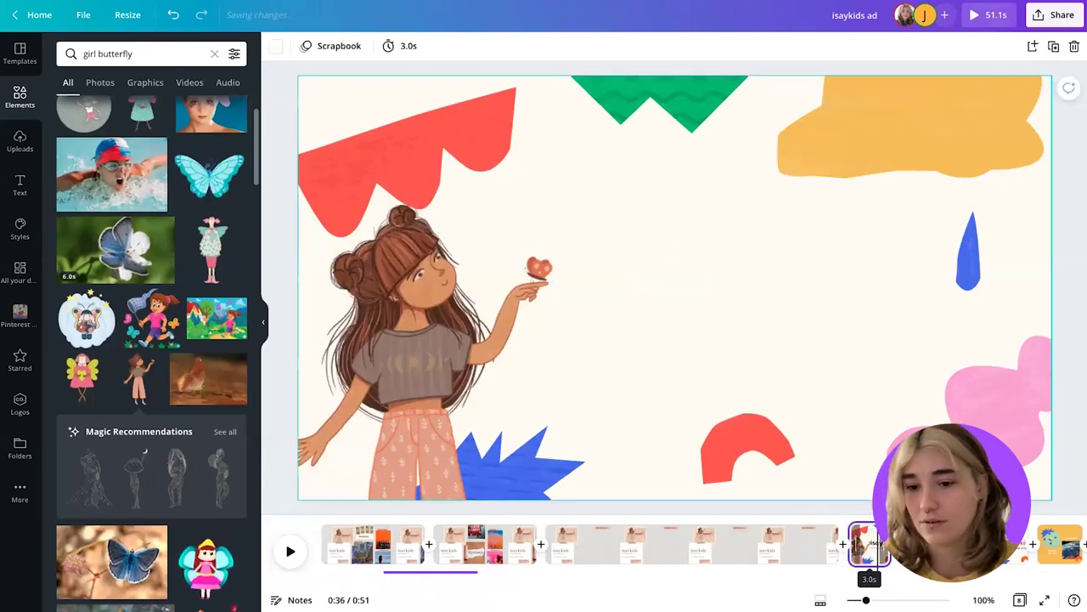
{"action": "left_click_drag", "start_coordinate": [877, 545], "coordinate": [889, 545]}
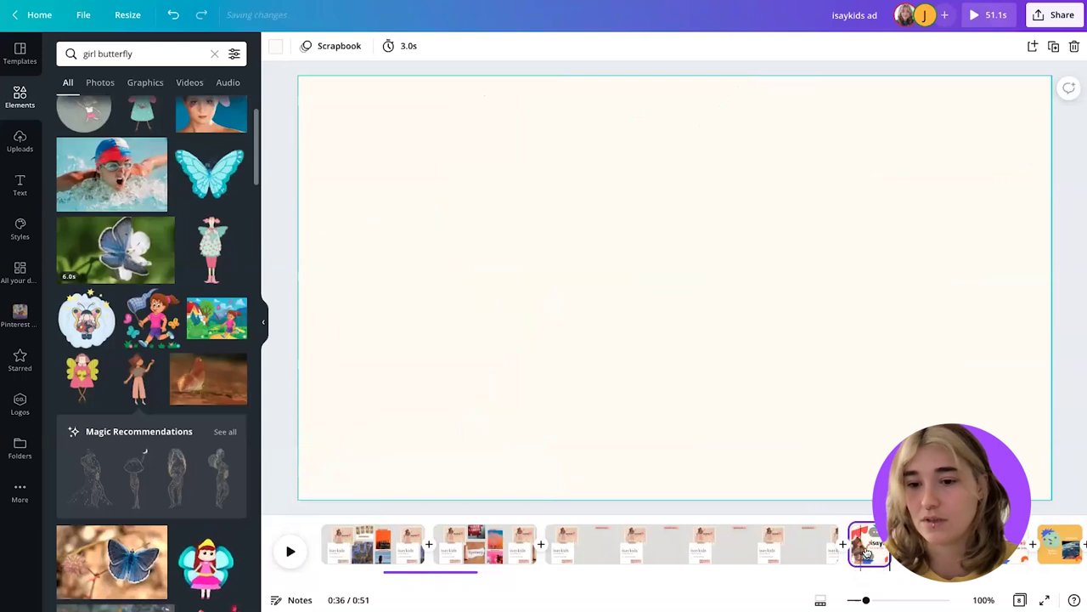
Add a blank 5-second page after the intro page and compare the new opening with the first and third scrapbook pages.
{"action": "left_click", "coordinate": [792, 537]}
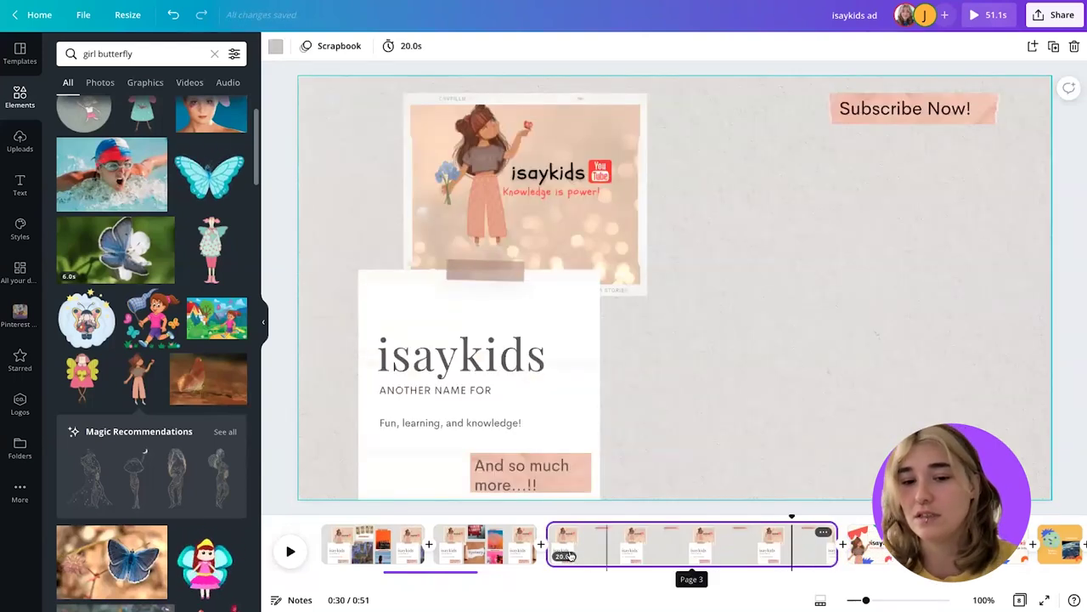
{"action": "left_click", "coordinate": [864, 556]}
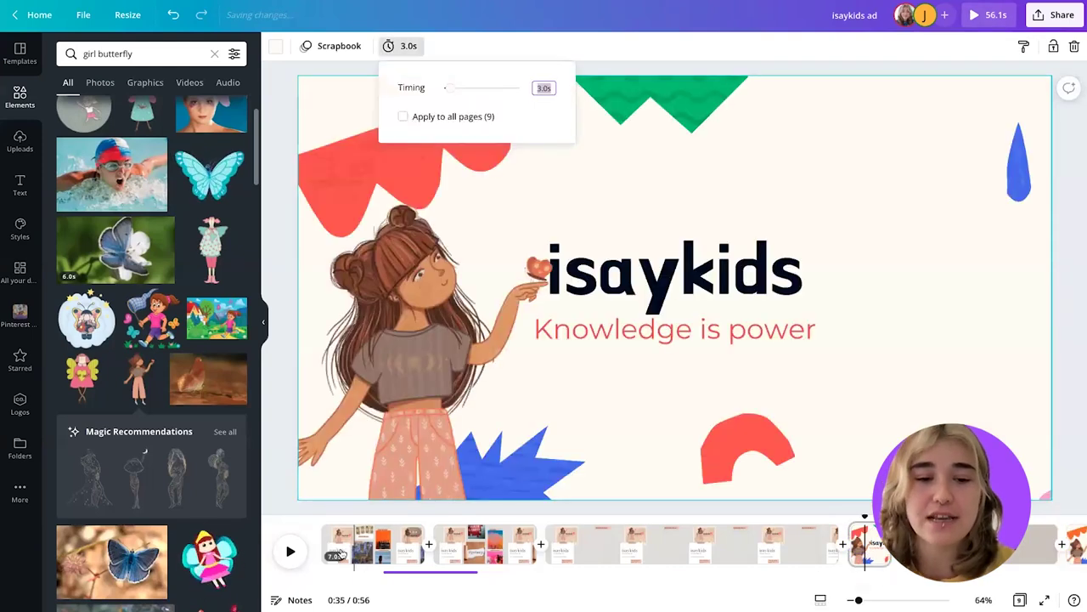
{"action": "left_click", "coordinate": [340, 552]}
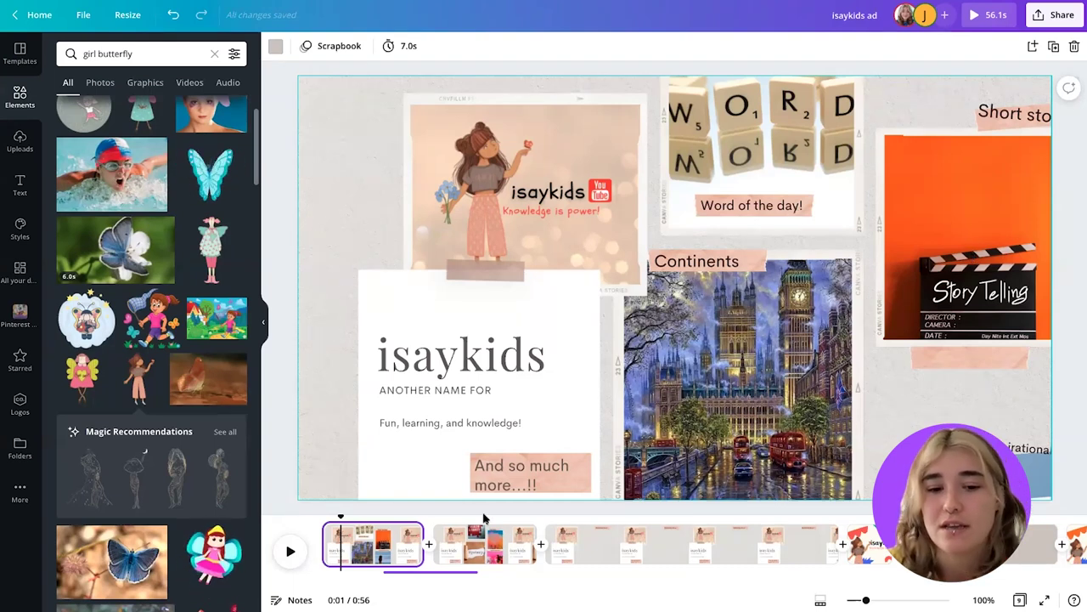
{"action": "left_click_drag", "start_coordinate": [340, 515], "coordinate": [901, 517]}
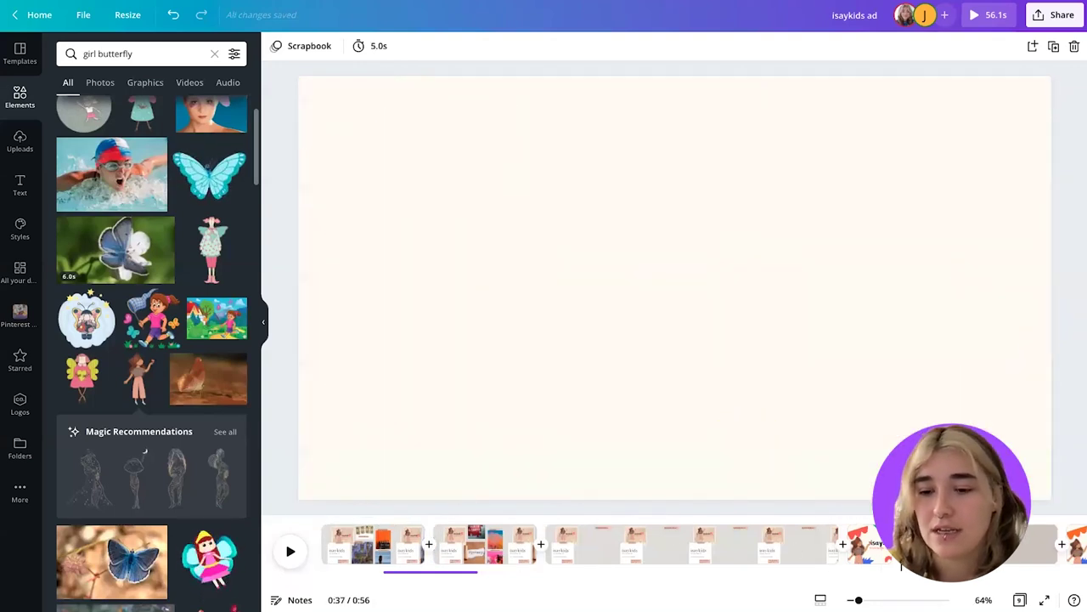
{"action": "left_click", "coordinate": [875, 548]}
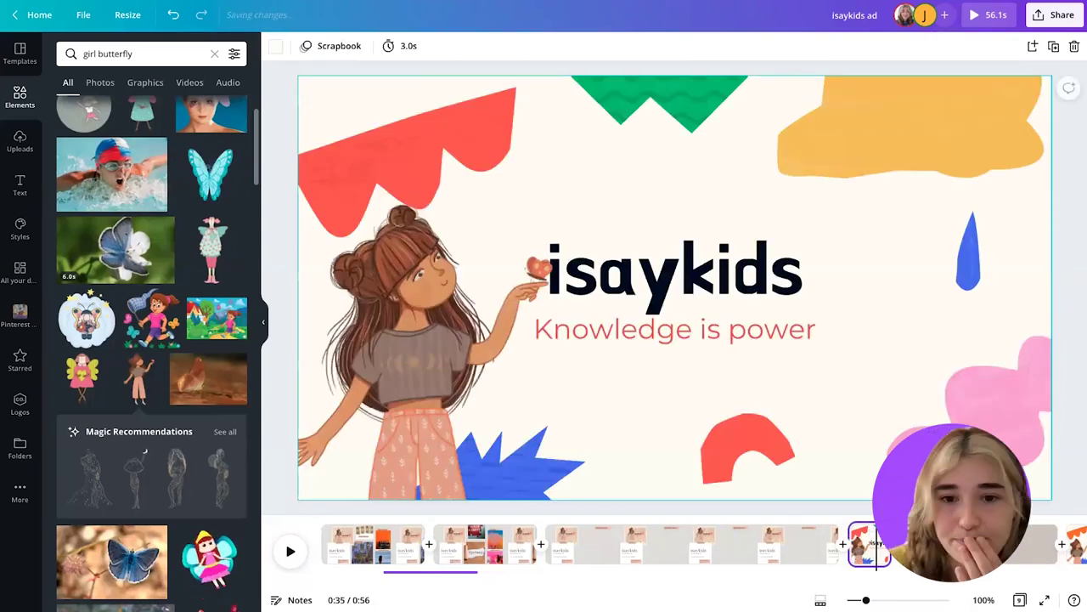
Examine the individual coloured shapes and the girl illustration on the intro page.
{"action": "left_click", "coordinate": [736, 118]}
{"action": "left_click", "coordinate": [884, 149]}
{"action": "left_click", "coordinate": [966, 273]}
{"action": "left_click", "coordinate": [991, 410]}
{"action": "left_click", "coordinate": [694, 420]}
{"action": "left_click", "coordinate": [731, 436]}
{"action": "left_click", "coordinate": [476, 280]}
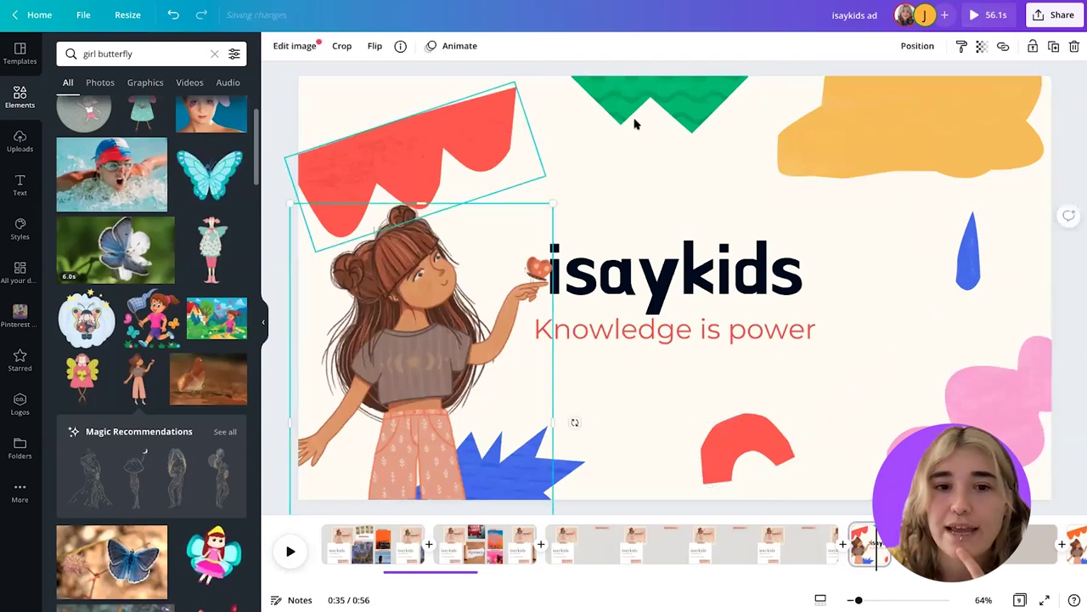
{"action": "left_click", "coordinate": [681, 114]}
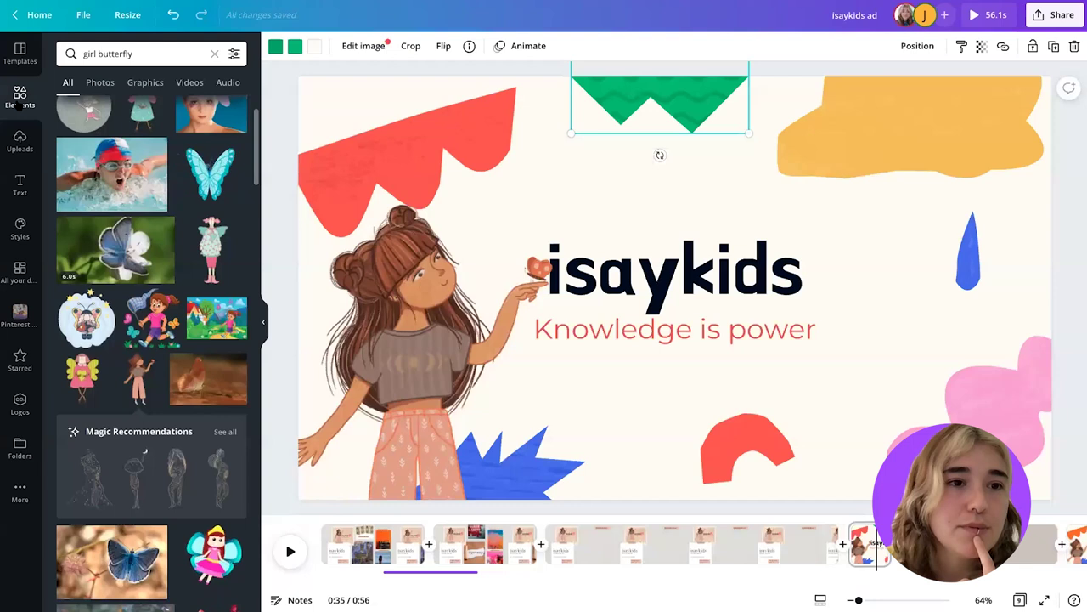
Search the elements for "frame" and place an egg-shaped frame on the left side of the blank page after the intro.
{"action": "left_click", "coordinate": [18, 102]}
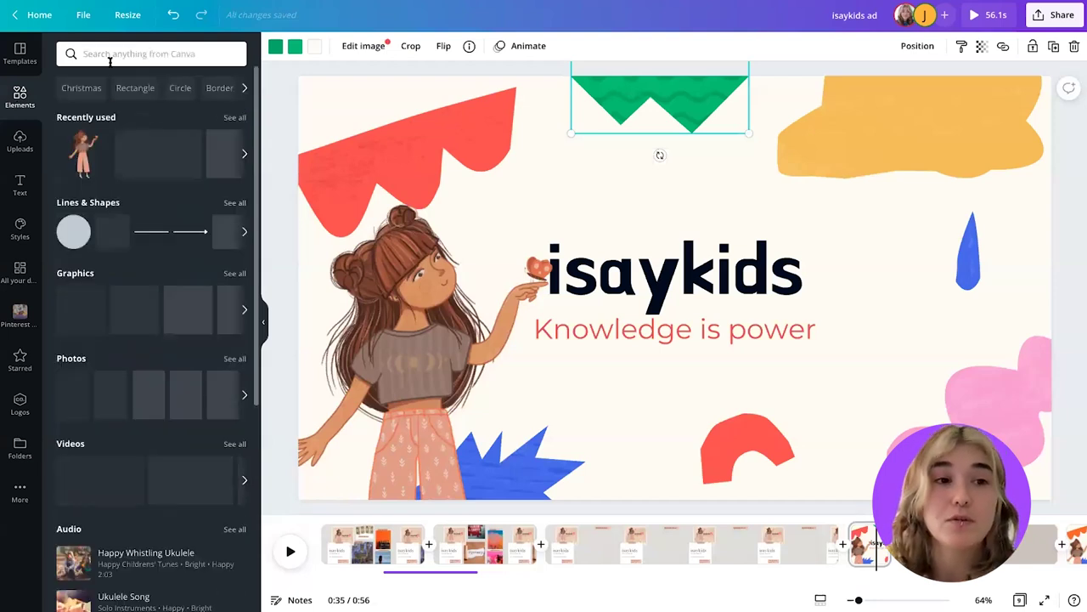
{"action": "left_click", "coordinate": [122, 53]}
{"action": "type", "text": "frame"}
{"action": "key", "text": "Return"}
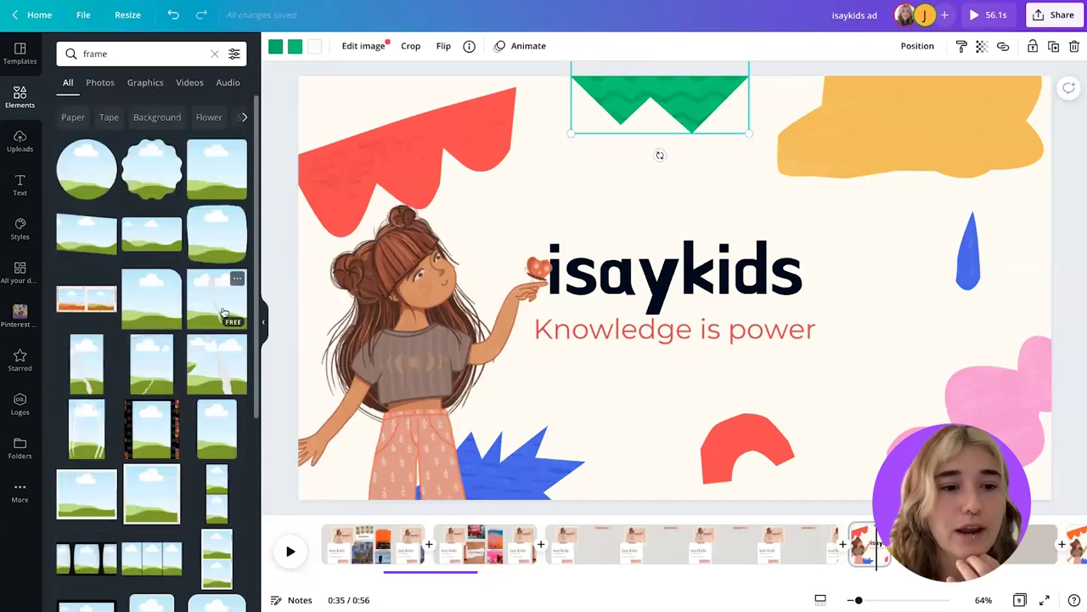
{"action": "scroll", "coordinate": [223, 311], "scroll_direction": "down", "scroll_amount": 3}
{"action": "scroll", "coordinate": [223, 312], "scroll_direction": "down", "scroll_amount": 8}
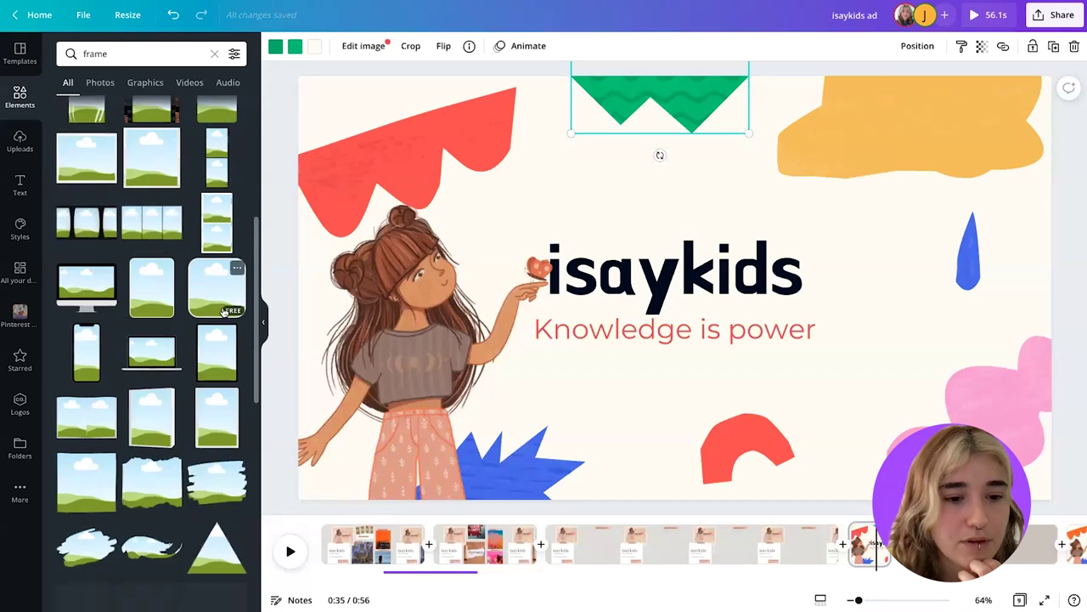
{"action": "scroll", "coordinate": [223, 312], "scroll_direction": "down", "scroll_amount": 4}
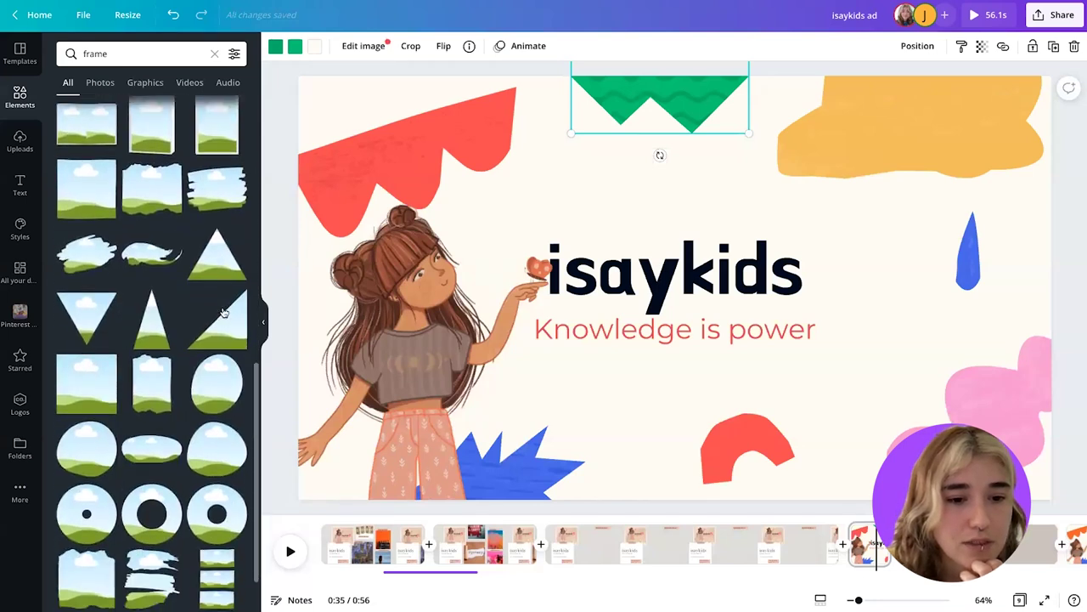
{"action": "scroll", "coordinate": [223, 313], "scroll_direction": "down", "scroll_amount": 3}
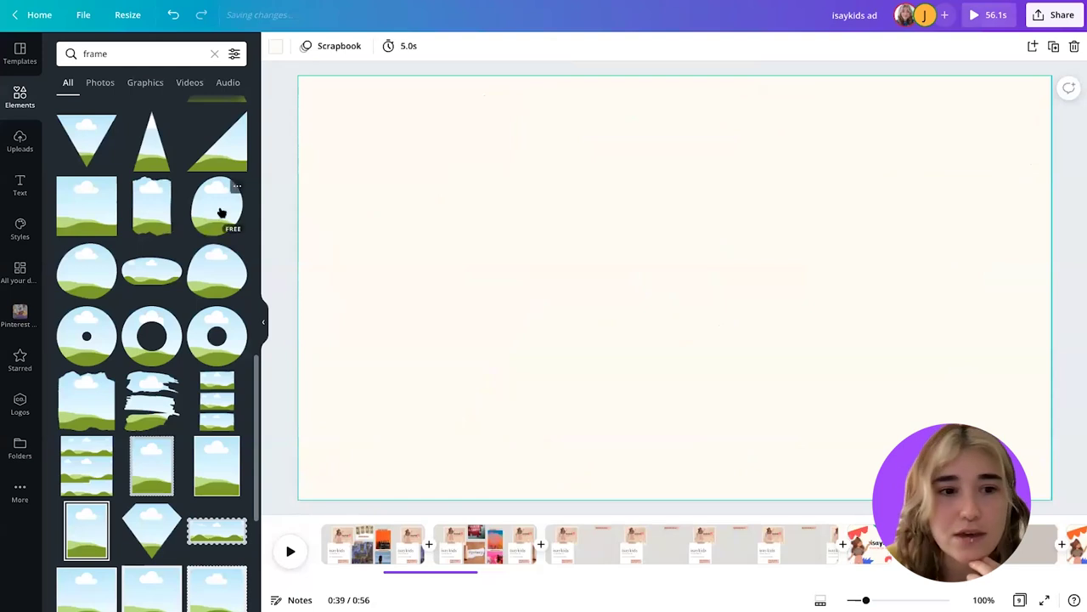
{"action": "left_click", "coordinate": [220, 212]}
{"action": "left_click_drag", "start_coordinate": [638, 271], "coordinate": [441, 268]}
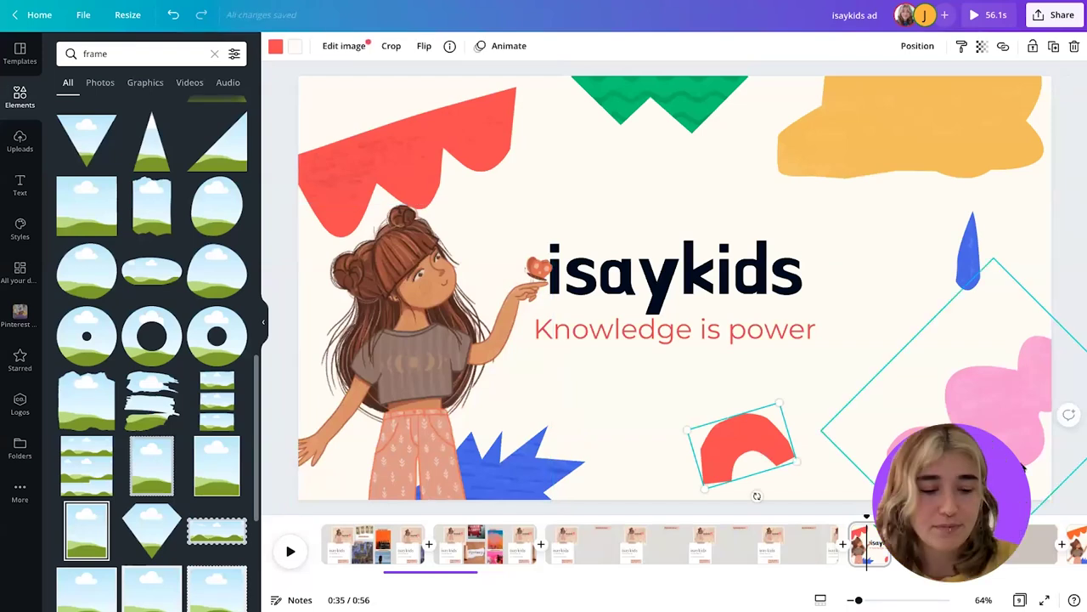
Copy the red arch, orange blob, green zigzag and blue starburst from the intro page onto the frame page.
{"action": "left_click", "coordinate": [968, 434], "text": "shift"}
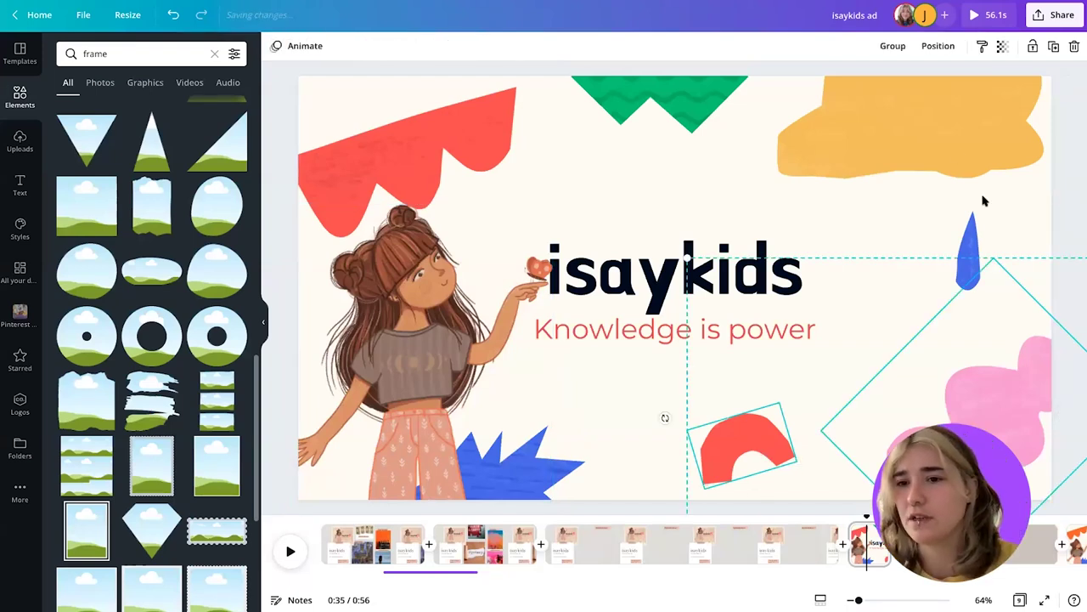
{"action": "left_click", "coordinate": [960, 157], "text": "shift"}
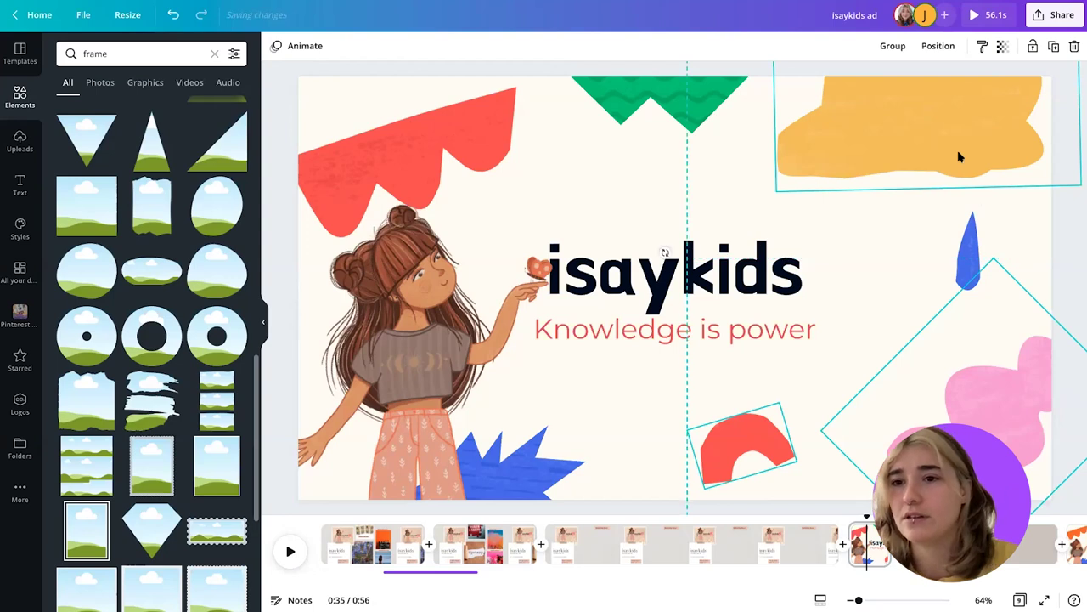
{"action": "left_click", "coordinate": [657, 107], "text": "shift"}
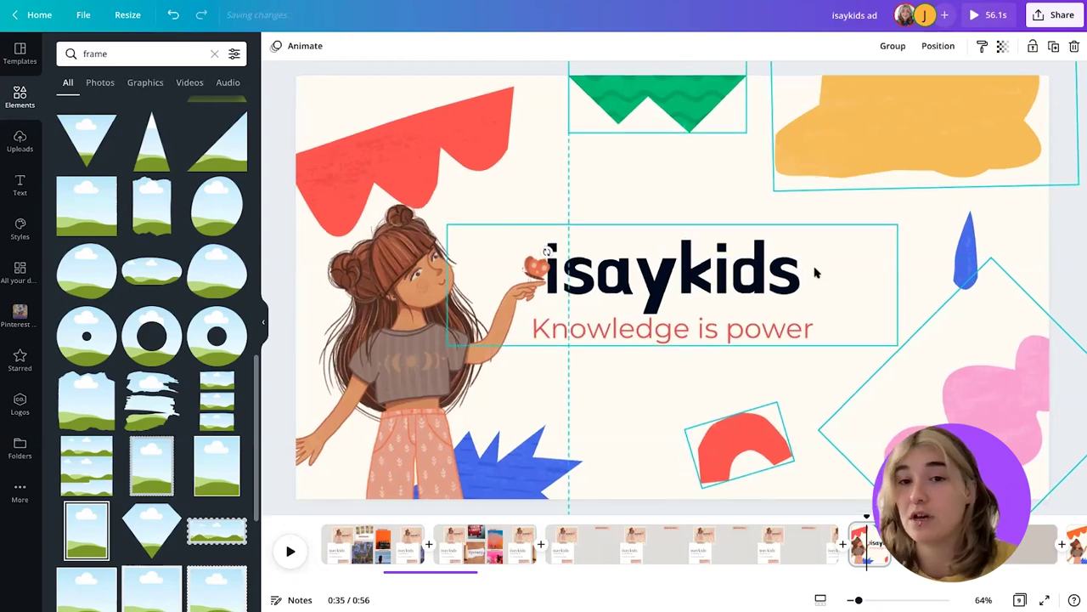
{"action": "scroll", "coordinate": [964, 260], "scroll_direction": "down", "scroll_amount": 1}
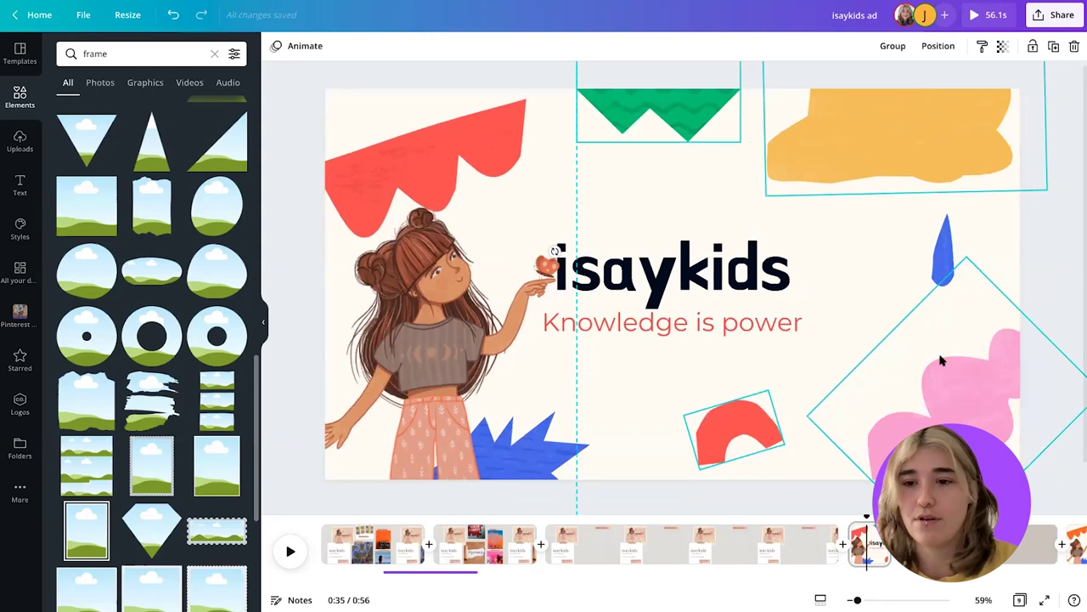
{"action": "left_click", "coordinate": [908, 405], "text": "shift"}
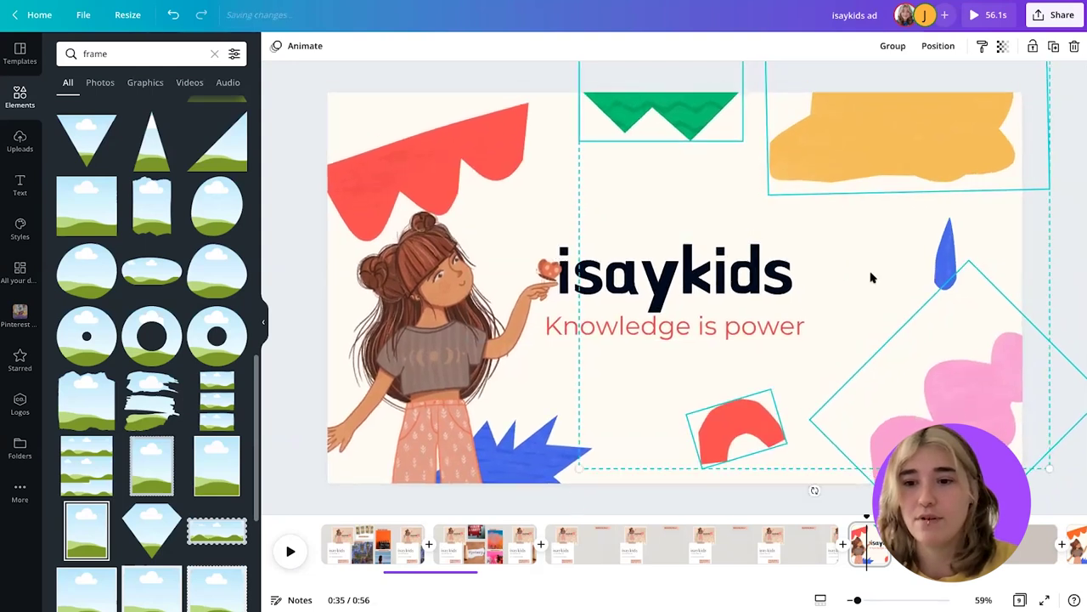
{"action": "left_click", "coordinate": [582, 461], "text": "shift"}
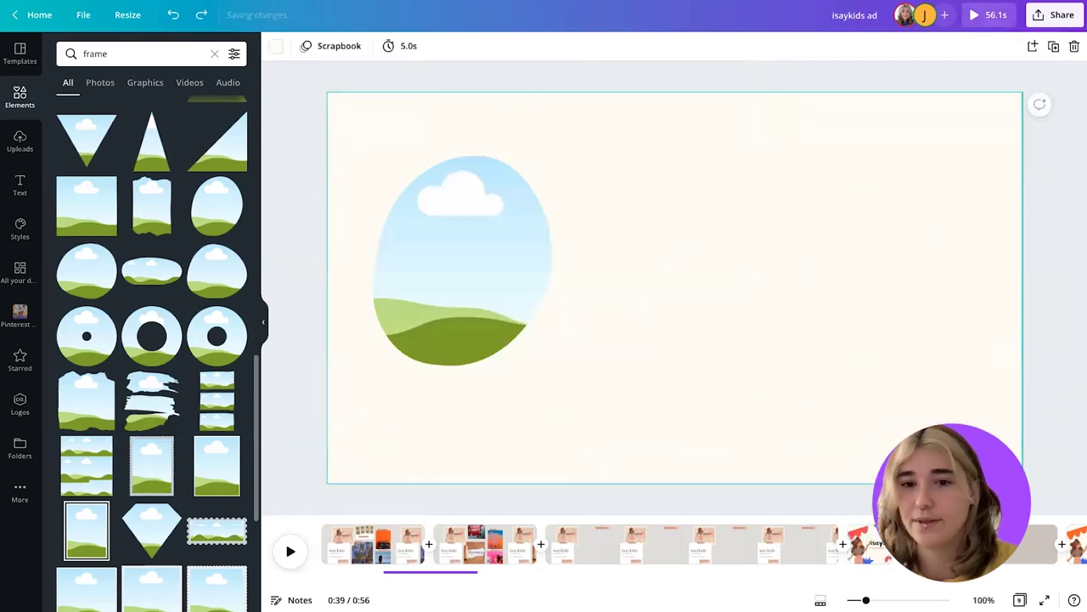
{"action": "key", "text": "ctrl+v"}
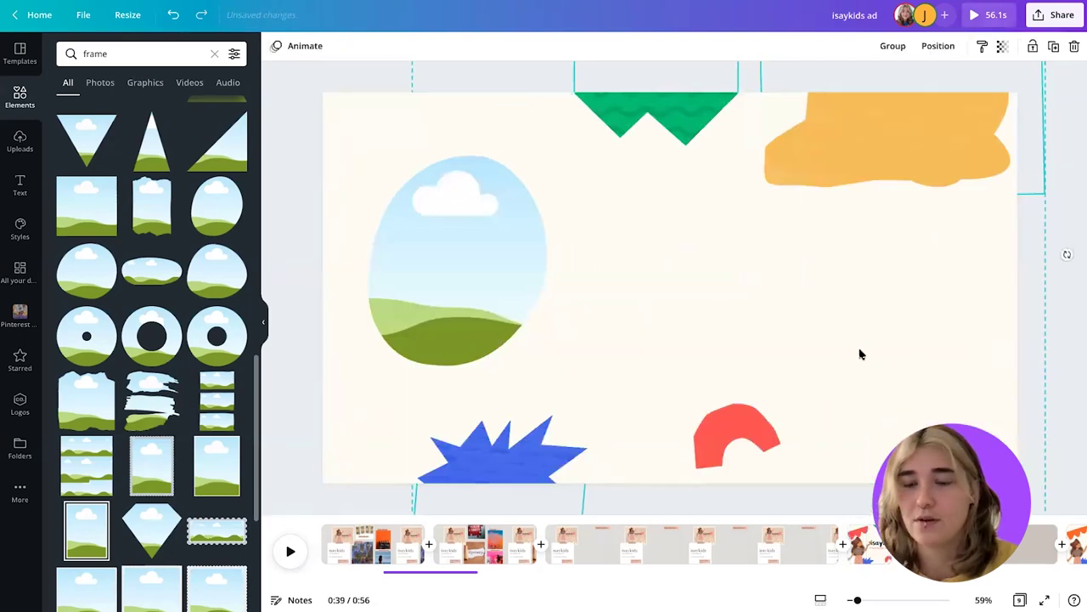
Rearrange the pasted shapes: green zigzag behind the frame, orange blob at the right edge, starburst low in the middle, red arch at the lower right.
{"action": "left_click", "coordinate": [1071, 197]}
{"action": "left_click_drag", "start_coordinate": [875, 151], "coordinate": [921, 230]}
{"action": "left_click_drag", "start_coordinate": [716, 120], "coordinate": [589, 176]}
{"action": "left_click", "coordinate": [739, 434]}
{"action": "left_click_drag", "start_coordinate": [739, 434], "coordinate": [690, 323]}
{"action": "left_click_drag", "start_coordinate": [465, 449], "coordinate": [823, 406]}
{"action": "left_click_drag", "start_coordinate": [680, 339], "coordinate": [710, 144]}
{"action": "left_click_drag", "start_coordinate": [789, 461], "coordinate": [693, 340]}
{"action": "left_click_drag", "start_coordinate": [929, 213], "coordinate": [940, 247]}
{"action": "left_click_drag", "start_coordinate": [417, 145], "coordinate": [470, 240]}
{"action": "left_click_drag", "start_coordinate": [748, 373], "coordinate": [729, 427]}
{"action": "left_click", "coordinate": [947, 251]}
{"action": "left_click", "coordinate": [736, 170]}
{"action": "left_click_drag", "start_coordinate": [736, 170], "coordinate": [962, 417]}
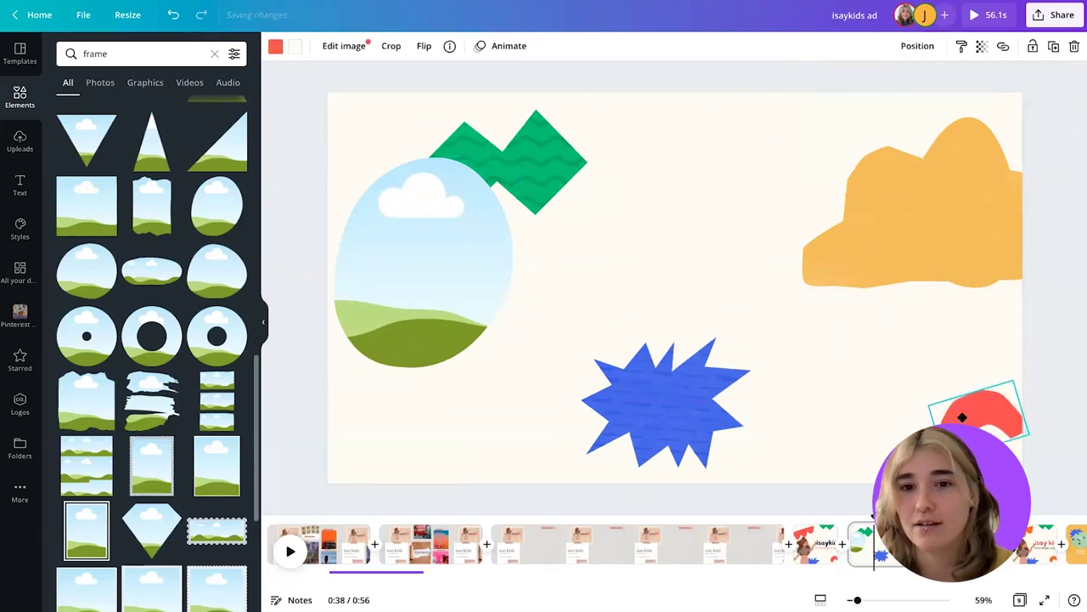
Delete the red arch from the frame page and lower the blue starburst to the page's bottom edge.
{"action": "left_click", "coordinate": [981, 410]}
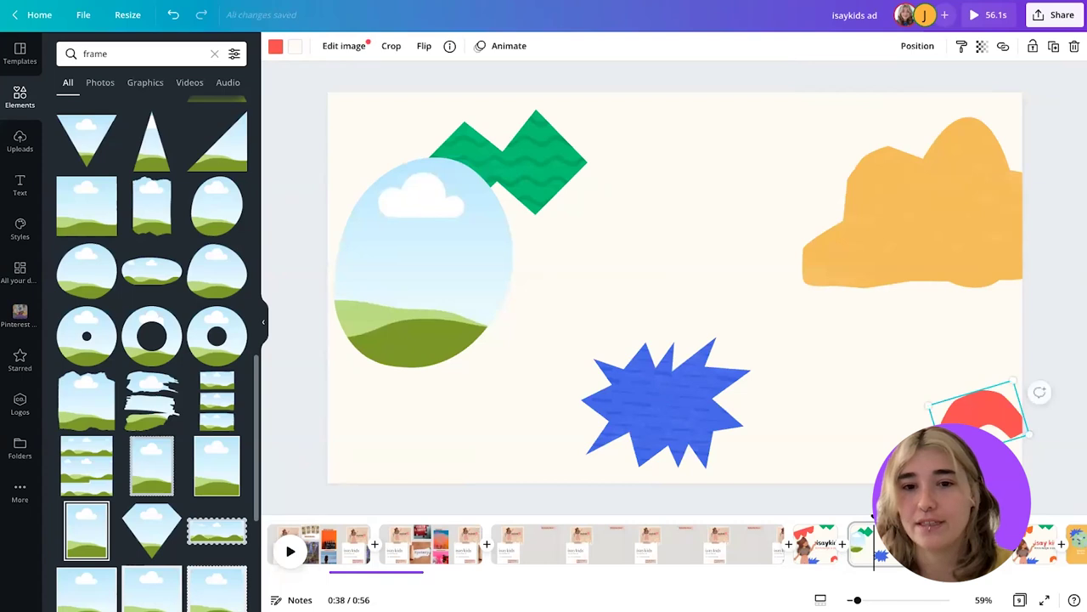
{"action": "key", "text": "Delete"}
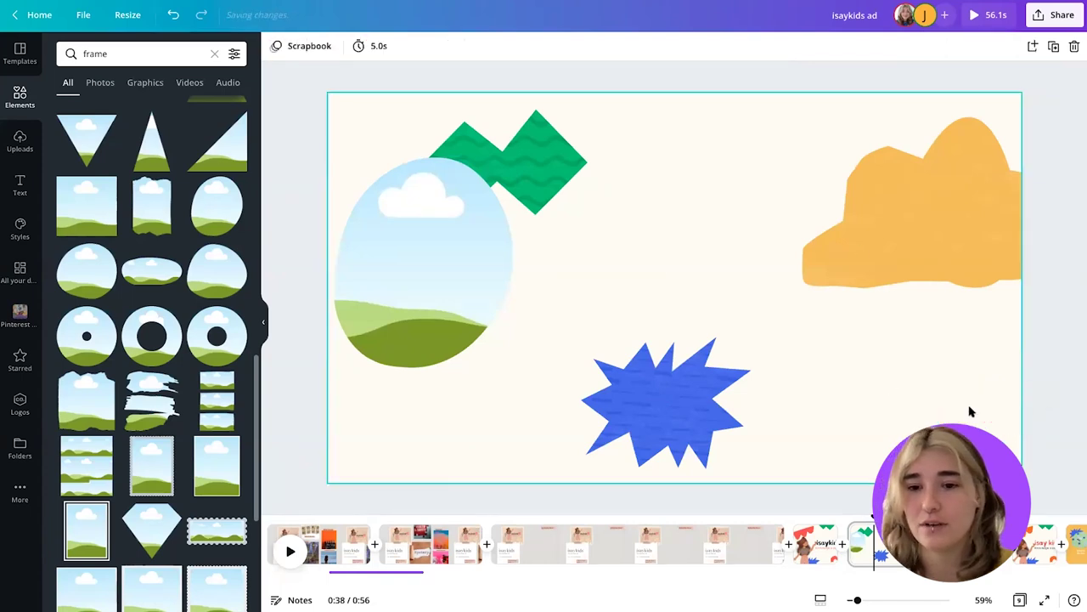
{"action": "left_click_drag", "start_coordinate": [663, 410], "coordinate": [663, 437]}
{"action": "left_click", "coordinate": [552, 373]}
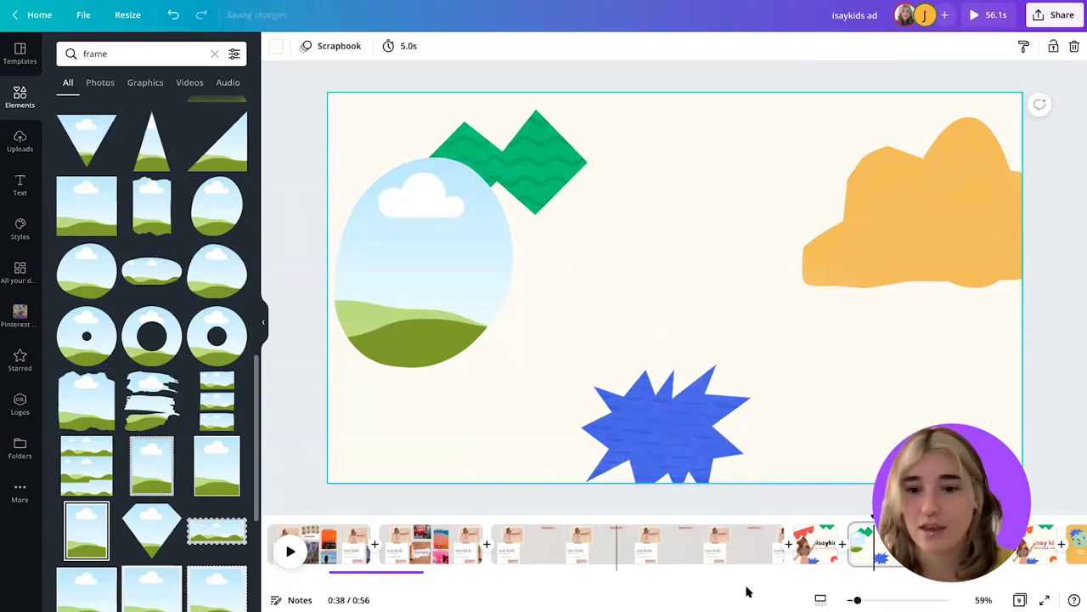
Check which font the isaykids title uses on the intro page, and return to the frame page.
{"action": "left_click", "coordinate": [824, 551]}
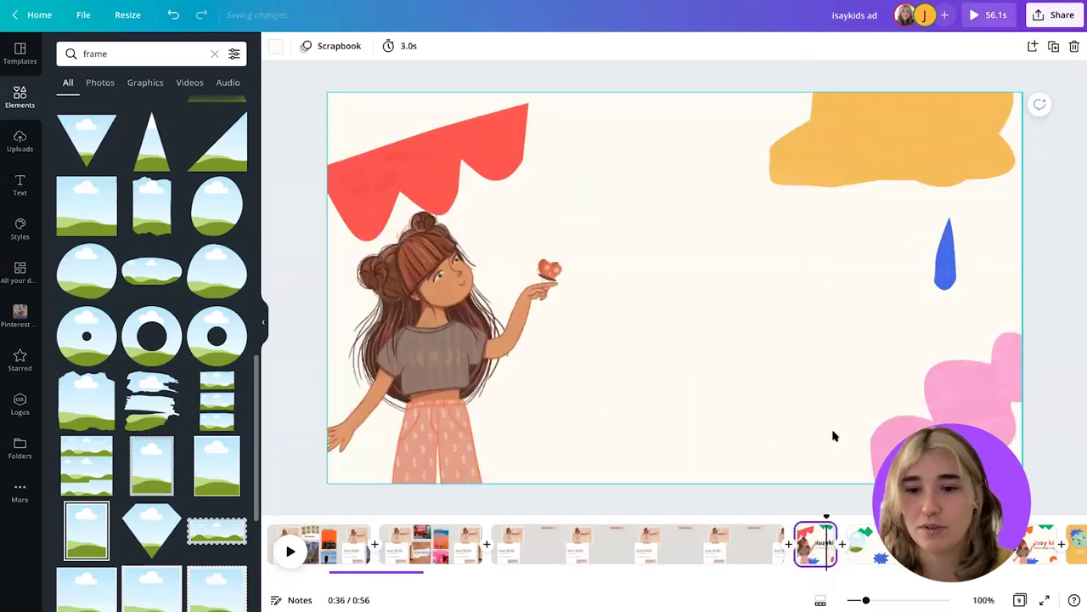
{"action": "left_click_drag", "start_coordinate": [826, 519], "coordinate": [815, 518]}
{"action": "left_click", "coordinate": [675, 274]}
{"action": "left_click", "coordinate": [674, 274]}
{"action": "left_click", "coordinate": [680, 272]}
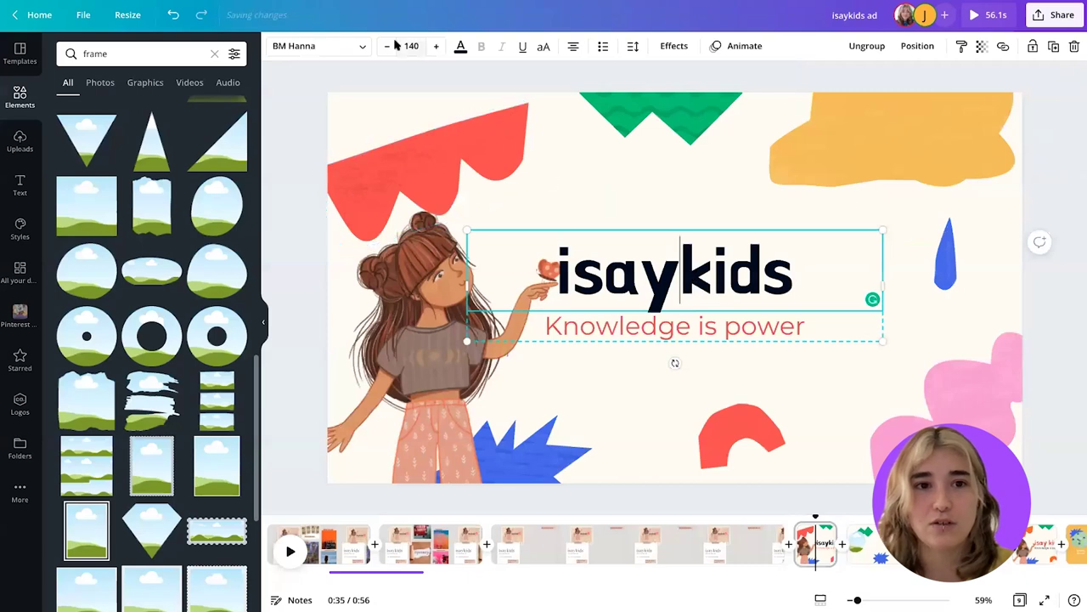
{"action": "left_click", "coordinate": [880, 551]}
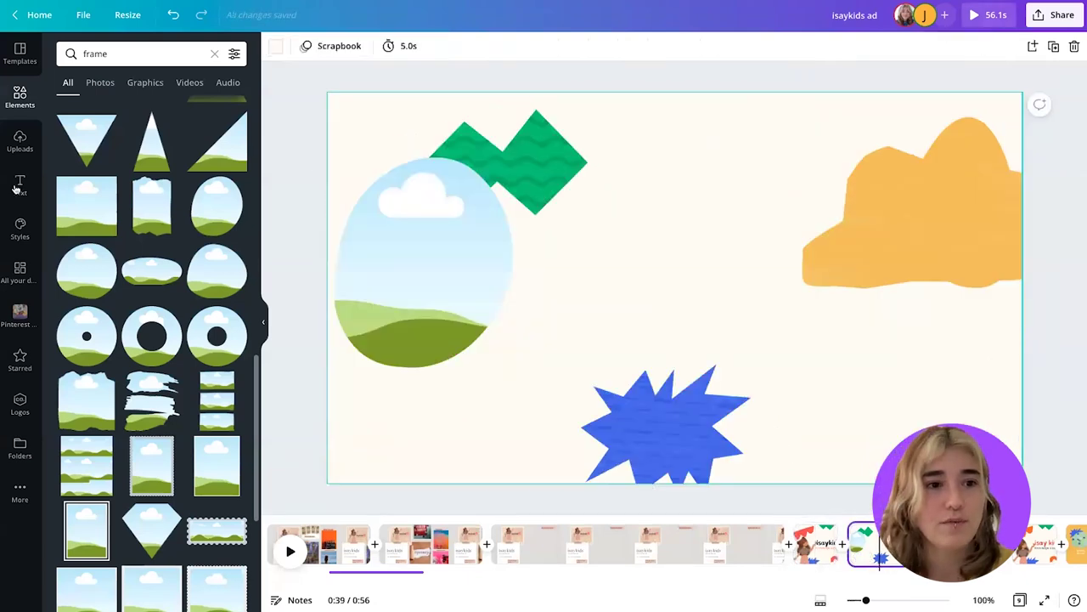
Add a heading to the frame page and set its font to BM Hanna.
{"action": "left_click", "coordinate": [17, 186]}
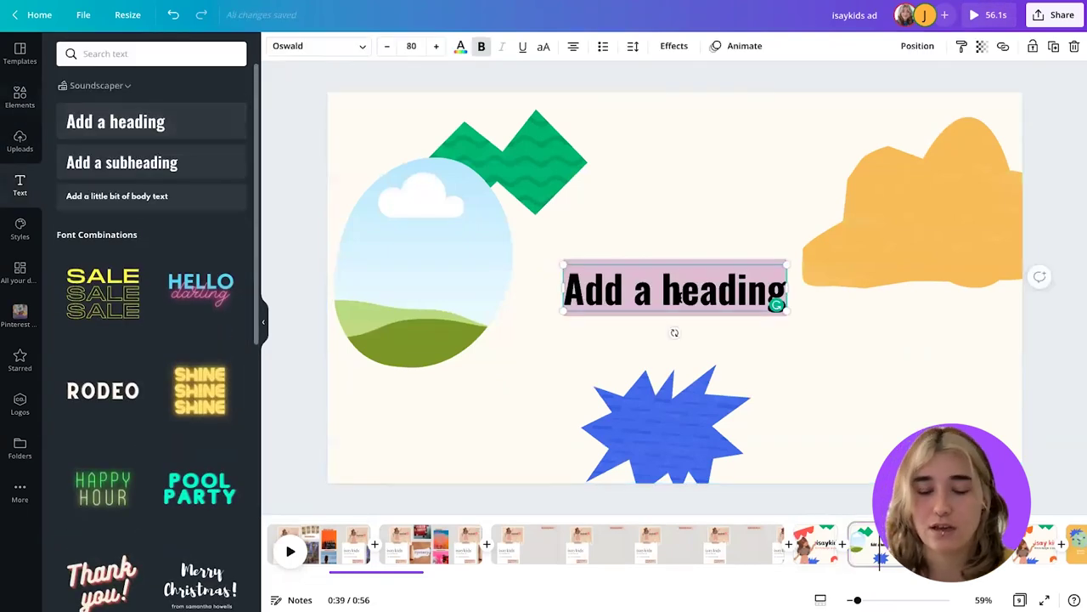
{"action": "left_click", "coordinate": [303, 47]}
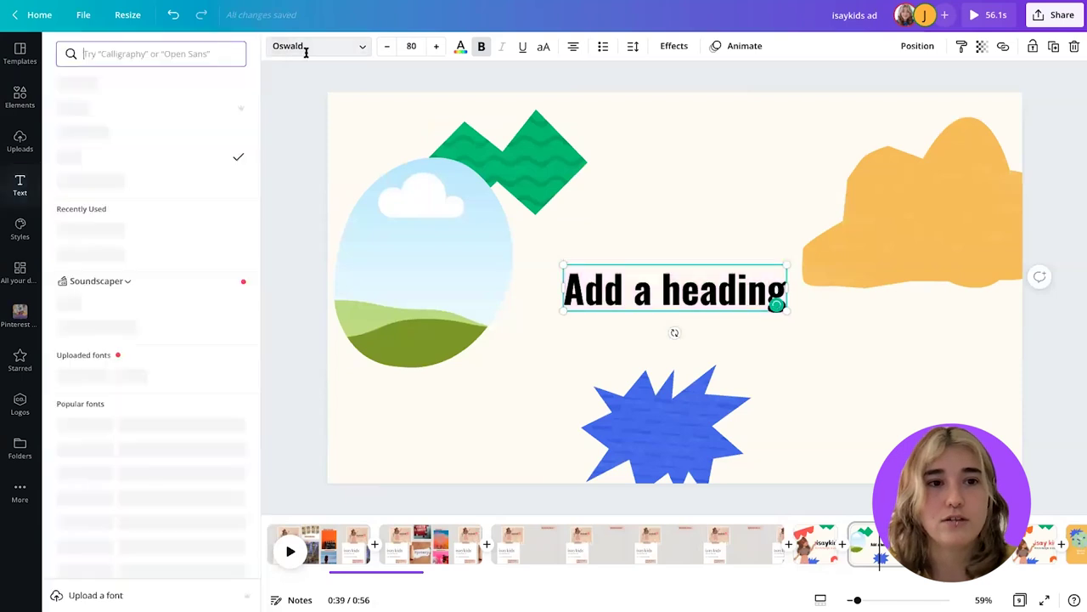
{"action": "left_click", "coordinate": [77, 56]}
{"action": "type", "text": "bm"}
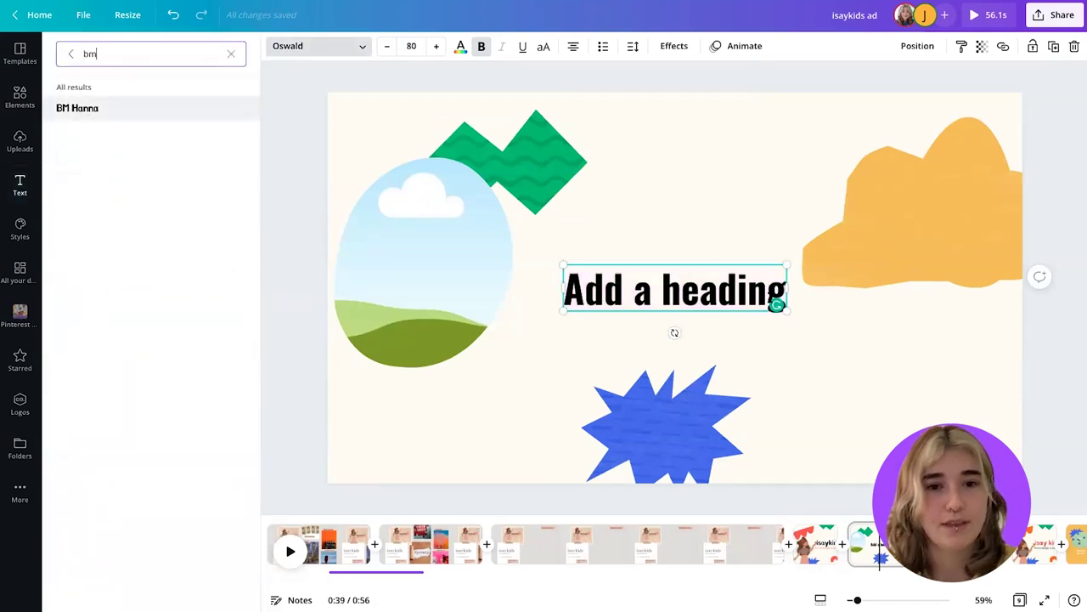
{"action": "left_click", "coordinate": [77, 109]}
{"action": "left_click", "coordinate": [769, 299]}
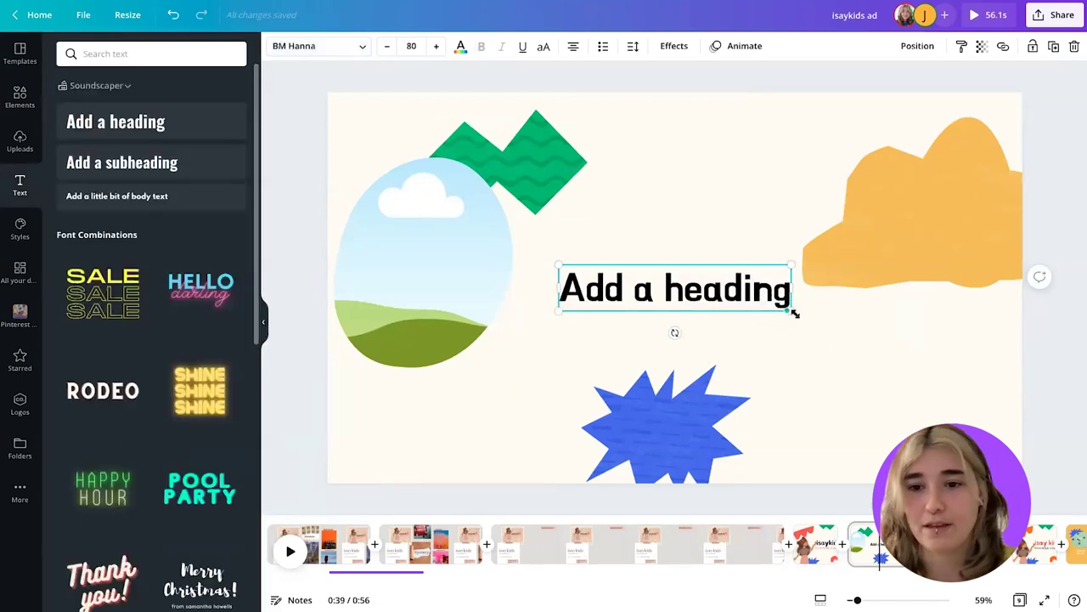
Shrink the heading to about size 36.5 and centre it just below the egg-shaped frame.
{"action": "left_click_drag", "start_coordinate": [790, 314], "coordinate": [697, 298]}
{"action": "left_click_drag", "start_coordinate": [594, 280], "coordinate": [407, 382]}
{"action": "left_click", "coordinate": [765, 297]}
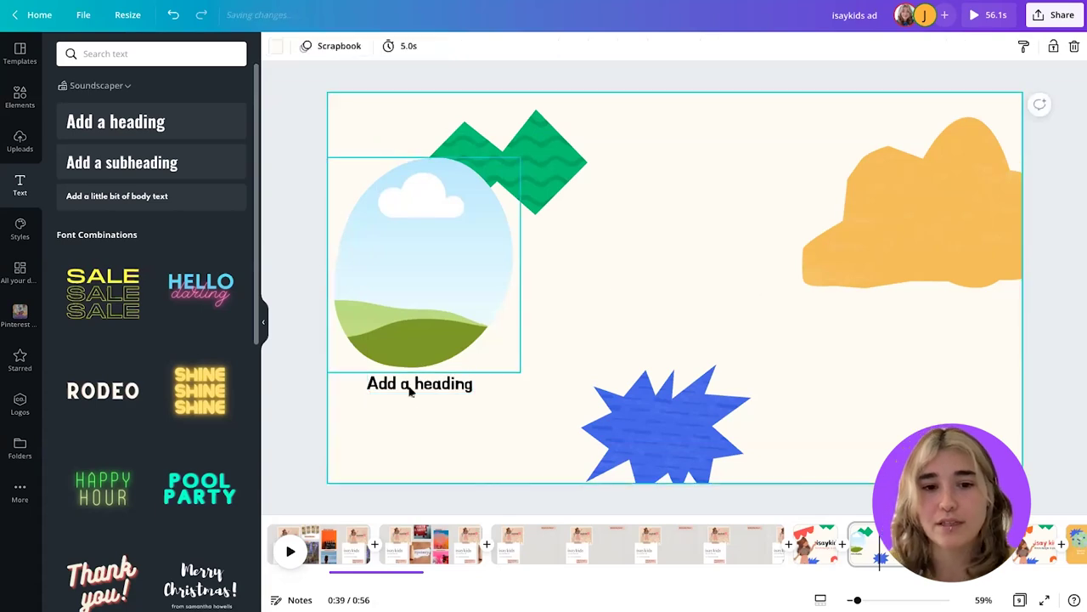
{"action": "left_click", "coordinate": [410, 385]}
{"action": "left_click", "coordinate": [449, 259], "text": "shift"}
{"action": "left_click", "coordinate": [738, 256]}
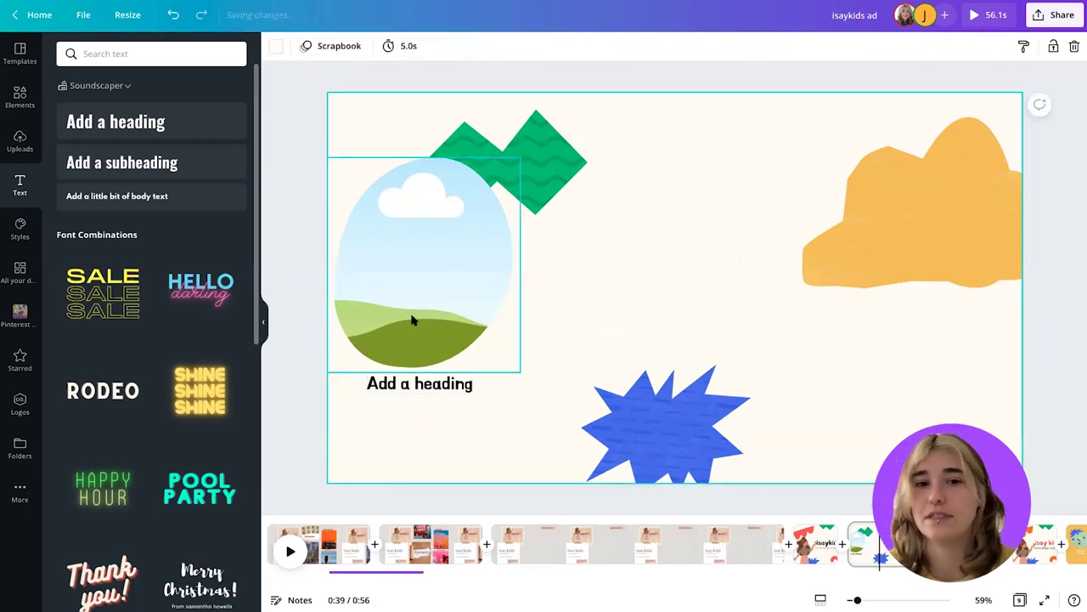
{"action": "left_click", "coordinate": [440, 383]}
{"action": "left_click", "coordinate": [436, 299], "text": "shift"}
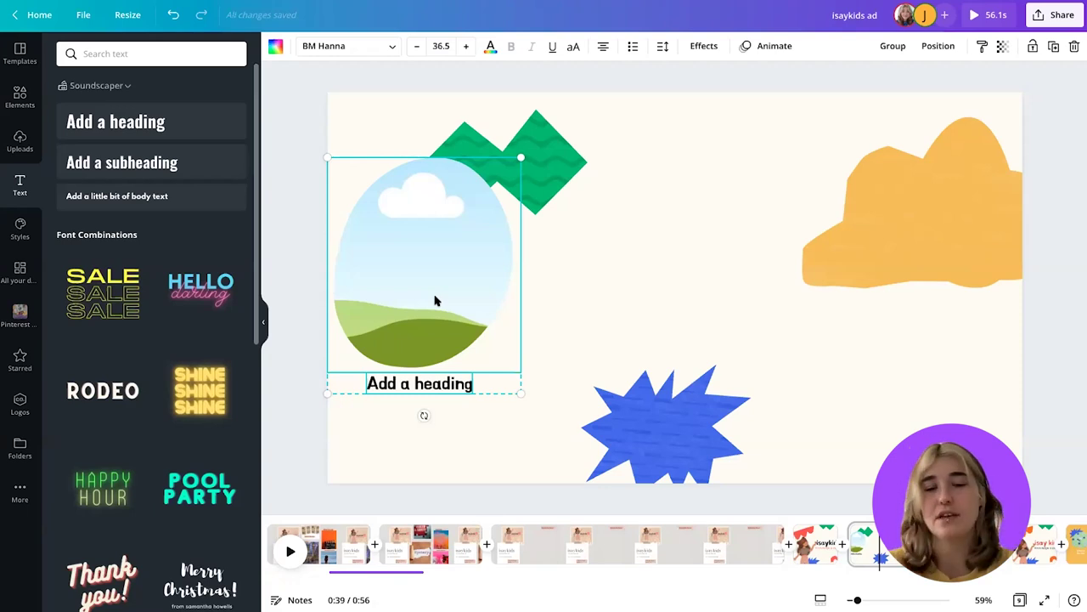
{"action": "left_click", "coordinate": [592, 272]}
{"action": "left_click", "coordinate": [441, 281]}
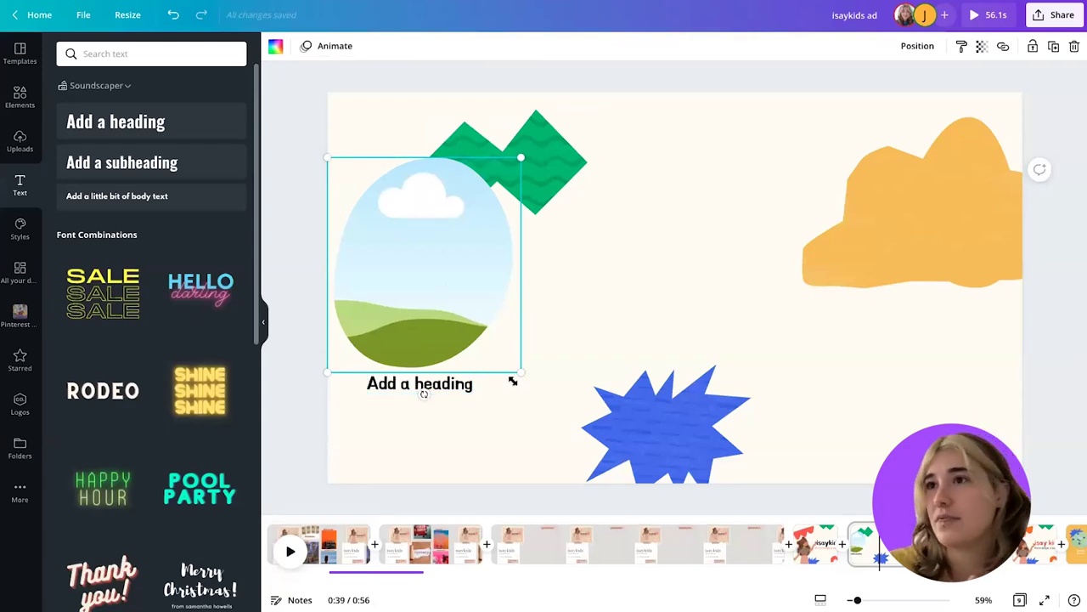
{"action": "left_click", "coordinate": [442, 384]}
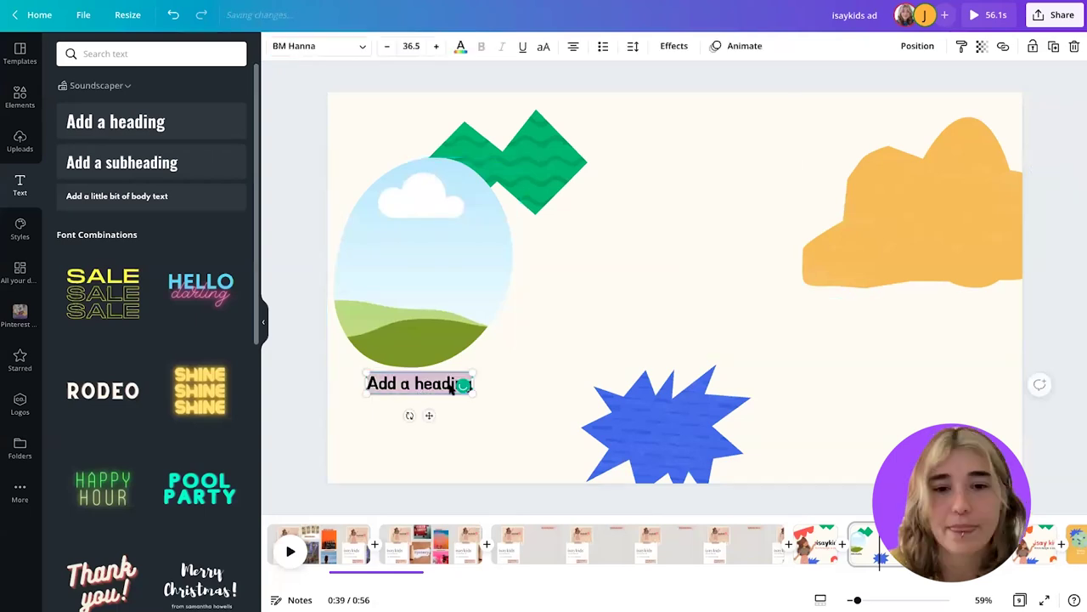
{"action": "left_click", "coordinate": [672, 178]}
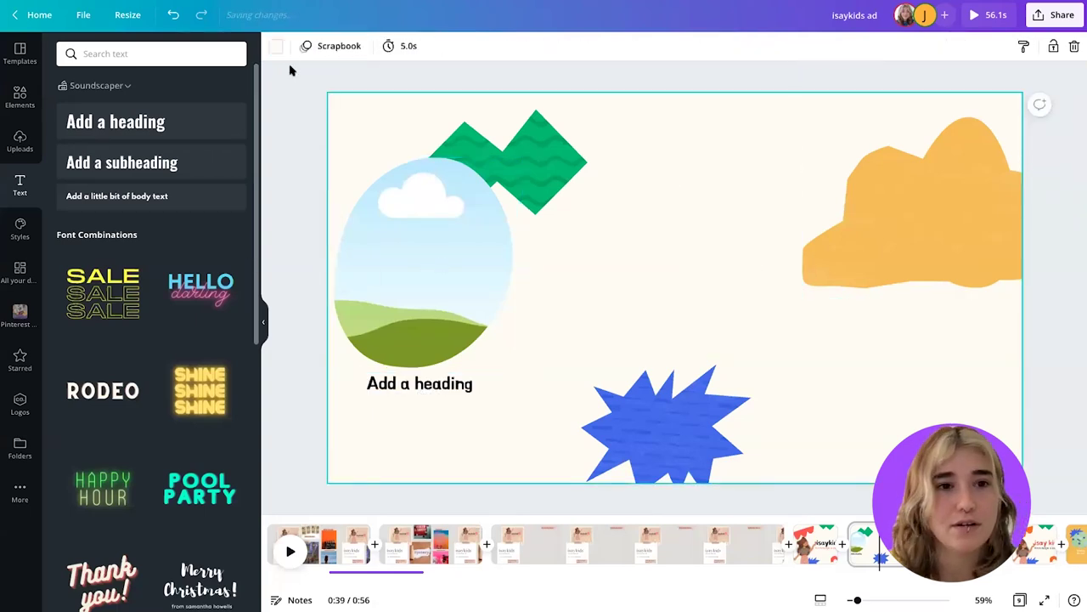
Search for "frame" again and place a wide rounded frame on the right, overlapping the orange blob.
{"action": "type", "text": "frame"}
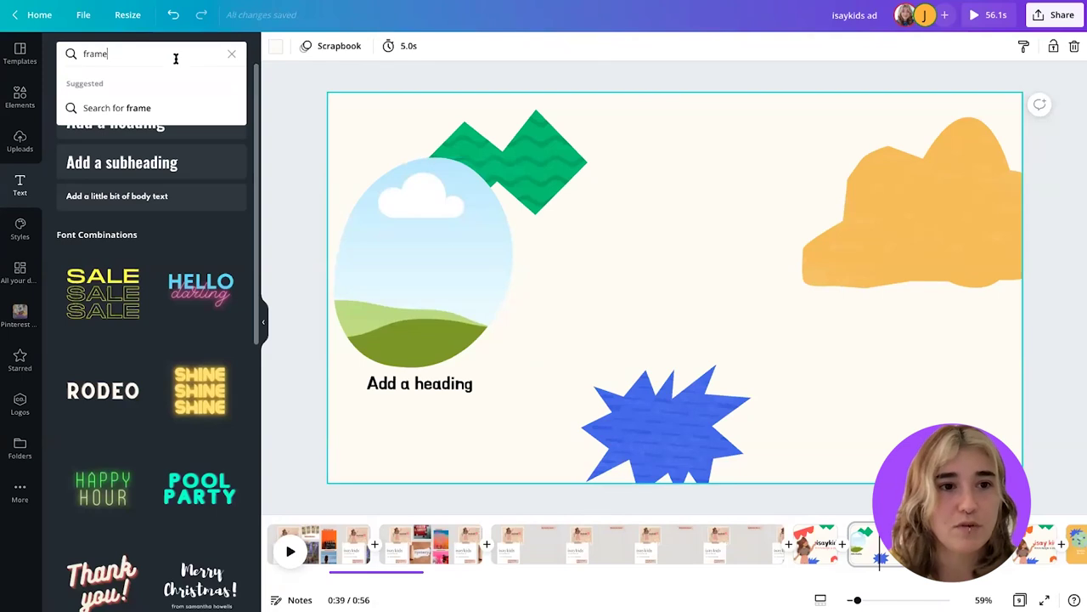
{"action": "left_click", "coordinate": [73, 110]}
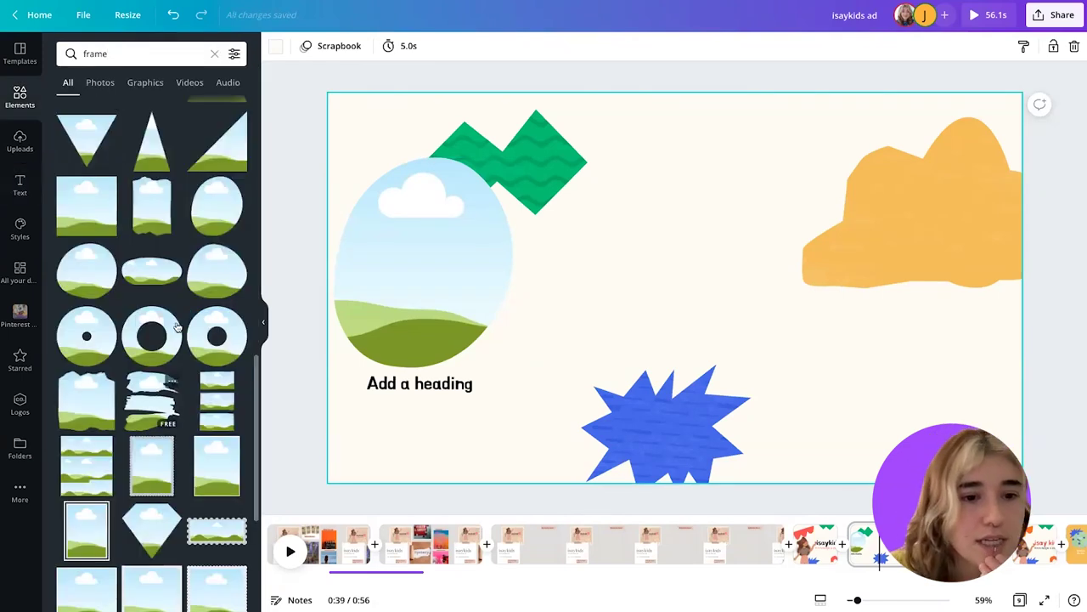
{"action": "left_click", "coordinate": [234, 254]}
{"action": "left_click_drag", "start_coordinate": [728, 303], "coordinate": [944, 287]}
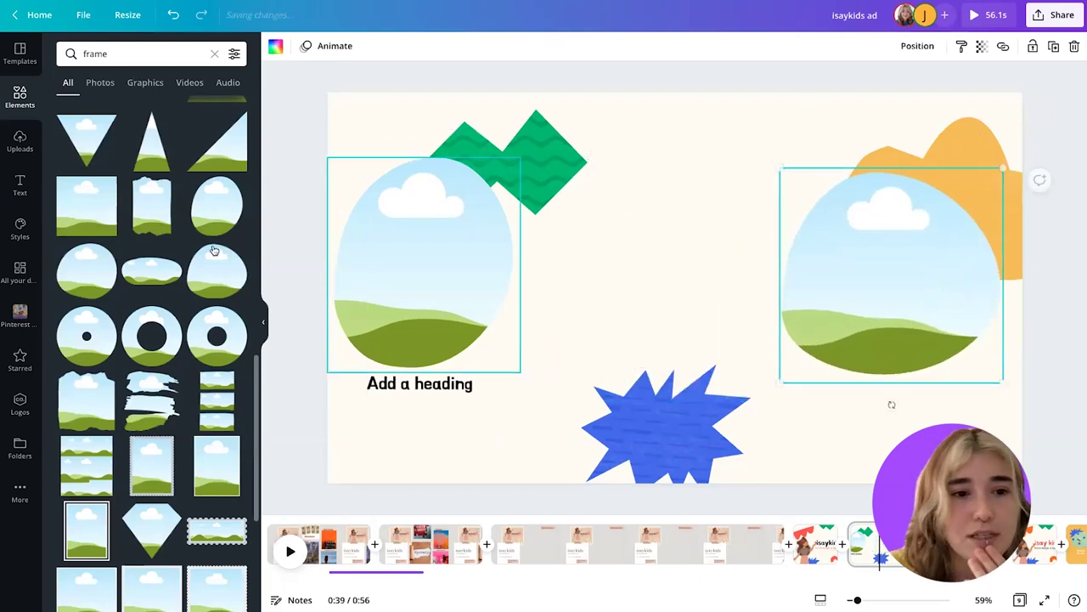
{"action": "scroll", "coordinate": [93, 216], "scroll_direction": "up", "scroll_amount": 5}
{"action": "left_click", "coordinate": [102, 220]}
{"action": "left_click_drag", "start_coordinate": [666, 274], "coordinate": [650, 334]}
{"action": "left_click_drag", "start_coordinate": [750, 224], "coordinate": [696, 277]}
{"action": "left_click_drag", "start_coordinate": [654, 334], "coordinate": [691, 322]}
{"action": "key", "text": "Delete"}
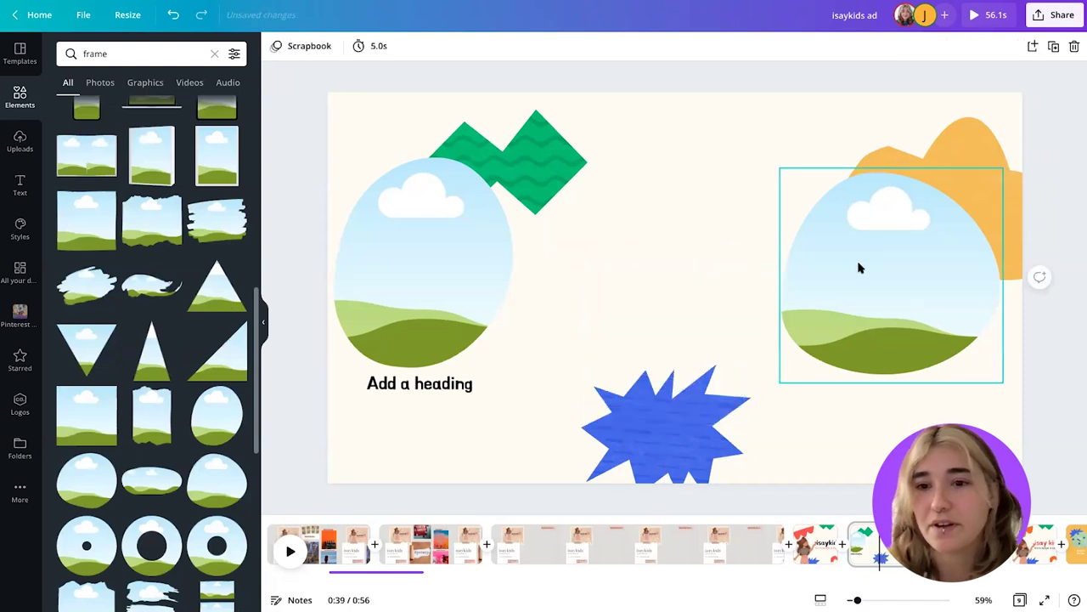
Duplicate the wide rounded frame into the middle of the page, overlapping the blue starburst.
{"action": "left_click_drag", "start_coordinate": [859, 268], "coordinate": [617, 322], "text": "alt"}
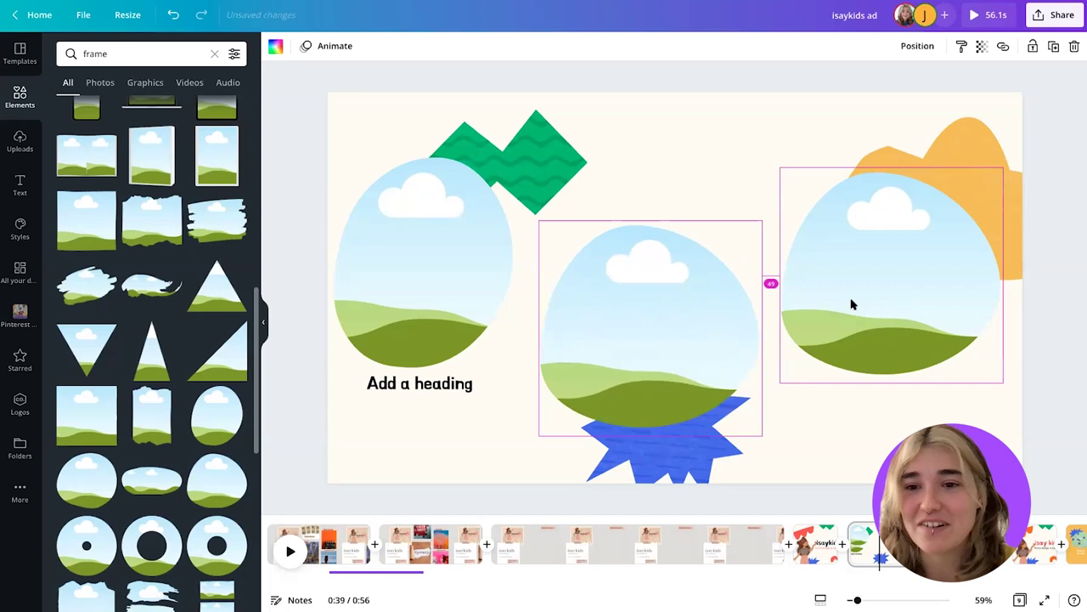
Replace the middle copy of the wide frame with a different rounded frame overlapping the blue starburst.
{"action": "scroll", "coordinate": [61, 422], "scroll_direction": "down", "scroll_amount": 1}
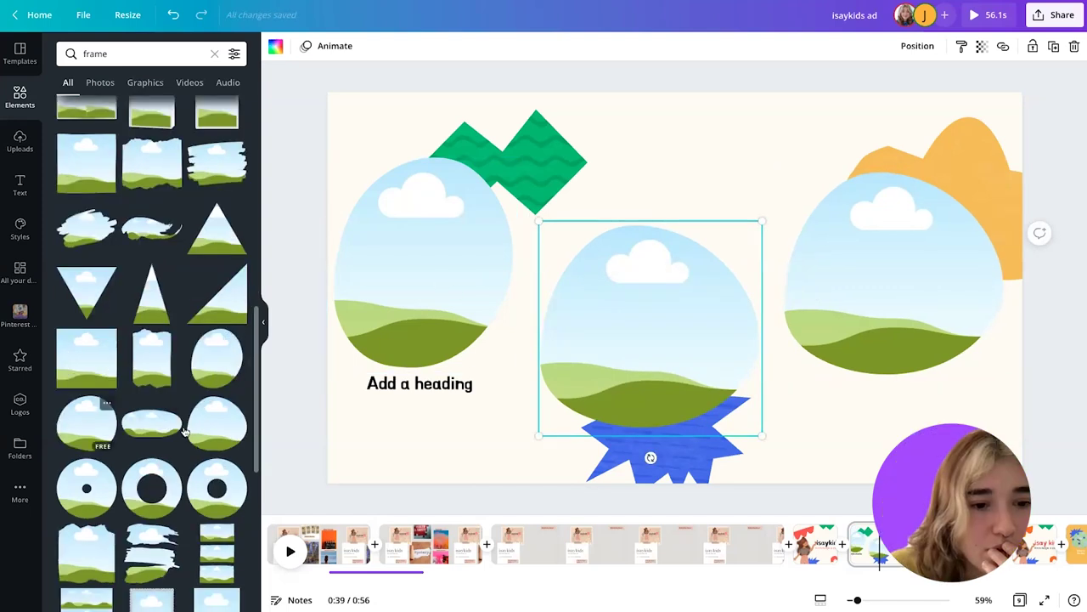
{"action": "left_click", "coordinate": [213, 431]}
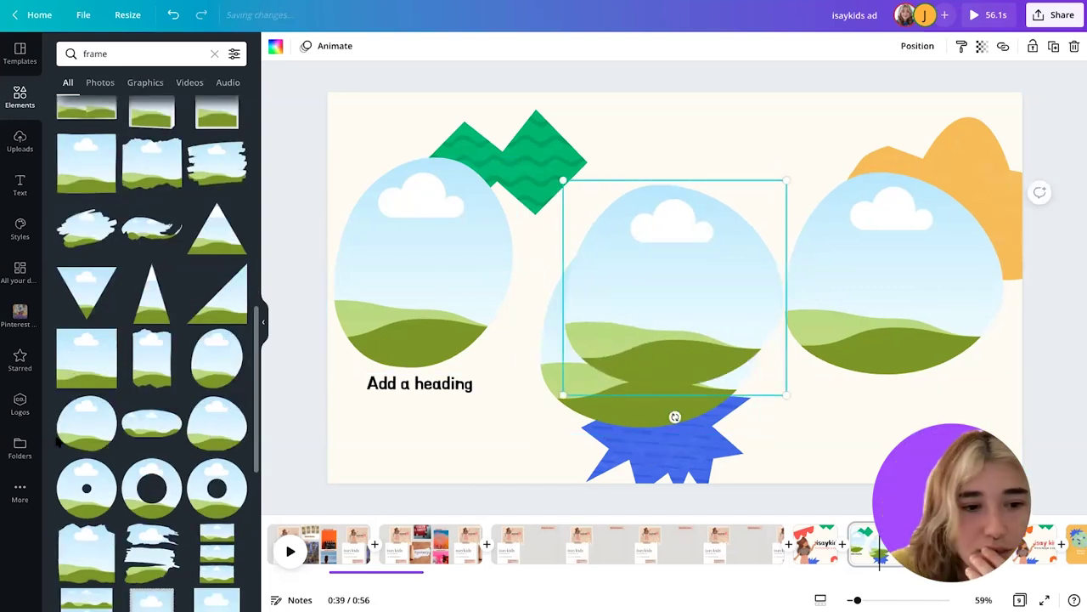
{"action": "left_click_drag", "start_coordinate": [723, 216], "coordinate": [680, 340]}
{"action": "left_click", "coordinate": [680, 341]}
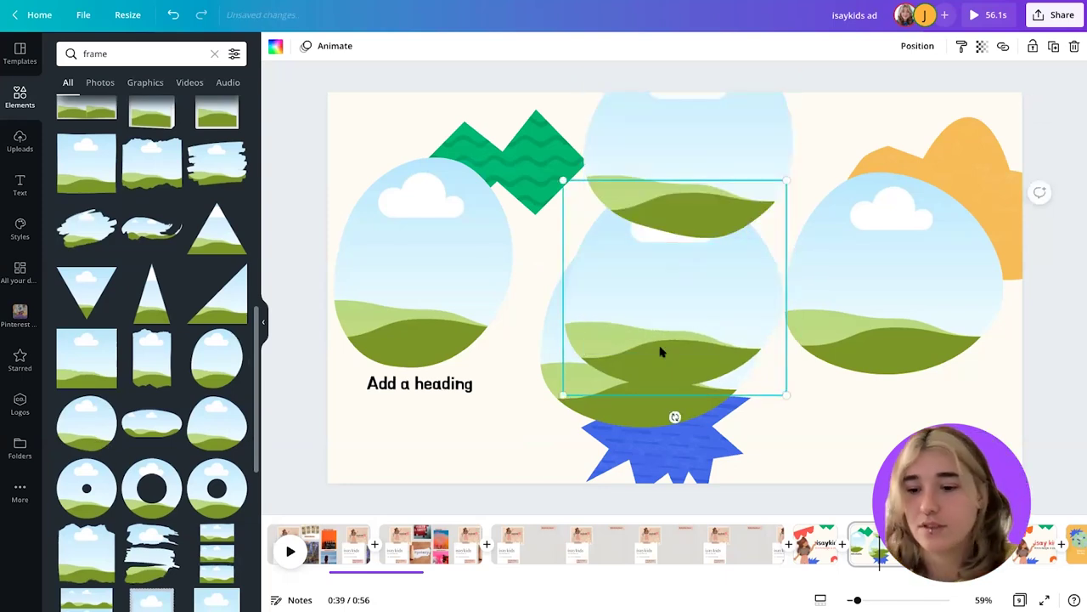
{"action": "key", "text": "Delete"}
{"action": "left_click", "coordinate": [689, 250]}
{"action": "key", "text": "Delete"}
{"action": "left_click_drag", "start_coordinate": [694, 187], "coordinate": [658, 380]}
Nudge the orange blob's frame outward and shift the blue starburst and its frame slightly left.
{"action": "left_click_drag", "start_coordinate": [909, 283], "coordinate": [914, 278]}
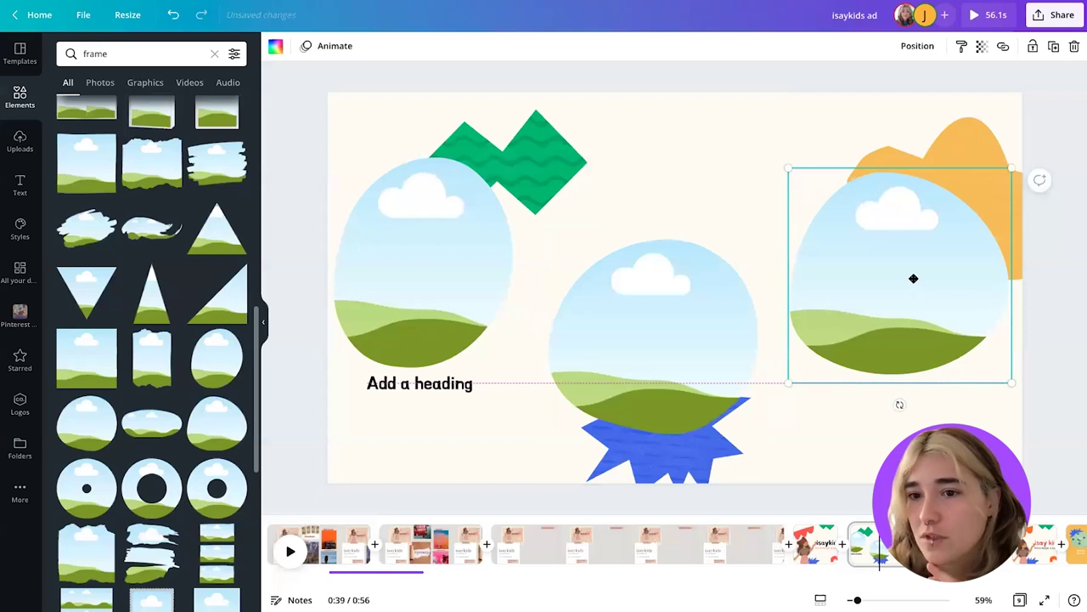
{"action": "left_click_drag", "start_coordinate": [682, 365], "coordinate": [693, 366]}
{"action": "left_click_drag", "start_coordinate": [826, 400], "coordinate": [622, 470]}
{"action": "left_click_drag", "start_coordinate": [651, 420], "coordinate": [634, 417]}
{"action": "left_click", "coordinate": [795, 433]}
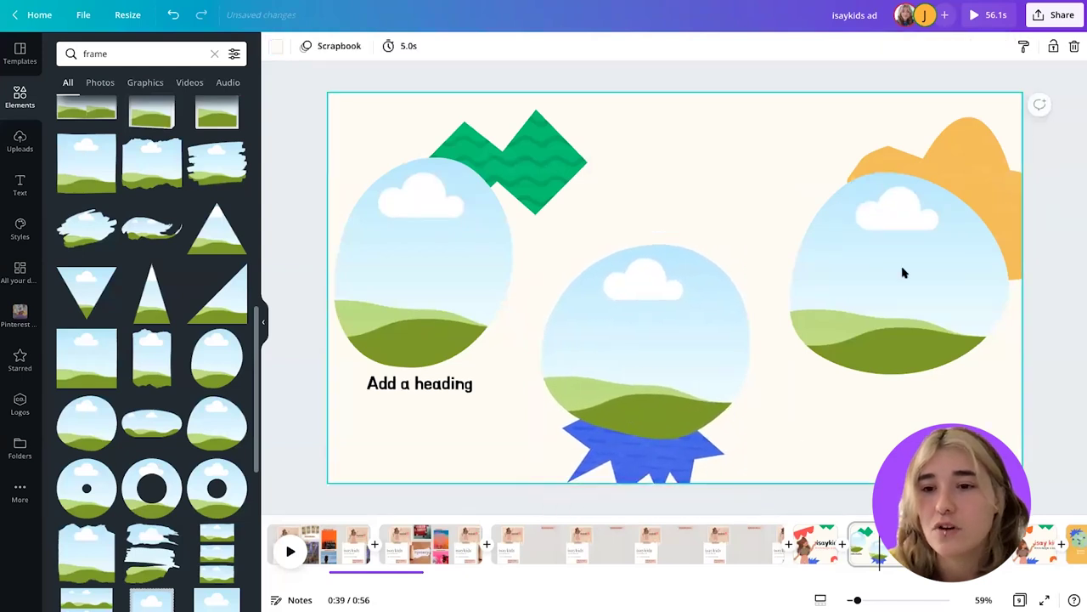
{"action": "left_click", "coordinate": [903, 263]}
{"action": "left_click", "coordinate": [646, 265]}
{"action": "left_click", "coordinate": [436, 261]}
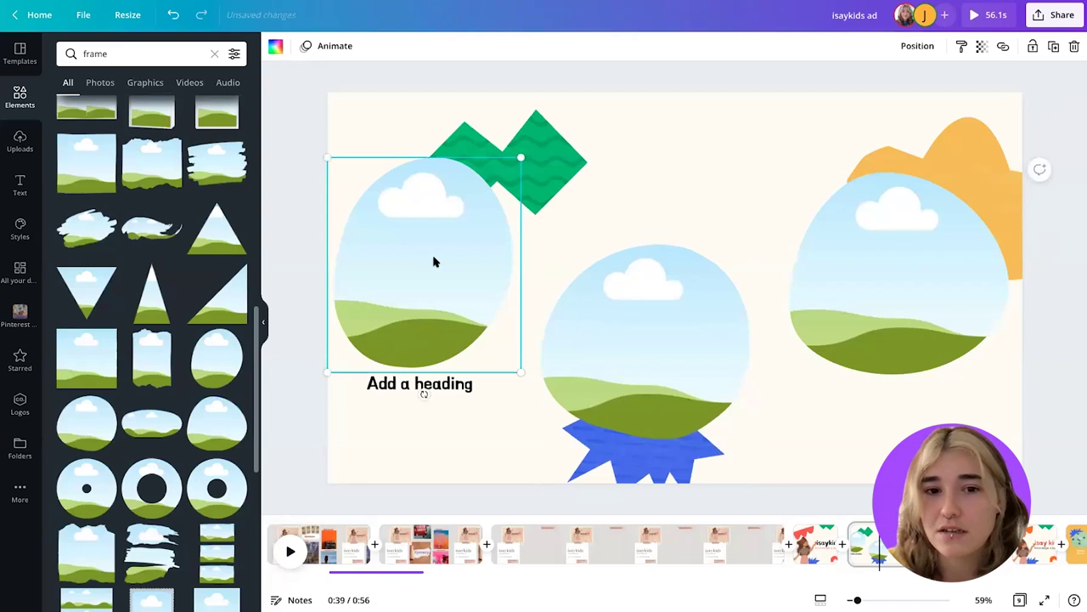
{"action": "left_click", "coordinate": [651, 366]}
{"action": "left_click", "coordinate": [886, 313]}
{"action": "left_click", "coordinate": [628, 343]}
{"action": "left_click", "coordinate": [444, 285]}
{"action": "left_click", "coordinate": [632, 346]}
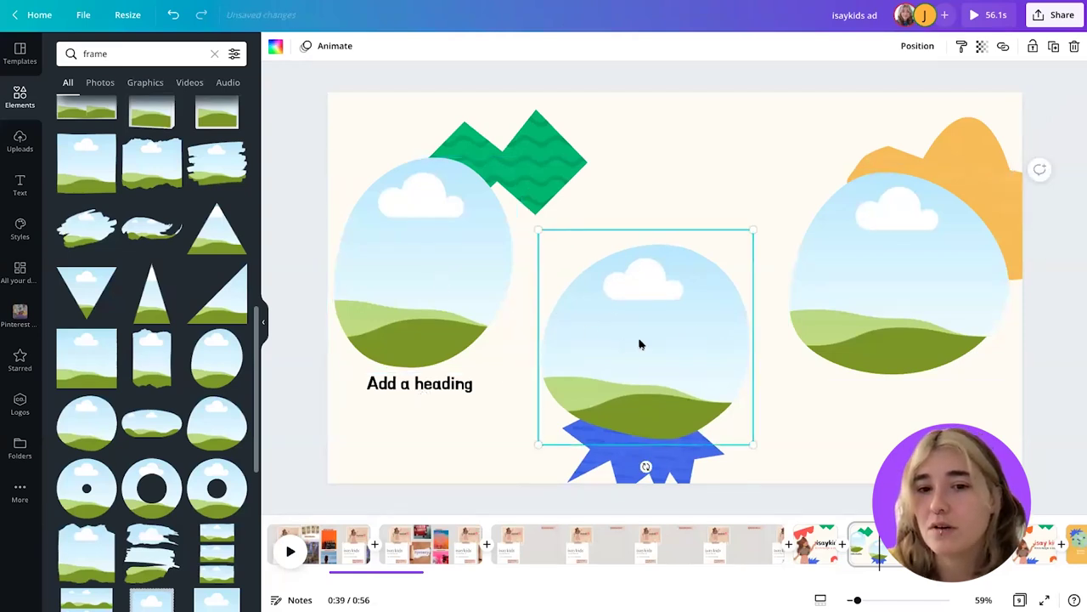
{"action": "left_click", "coordinate": [893, 308]}
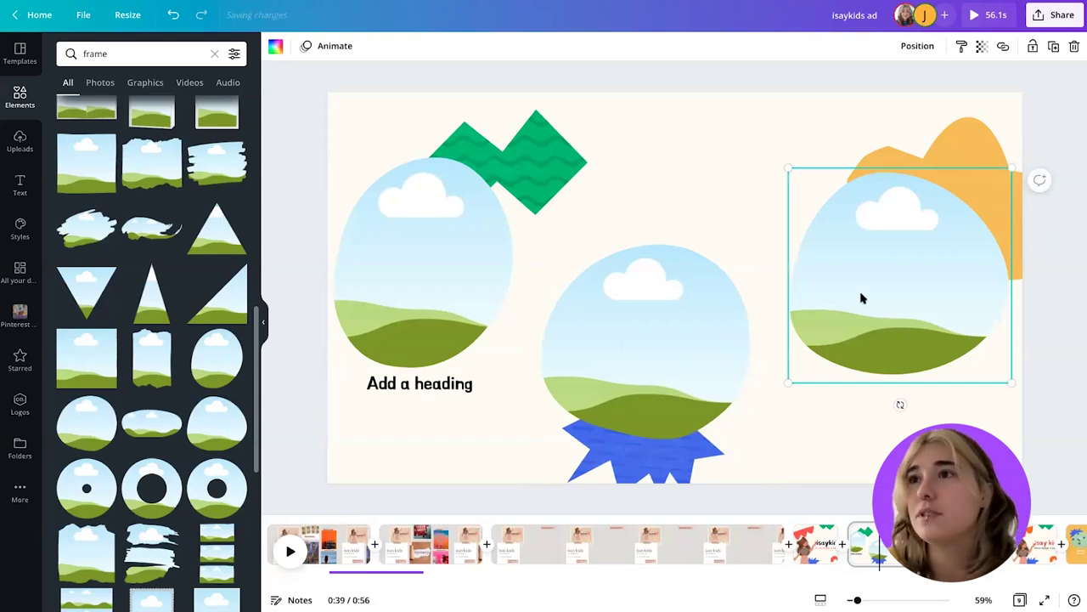
Open the page notes and review the script and original collage pages for the list of topics before returning to page 5.
{"action": "double_click", "coordinate": [463, 383]}
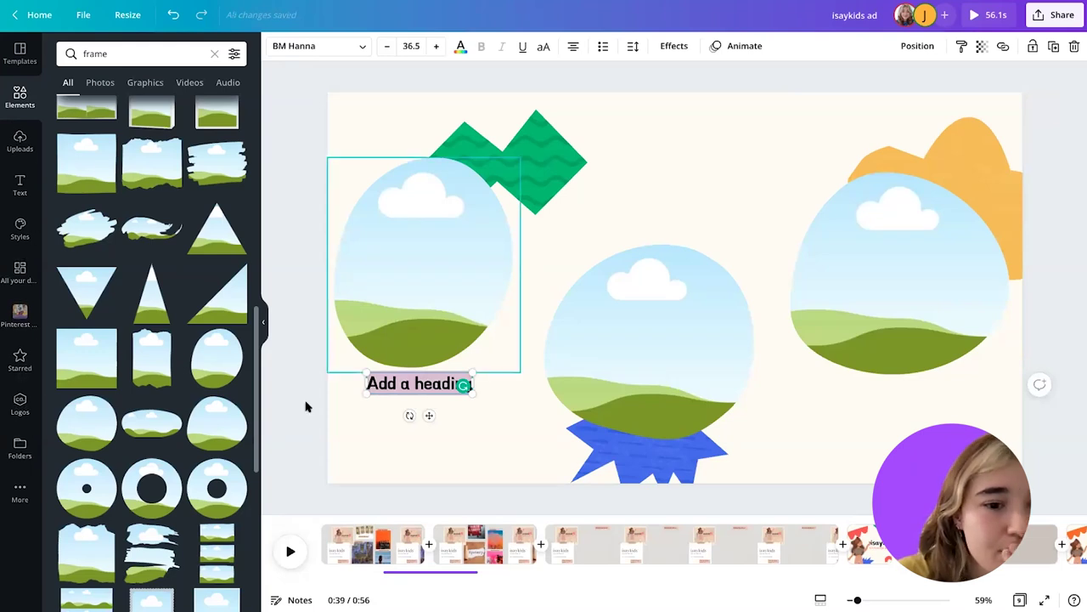
{"action": "left_click", "coordinate": [292, 600]}
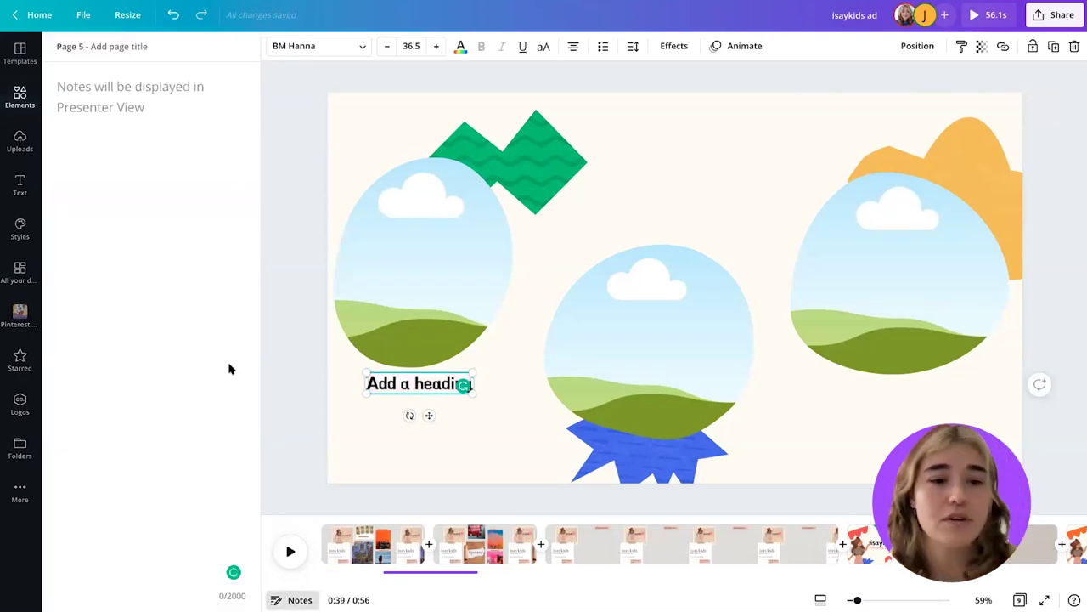
{"action": "left_click", "coordinate": [370, 556]}
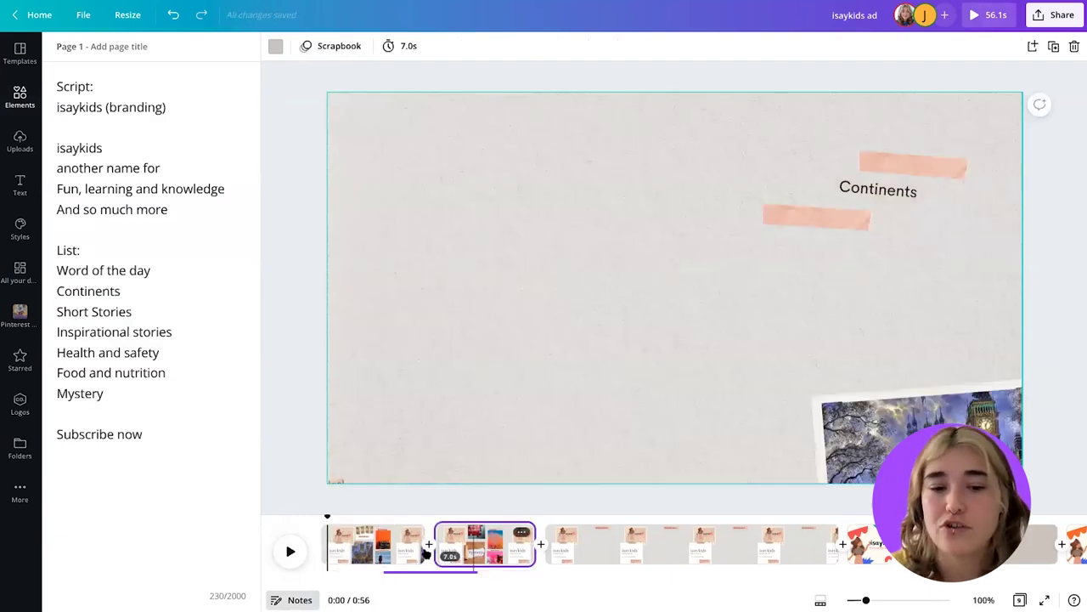
{"action": "left_click", "coordinate": [473, 552]}
{"action": "left_click", "coordinate": [498, 555]}
{"action": "left_click", "coordinate": [574, 549]}
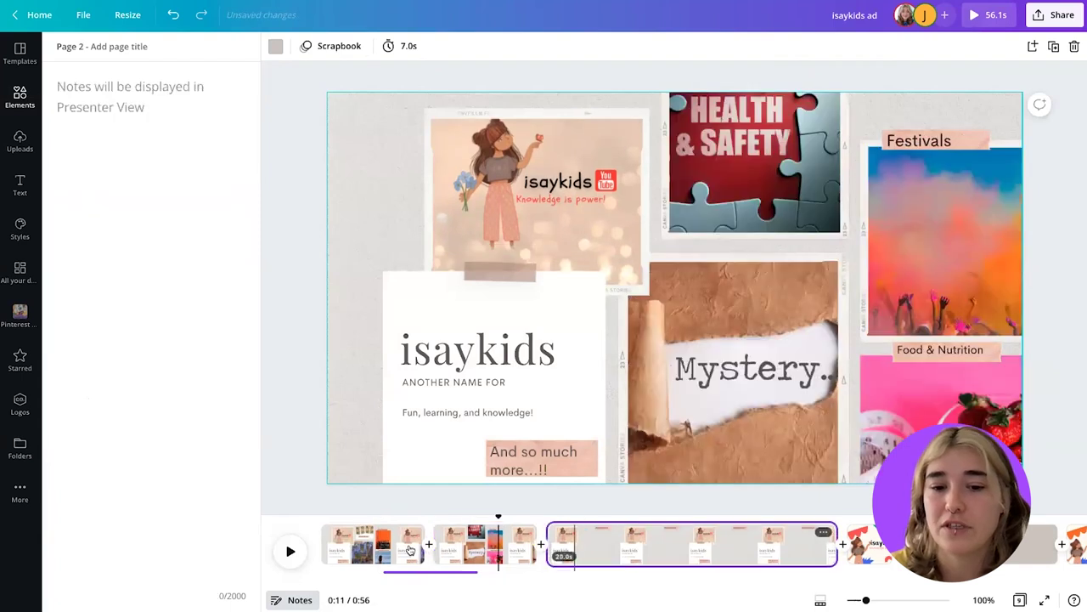
{"action": "left_click", "coordinate": [382, 543]}
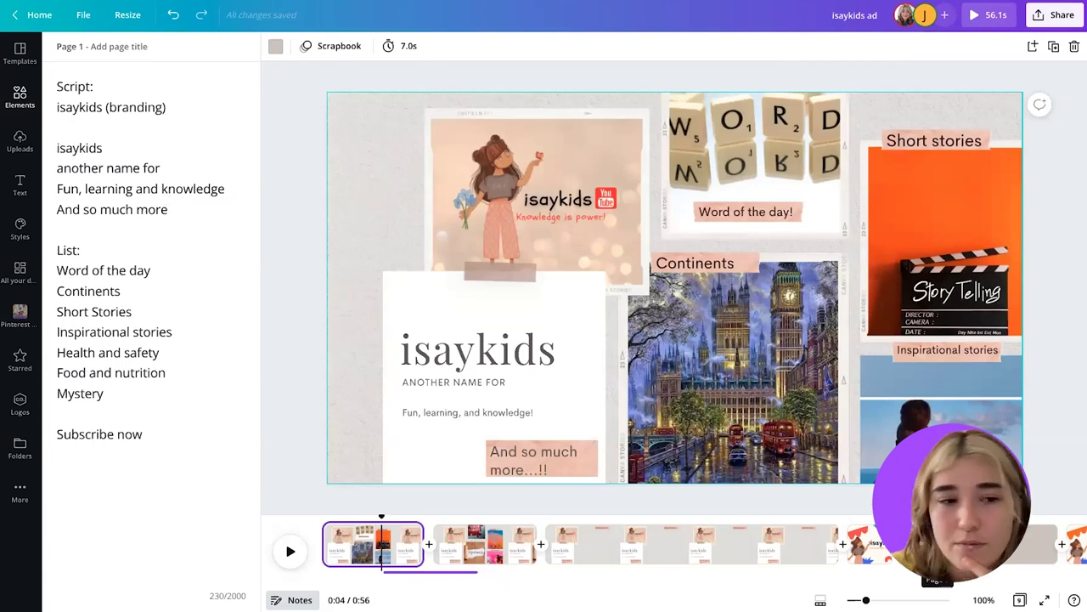
{"action": "left_click", "coordinate": [938, 544]}
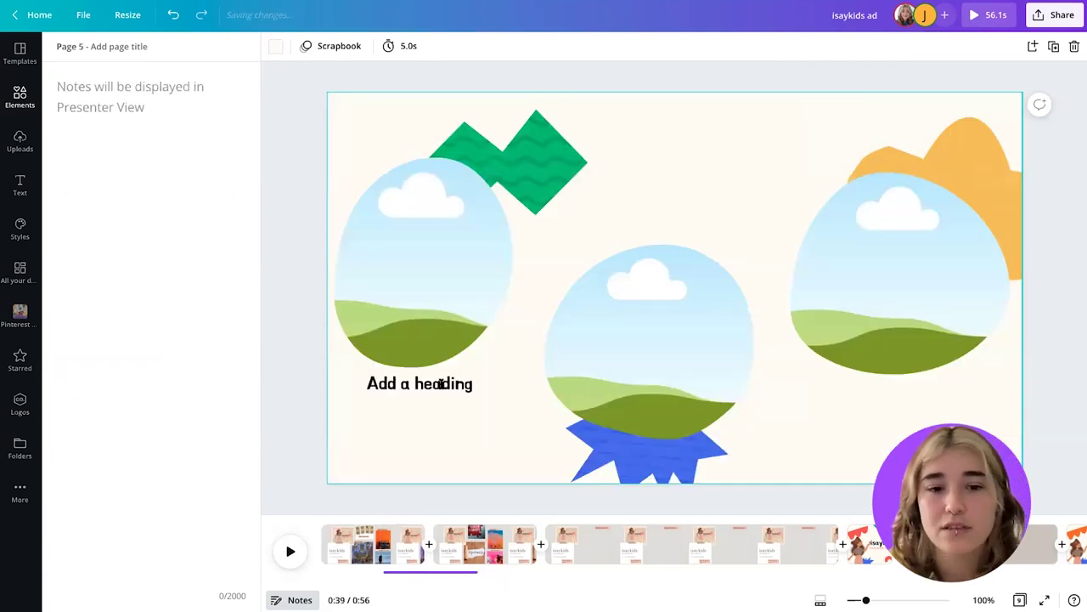
Change the heading below the egg-shaped frame to "Word of the day" and place a copy above the middle frame.
{"action": "double_click", "coordinate": [441, 383]}
{"action": "type", "text": "Word of the day"}
{"action": "left_click_drag", "start_coordinate": [488, 383], "coordinate": [688, 228]}
Change the copied caption above the middle frame to "Continents".
{"action": "double_click", "coordinate": [655, 226]}
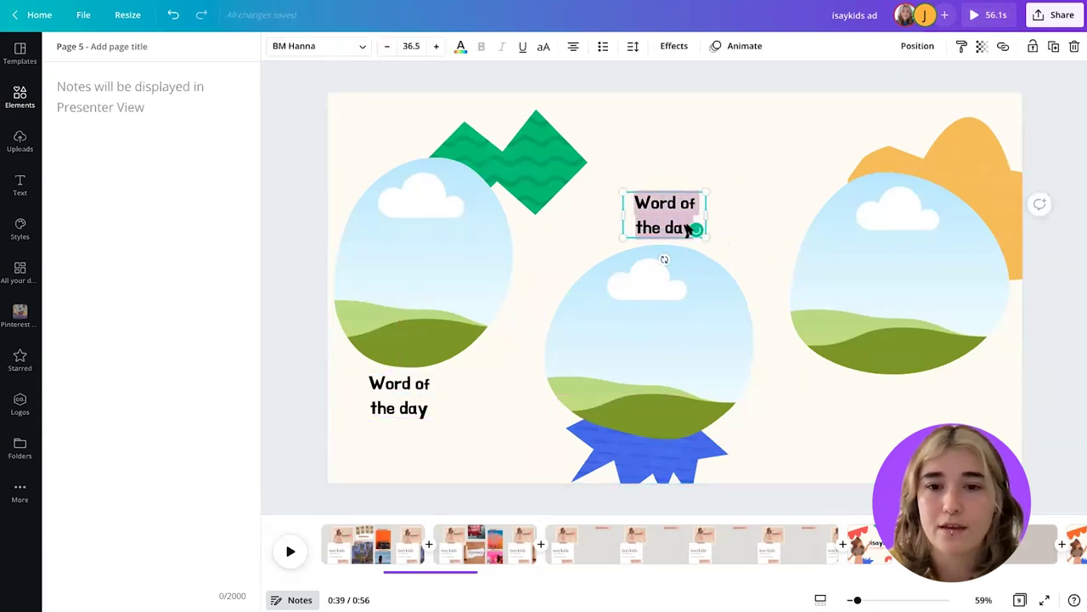
{"action": "type", "text": "continent"}
{"action": "left_click", "coordinate": [689, 192]}
{"action": "double_click", "coordinate": [682, 205]}
{"action": "left_click", "coordinate": [697, 204]}
{"action": "type", "text": "s"}
Copy the caption to below the frame on the right and change its text to "Short Stories".
{"action": "left_click_drag", "start_coordinate": [706, 215], "coordinate": [941, 418]}
{"action": "left_click", "coordinate": [751, 172]}
{"action": "double_click", "coordinate": [871, 397]}
{"action": "type", "text": "Short Stories"}
{"action": "left_click", "coordinate": [993, 405]}
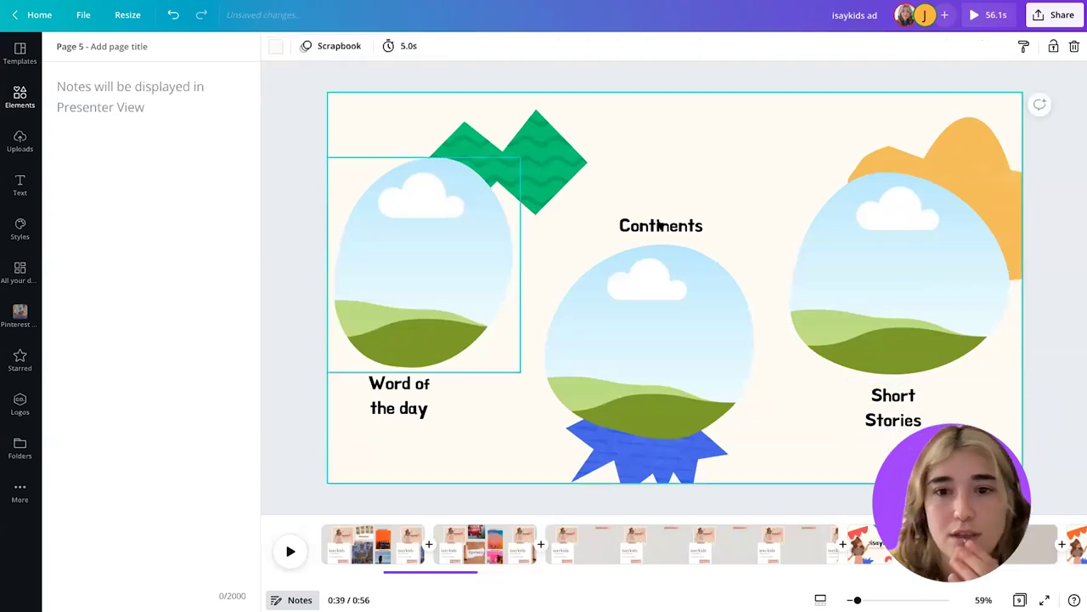
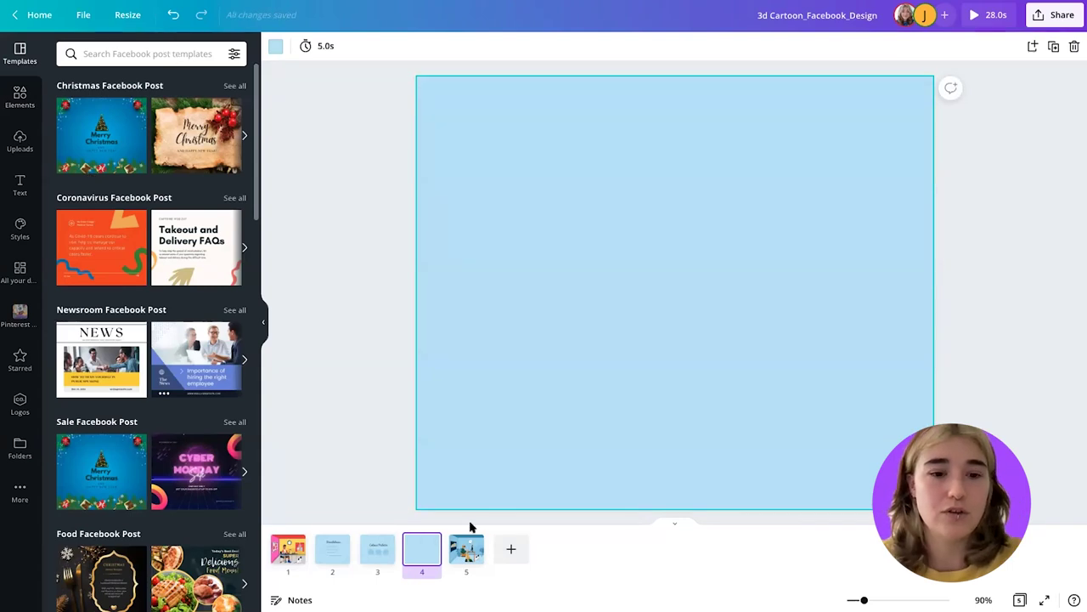
{"action": "left_click", "coordinate": [293, 553]}
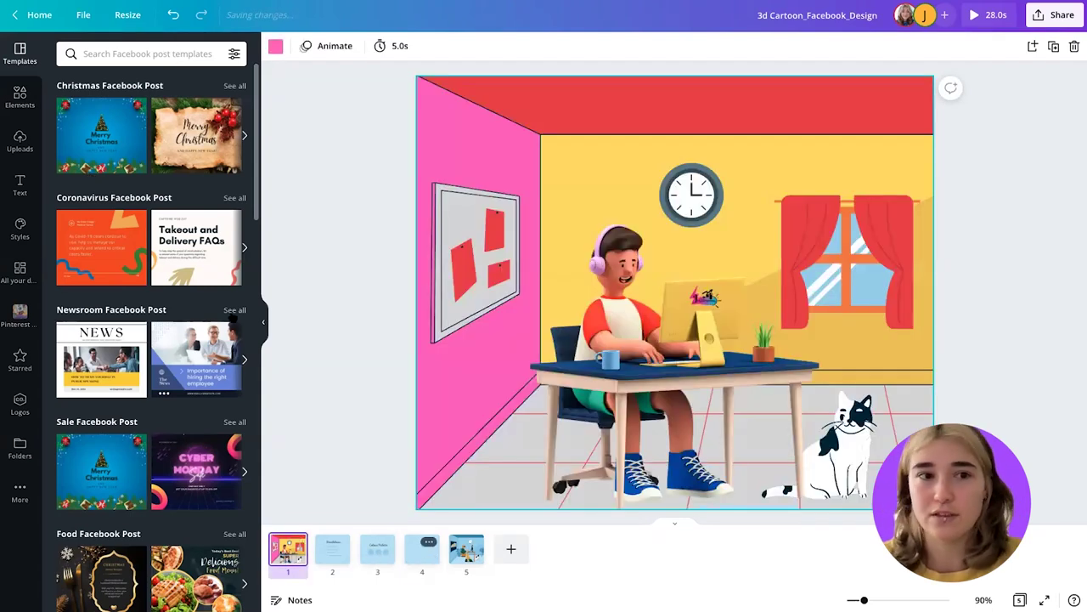
{"action": "left_click", "coordinate": [422, 551]}
{"action": "type", "text": "clock"}
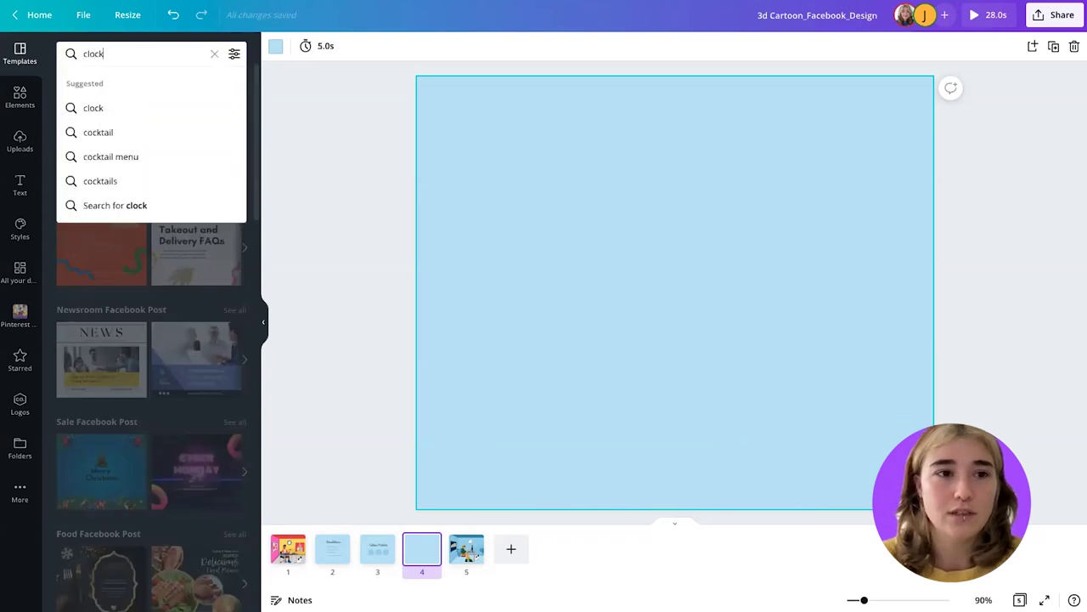
{"action": "key", "text": "Return"}
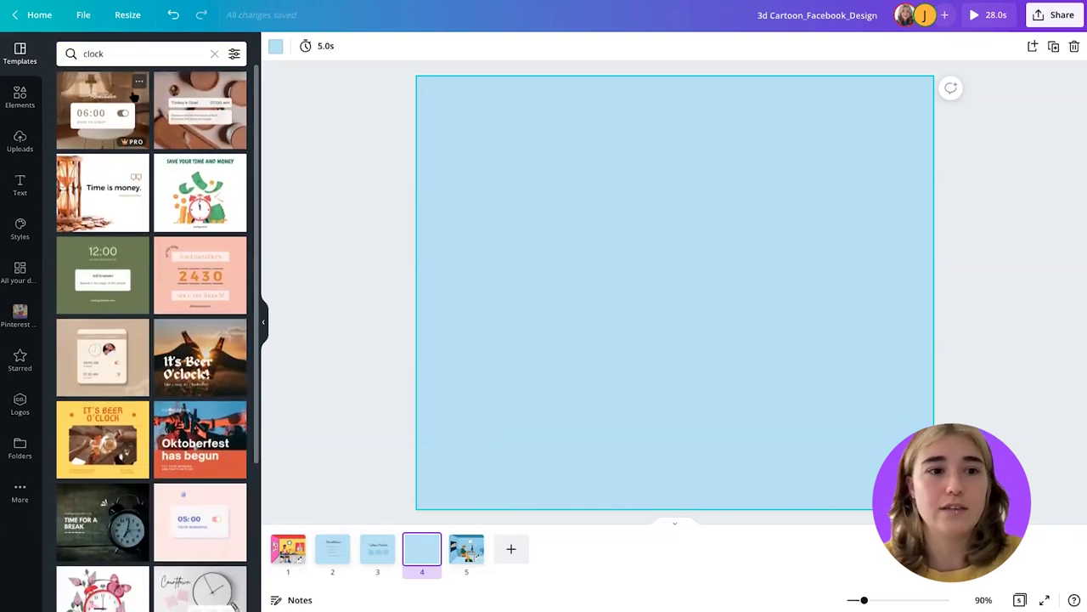
Search the elements library for "clock" and filter the results to animated items.
{"action": "left_click", "coordinate": [30, 100]}
{"action": "left_click", "coordinate": [136, 51]}
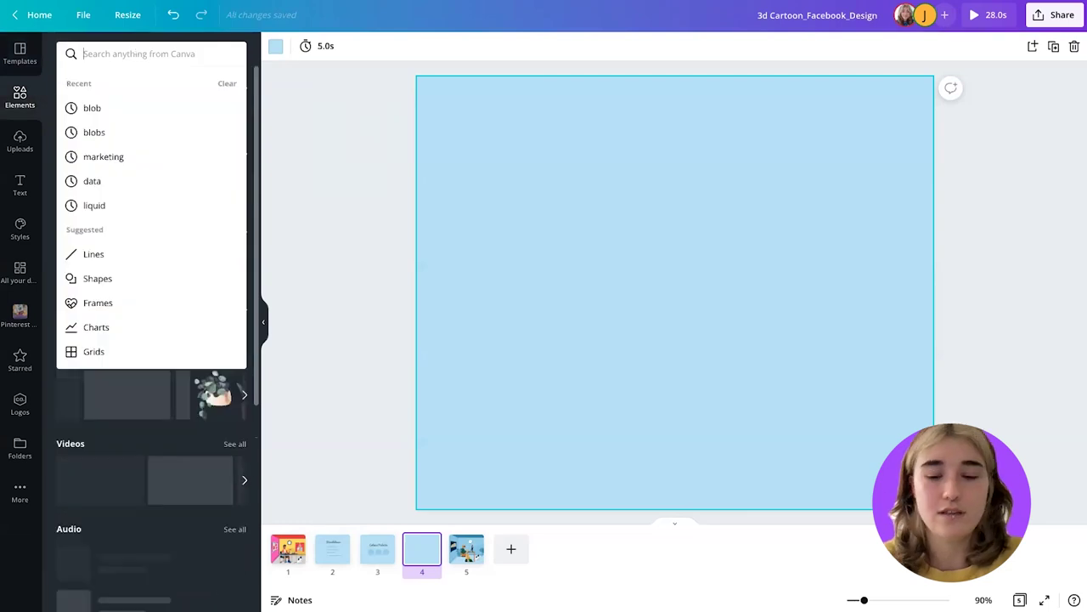
{"action": "type", "text": "clock"}
{"action": "key", "text": "Return"}
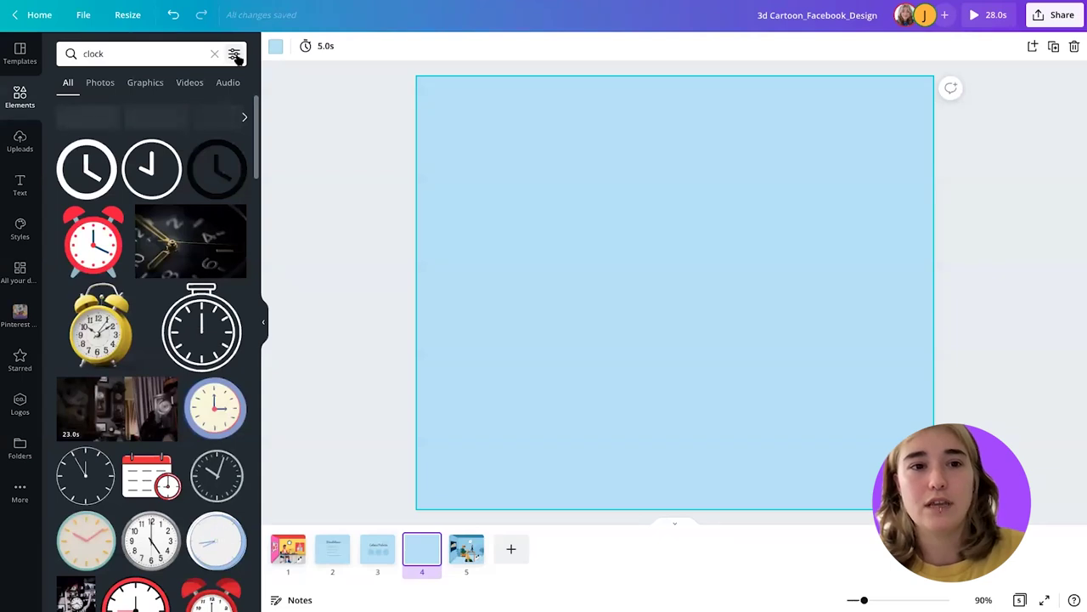
{"action": "left_click", "coordinate": [235, 54]}
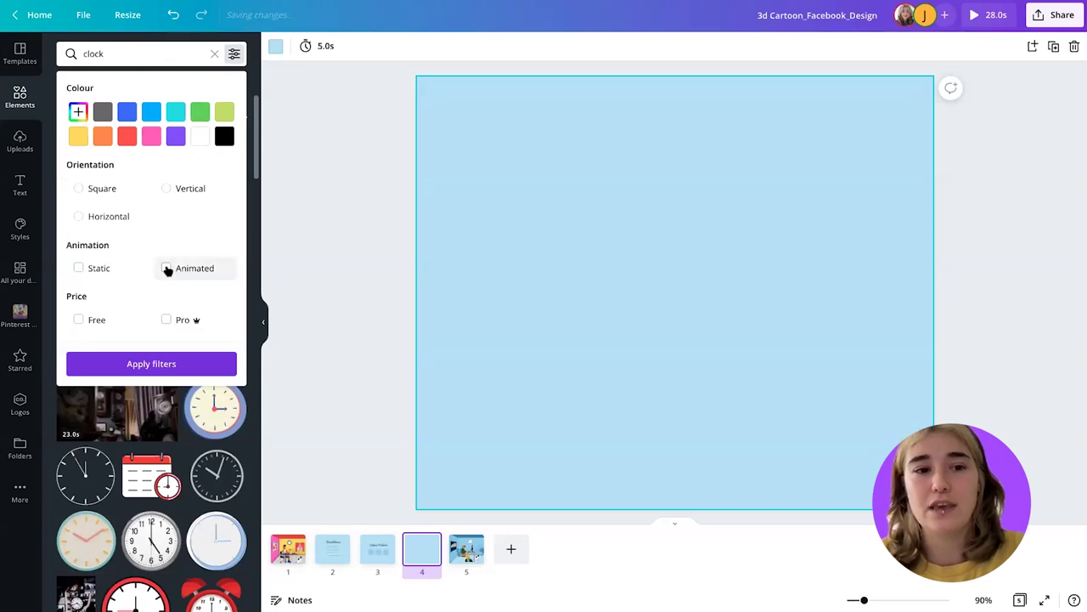
{"action": "left_click", "coordinate": [166, 269]}
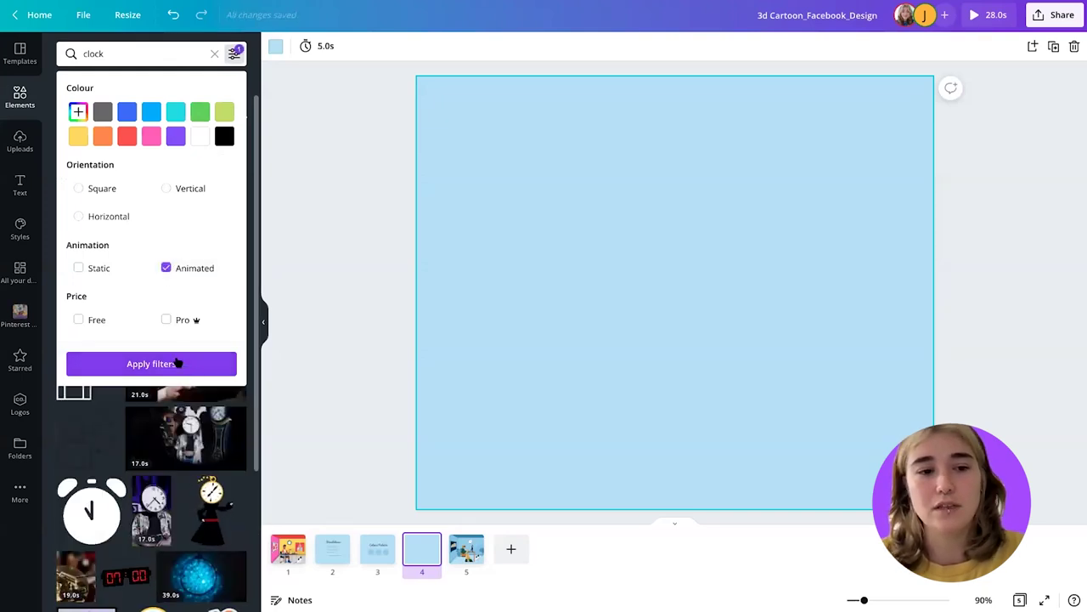
{"action": "left_click", "coordinate": [178, 364]}
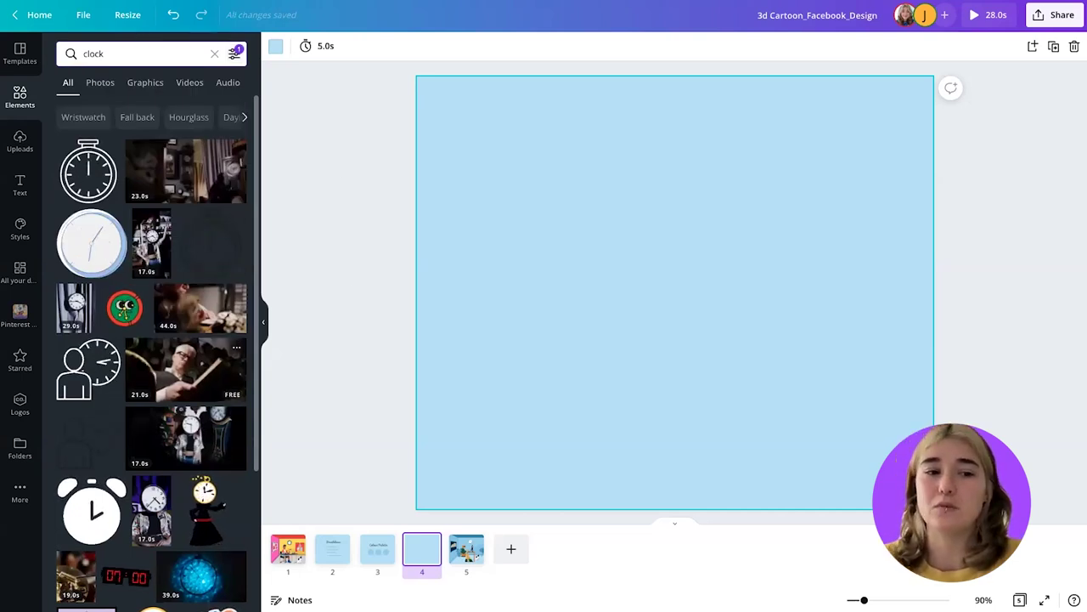
Add the plain white animated clock with a black rim to the blank blue page 4.
{"action": "scroll", "coordinate": [153, 340], "scroll_direction": "down", "scroll_amount": 1}
{"action": "scroll", "coordinate": [152, 340], "scroll_direction": "down", "scroll_amount": 5}
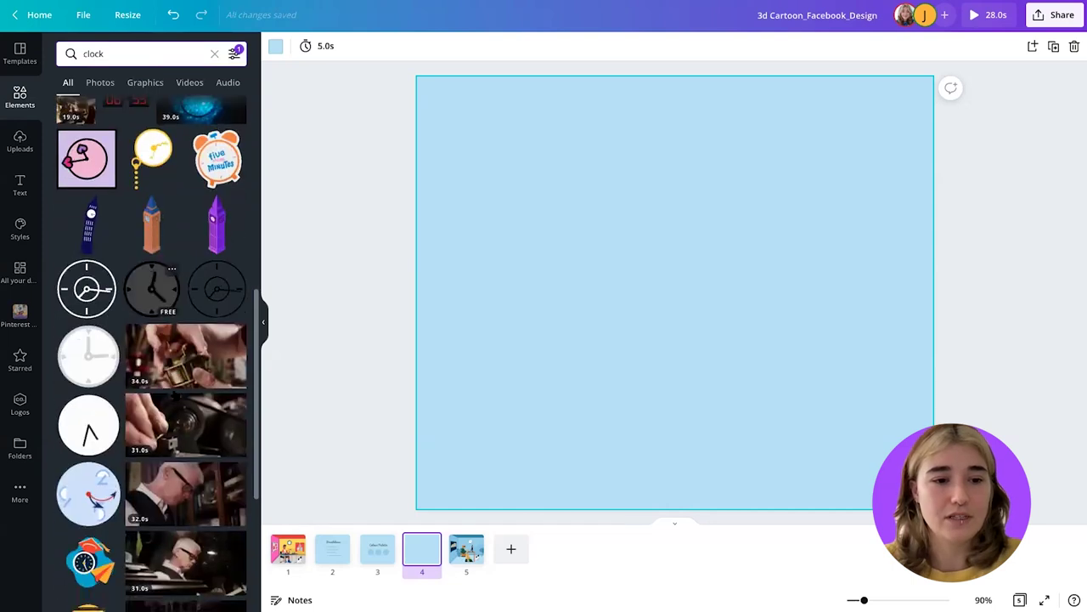
{"action": "scroll", "coordinate": [153, 340], "scroll_direction": "down", "scroll_amount": 1}
{"action": "left_click", "coordinate": [88, 384]}
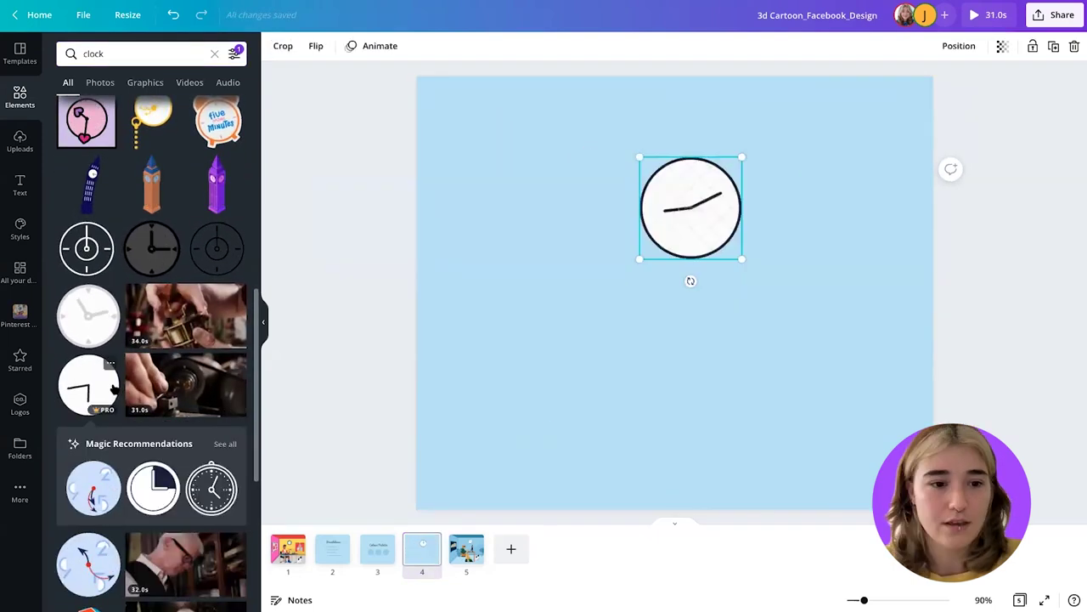
Add the blue-shaded animated wall clock from the results to page 4 and shrink it to a small size.
{"action": "scroll", "coordinate": [113, 388], "scroll_direction": "down", "scroll_amount": 4}
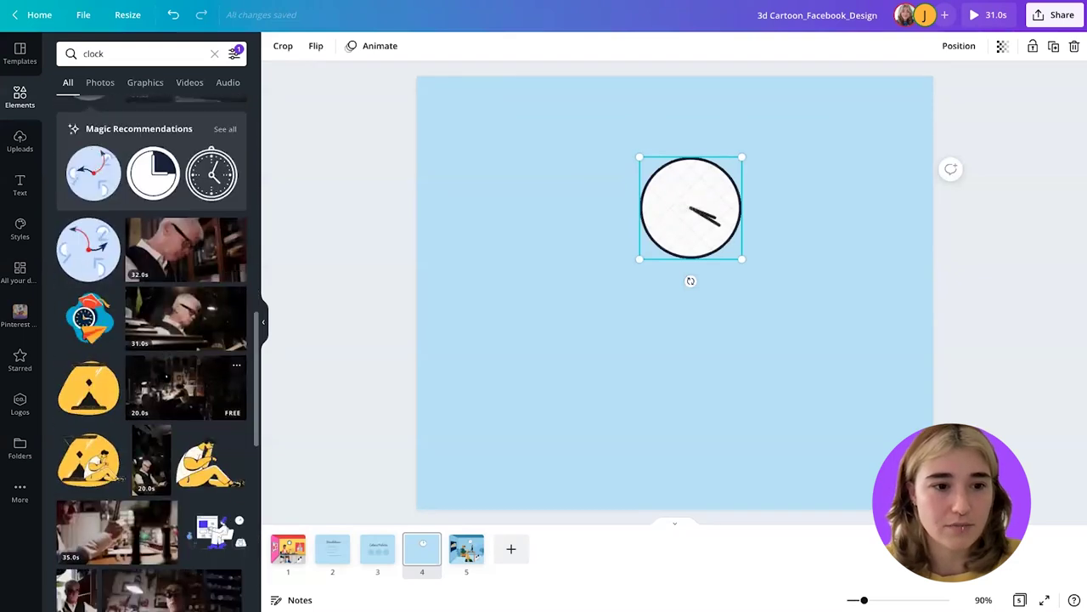
{"action": "scroll", "coordinate": [166, 376], "scroll_direction": "down", "scroll_amount": 4}
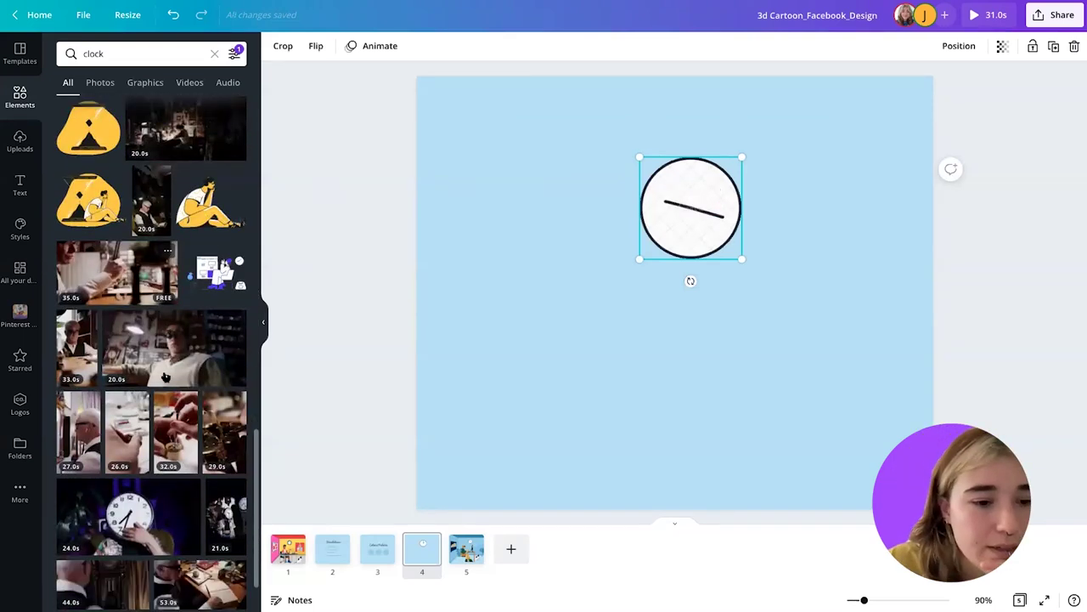
{"action": "scroll", "coordinate": [165, 377], "scroll_direction": "down", "scroll_amount": 8}
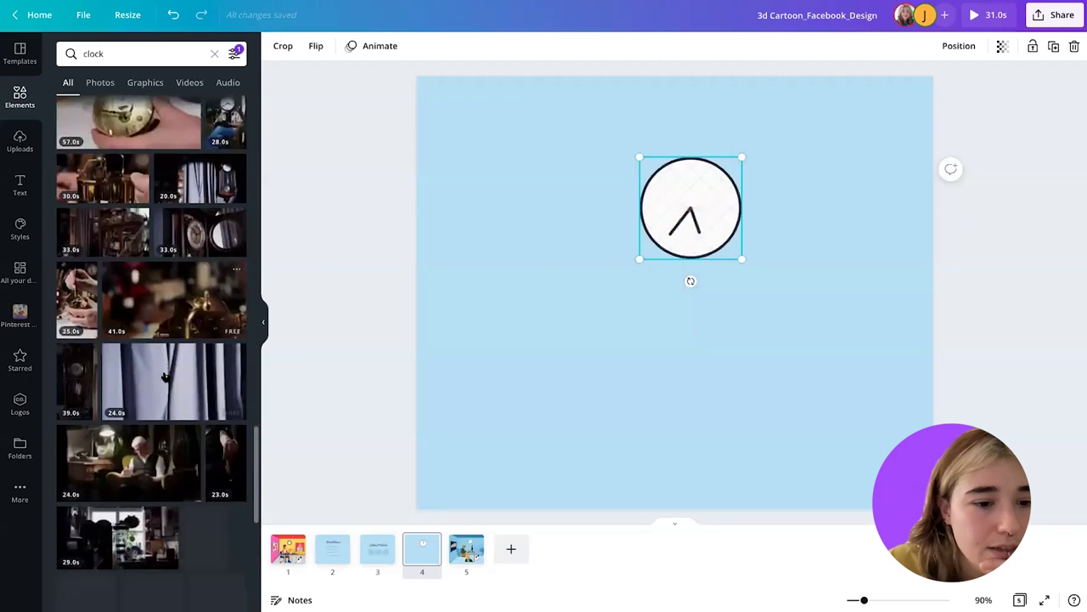
{"action": "scroll", "coordinate": [165, 376], "scroll_direction": "up", "scroll_amount": 15}
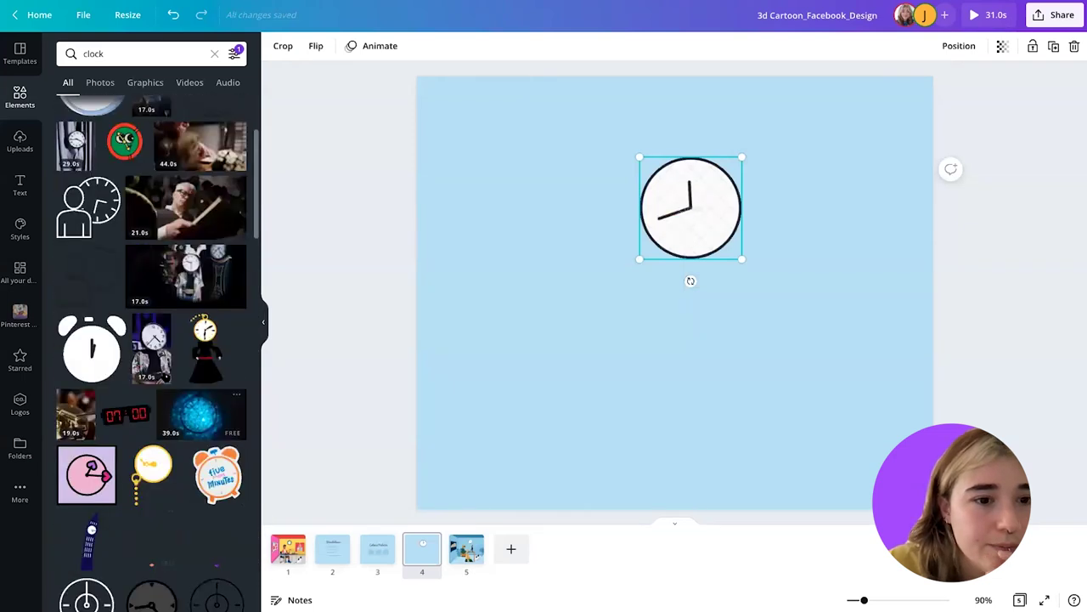
{"action": "scroll", "coordinate": [152, 340], "scroll_direction": "up", "scroll_amount": 4}
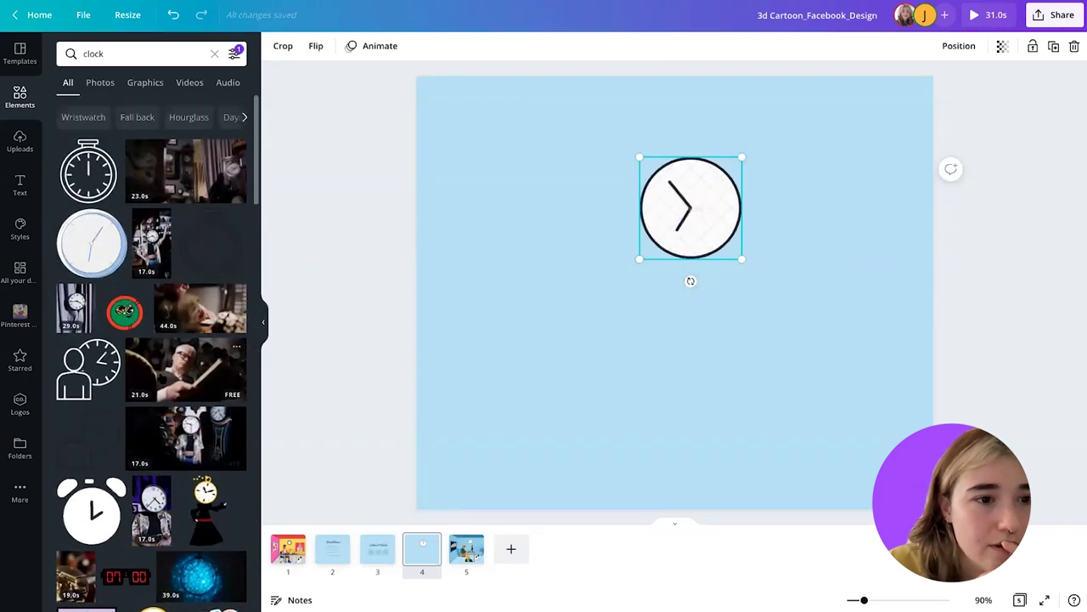
{"action": "left_click", "coordinate": [100, 242]}
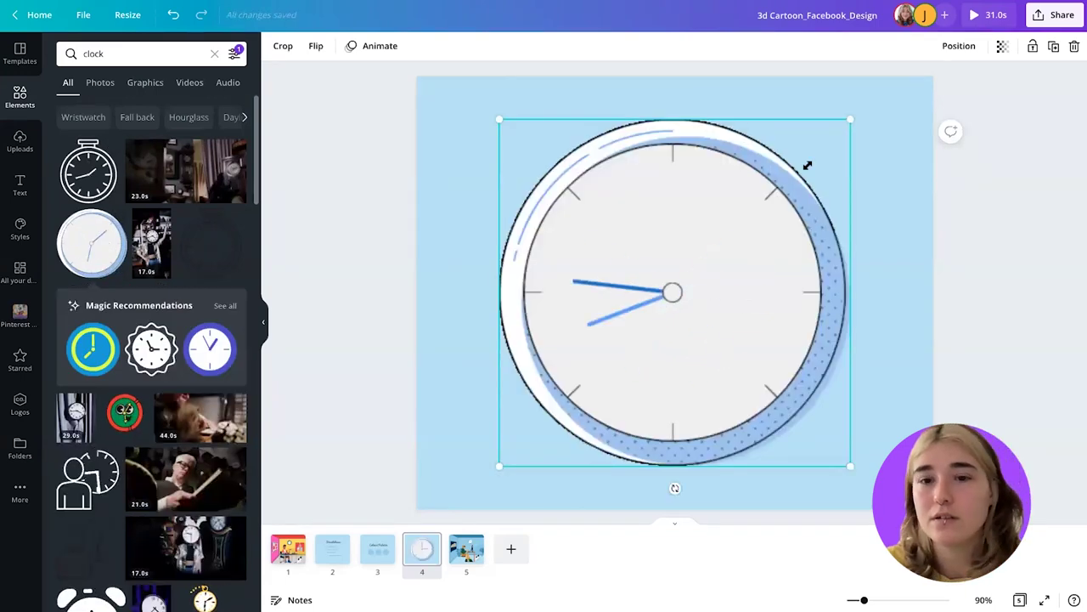
{"action": "left_click_drag", "start_coordinate": [807, 165], "coordinate": [723, 245]}
Delete the black-rimmed clock, then move the blue-shaded clock slightly above the page centre and shrink it a little more.
{"action": "left_click", "coordinate": [723, 223]}
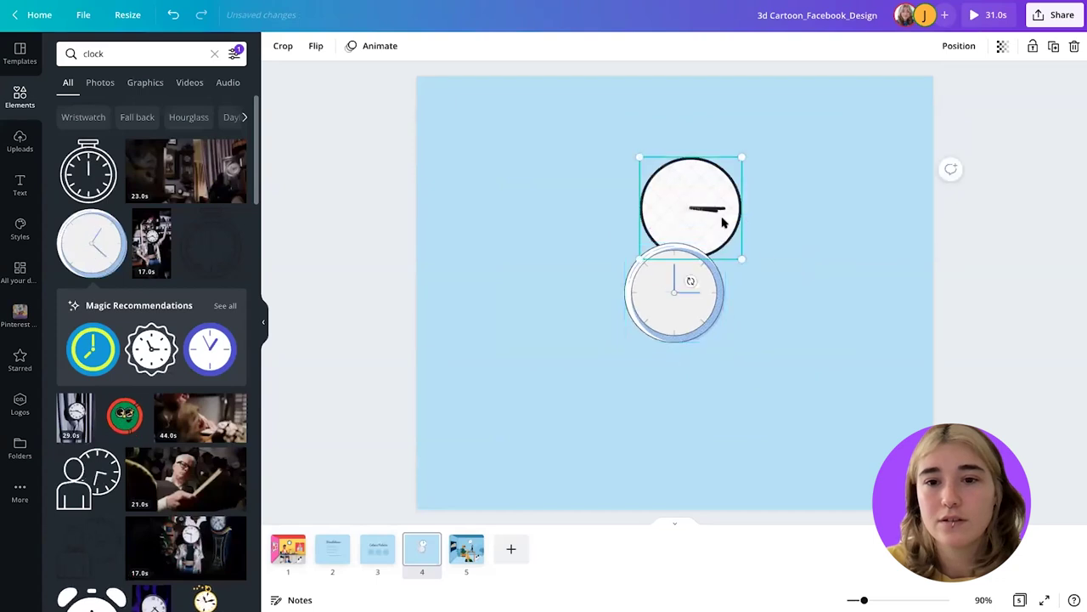
{"action": "key", "text": "Delete"}
{"action": "left_click_drag", "start_coordinate": [677, 297], "coordinate": [677, 263]}
{"action": "left_click_drag", "start_coordinate": [724, 209], "coordinate": [716, 215]}
Search the elements library for "room" and narrow the results to graphics.
{"action": "left_click", "coordinate": [117, 56]}
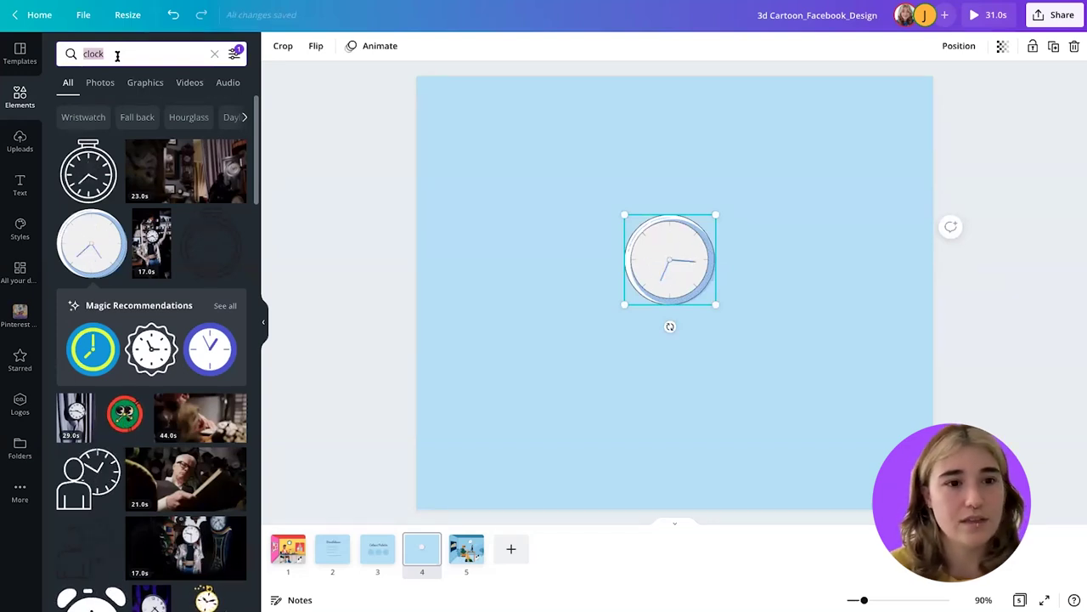
{"action": "type", "text": "room"}
{"action": "key", "text": "Return"}
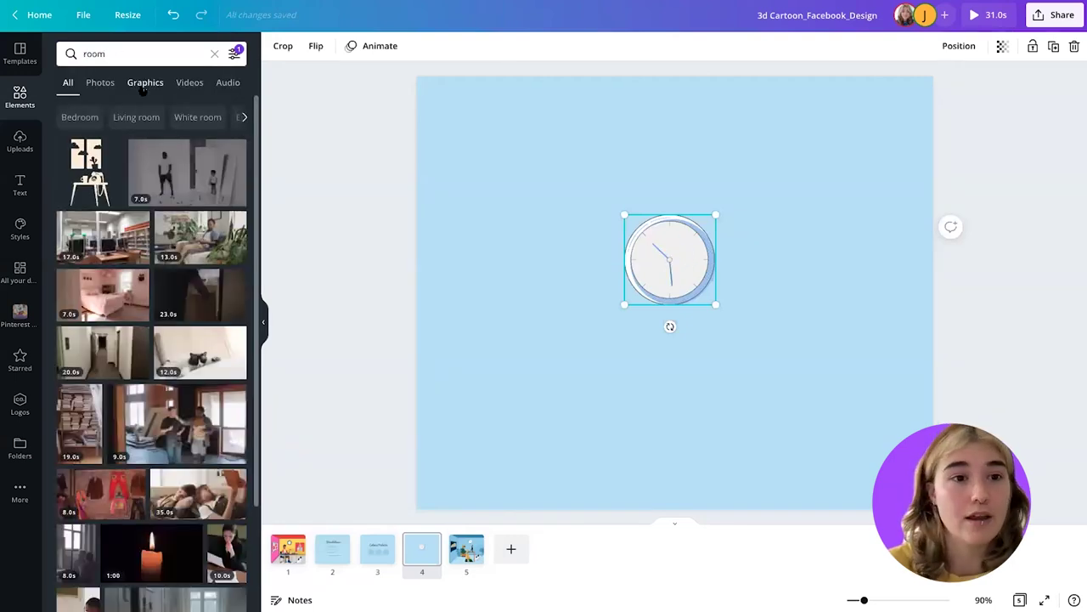
{"action": "left_click", "coordinate": [148, 87]}
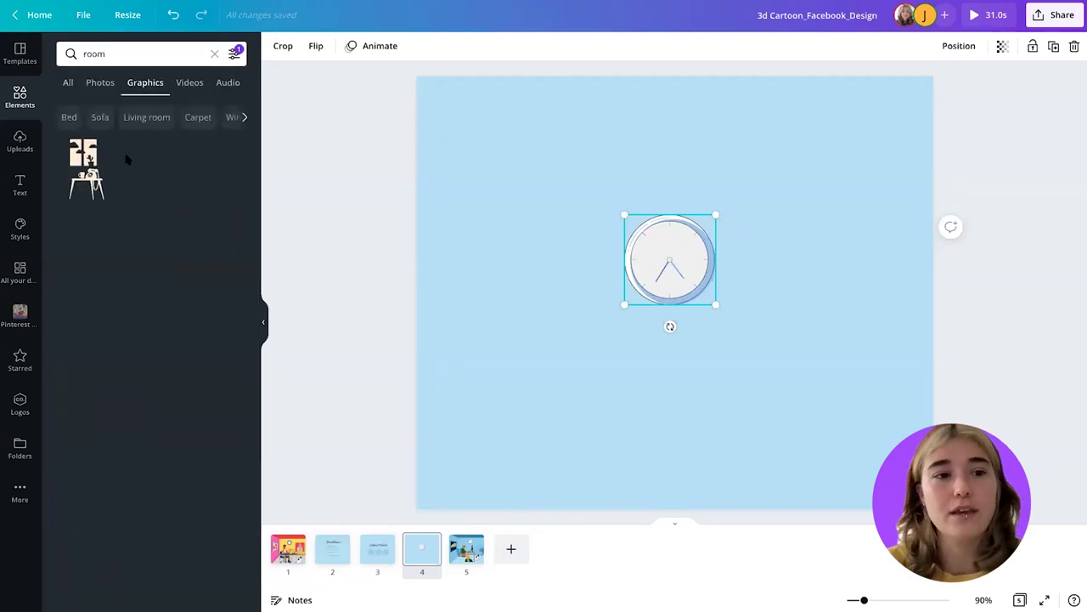
Remove the Animated filter and run a fresh elements search for "room".
{"action": "left_click", "coordinate": [234, 53]}
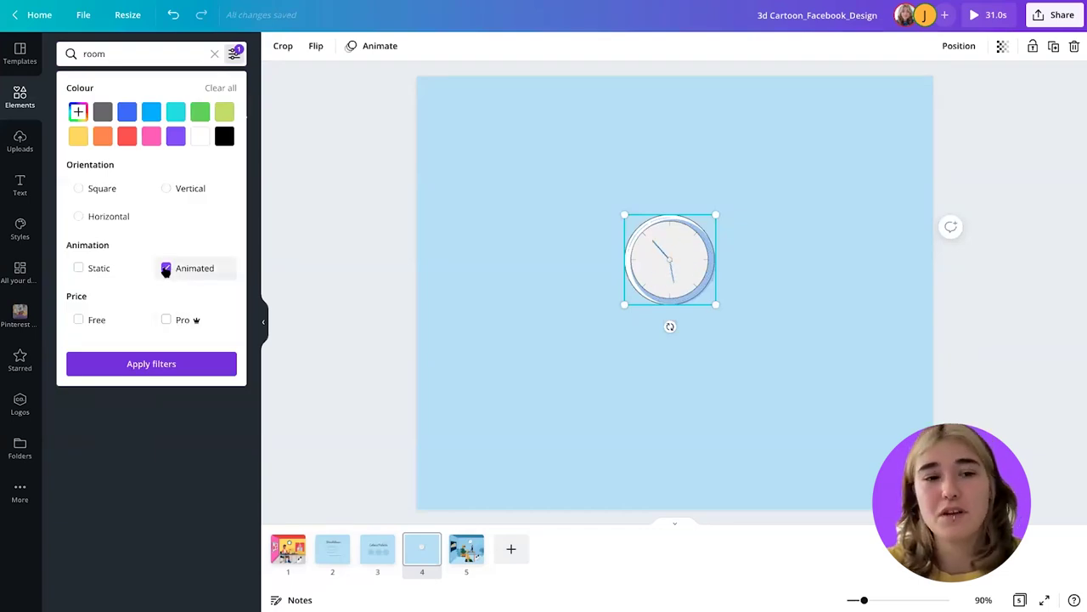
{"action": "left_click", "coordinate": [165, 269]}
{"action": "left_click", "coordinate": [178, 369]}
{"action": "left_click", "coordinate": [215, 53]}
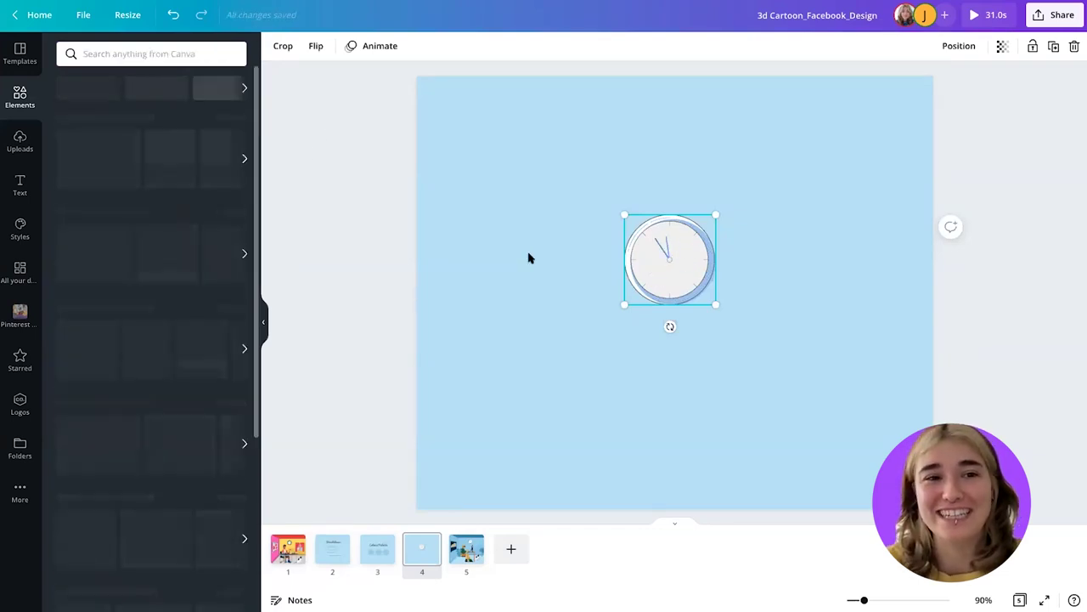
{"action": "left_click", "coordinate": [97, 51]}
{"action": "type", "text": "room"}
{"action": "key", "text": "Return"}
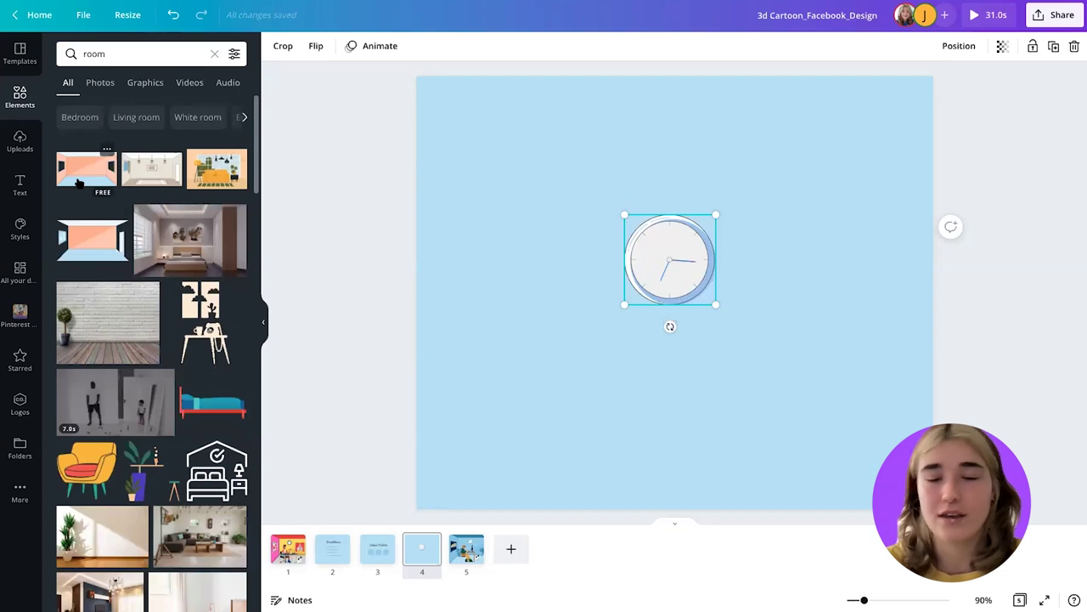
Add the peach empty-room illustration with a blue floor to page 4, and check the scenes on pages 1 and 5 for reference.
{"action": "left_click", "coordinate": [79, 183]}
{"action": "left_click_drag", "start_coordinate": [693, 299], "coordinate": [704, 323]}
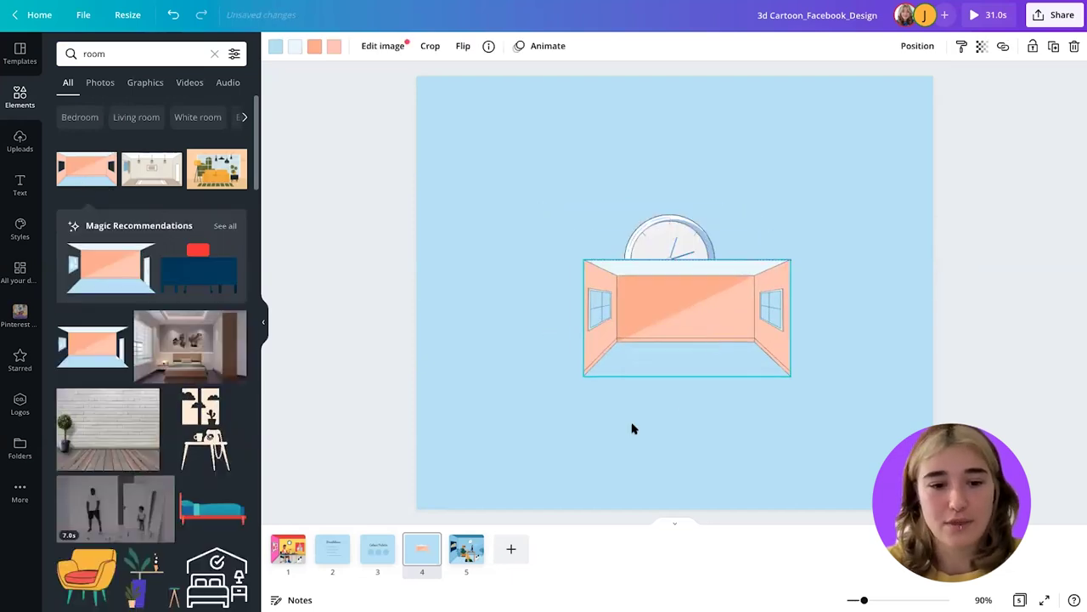
{"action": "left_click", "coordinate": [288, 548]}
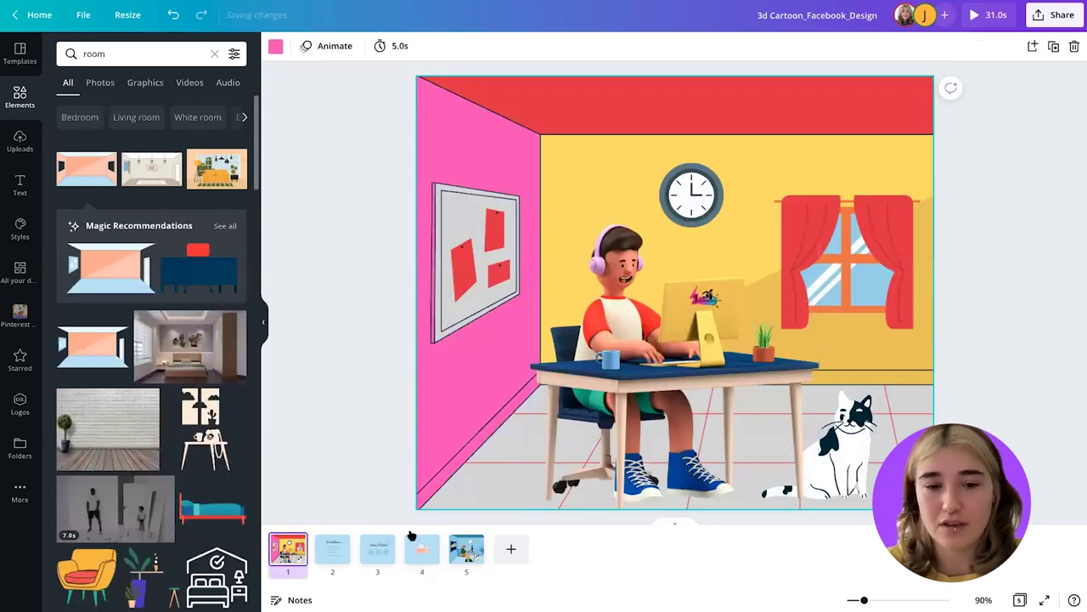
{"action": "left_click", "coordinate": [476, 551]}
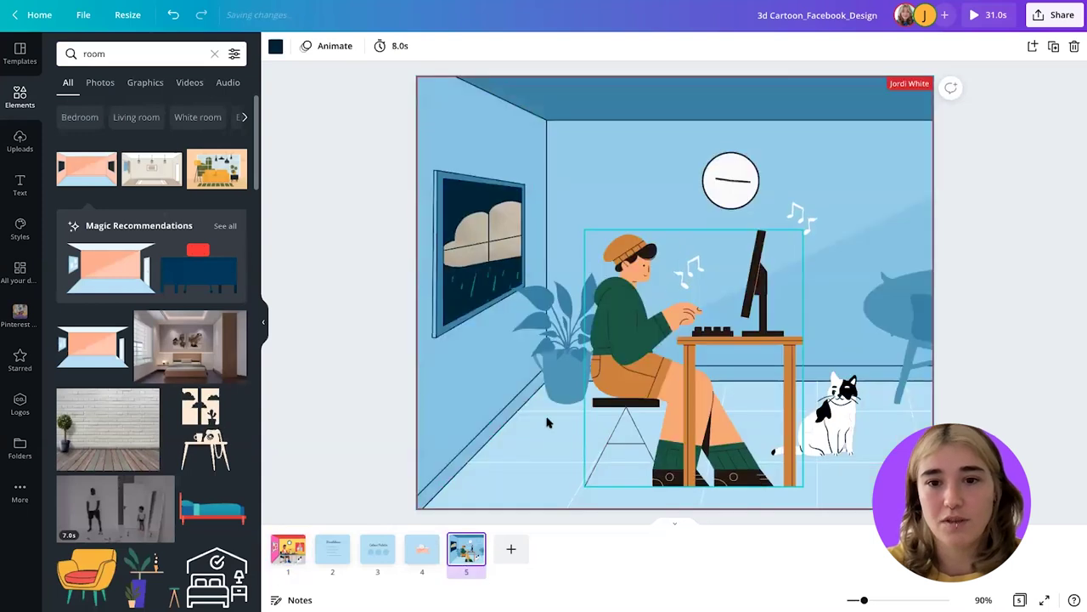
{"action": "left_click", "coordinate": [422, 548]}
Align the room illustration with the page's top-left corner and enlarge it until it covers the whole page.
{"action": "left_click_drag", "start_coordinate": [665, 326], "coordinate": [502, 138]}
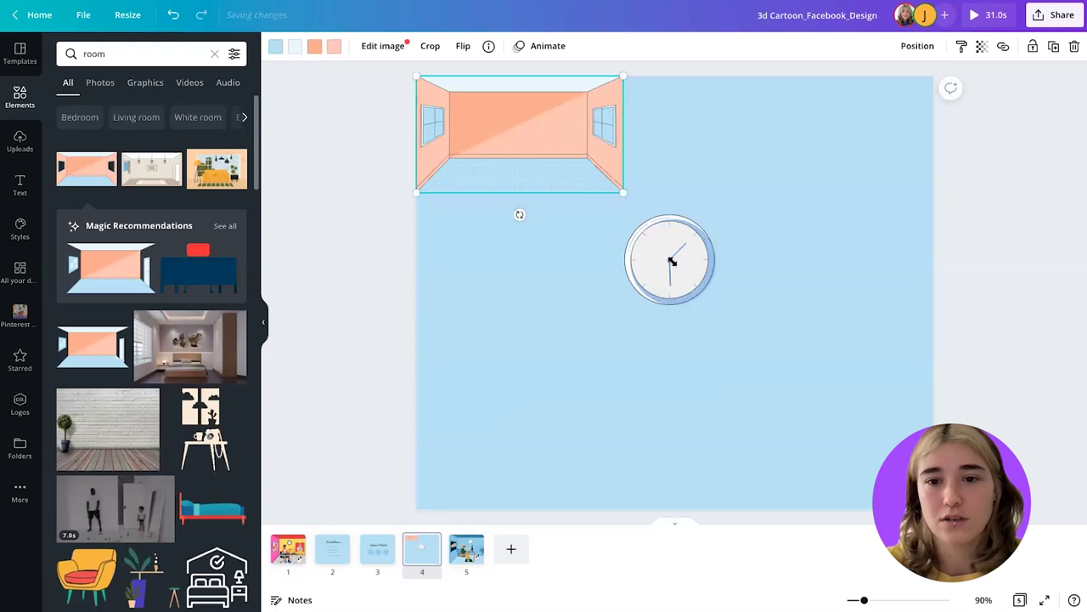
{"action": "left_click_drag", "start_coordinate": [672, 260], "coordinate": [1015, 548]}
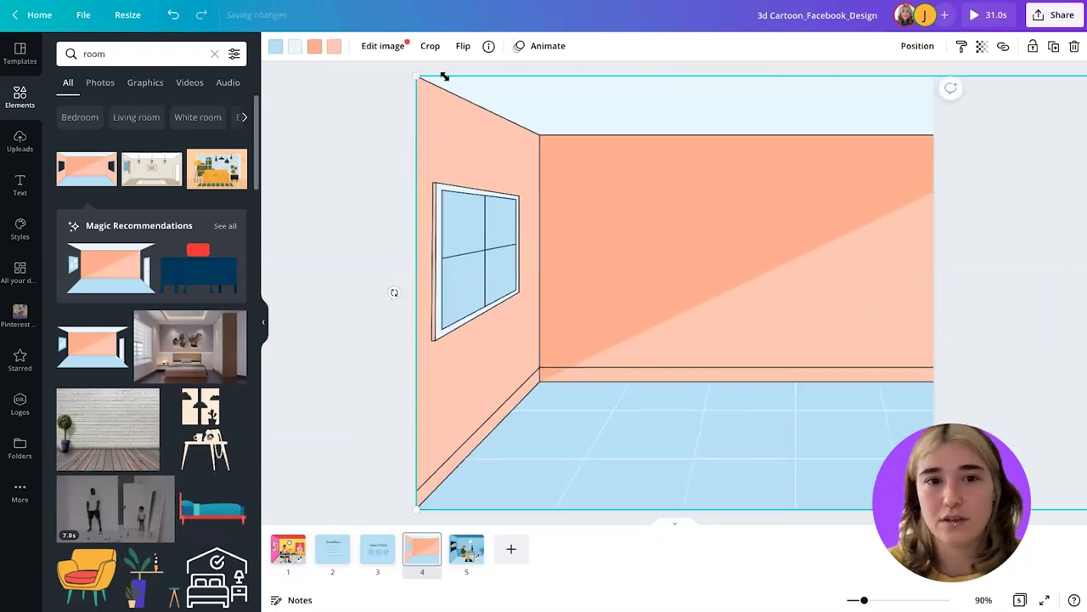
{"action": "mouse_move", "coordinate": [588, 184]}
{"action": "left_mouse_down"}
{"action": "mouse_move", "coordinate": [516, 141]}
{"action": "mouse_move", "coordinate": [616, 151]}
{"action": "mouse_move", "coordinate": [600, 167]}
{"action": "left_mouse_up"}
Send the room illustration backward so that it sits behind the clock.
{"action": "key", "text": "ctrl+["}
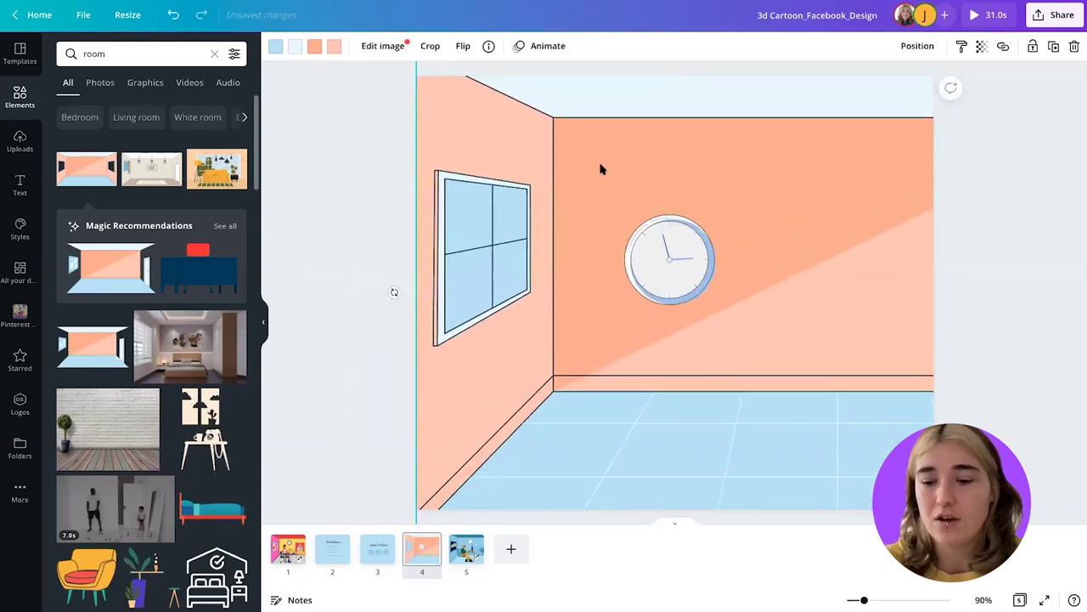
{"action": "key", "text": "ctrl+["}
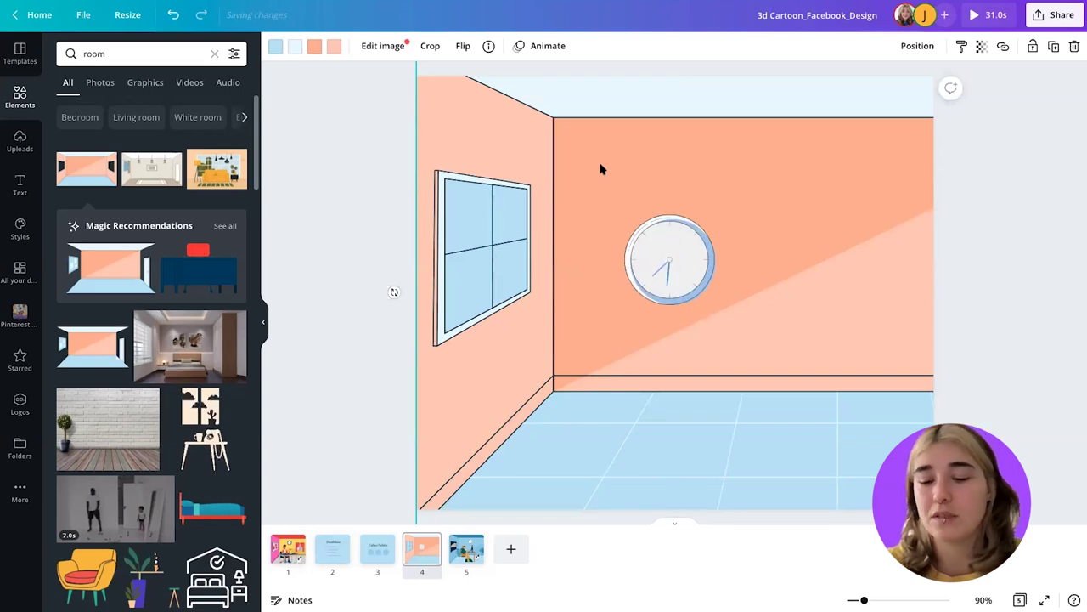
{"action": "key", "text": "ctrl+]"}
{"action": "key", "text": "ctrl+["}
{"action": "key", "text": "ctrl+]"}
{"action": "key", "text": "ctrl+["}
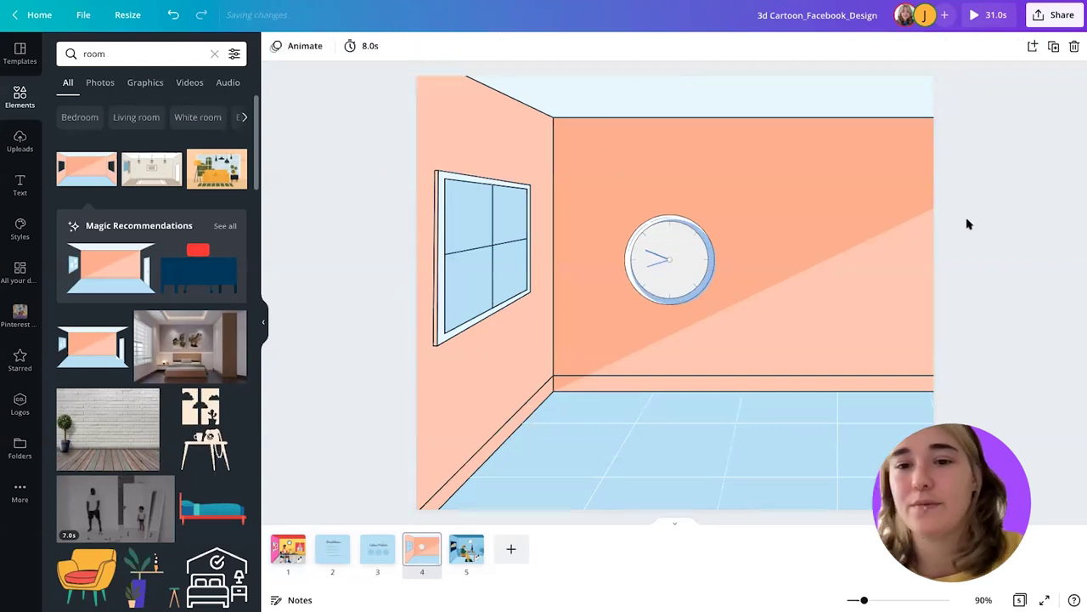
Move the clock up onto the back wall, right of the page centre, and shrink it slightly.
{"action": "left_click_drag", "start_coordinate": [650, 269], "coordinate": [758, 188]}
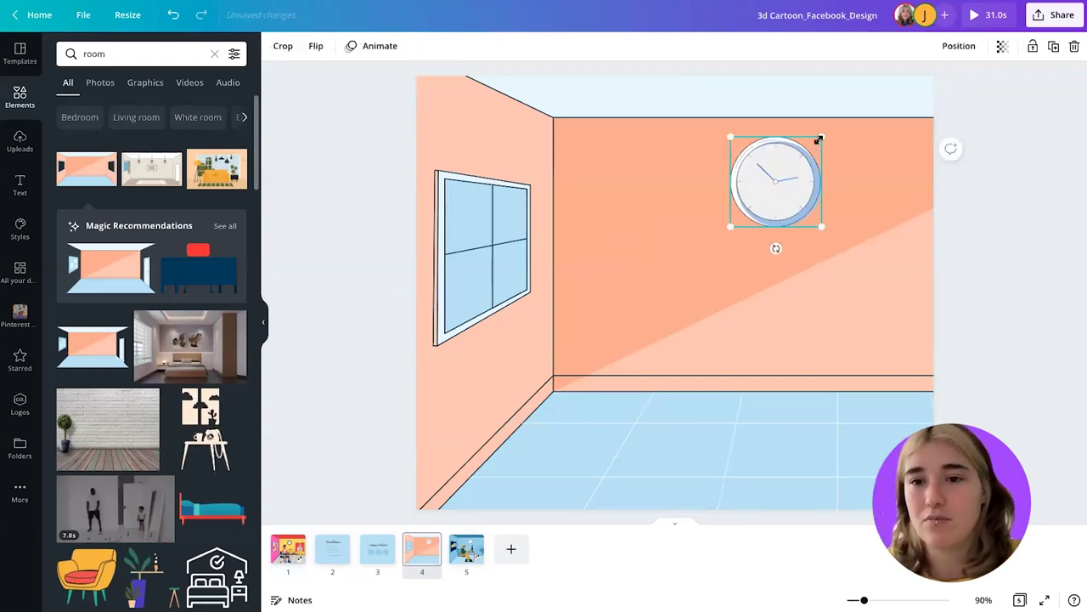
{"action": "left_click_drag", "start_coordinate": [818, 139], "coordinate": [808, 150]}
{"action": "key", "text": "Escape"}
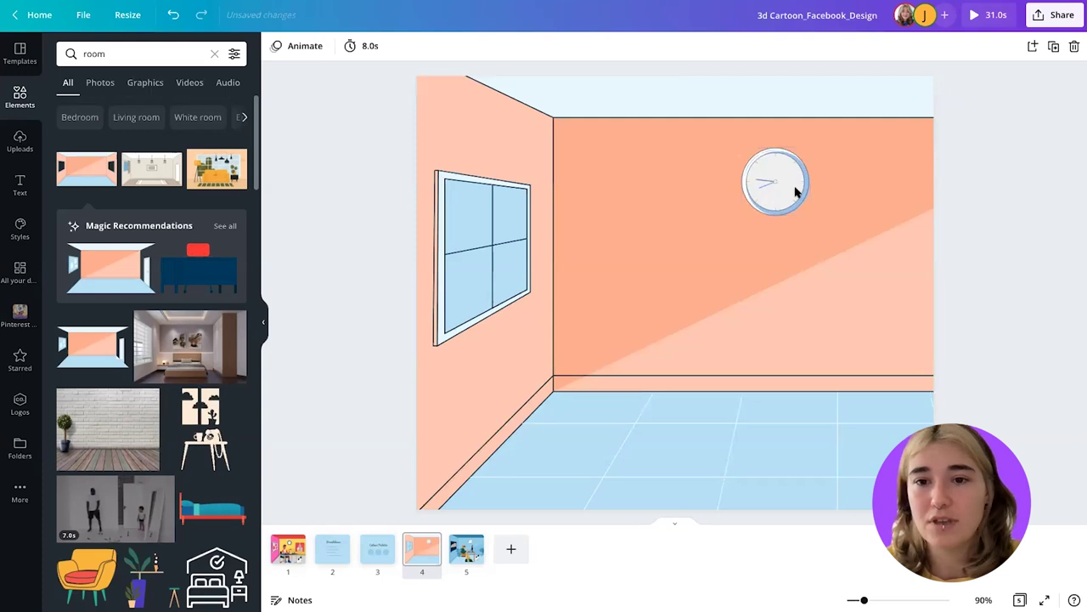
{"action": "left_click", "coordinate": [797, 192]}
{"action": "left_click_drag", "start_coordinate": [797, 192], "coordinate": [780, 192]}
Check the seated character scene on page 1 for reference, return to page 4 and search the elements library for "dog".
{"action": "left_click", "coordinate": [285, 556]}
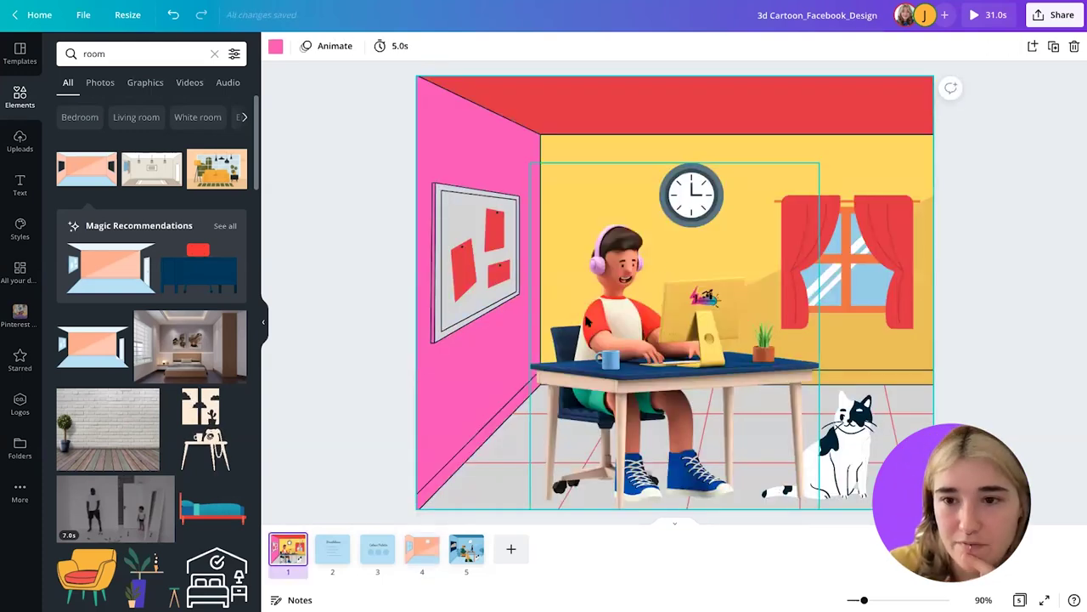
{"action": "left_click", "coordinate": [730, 433]}
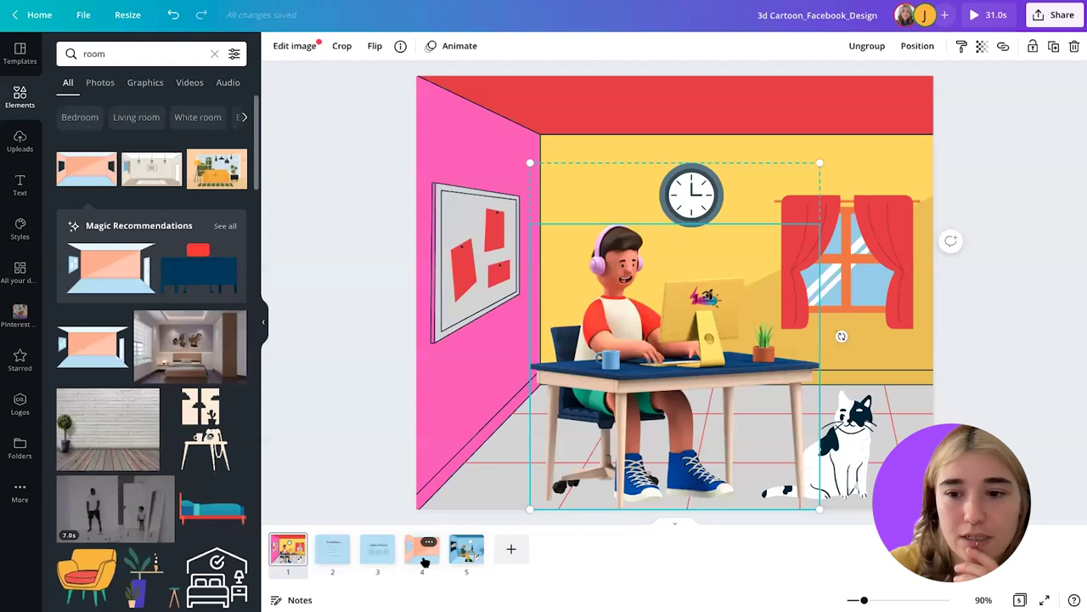
{"action": "left_click", "coordinate": [423, 552]}
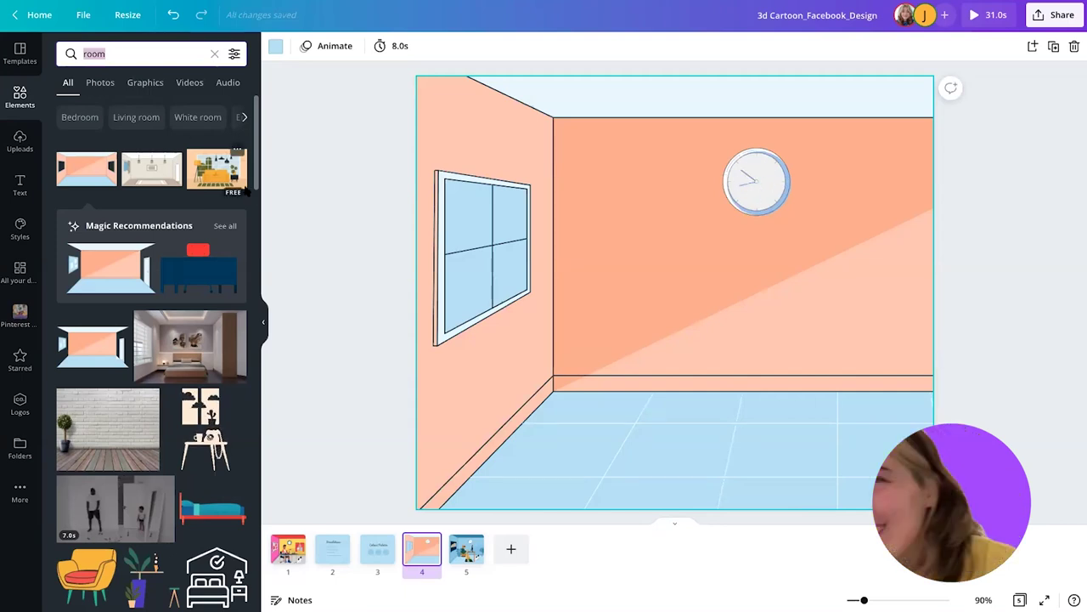
{"action": "type", "text": "dog"}
{"action": "key", "text": "Return"}
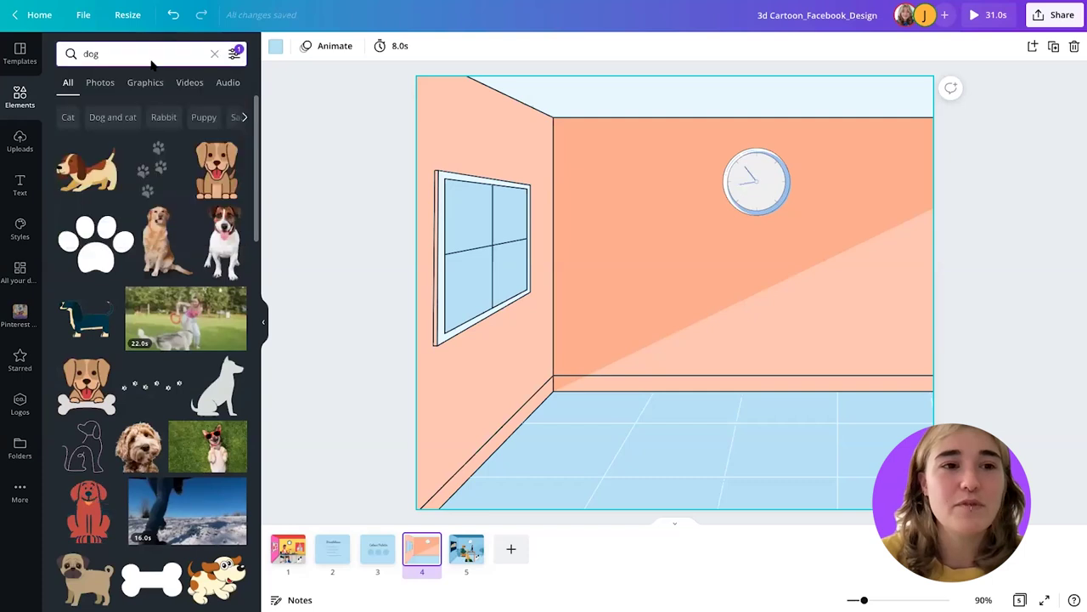
Browse the dog results and refine the search to "dog poodle".
{"action": "scroll", "coordinate": [142, 226], "scroll_direction": "down", "scroll_amount": 4}
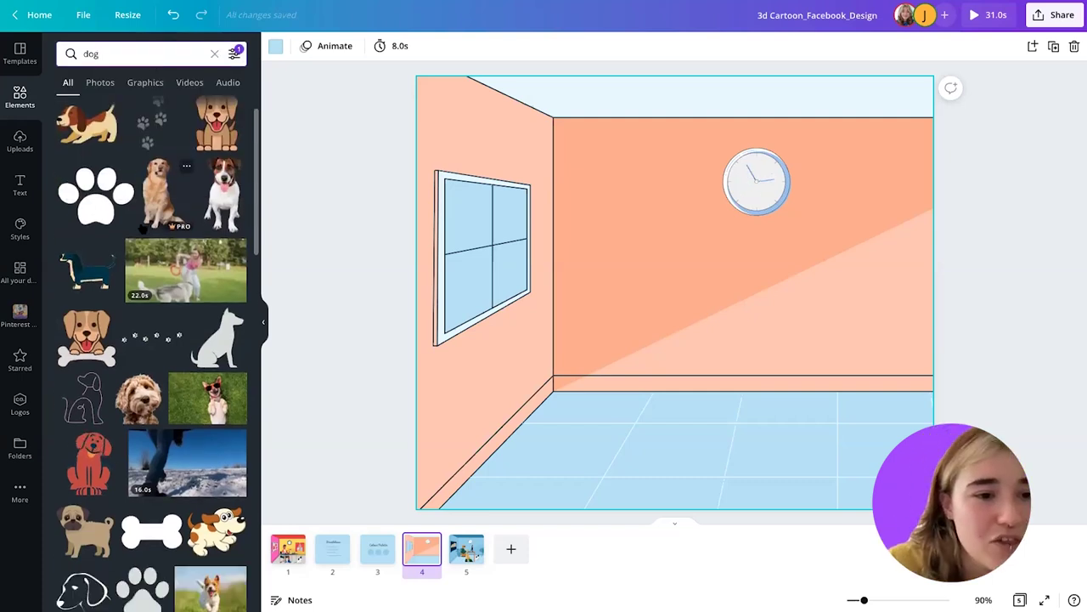
{"action": "scroll", "coordinate": [143, 229], "scroll_direction": "down", "scroll_amount": 6}
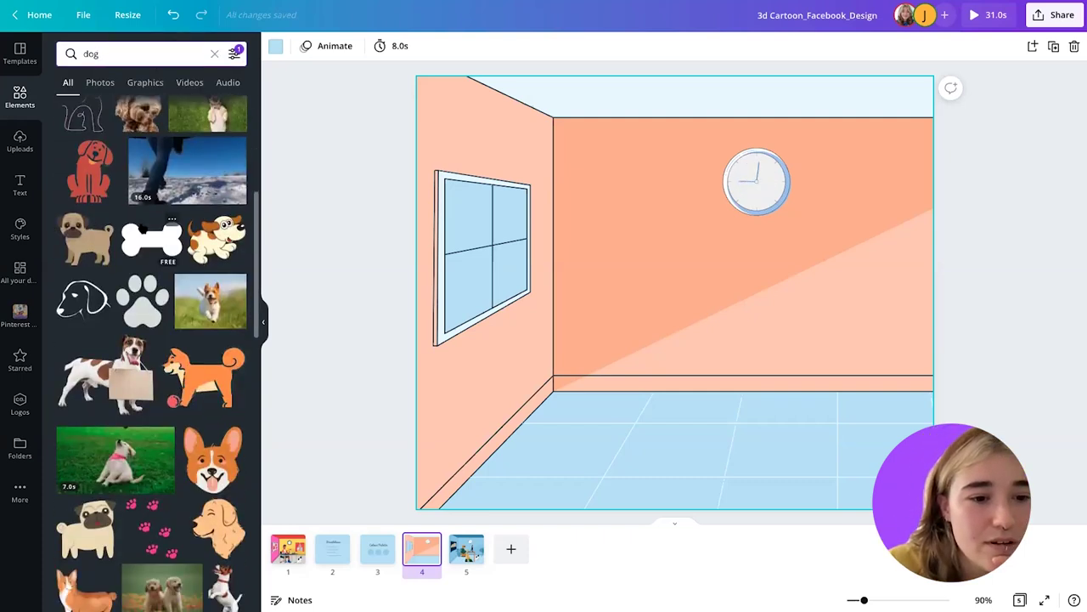
{"action": "scroll", "coordinate": [170, 255], "scroll_direction": "down", "scroll_amount": 1}
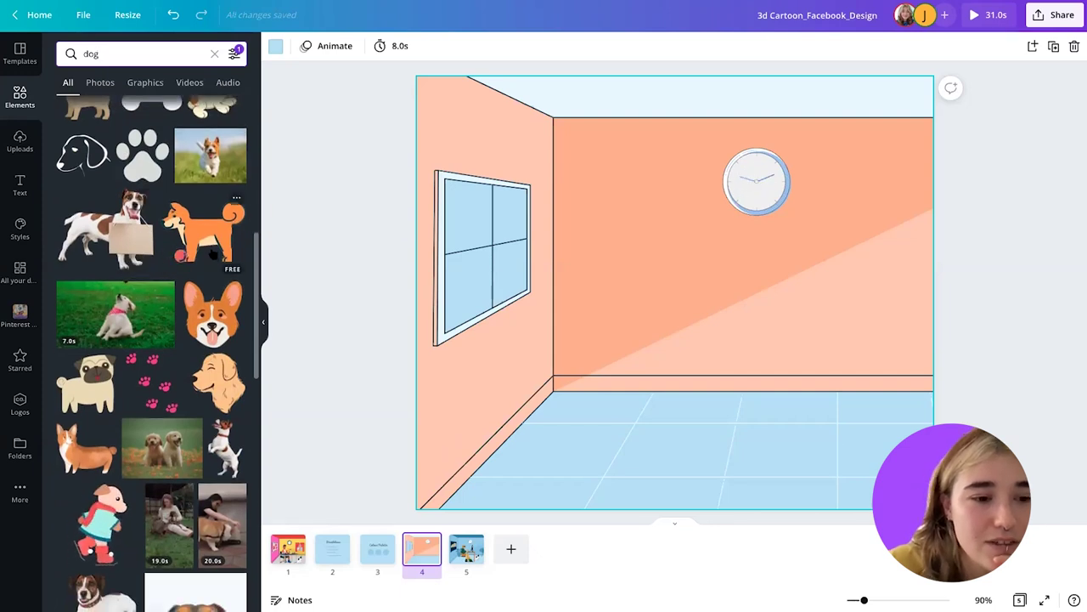
{"action": "scroll", "coordinate": [153, 255], "scroll_direction": "down", "scroll_amount": 4}
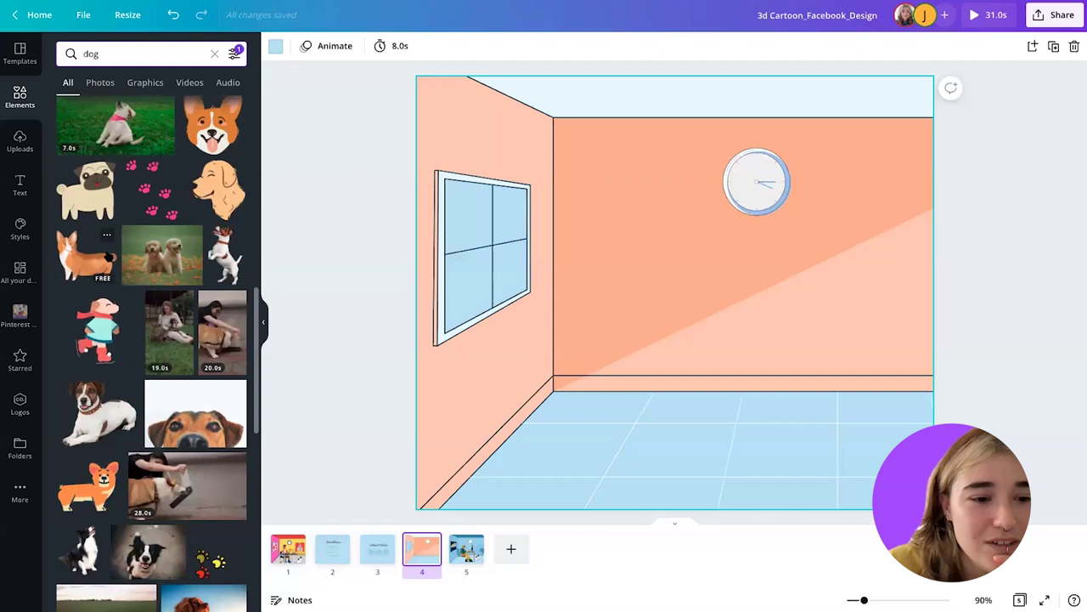
{"action": "scroll", "coordinate": [93, 256], "scroll_direction": "down", "scroll_amount": 1}
{"action": "scroll", "coordinate": [93, 256], "scroll_direction": "down", "scroll_amount": 4}
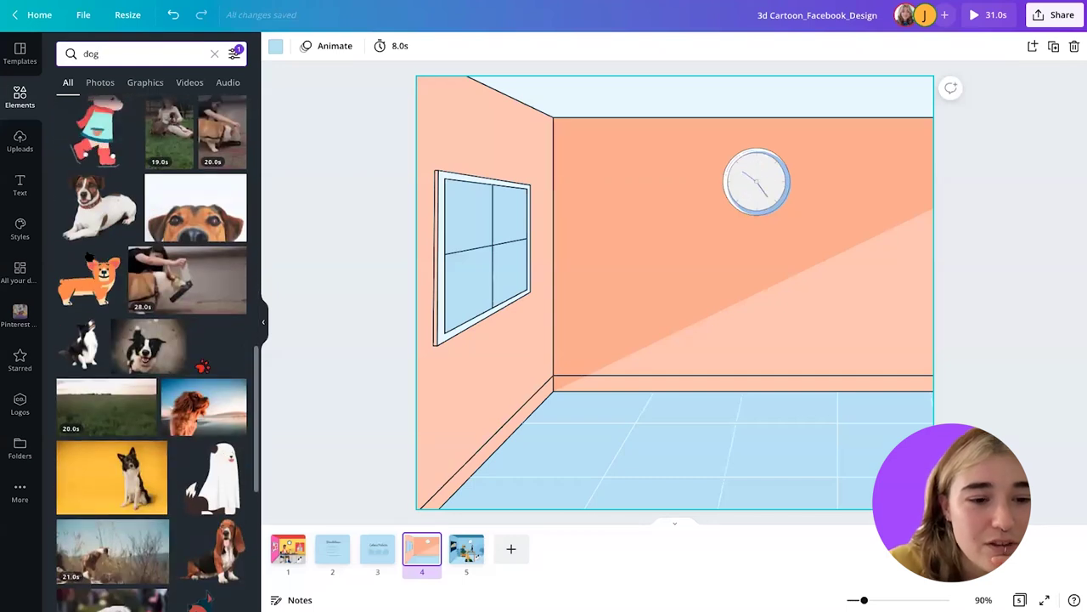
{"action": "scroll", "coordinate": [110, 213], "scroll_direction": "up", "scroll_amount": 10}
{"action": "type", "text": "poodle"}
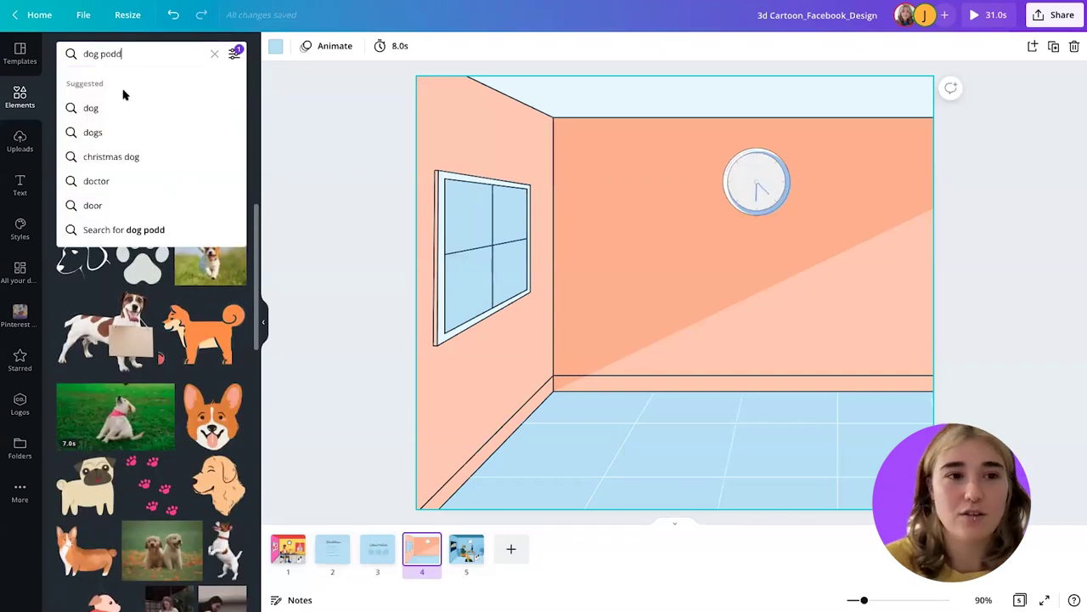
{"action": "key", "text": "Return"}
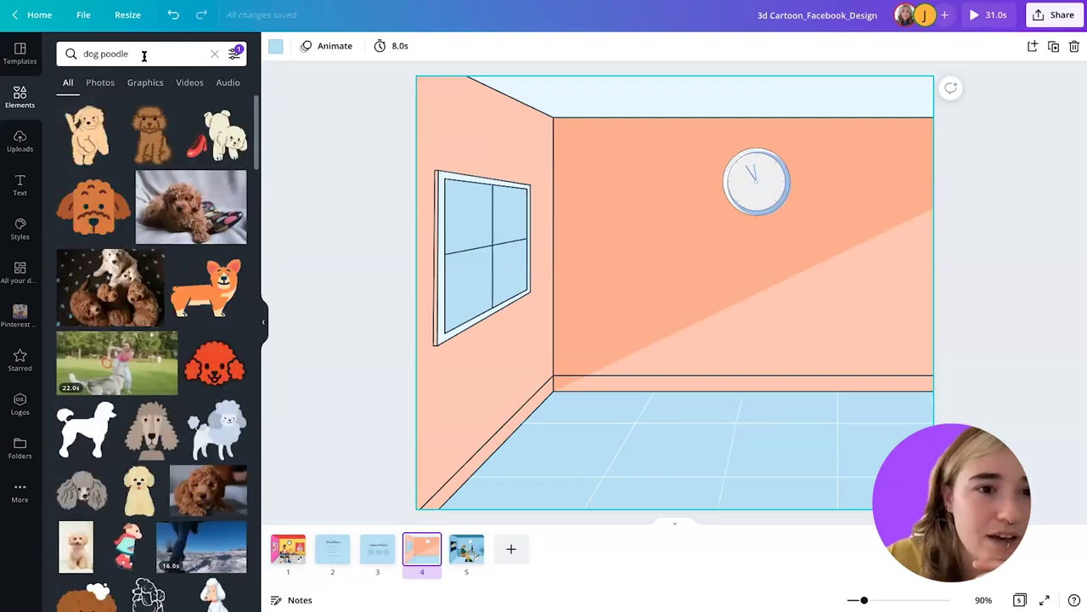
Add the pale blue poodle to page 4, shrink it to about half size and place it on the floor below the clock.
{"action": "scroll", "coordinate": [161, 297], "scroll_direction": "down", "scroll_amount": 3}
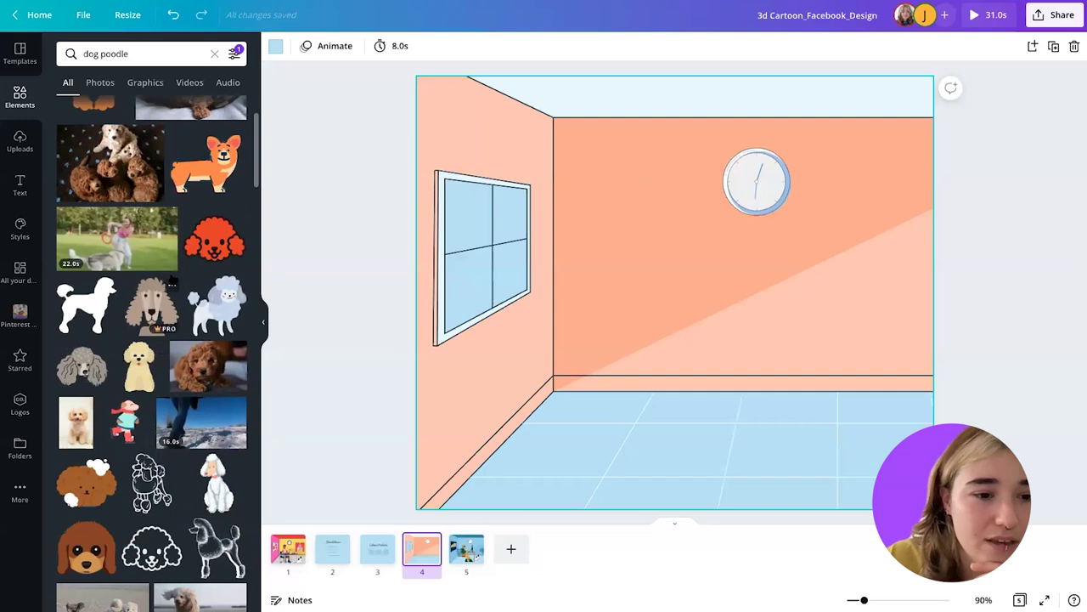
{"action": "scroll", "coordinate": [173, 281], "scroll_direction": "down", "scroll_amount": 2}
{"action": "left_click", "coordinate": [217, 211]}
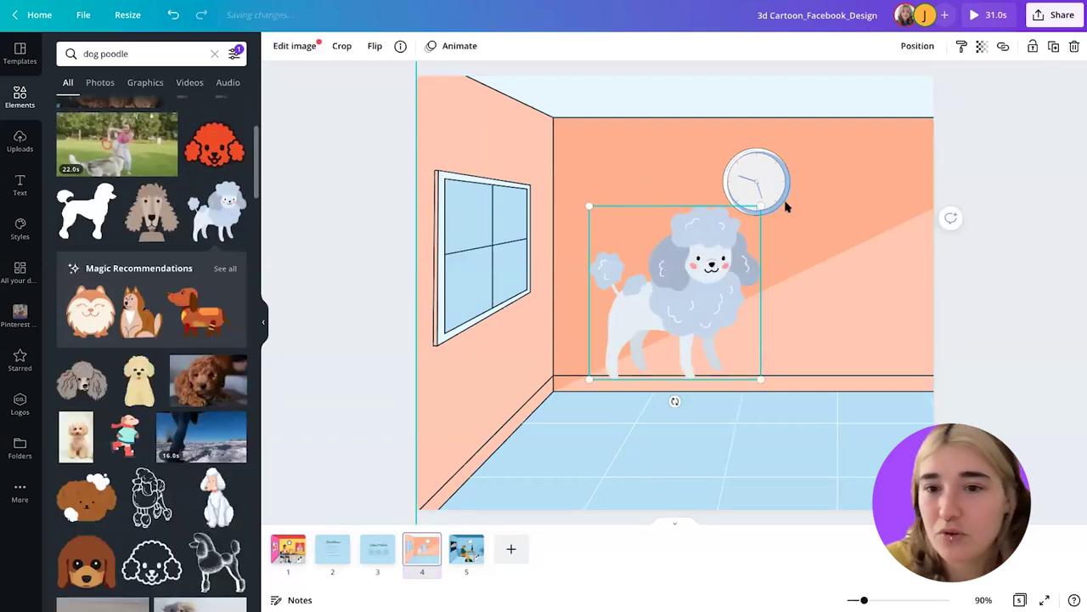
{"action": "left_click_drag", "start_coordinate": [760, 206], "coordinate": [731, 235]}
{"action": "left_click_drag", "start_coordinate": [688, 291], "coordinate": [792, 401]}
{"action": "left_click_drag", "start_coordinate": [832, 351], "coordinate": [808, 371]}
{"action": "mouse_move", "coordinate": [765, 418]}
{"action": "left_mouse_down"}
{"action": "mouse_move", "coordinate": [783, 446]}
{"action": "mouse_move", "coordinate": [763, 397]}
{"action": "left_mouse_up"}
Search the elements library for "computer" and add the animated person in a green sweater working at a desk.
{"action": "left_click", "coordinate": [119, 54]}
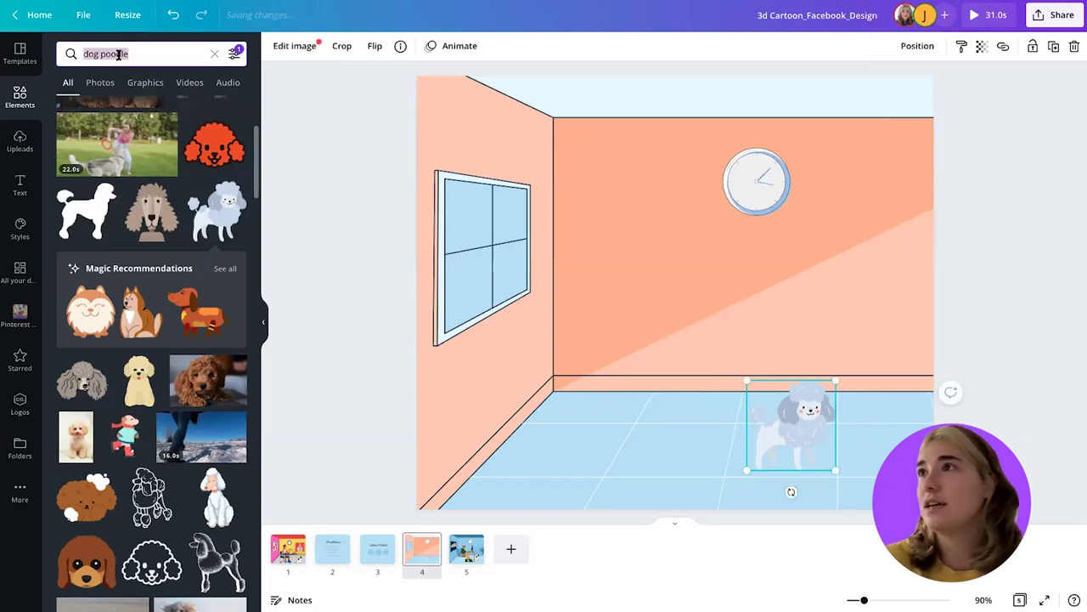
{"action": "key", "text": "BackSpace"}
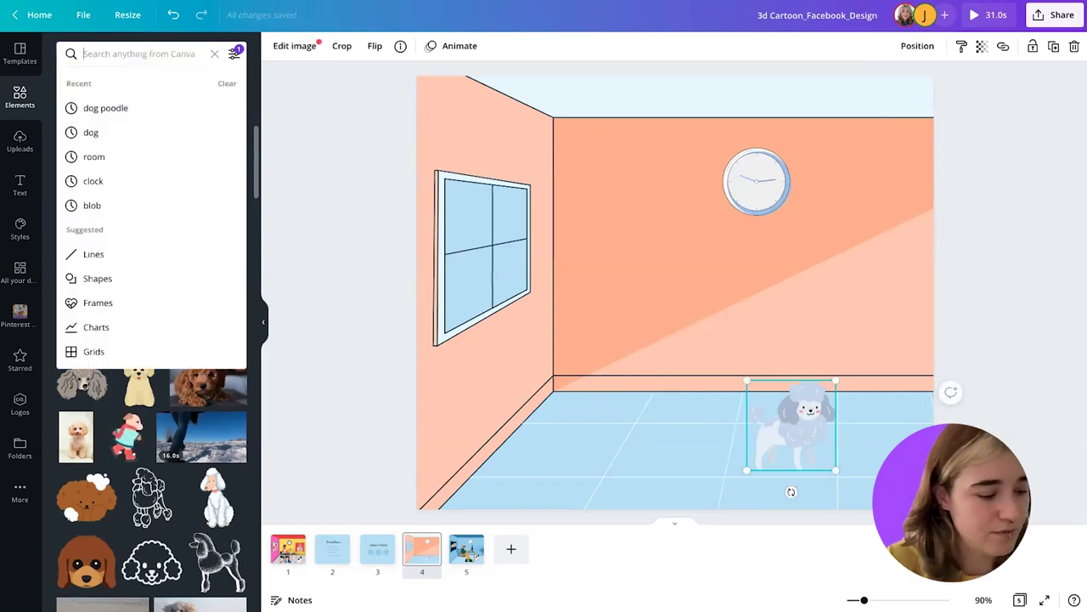
{"action": "type", "text": "computer"}
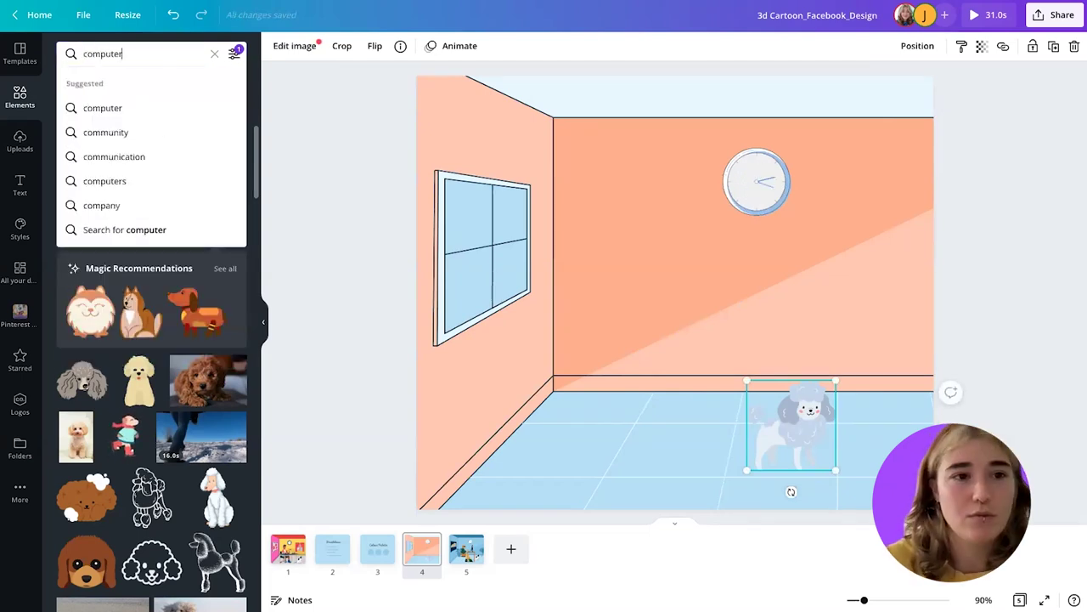
{"action": "key", "text": "Return"}
{"action": "scroll", "coordinate": [93, 378], "scroll_direction": "down", "scroll_amount": 8}
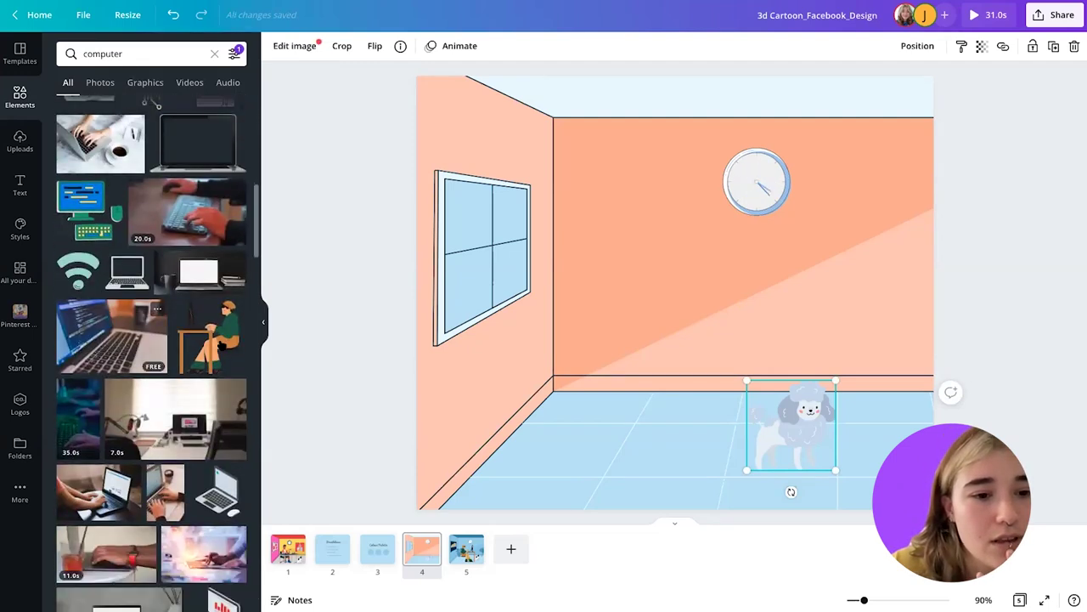
{"action": "left_click", "coordinate": [213, 335]}
Flip the person at the desk horizontally, shrink the figure and place it on the floor with the poodle beside the desk.
{"action": "left_click", "coordinate": [315, 45]}
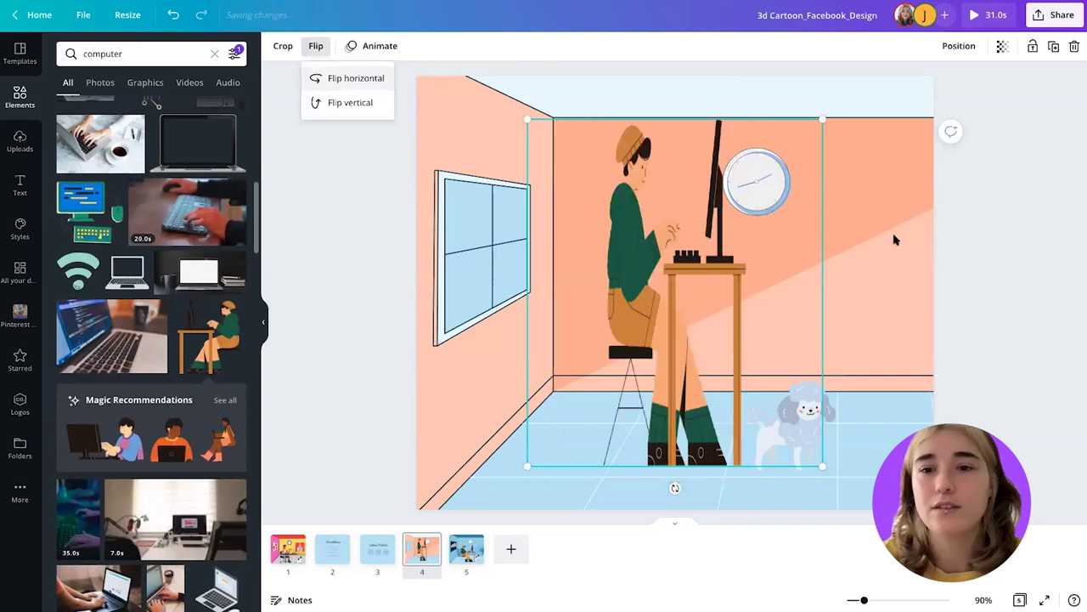
{"action": "left_click_drag", "start_coordinate": [822, 119], "coordinate": [787, 154]}
{"action": "left_click_drag", "start_coordinate": [725, 264], "coordinate": [721, 338]}
{"action": "left_click", "coordinate": [814, 418]}
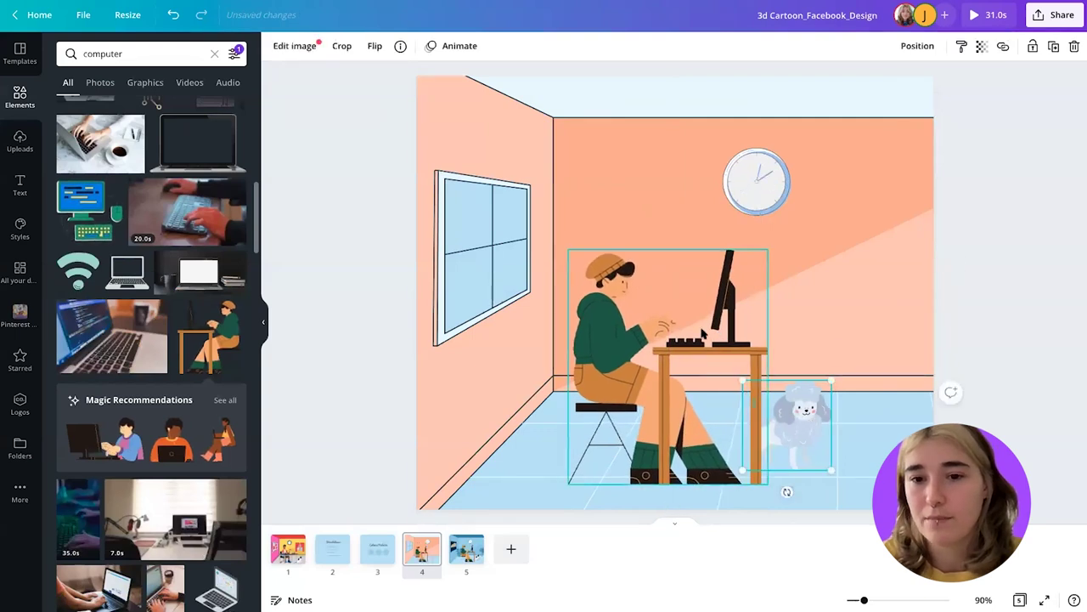
Enlarge the person at the desk slightly, lower the figure a little on the floor and move the poodle further from the desk.
{"action": "left_click", "coordinate": [765, 254]}
{"action": "mouse_move", "coordinate": [773, 248]}
{"action": "left_mouse_down"}
{"action": "mouse_move", "coordinate": [784, 238]}
{"action": "mouse_move", "coordinate": [776, 247]}
{"action": "left_mouse_up"}
{"action": "left_click_drag", "start_coordinate": [804, 388], "coordinate": [813, 392]}
{"action": "left_click", "coordinate": [1082, 401]}
{"action": "left_click", "coordinate": [677, 301]}
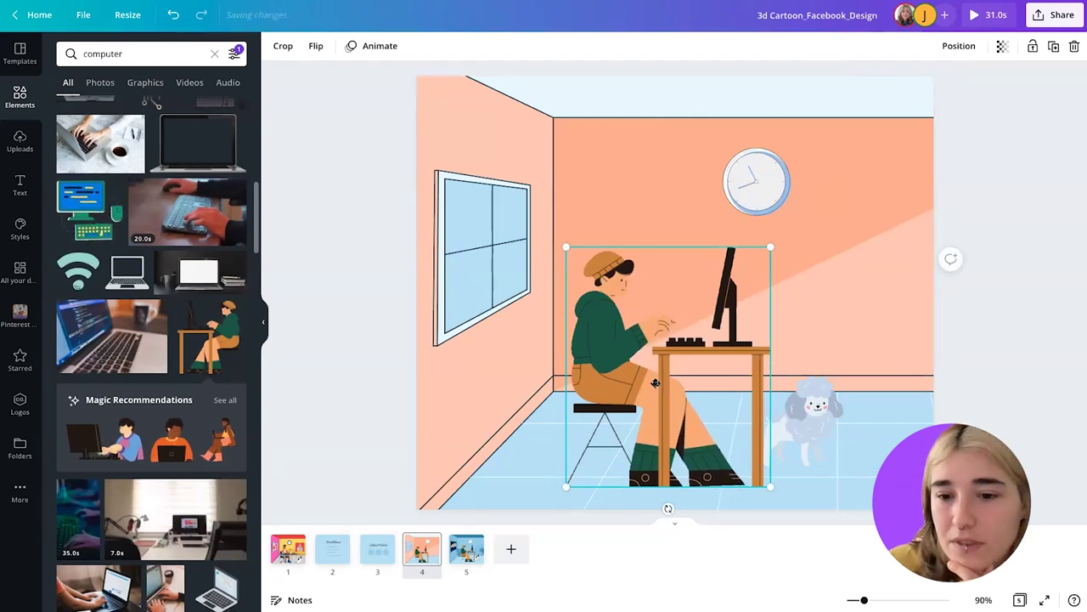
{"action": "left_click_drag", "start_coordinate": [655, 383], "coordinate": [655, 387]}
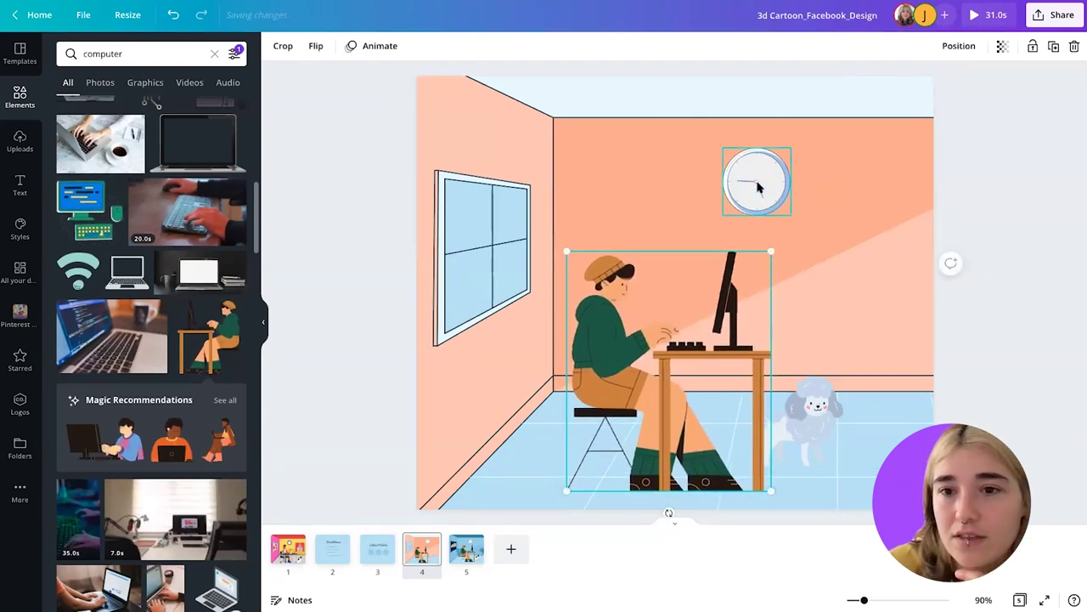
Move the wall clock slightly closer to the window.
{"action": "left_click_drag", "start_coordinate": [759, 187], "coordinate": [746, 188]}
{"action": "left_click", "coordinate": [469, 228]}
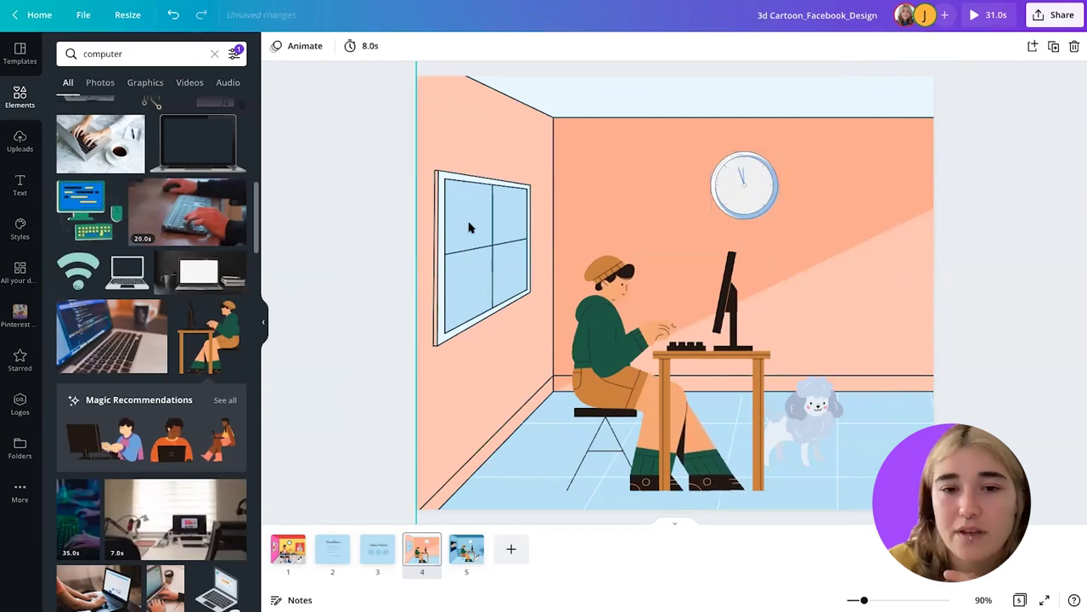
{"action": "left_click", "coordinate": [550, 132]}
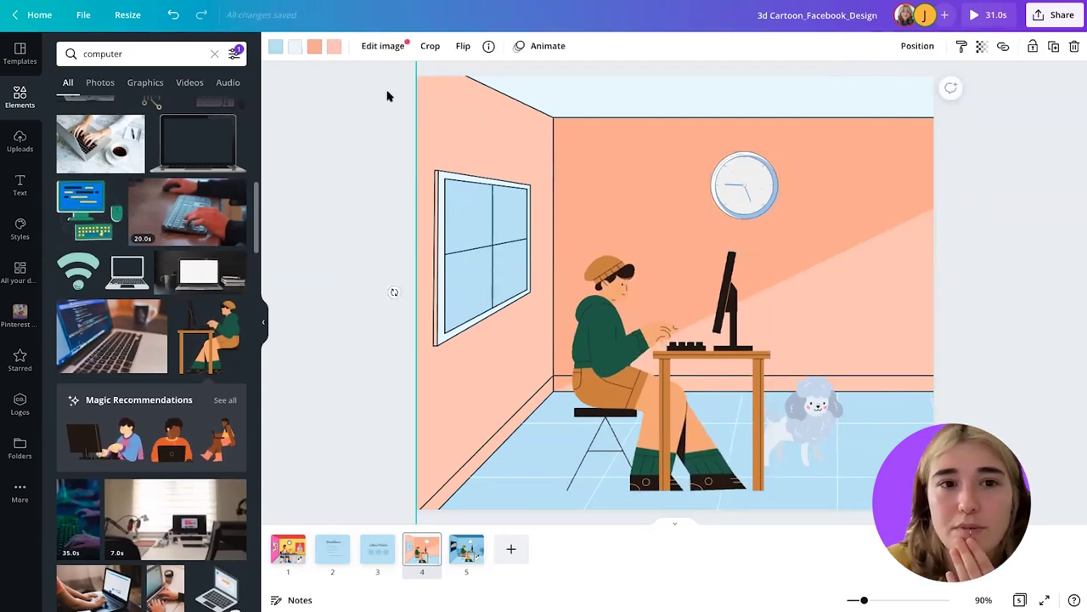
{"action": "left_click", "coordinate": [1026, 315]}
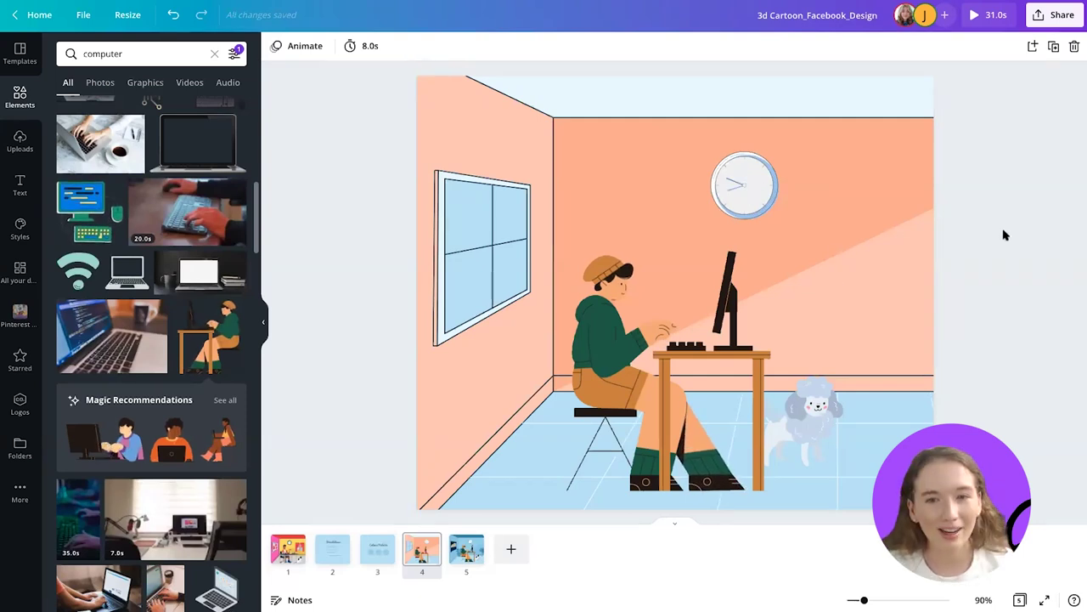
Search the elements library for "snow" and add the animated green pine trees with falling snow over the window area.
{"action": "triple_click", "coordinate": [149, 57]}
{"action": "type", "text": "snow"}
{"action": "key", "text": "Return"}
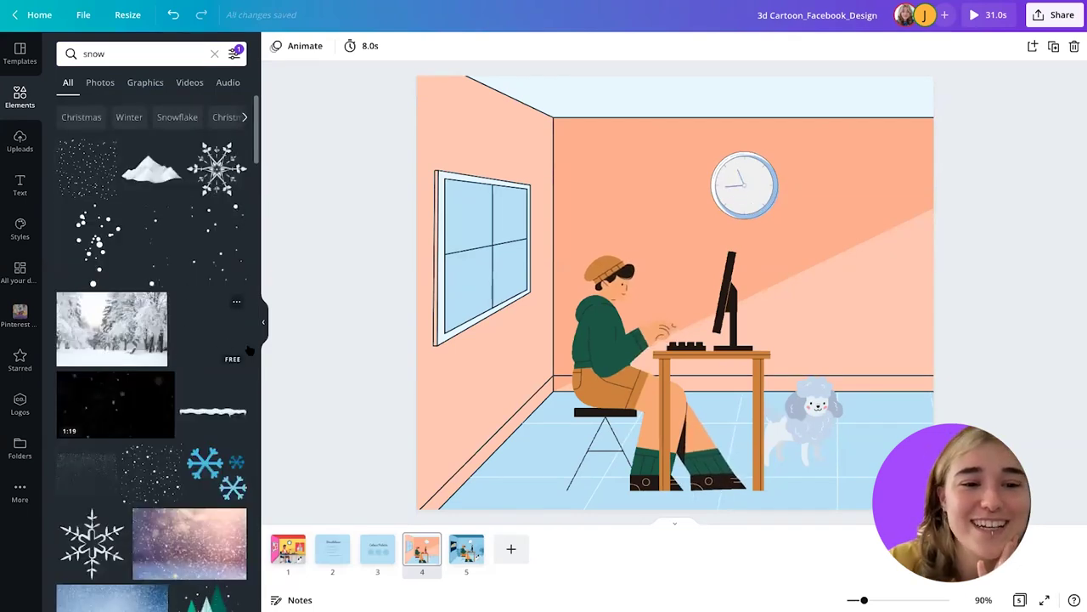
{"action": "scroll", "coordinate": [153, 340], "scroll_direction": "down", "scroll_amount": 2}
{"action": "left_click", "coordinate": [211, 510]}
{"action": "left_click_drag", "start_coordinate": [695, 311], "coordinate": [579, 303]}
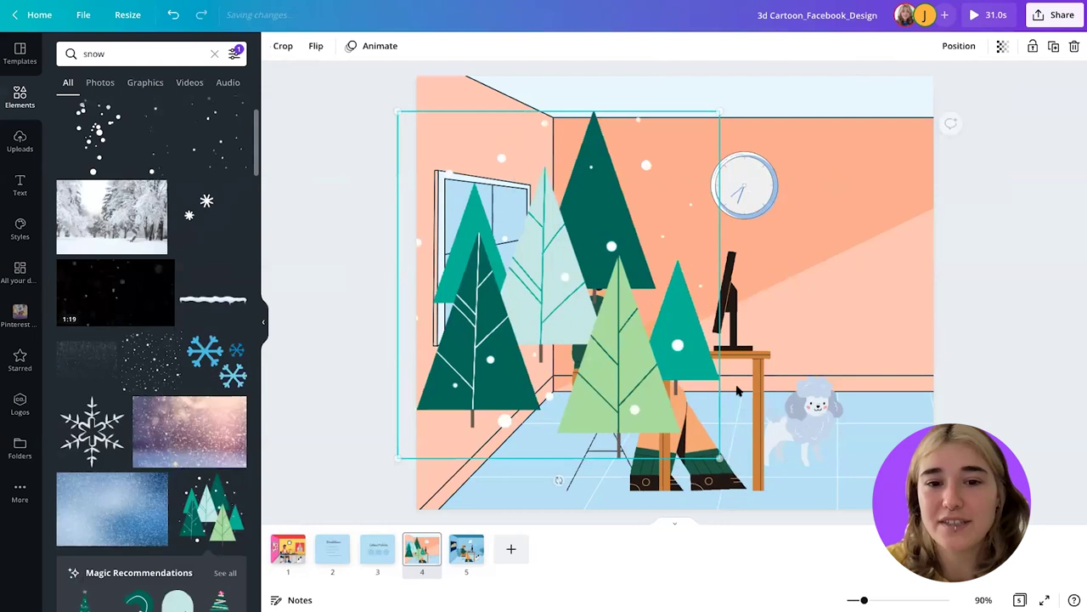
Shrink the snowy trees to about half size, place them over the window and tilt them slightly counter-clockwise.
{"action": "left_click_drag", "start_coordinate": [719, 113], "coordinate": [628, 213]}
{"action": "left_click_drag", "start_coordinate": [591, 296], "coordinate": [536, 280]}
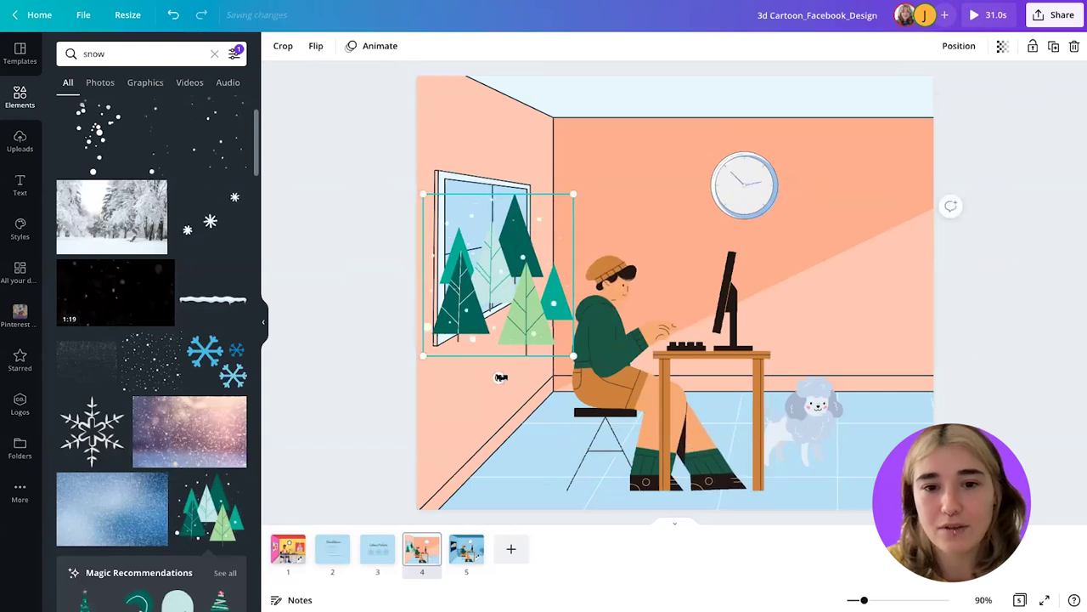
{"action": "left_click_drag", "start_coordinate": [502, 378], "coordinate": [507, 373]}
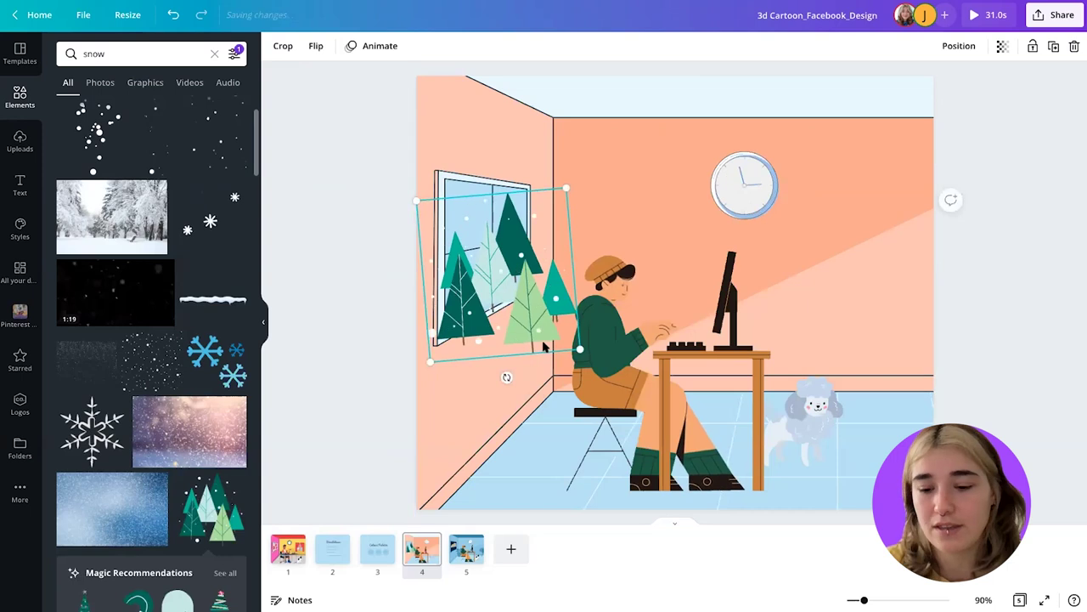
Shift the room graphic aside and send the snowy trees backward behind it.
{"action": "left_click_drag", "start_coordinate": [609, 170], "coordinate": [685, 175]}
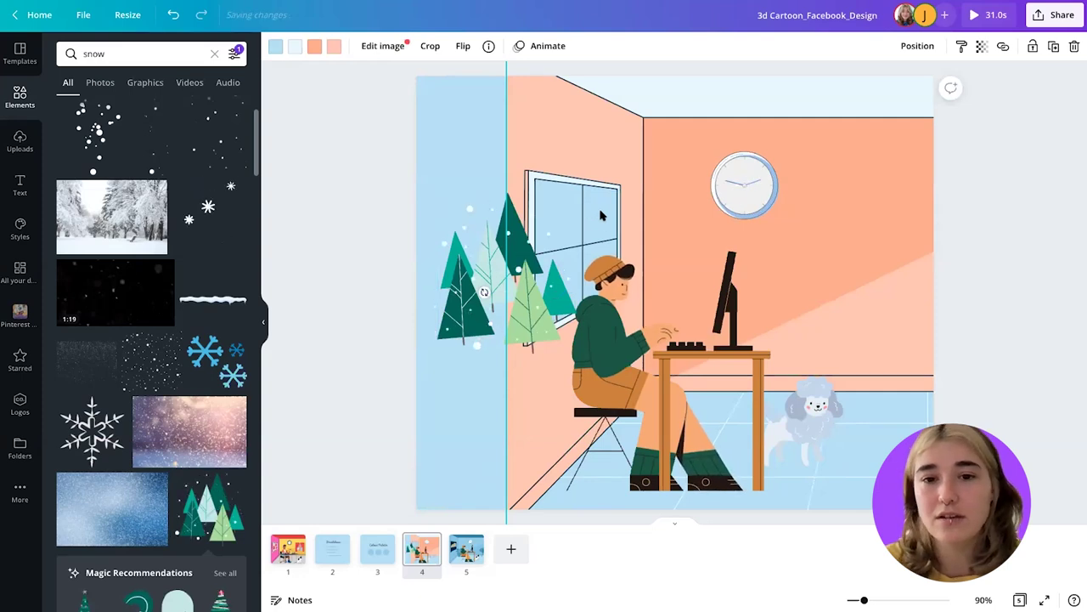
{"action": "left_click", "coordinate": [479, 276]}
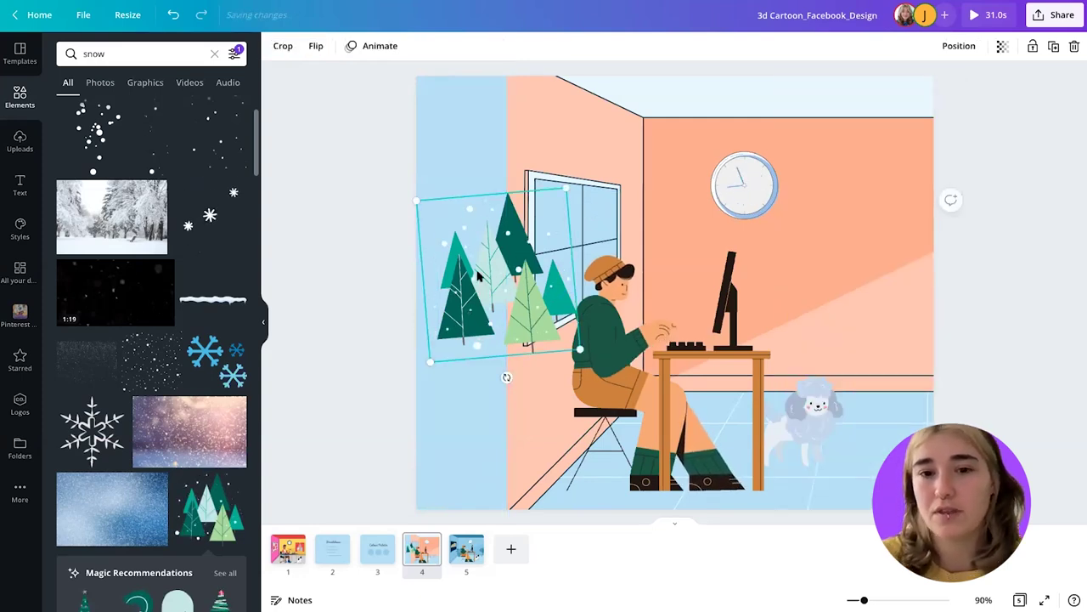
{"action": "key", "text": "ctrl+bracketleft"}
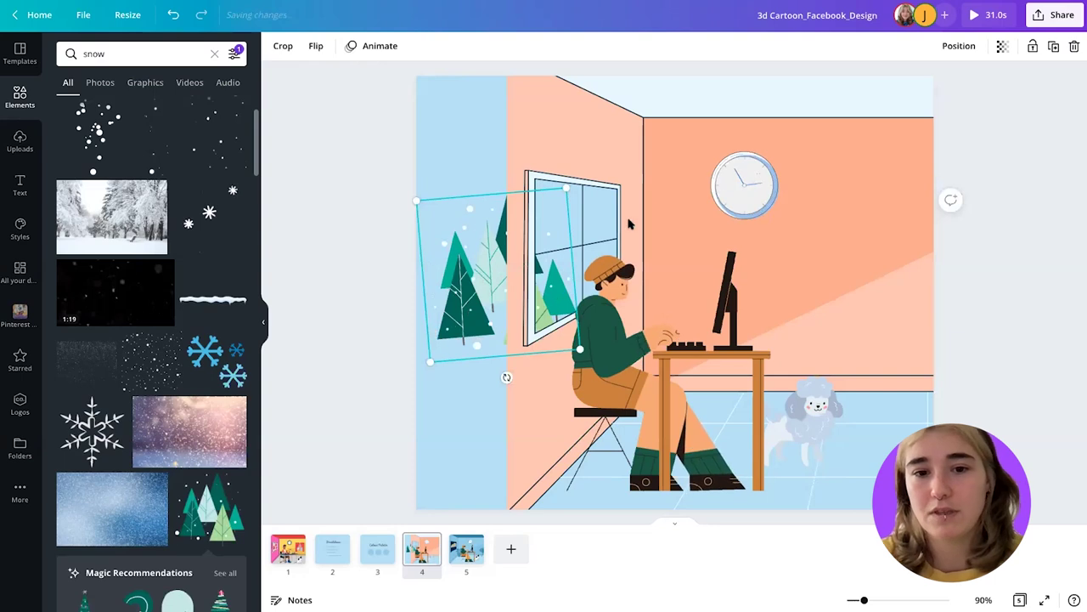
{"action": "left_click_drag", "start_coordinate": [647, 180], "coordinate": [657, 212]}
{"action": "left_click", "coordinate": [1008, 236]}
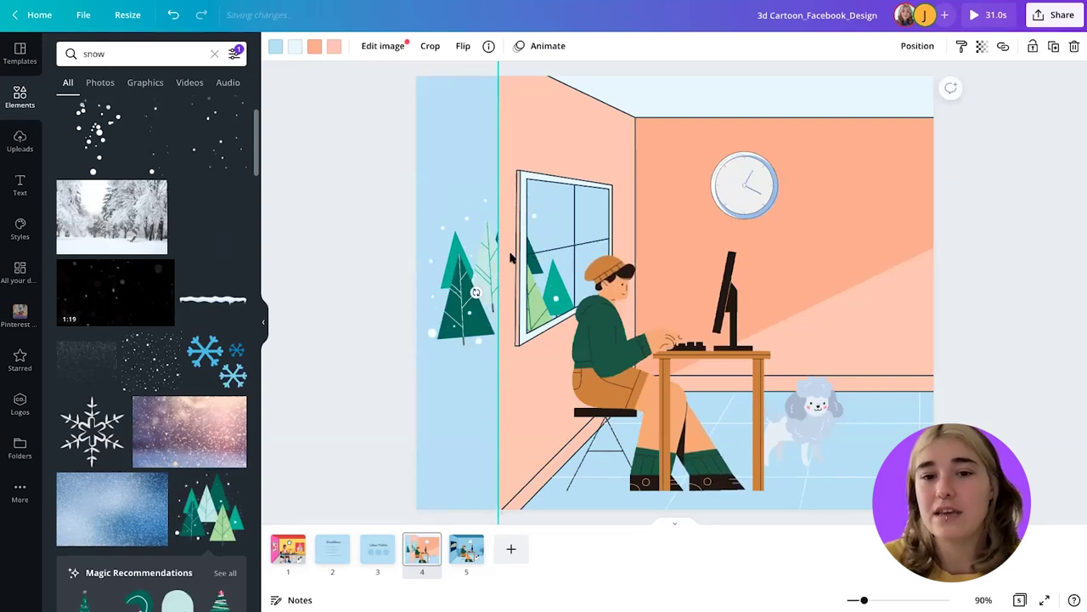
Fine-tune the trees' tilt and slide the room graphic back to the page's left edge, framing the trees in the window.
{"action": "left_click", "coordinate": [460, 313]}
{"action": "left_click_drag", "start_coordinate": [507, 378], "coordinate": [512, 376]}
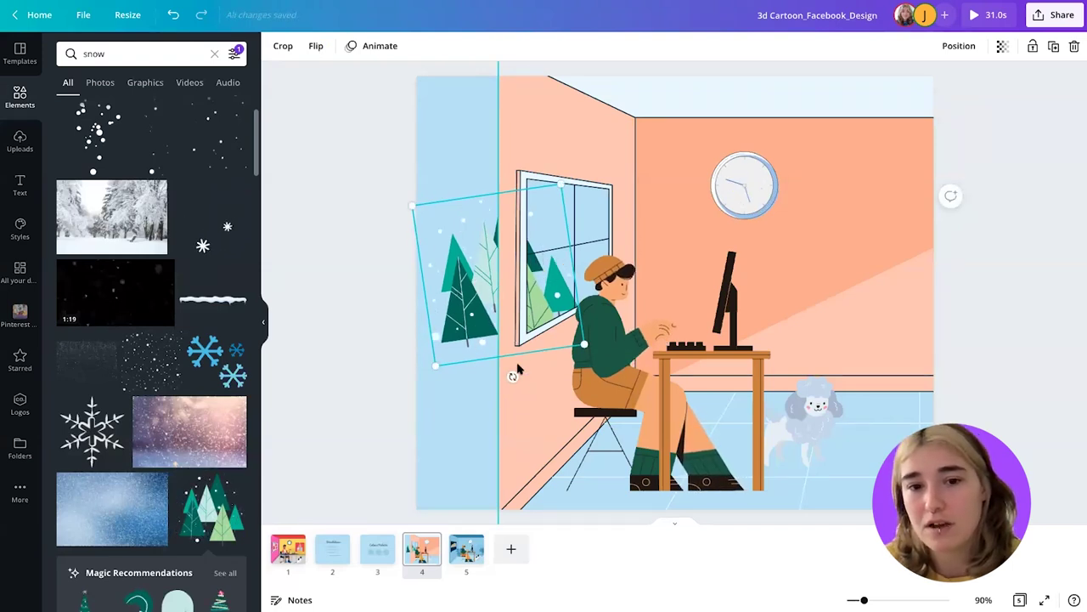
{"action": "left_click_drag", "start_coordinate": [514, 375], "coordinate": [515, 377]}
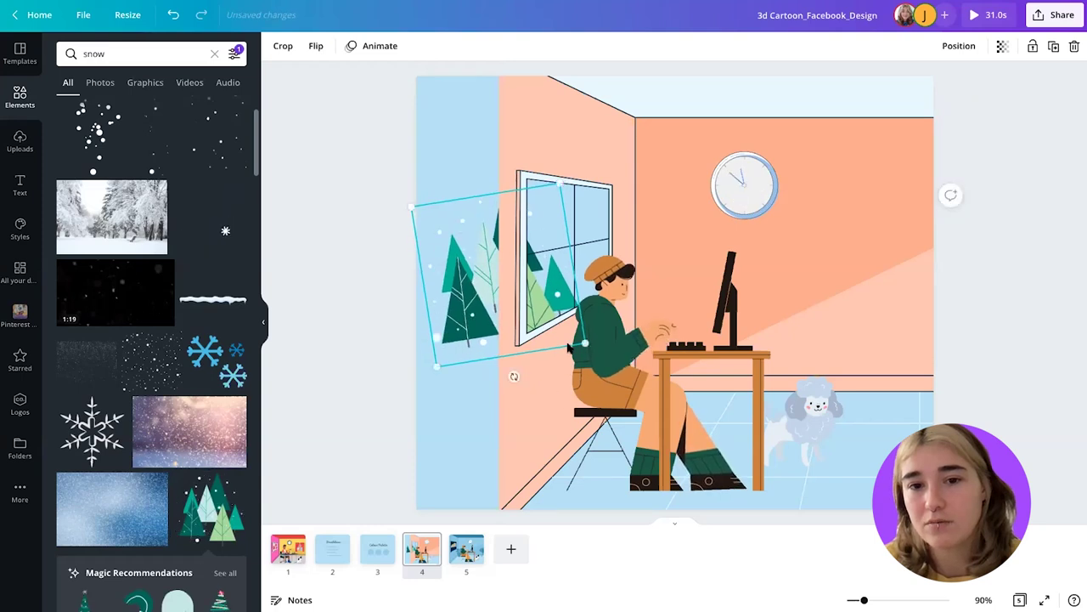
{"action": "left_click_drag", "start_coordinate": [799, 251], "coordinate": [835, 255]}
{"action": "left_click", "coordinate": [429, 291]}
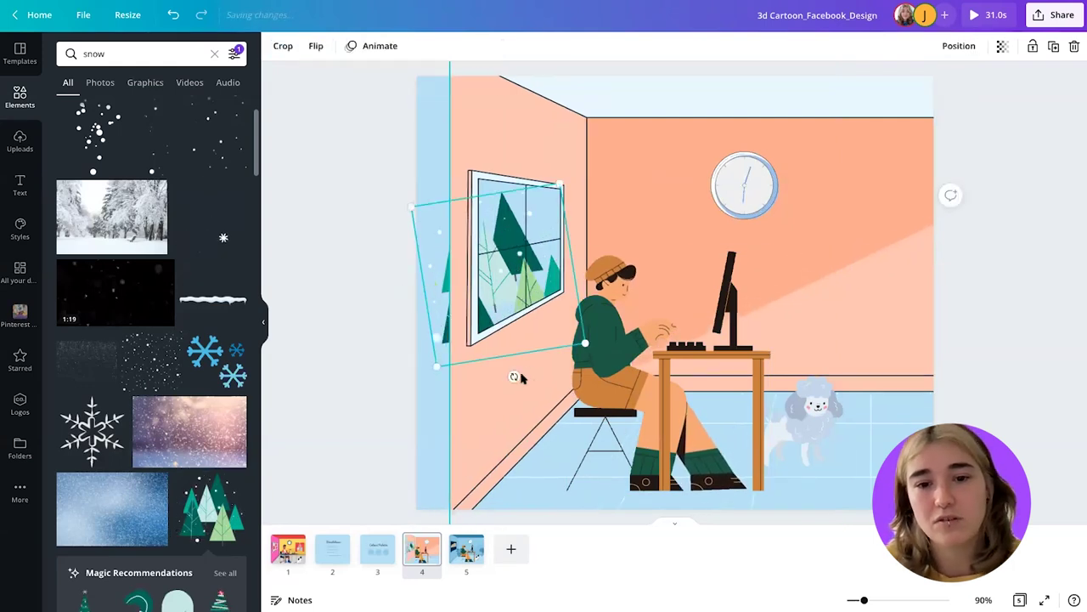
{"action": "left_click_drag", "start_coordinate": [513, 377], "coordinate": [505, 379]}
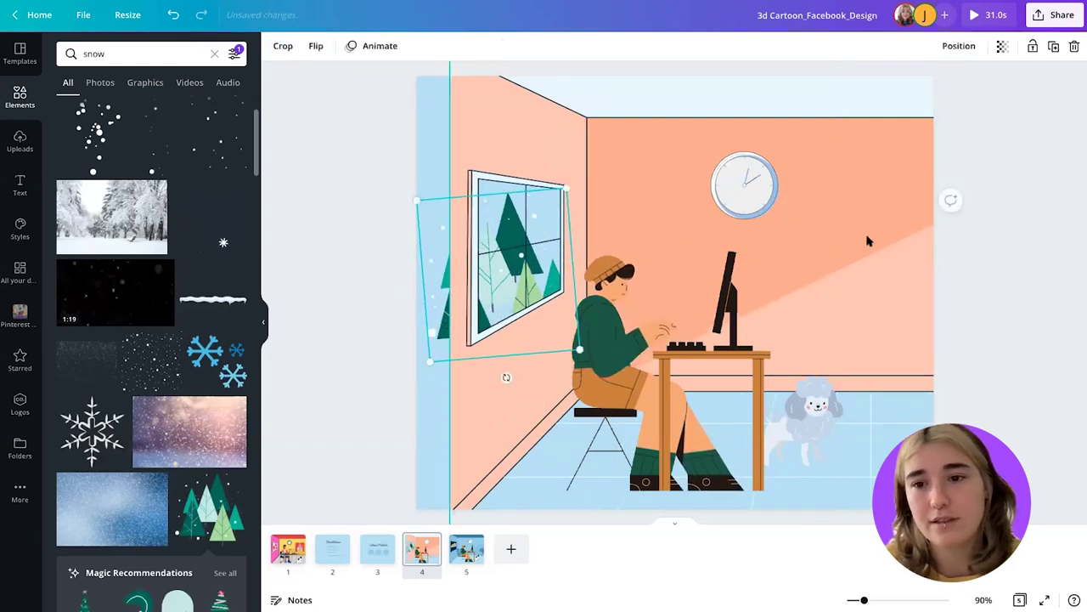
{"action": "left_click_drag", "start_coordinate": [870, 239], "coordinate": [840, 238]}
{"action": "left_click", "coordinate": [1045, 267]}
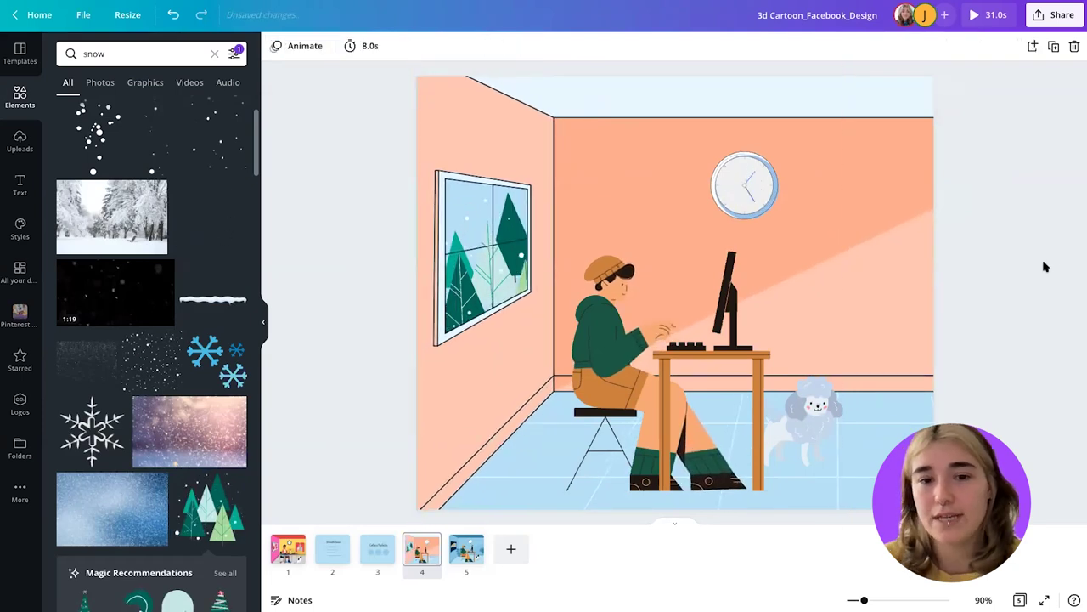
Select the poodle and the person at the desk together and enlarge both slightly.
{"action": "left_click", "coordinate": [928, 319]}
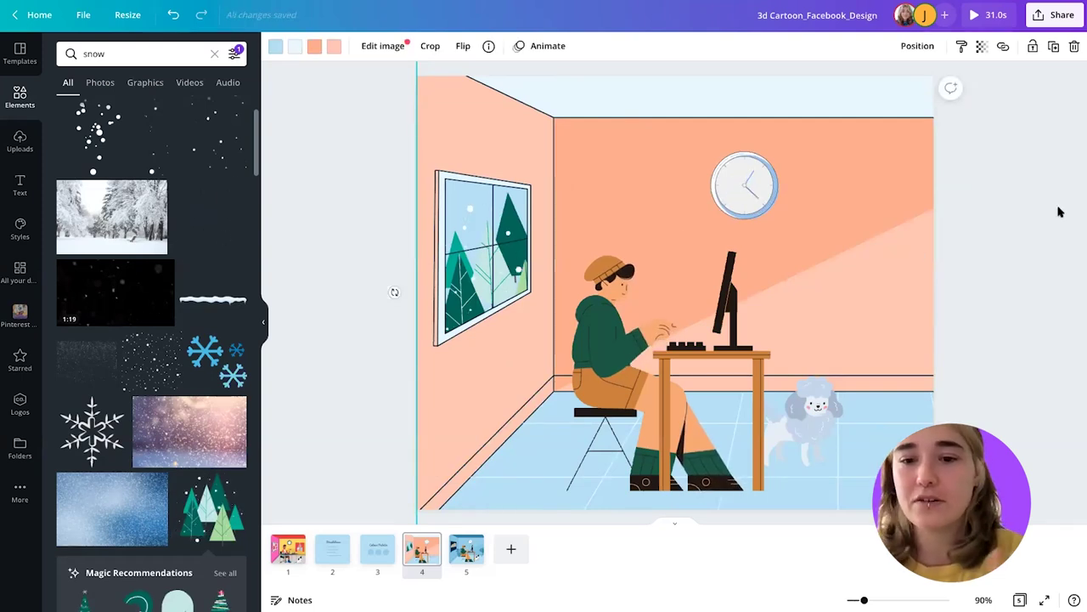
{"action": "left_click", "coordinate": [799, 429]}
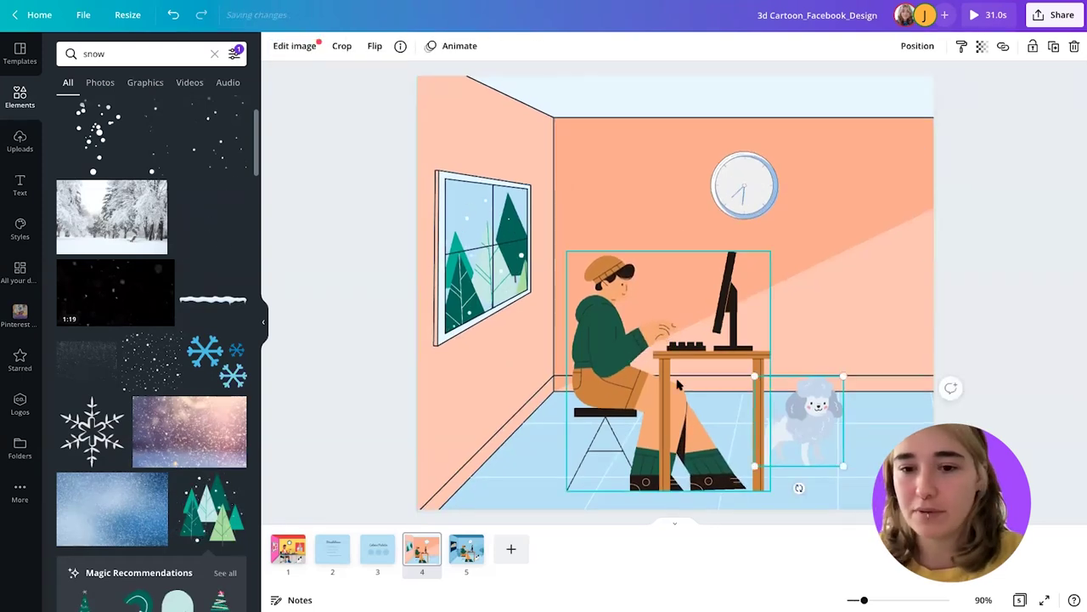
{"action": "left_click", "coordinate": [699, 370], "text": "shift"}
{"action": "left_click_drag", "start_coordinate": [843, 251], "coordinate": [860, 239]}
{"action": "key", "text": "ctrl+z"}
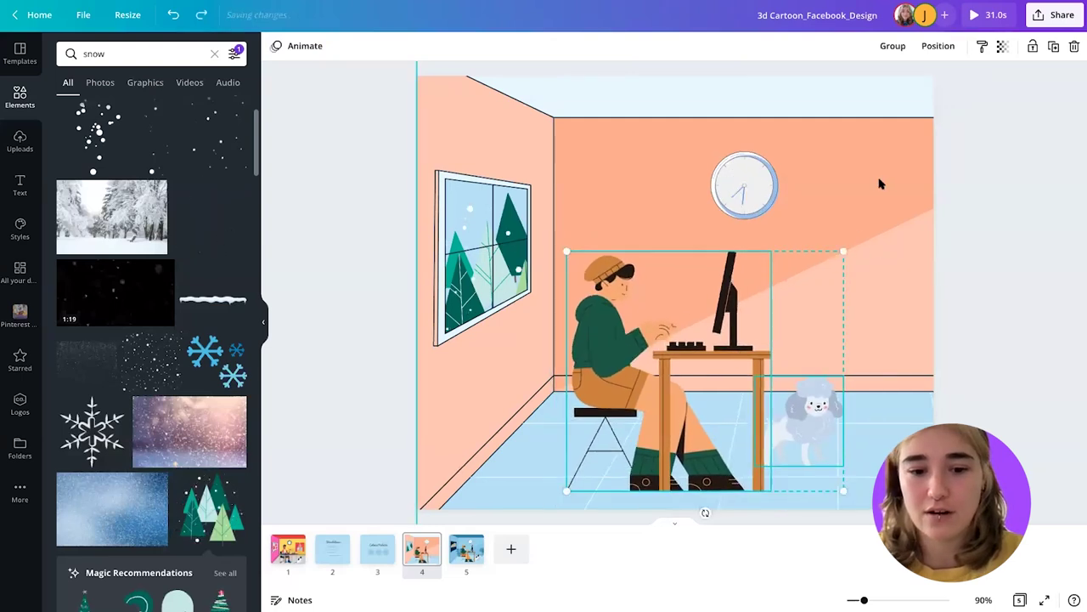
{"action": "left_click_drag", "start_coordinate": [842, 250], "coordinate": [864, 235]}
{"action": "left_click", "coordinate": [837, 165]}
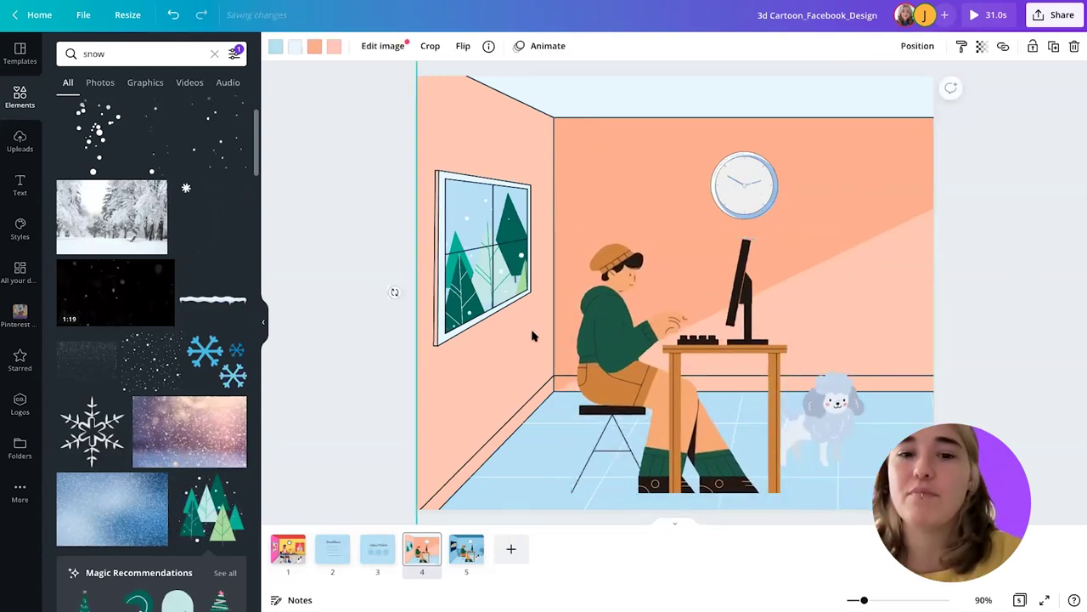
{"action": "left_click", "coordinate": [974, 242]}
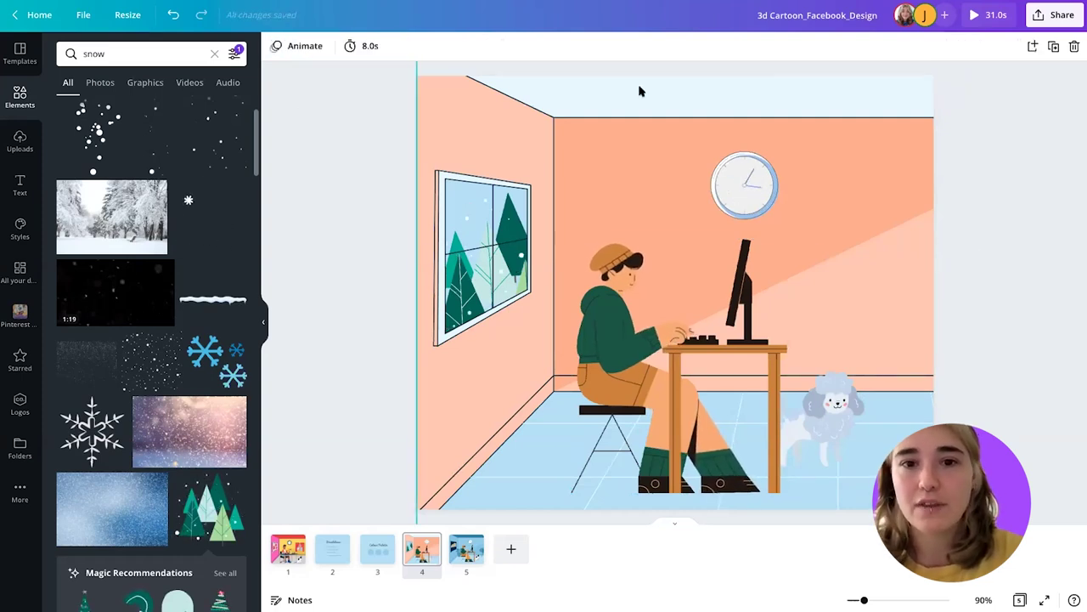
Recolour the room's orange back wall light blue and its pink side wall and light patch medium blue.
{"action": "left_click", "coordinate": [635, 161]}
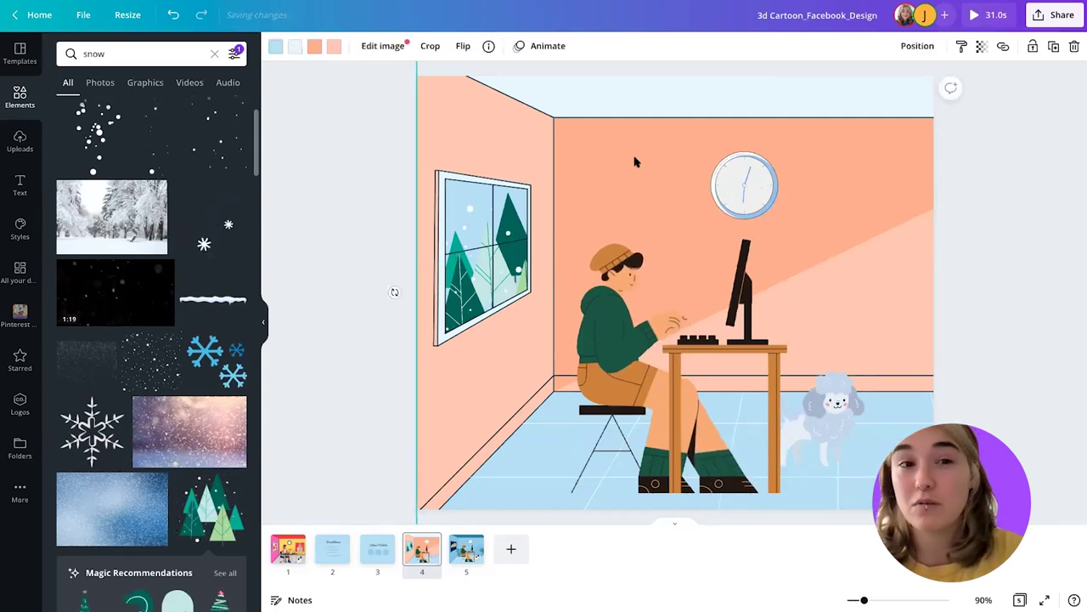
{"action": "left_click", "coordinate": [315, 47]}
{"action": "left_click", "coordinate": [199, 143]}
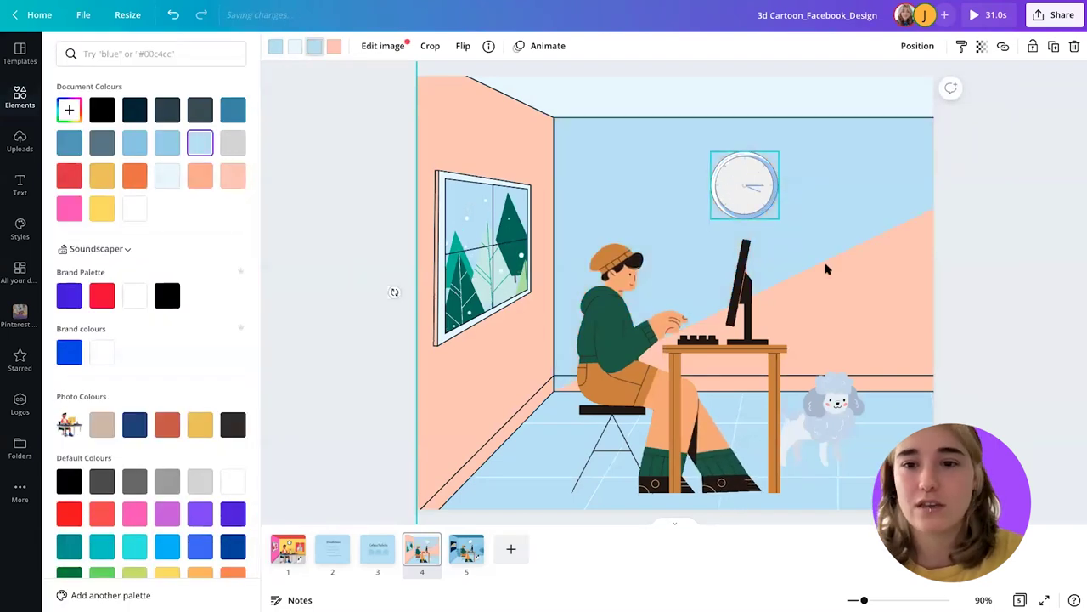
{"action": "left_click", "coordinate": [167, 143]}
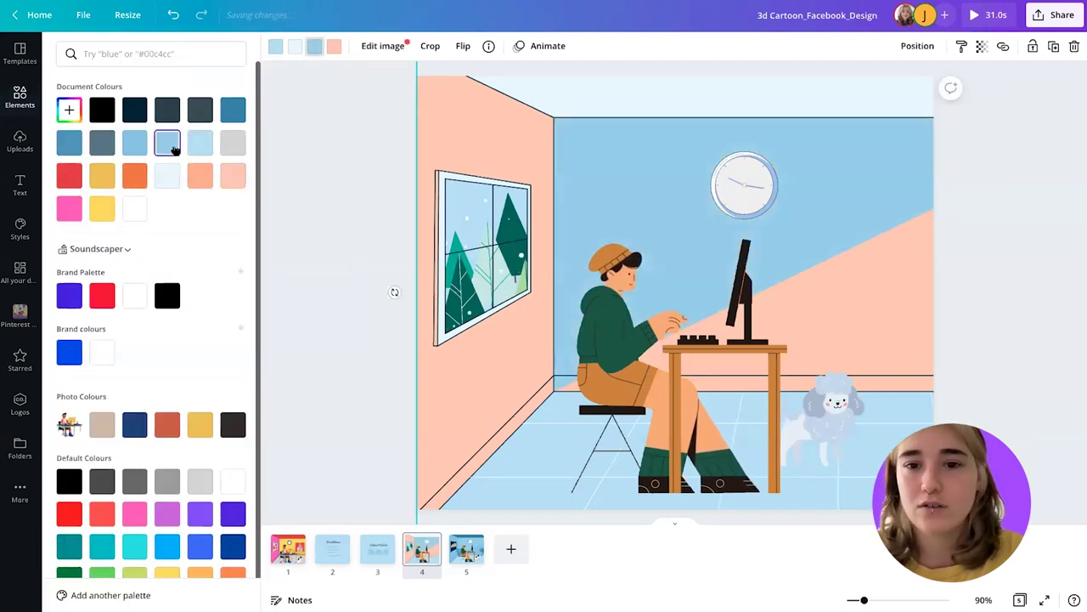
{"action": "left_click", "coordinate": [334, 45]}
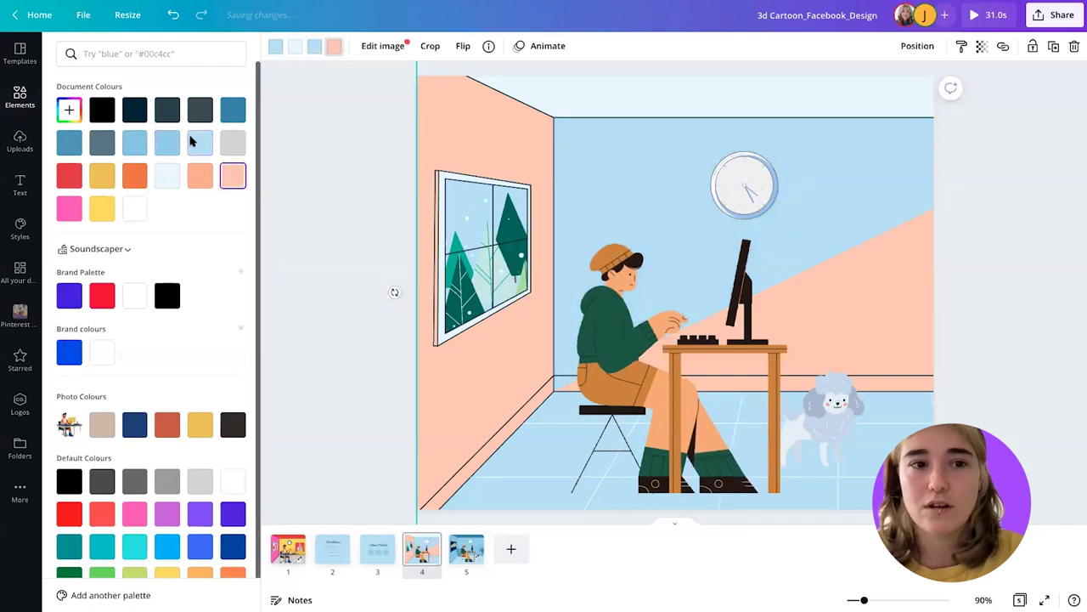
{"action": "left_click", "coordinate": [169, 146]}
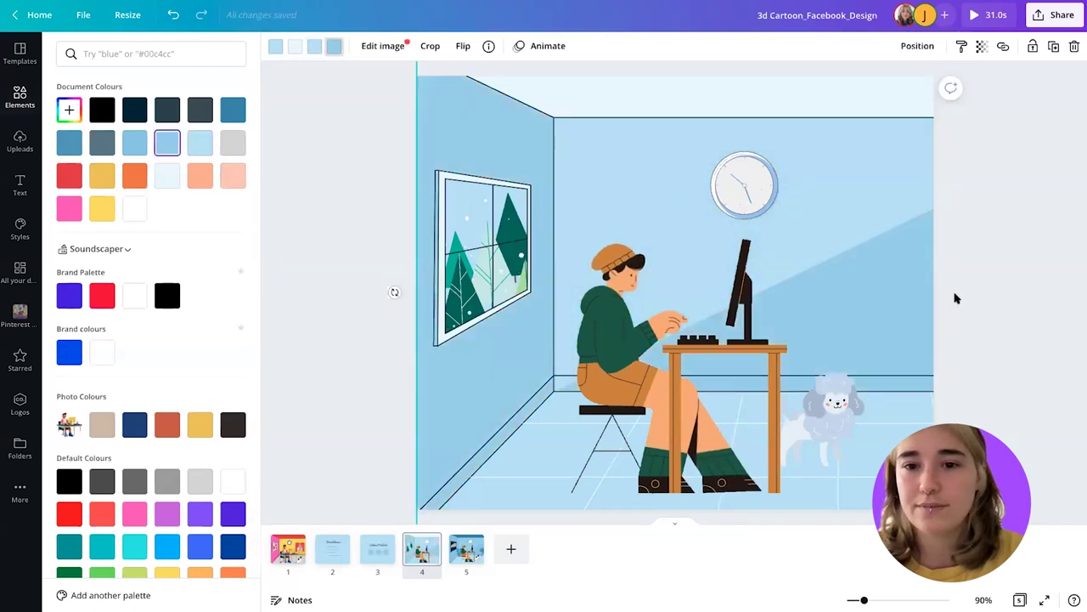
{"action": "left_click", "coordinate": [609, 523]}
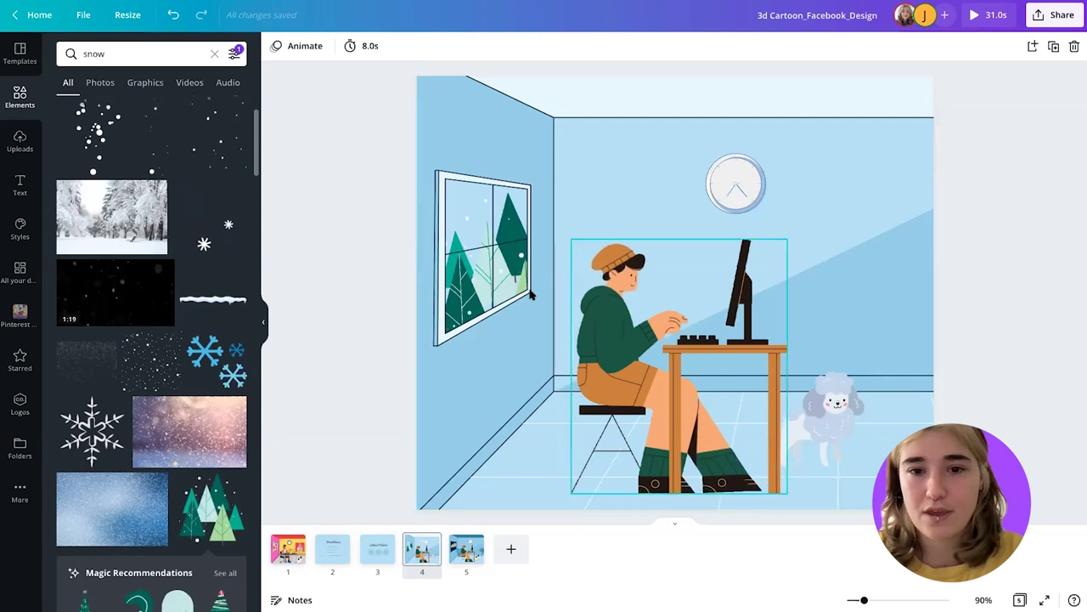
Recolour the room's ceiling and window frame from very pale blue to the darker steel blue document colour.
{"action": "left_click", "coordinate": [717, 222]}
{"action": "left_click", "coordinate": [276, 49]}
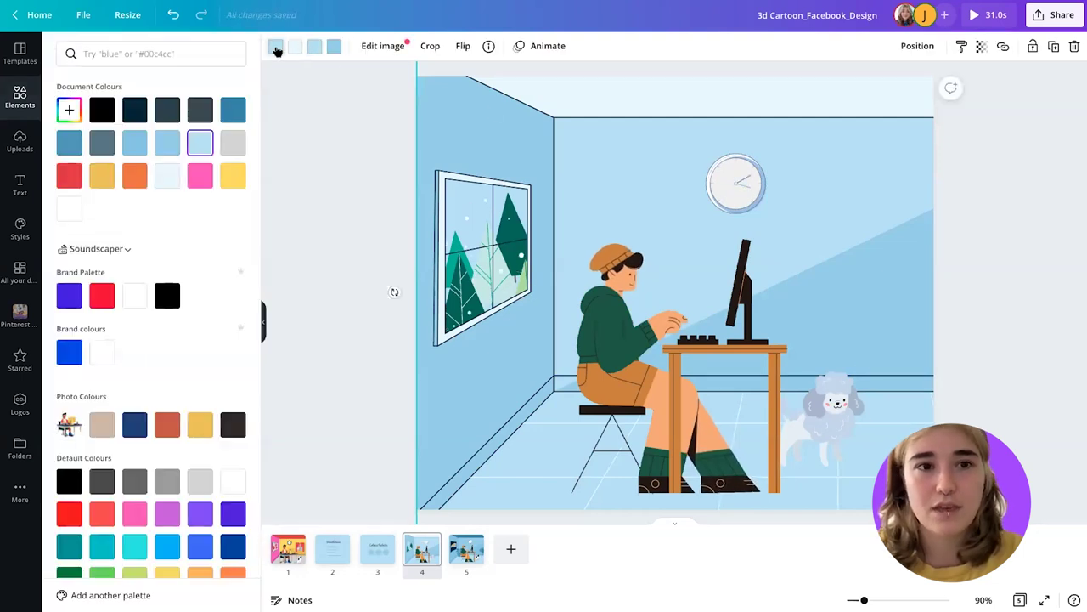
{"action": "left_click", "coordinate": [297, 49]}
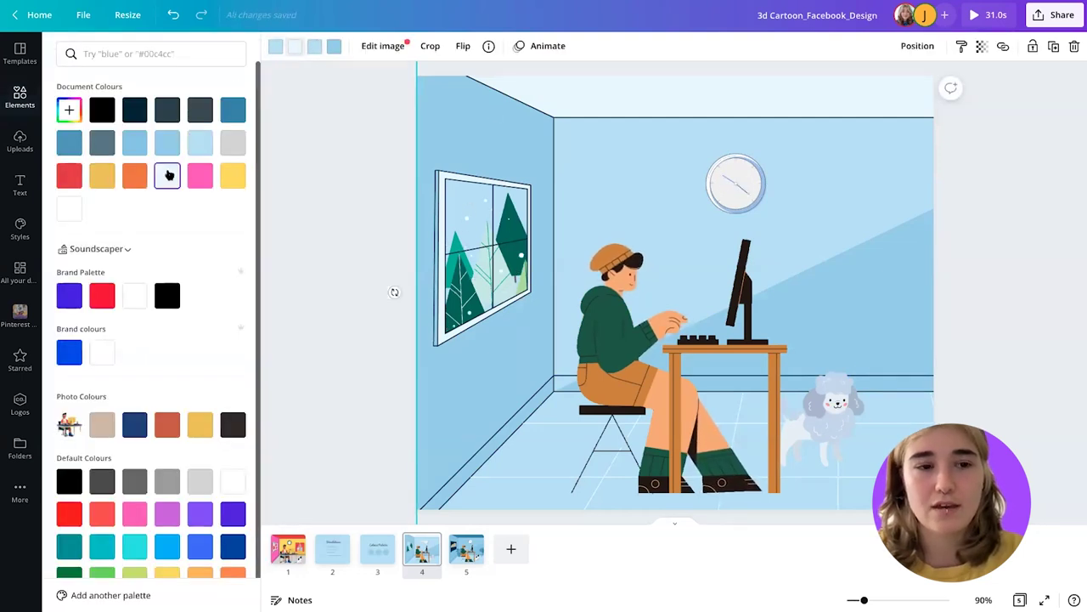
{"action": "left_click", "coordinate": [136, 110]}
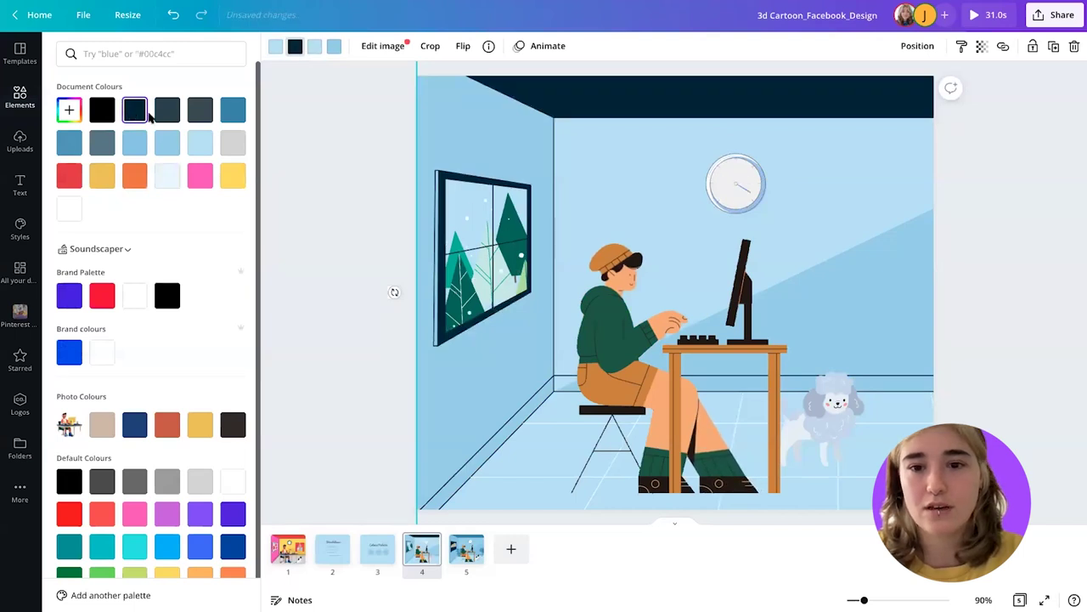
{"action": "left_click", "coordinate": [233, 110]}
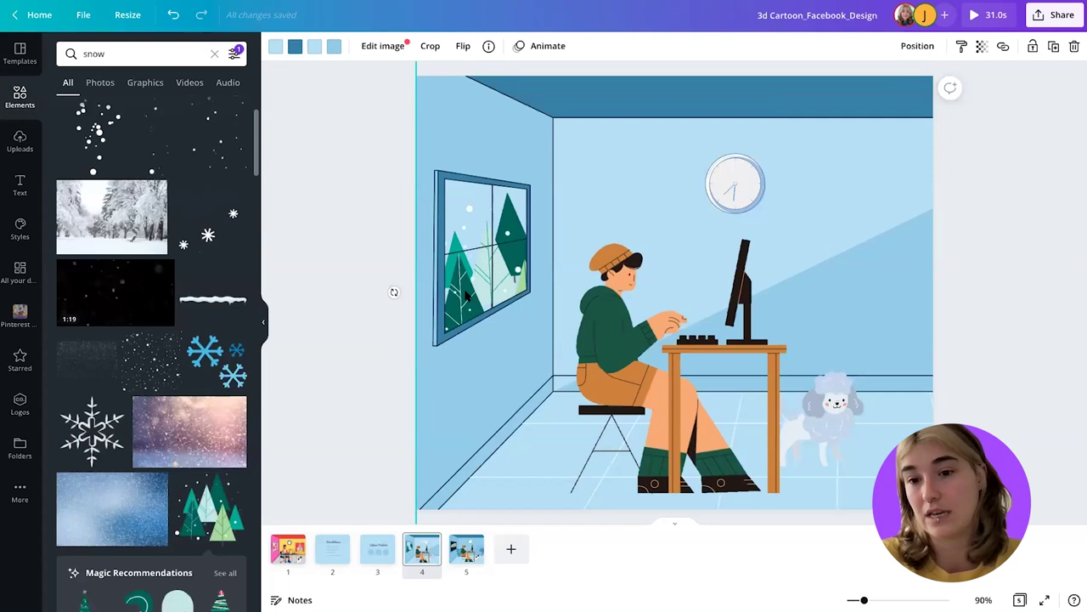
{"action": "left_click", "coordinate": [803, 424]}
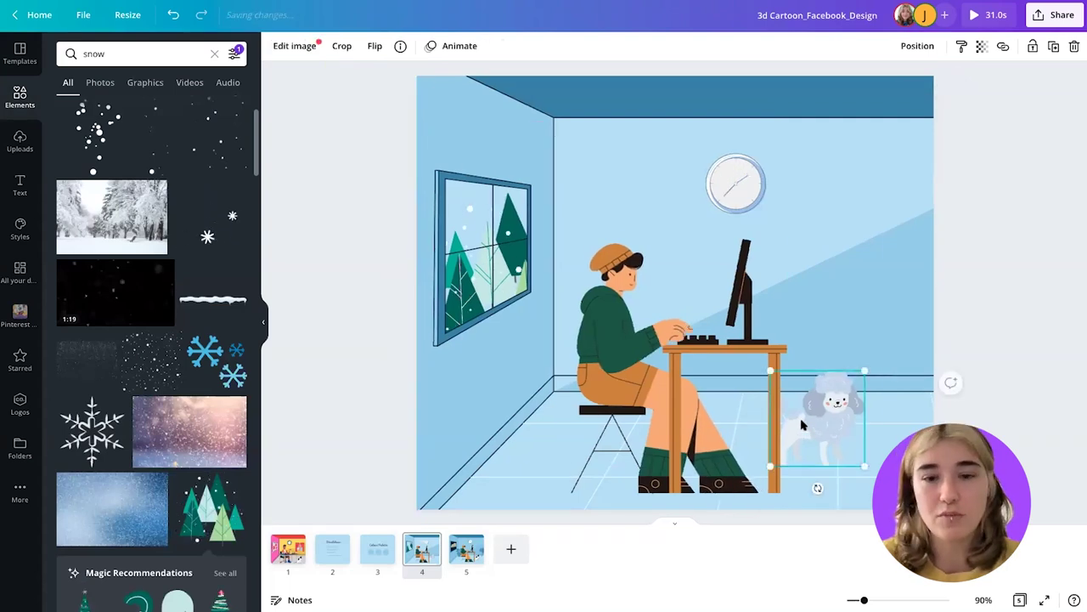
{"action": "left_click", "coordinate": [302, 45]}
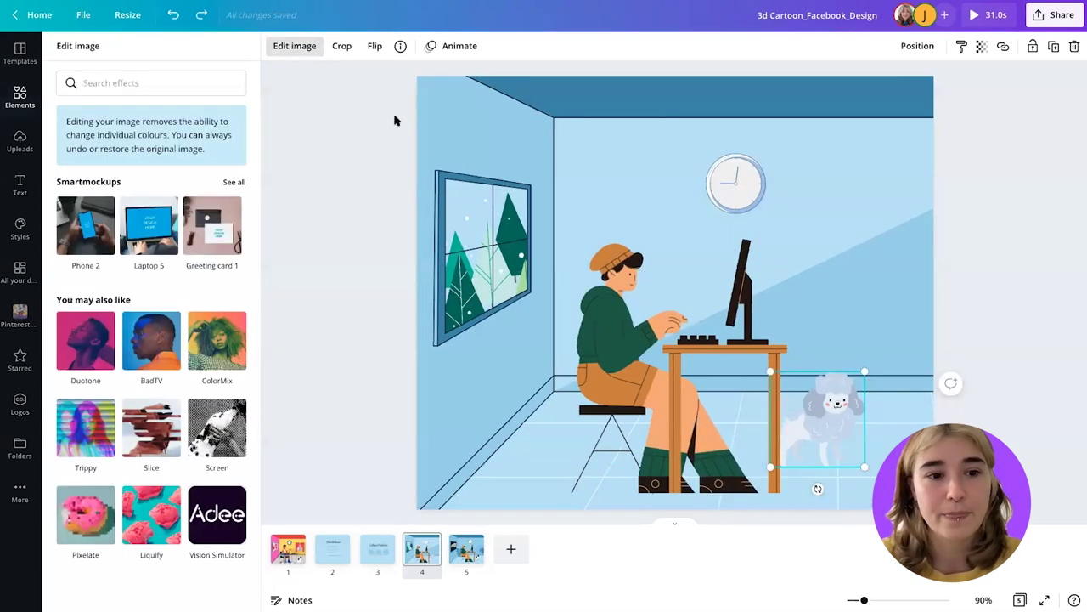
{"action": "left_click", "coordinate": [318, 446]}
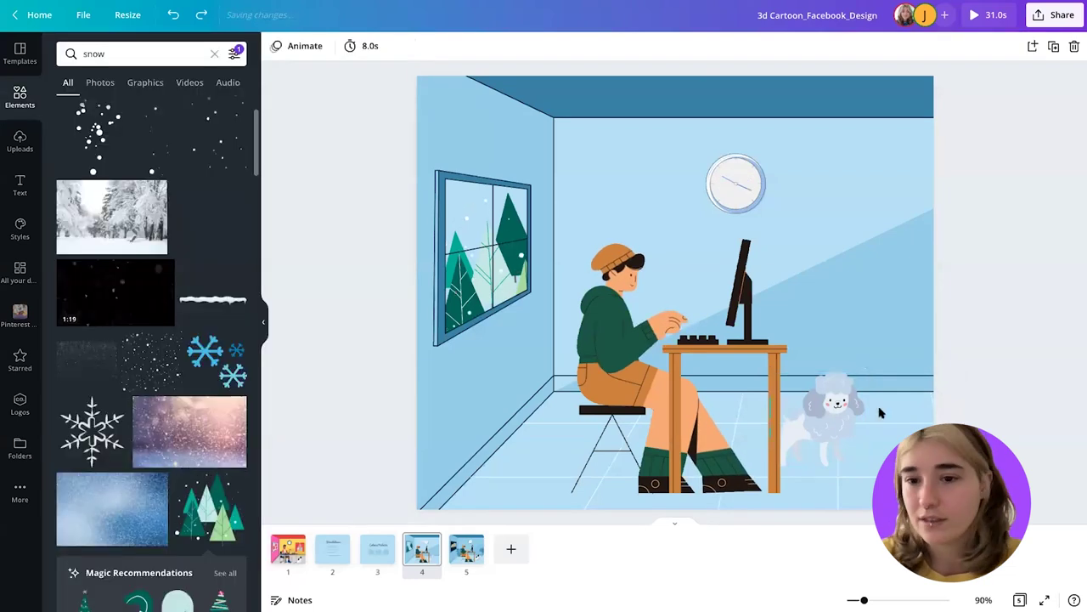
Nudge the poodle slightly away from the desk and recolour the room's floor to the darker steel blue document colour.
{"action": "left_click", "coordinate": [822, 415]}
{"action": "left_click_drag", "start_coordinate": [822, 415], "coordinate": [820, 415]}
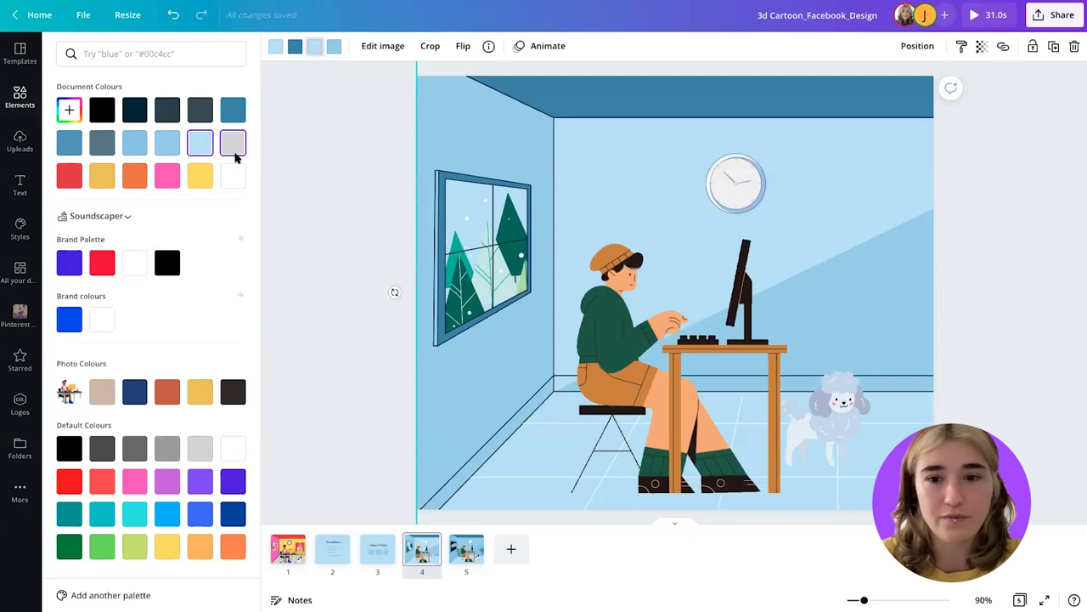
{"action": "left_click", "coordinate": [234, 117]}
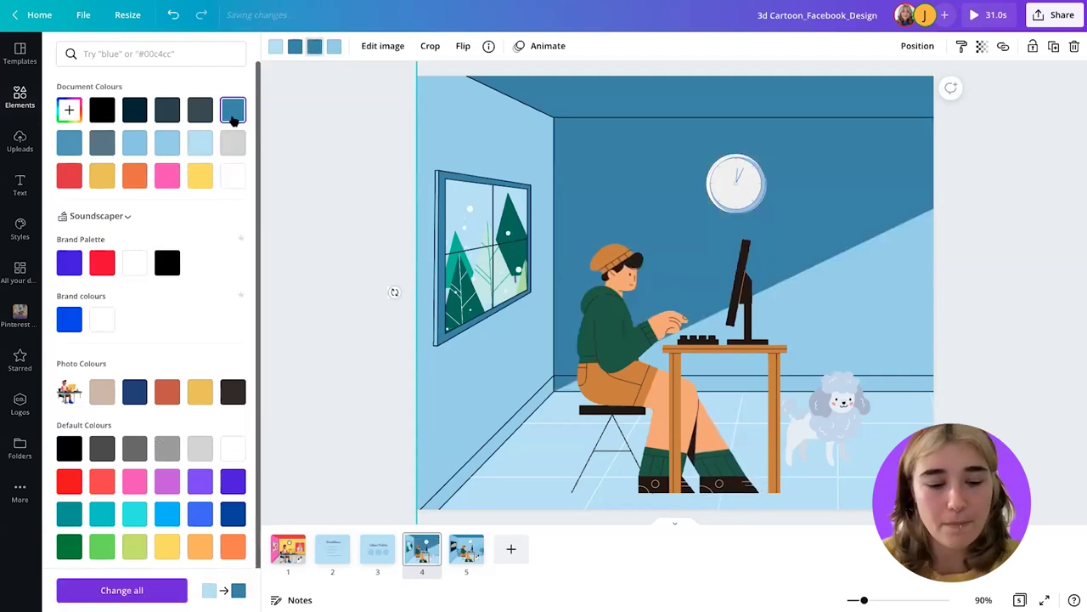
{"action": "left_click", "coordinate": [199, 143]}
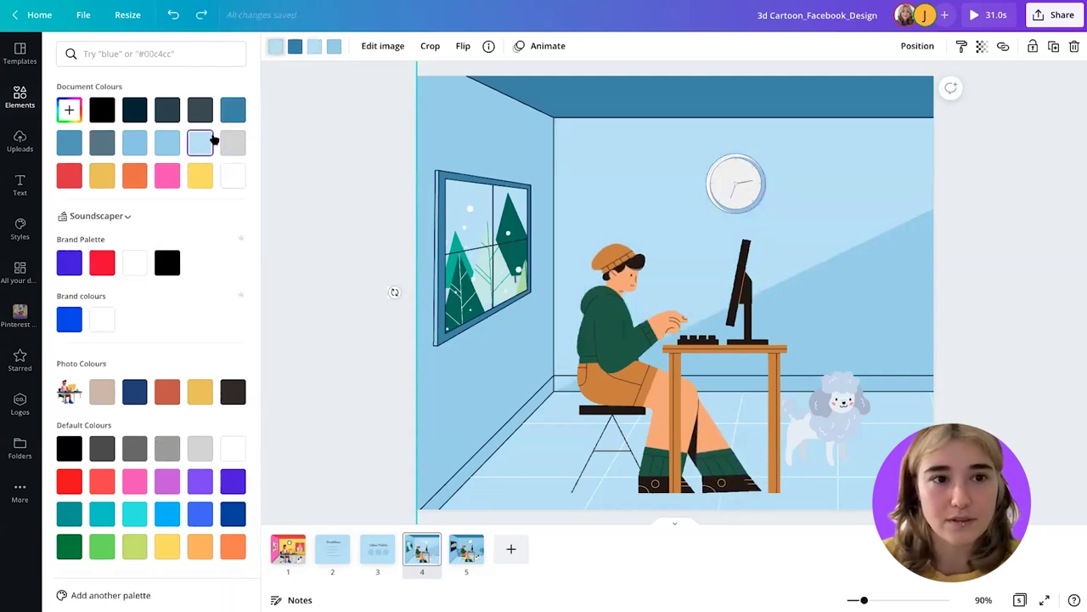
{"action": "left_click", "coordinate": [231, 117]}
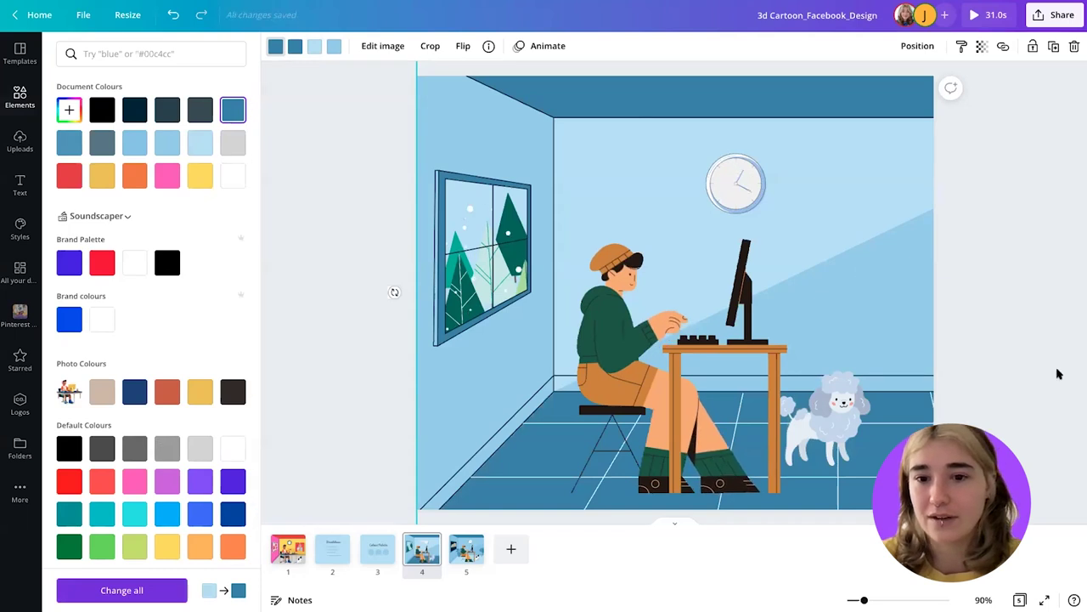
Move the poodle slightly back towards the desk and raise the clock slightly on the back wall.
{"action": "mouse_move", "coordinate": [859, 441]}
{"action": "left_mouse_down"}
{"action": "mouse_move", "coordinate": [850, 449]}
{"action": "mouse_move", "coordinate": [858, 445]}
{"action": "left_mouse_up"}
{"action": "left_click", "coordinate": [1034, 416]}
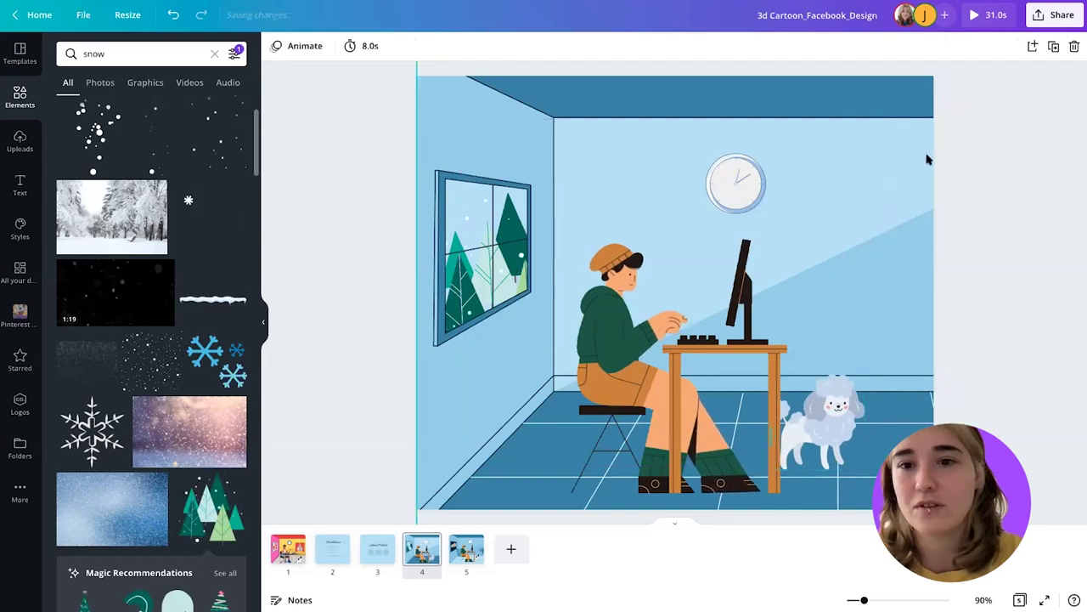
{"action": "left_click", "coordinate": [757, 183]}
{"action": "left_click", "coordinate": [980, 257]}
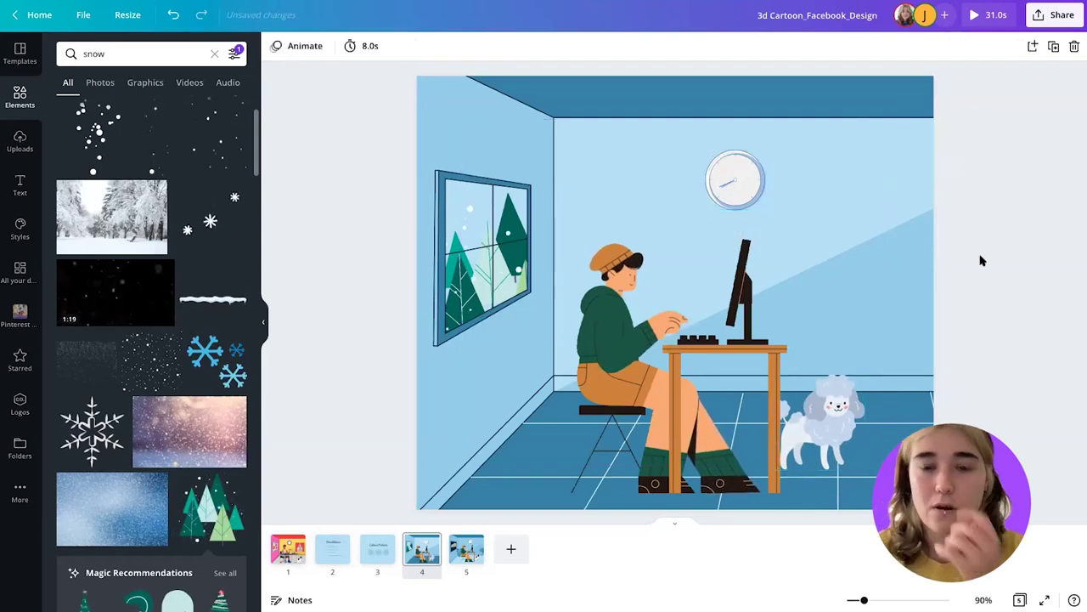
Search the elements for "furniture" and place the rattan chair on page 4, partly beyond the page's right edge behind the poodle.
{"action": "left_click", "coordinate": [297, 557]}
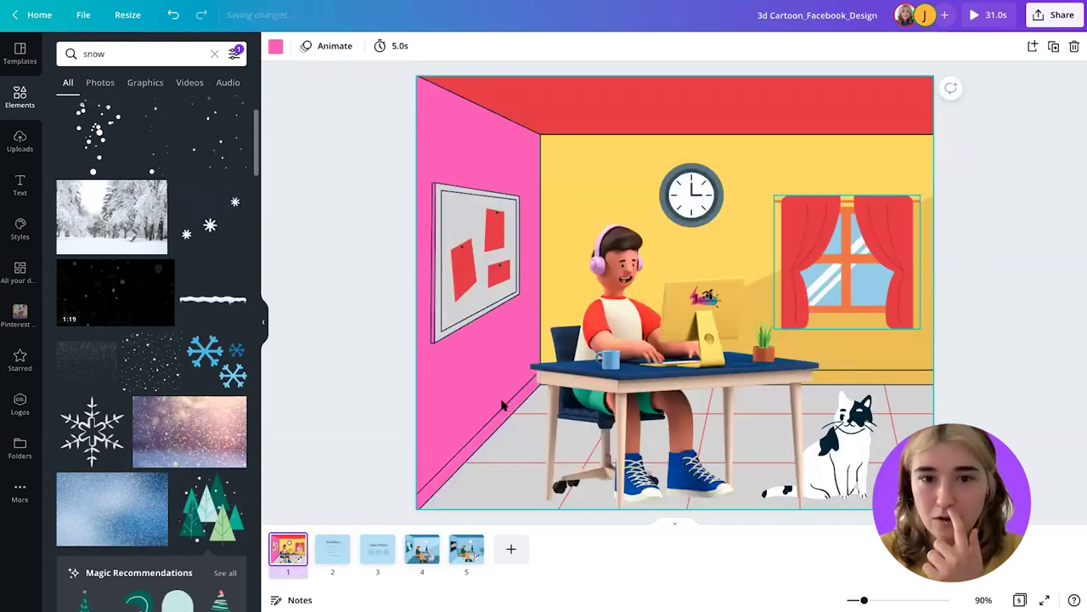
{"action": "left_click", "coordinate": [423, 554]}
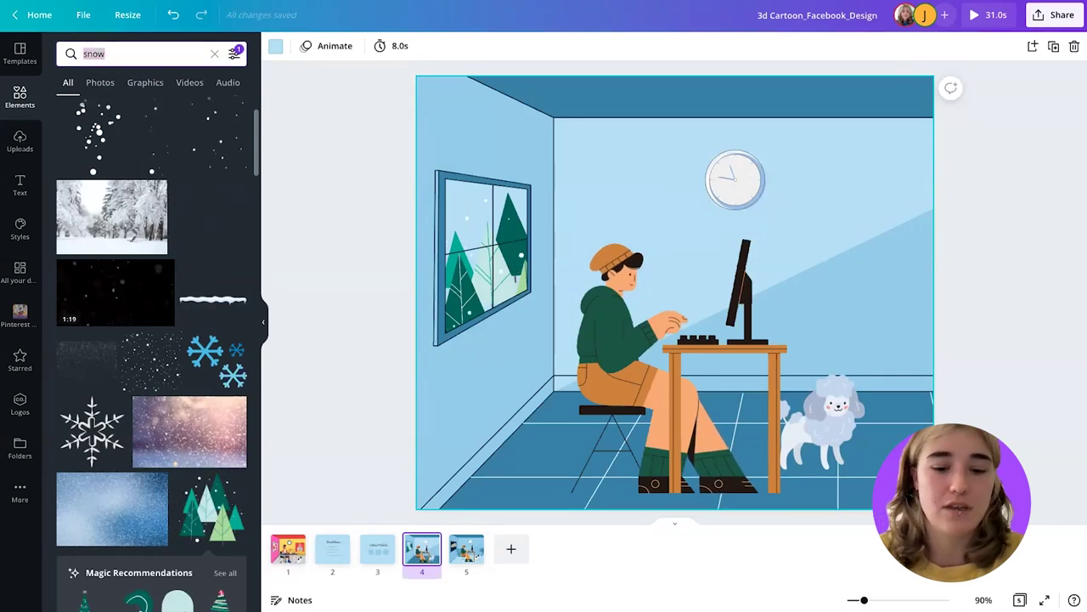
{"action": "type", "text": "furniture"}
{"action": "key", "text": "Return"}
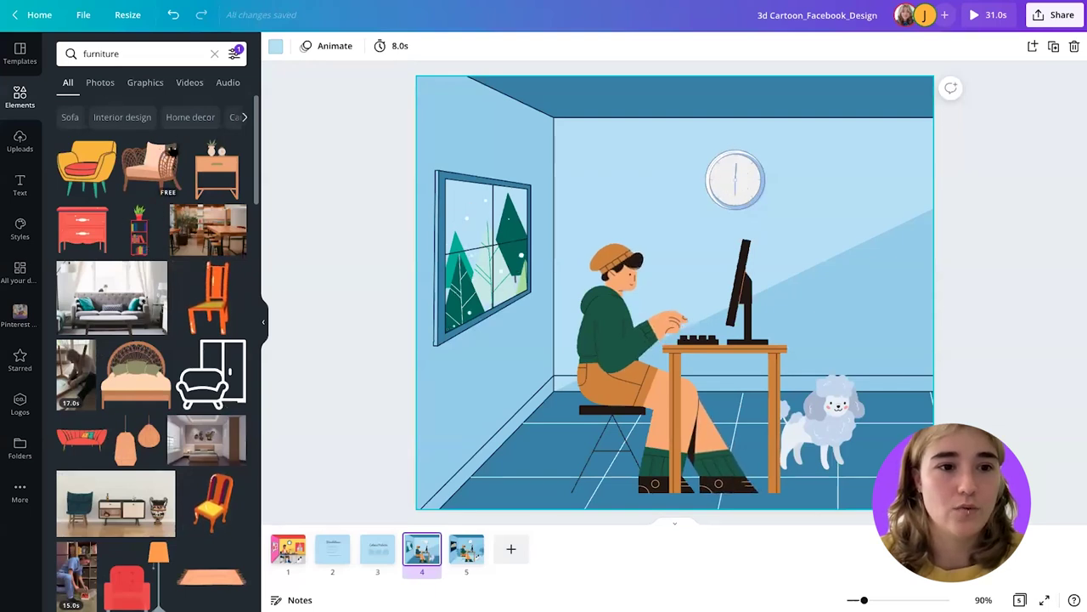
{"action": "left_click", "coordinate": [172, 149]}
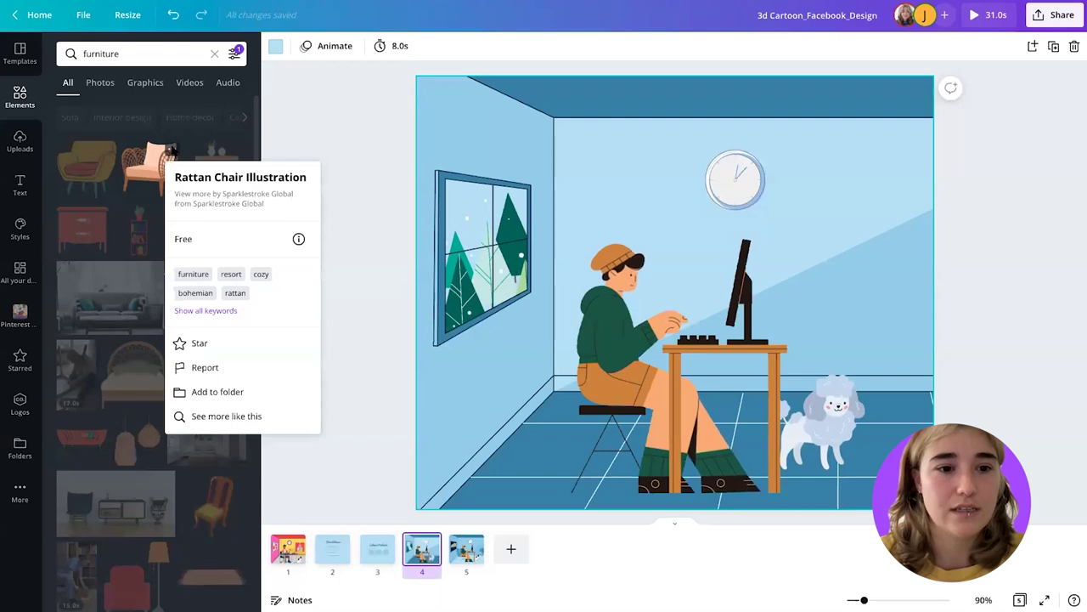
{"action": "left_click", "coordinate": [172, 149]}
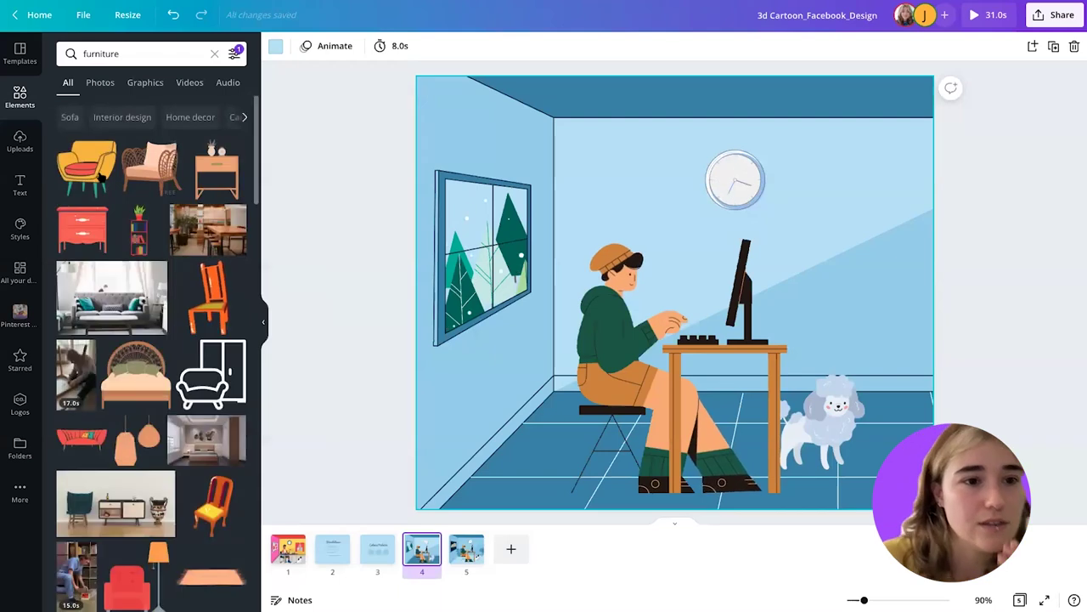
{"action": "left_click", "coordinate": [149, 173]}
{"action": "left_click_drag", "start_coordinate": [646, 293], "coordinate": [935, 358]}
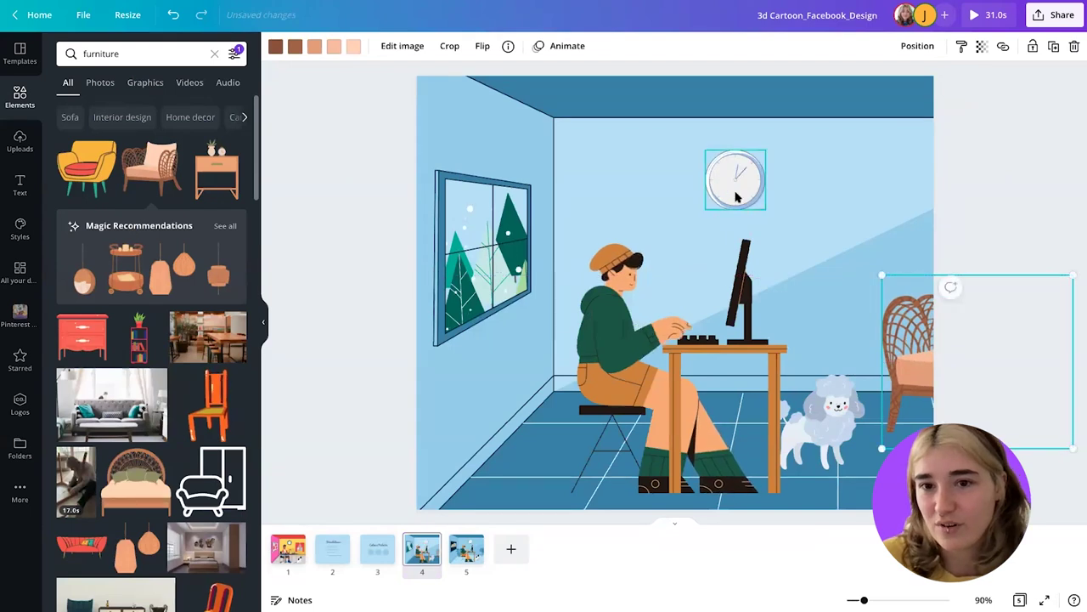
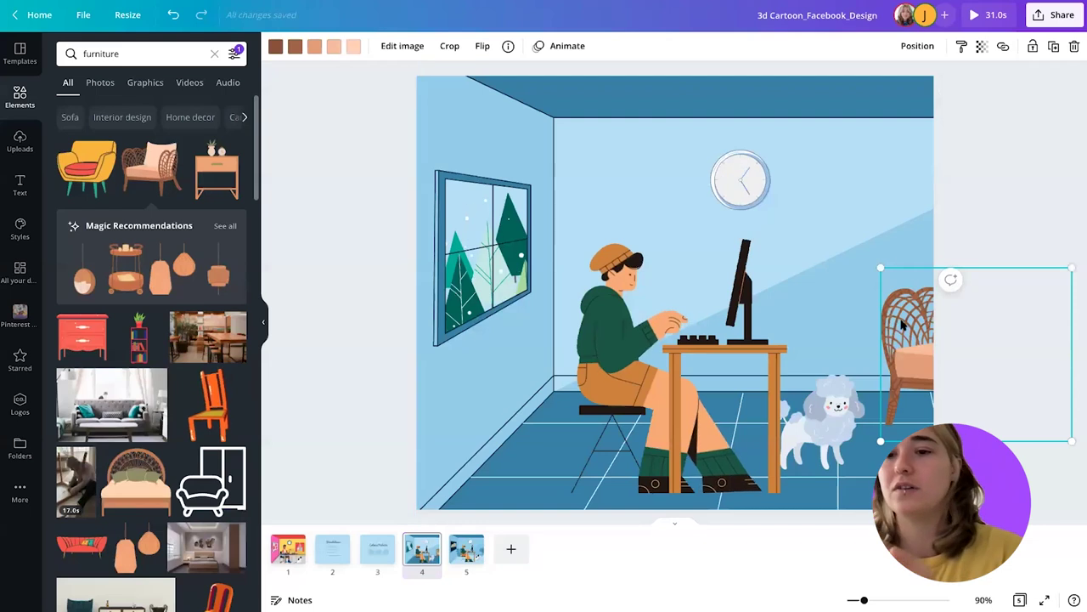
Try recolouring the rattan chair's brown and peach shades with several blue document colours.
{"action": "left_click", "coordinate": [273, 47]}
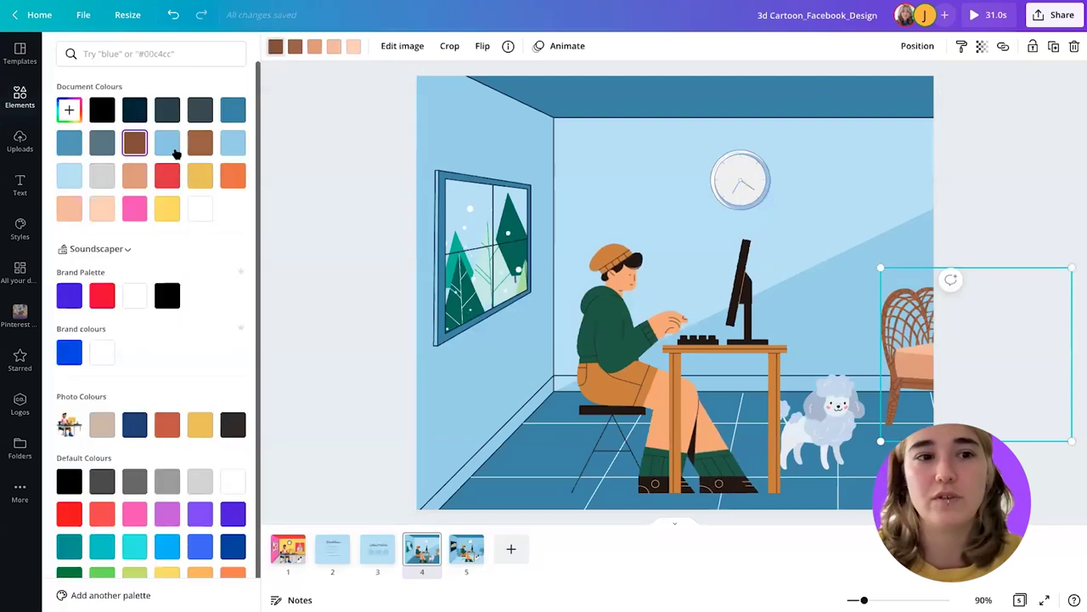
{"action": "left_click", "coordinate": [233, 109]}
{"action": "left_click", "coordinate": [295, 47]}
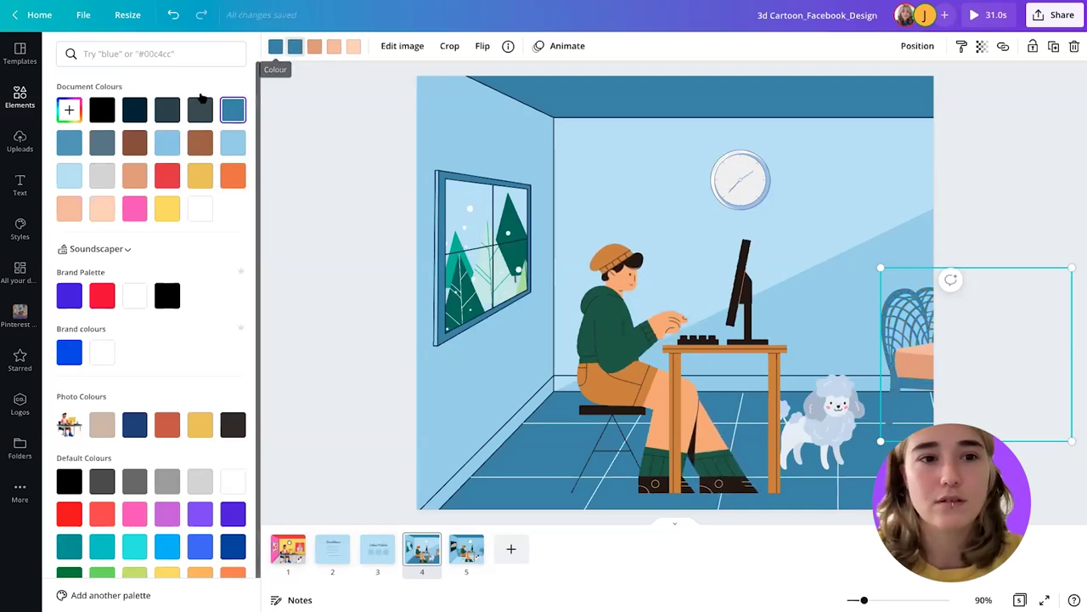
{"action": "left_click", "coordinate": [199, 111]}
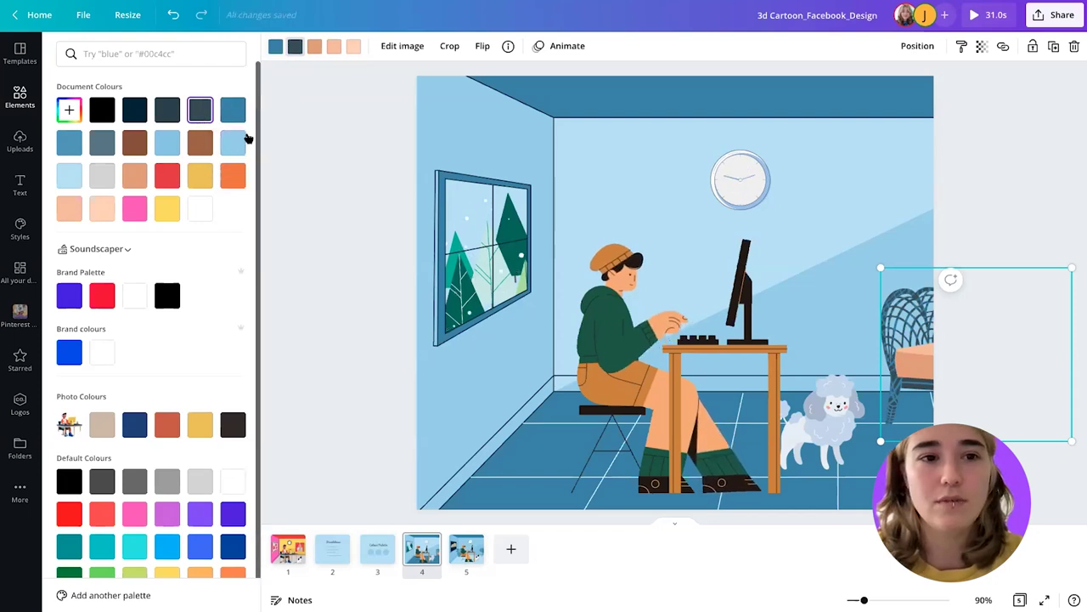
{"action": "left_click", "coordinate": [235, 145]}
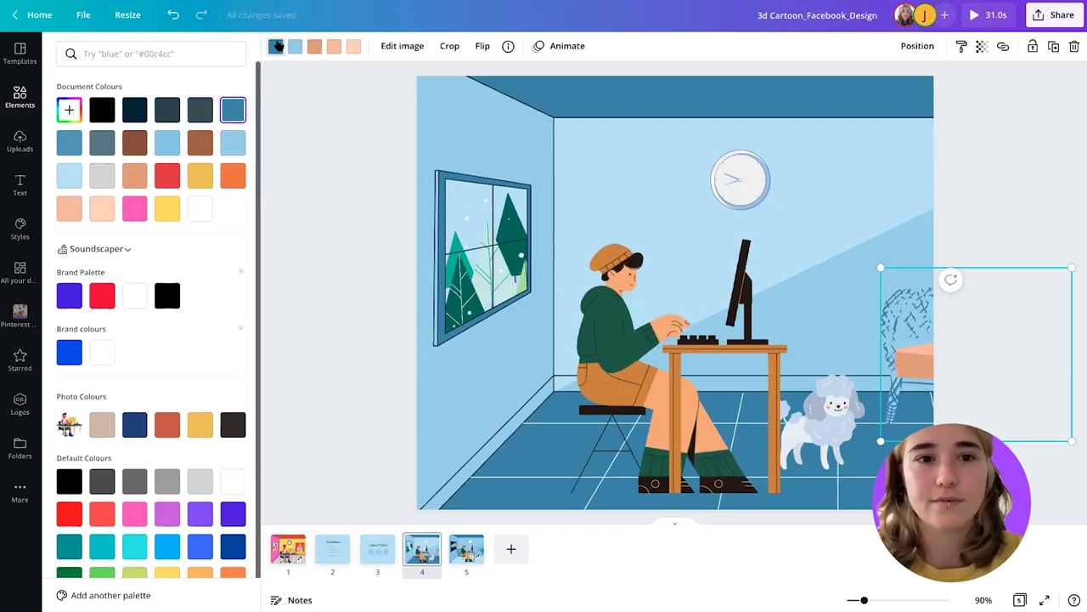
{"action": "left_click", "coordinate": [167, 146]}
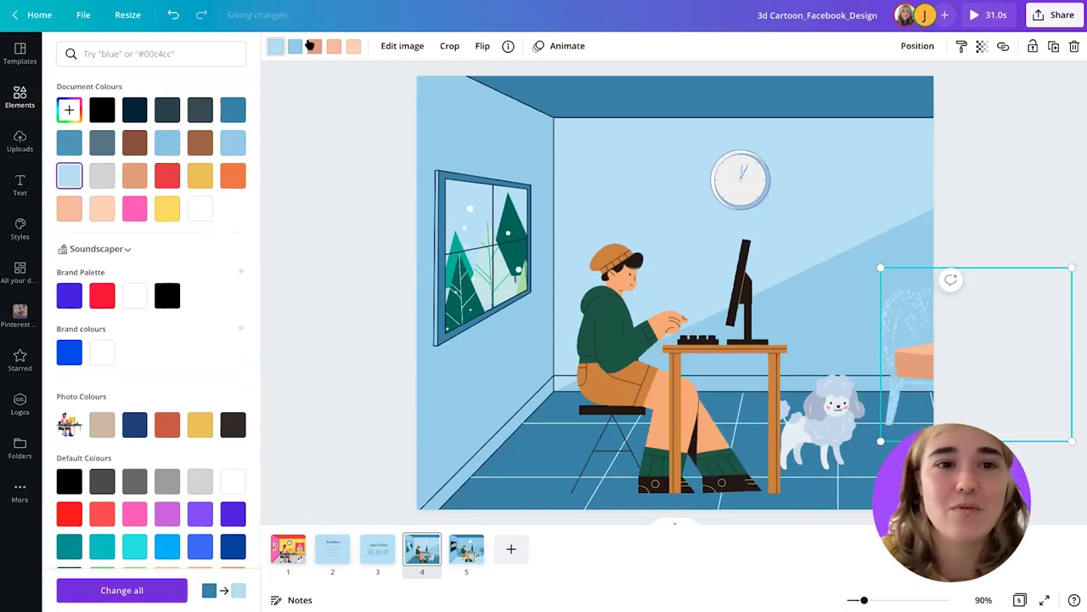
{"action": "left_click", "coordinate": [72, 180]}
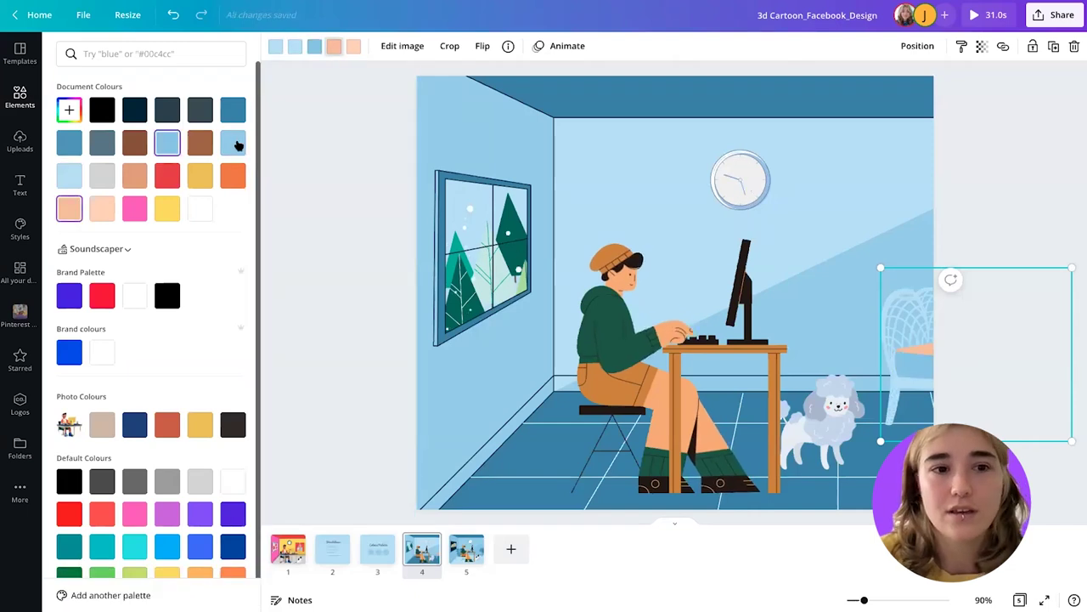
{"action": "left_click", "coordinate": [235, 144]}
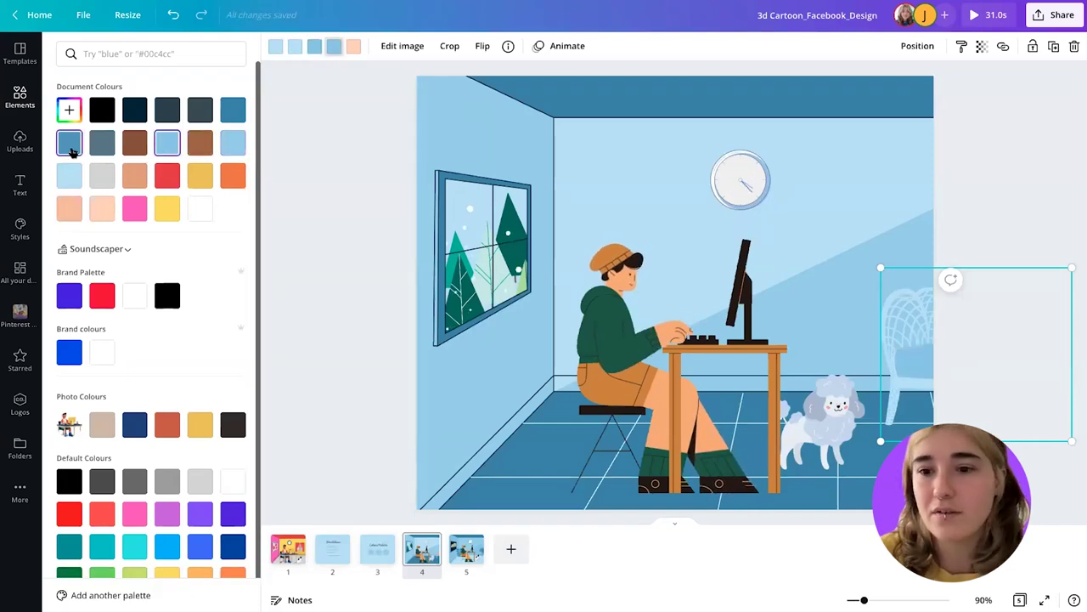
Recolour the rattan chair's frame, weave and cushion shades white and nudge the chair slightly.
{"action": "left_click", "coordinate": [199, 208]}
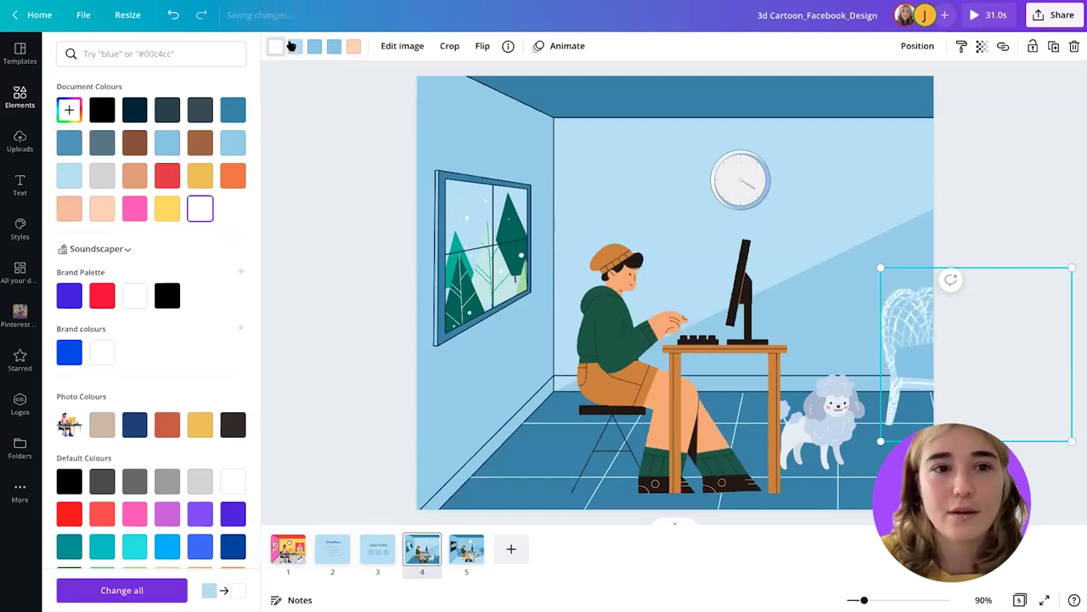
{"action": "left_click", "coordinate": [204, 212]}
{"action": "left_click_drag", "start_coordinate": [917, 331], "coordinate": [920, 329]}
{"action": "left_click", "coordinate": [313, 47]}
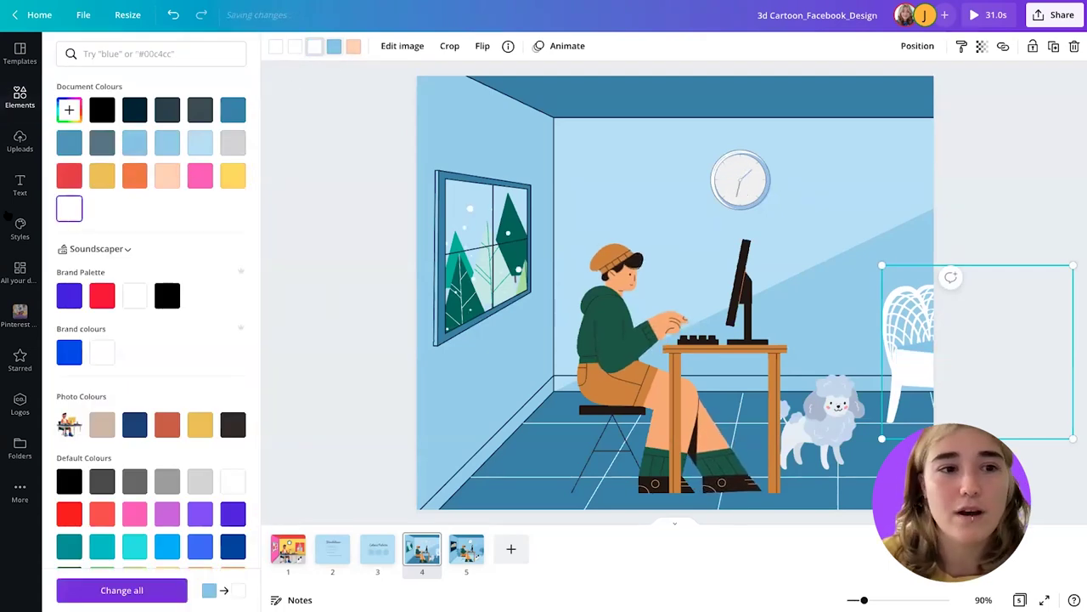
{"action": "left_click", "coordinate": [334, 47]}
{"action": "left_click", "coordinate": [65, 210]}
Recolour the second shade of the chair's woven frame with the custom blue #6AB0DF.
{"action": "left_click", "coordinate": [293, 47]}
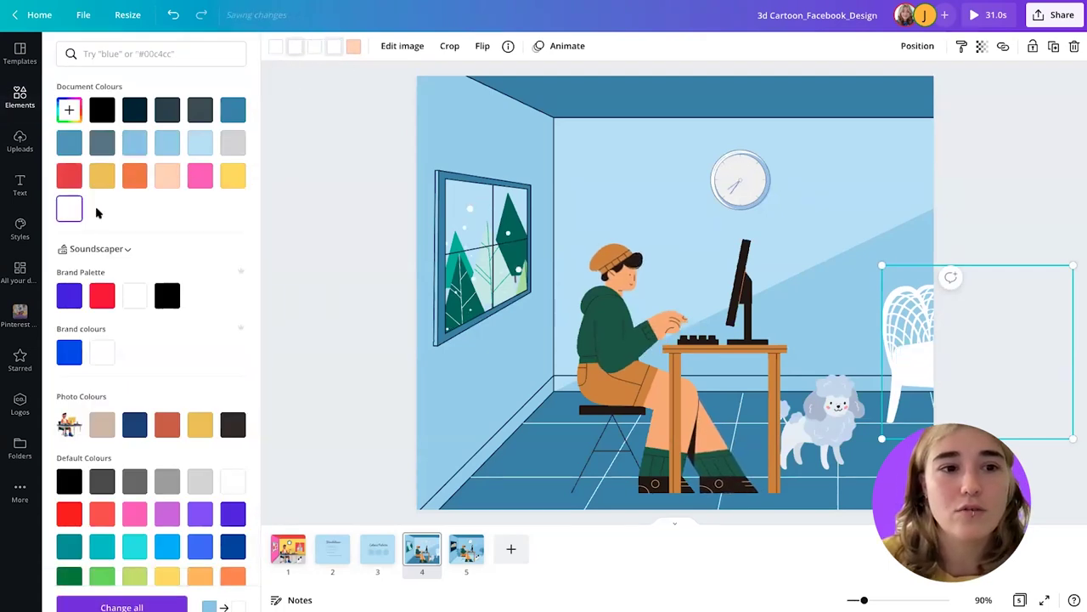
{"action": "left_click", "coordinate": [168, 141]}
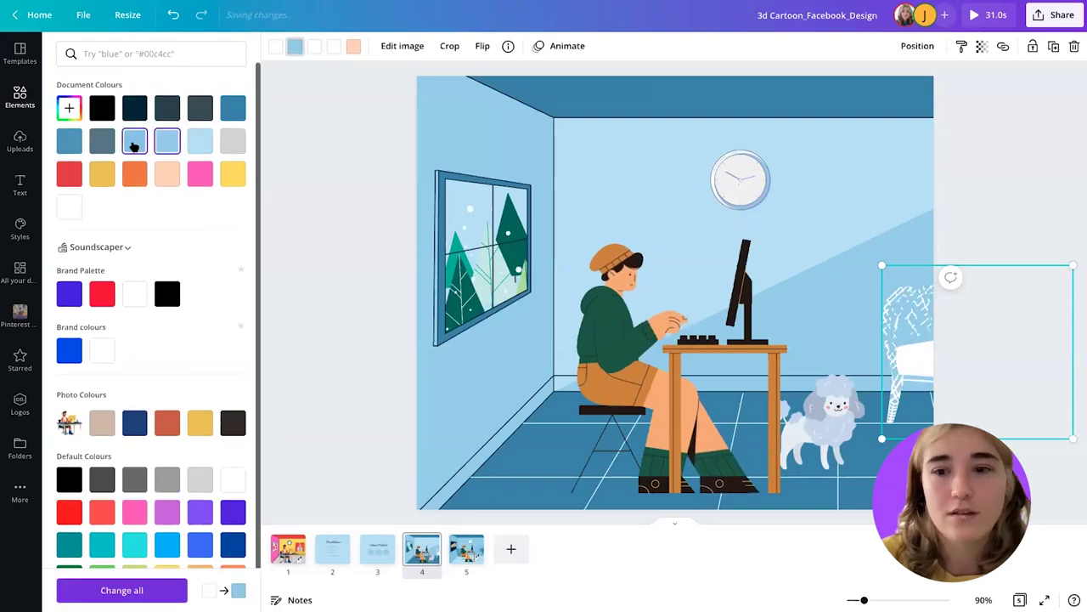
{"action": "left_click", "coordinate": [68, 109]}
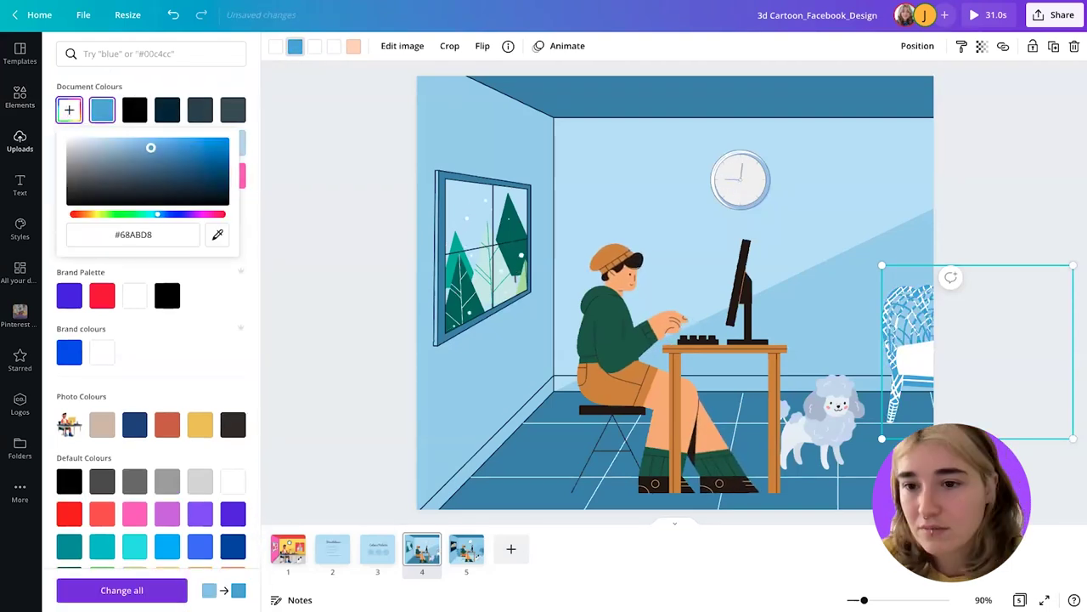
{"action": "left_click_drag", "start_coordinate": [153, 146], "coordinate": [152, 145]}
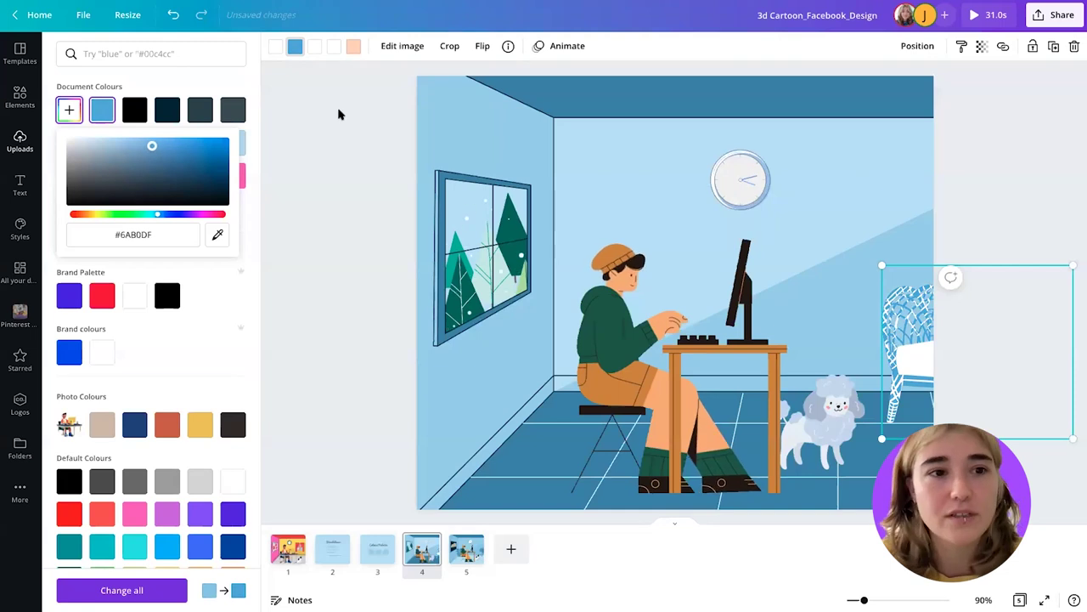
{"action": "left_click", "coordinate": [337, 113]}
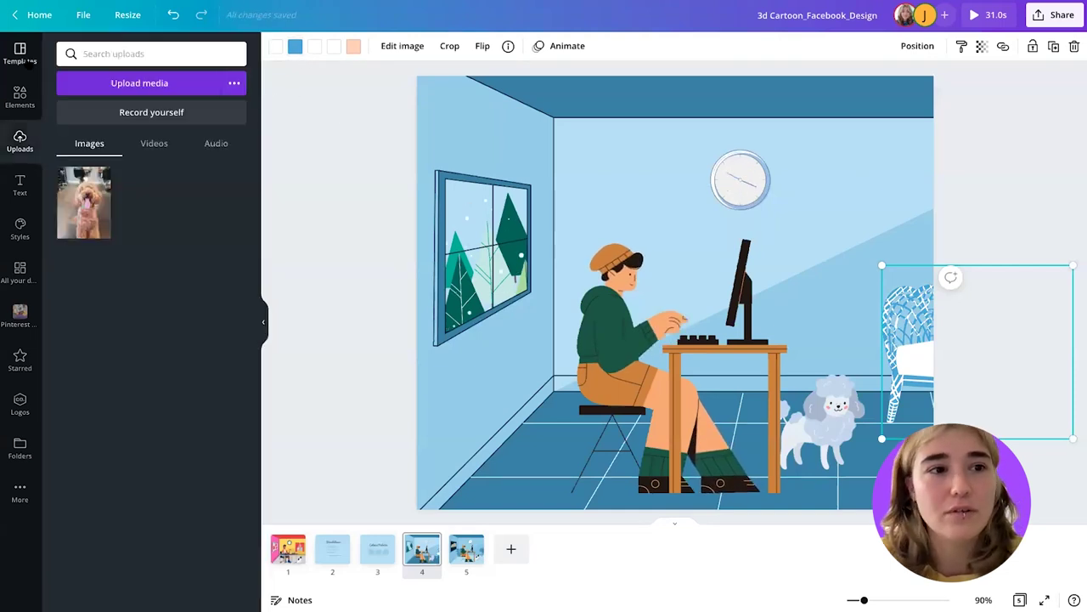
Apply the same custom blue to the chair frame's remaining white shade and deselect the chair.
{"action": "left_click", "coordinate": [24, 96]}
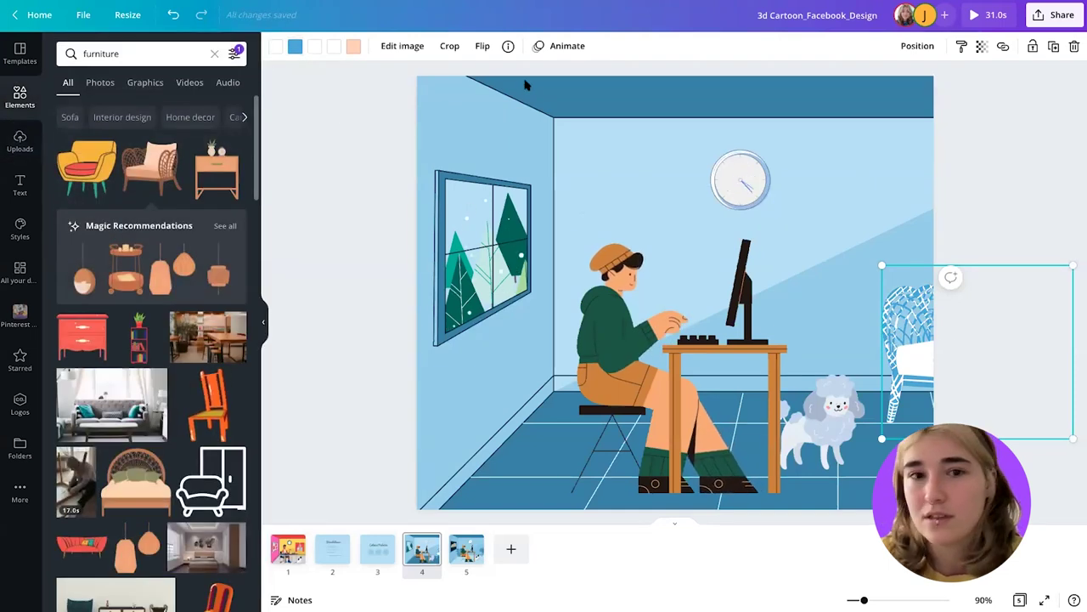
{"action": "left_click", "coordinate": [297, 48]}
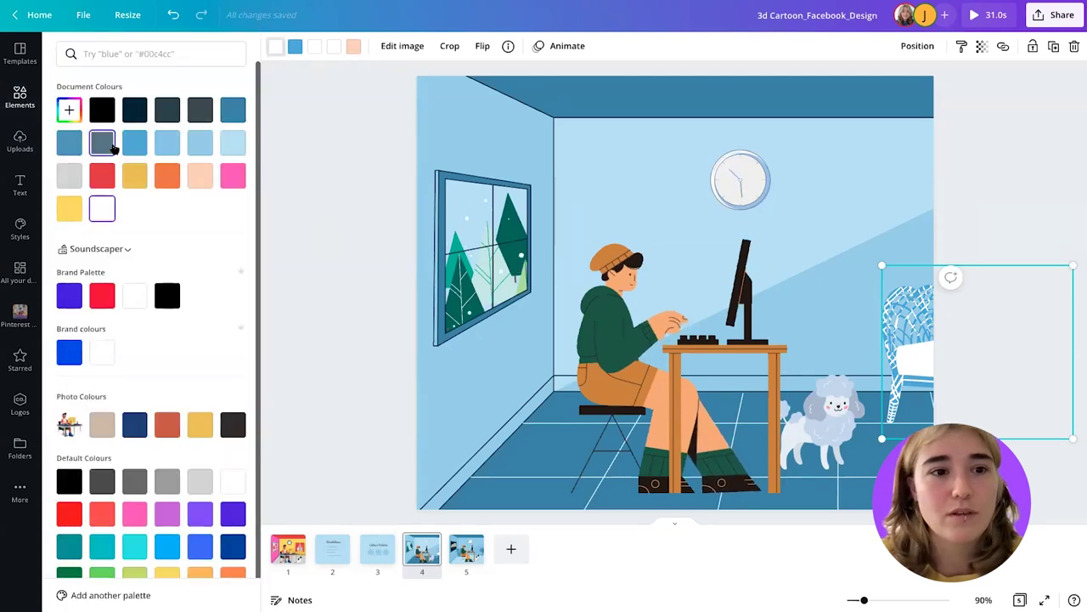
{"action": "left_click", "coordinate": [133, 142]}
{"action": "key", "text": "Escape"}
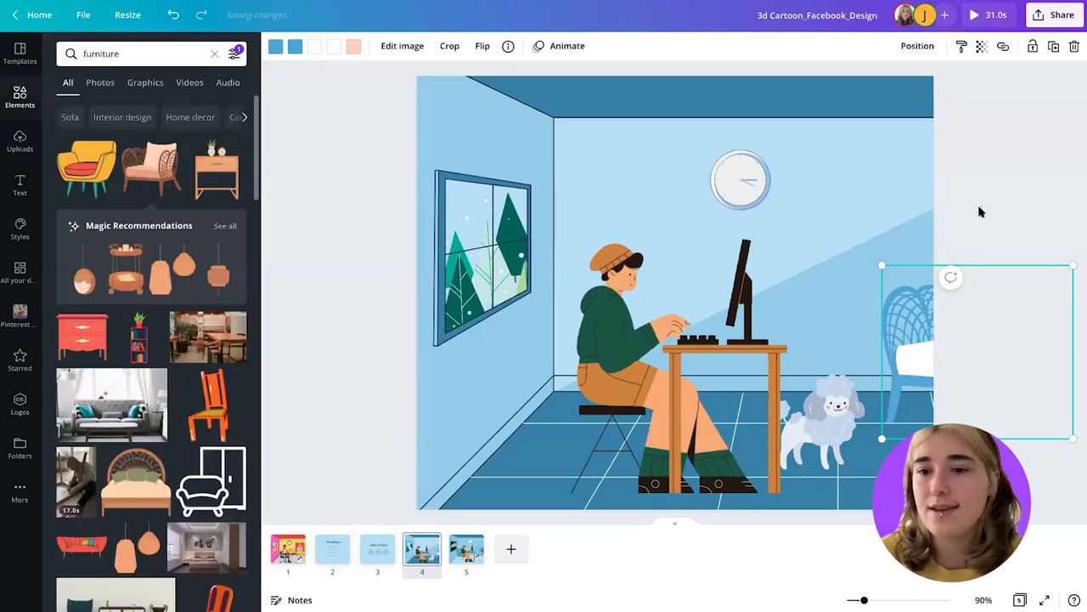
{"action": "left_click", "coordinate": [979, 212]}
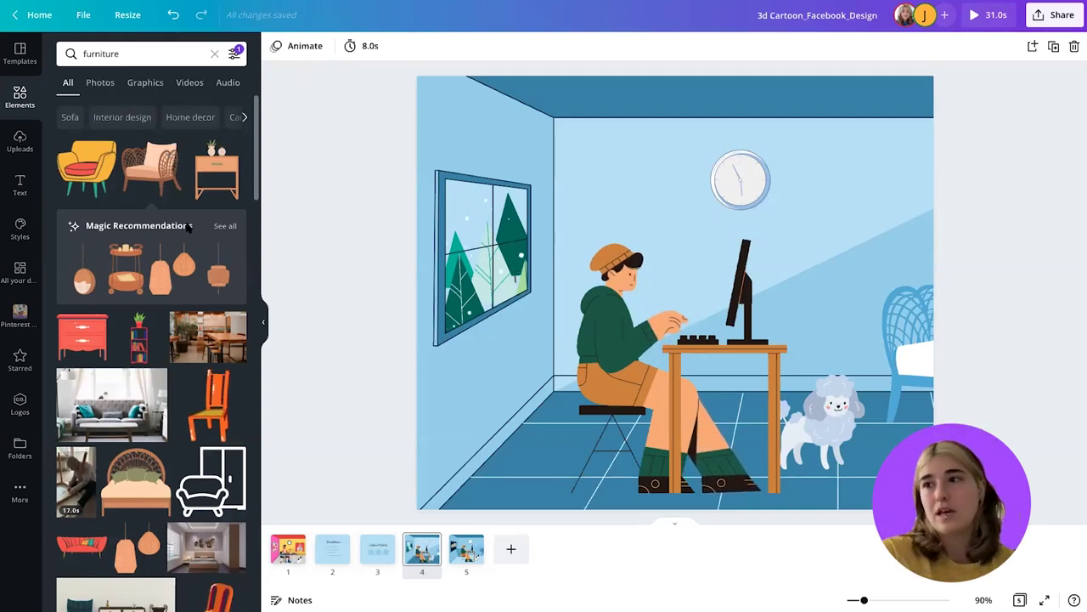
Add the leafy potted plant from the rattan chair's Magic Recommendations and place it slightly enlarged between the window and the person.
{"action": "scroll", "coordinate": [188, 228], "scroll_direction": "down", "scroll_amount": 2}
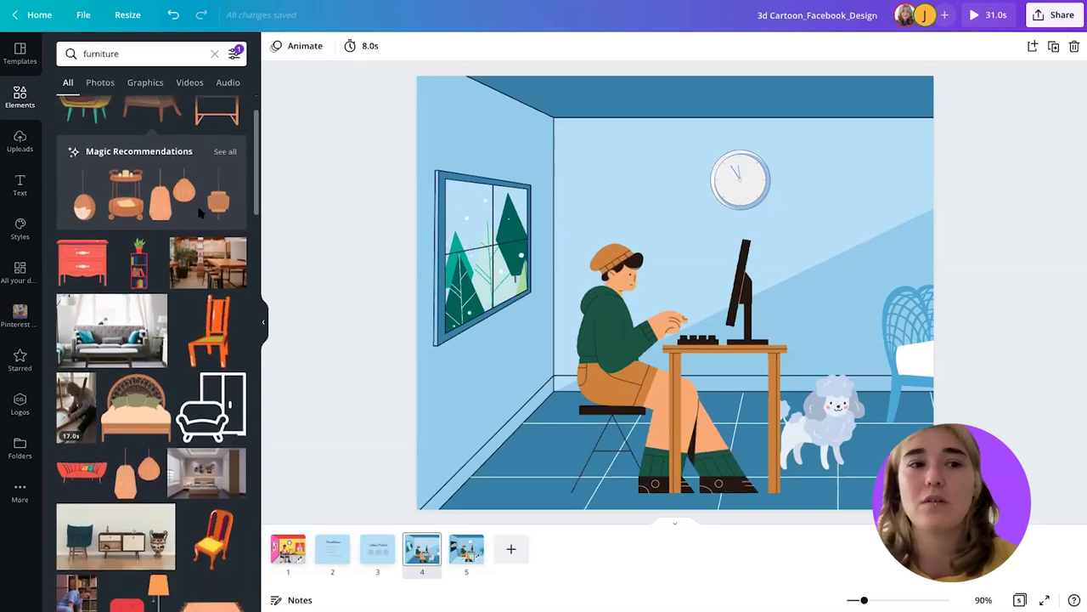
{"action": "scroll", "coordinate": [221, 204], "scroll_direction": "up", "scroll_amount": 1}
{"action": "left_click", "coordinate": [225, 192]}
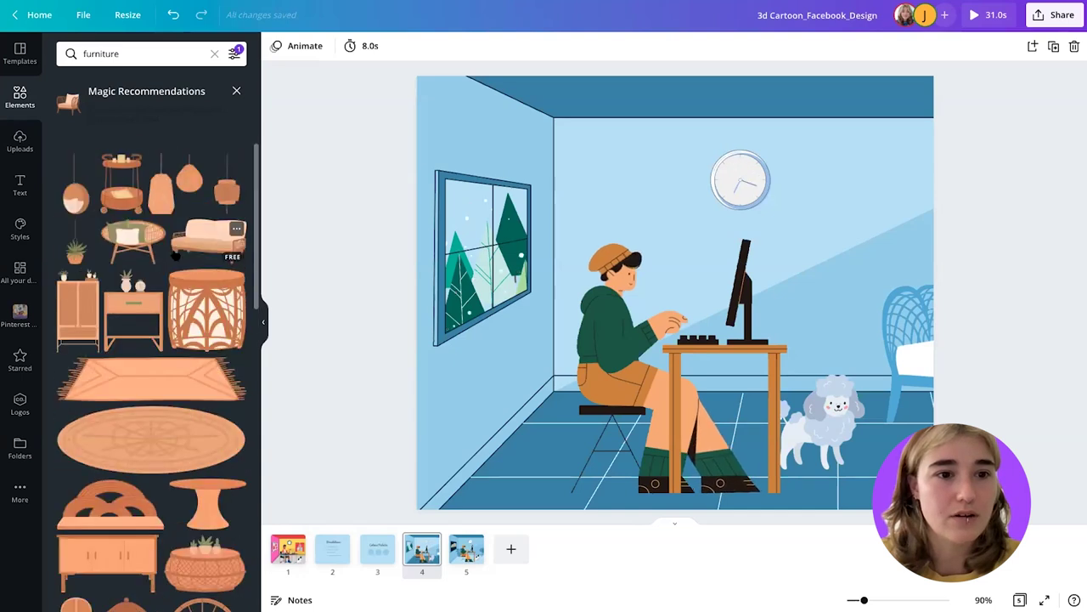
{"action": "scroll", "coordinate": [174, 254], "scroll_direction": "down", "scroll_amount": 5}
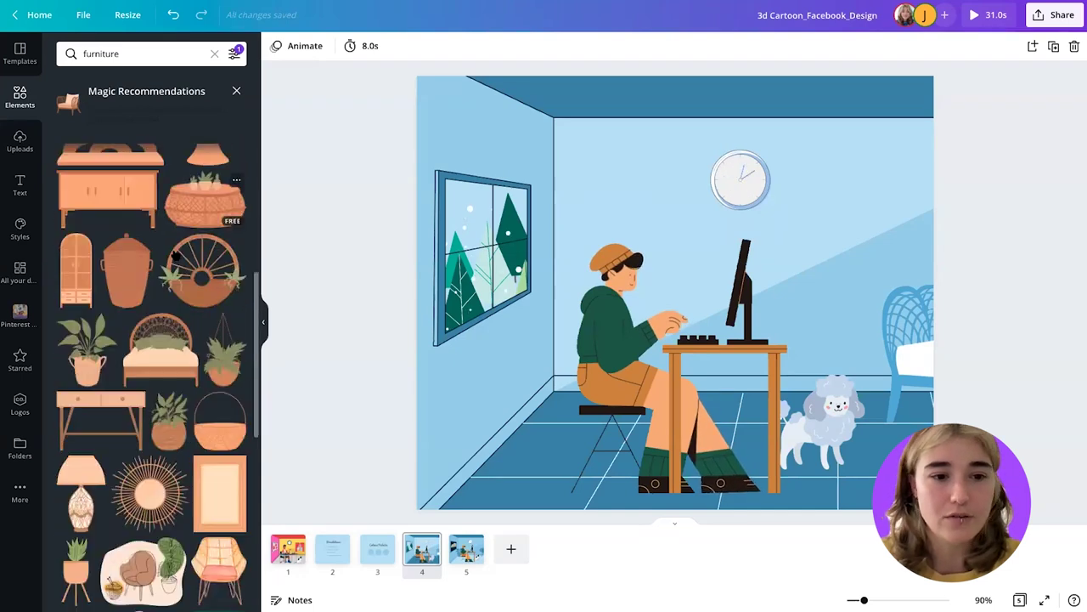
{"action": "scroll", "coordinate": [174, 255], "scroll_direction": "down", "scroll_amount": 1}
{"action": "left_click", "coordinate": [85, 331]}
{"action": "left_click_drag", "start_coordinate": [681, 317], "coordinate": [569, 362]}
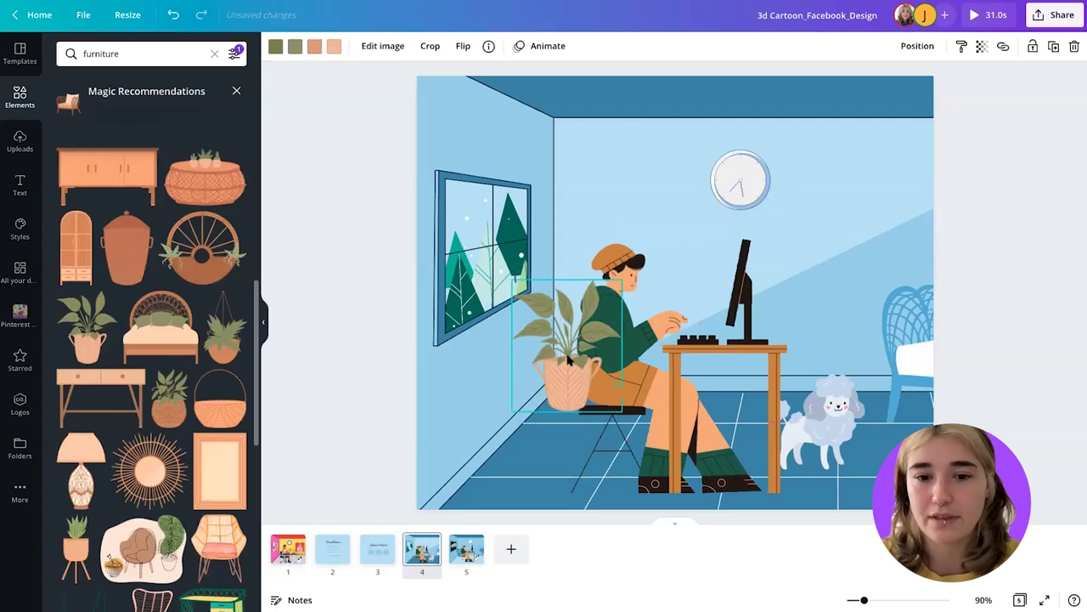
{"action": "left_click_drag", "start_coordinate": [622, 280], "coordinate": [629, 272]}
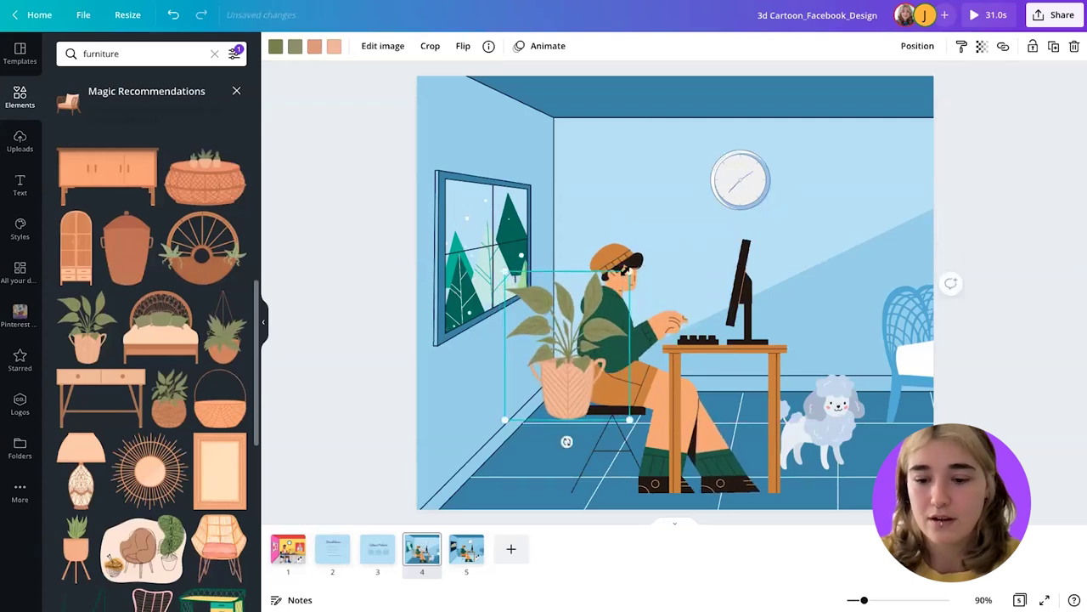
Layer the potted plant behind the seated person and shift it slightly toward the window.
{"action": "key", "text": "ctrl+["}
{"action": "key", "text": "ctrl+["}
{"action": "key", "text": "ctrl+]"}
{"action": "left_click_drag", "start_coordinate": [550, 382], "coordinate": [543, 386]}
Rearrange the scene by nudging the person at the desk and the poodle away from the plant and centring the clock more over the desk.
{"action": "left_click", "coordinate": [703, 401]}
{"action": "left_click", "coordinate": [822, 420], "text": "shift"}
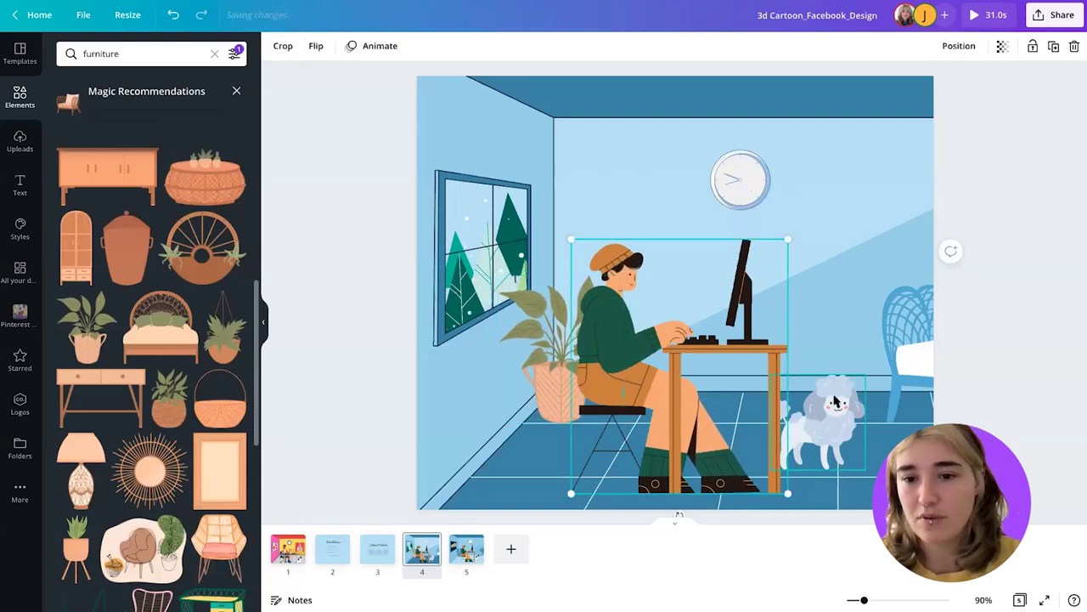
{"action": "left_click_drag", "start_coordinate": [744, 329], "coordinate": [747, 327]}
{"action": "left_click", "coordinate": [866, 431]}
{"action": "left_click_drag", "start_coordinate": [867, 432], "coordinate": [853, 425]}
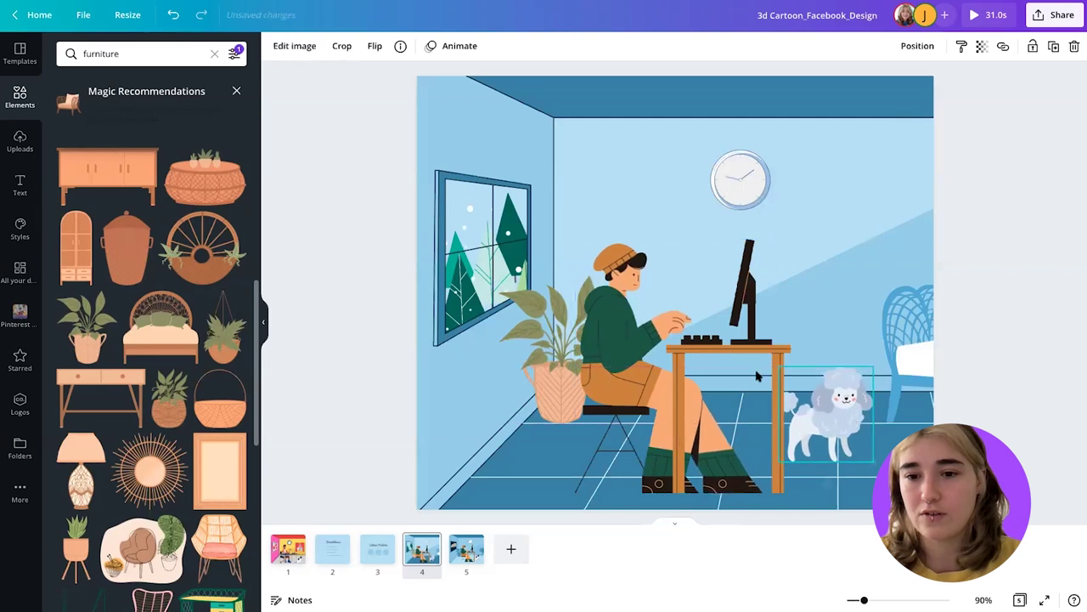
{"action": "left_click_drag", "start_coordinate": [750, 356], "coordinate": [754, 357]}
{"action": "left_click_drag", "start_coordinate": [725, 193], "coordinate": [703, 197]}
{"action": "left_click", "coordinate": [1017, 243]}
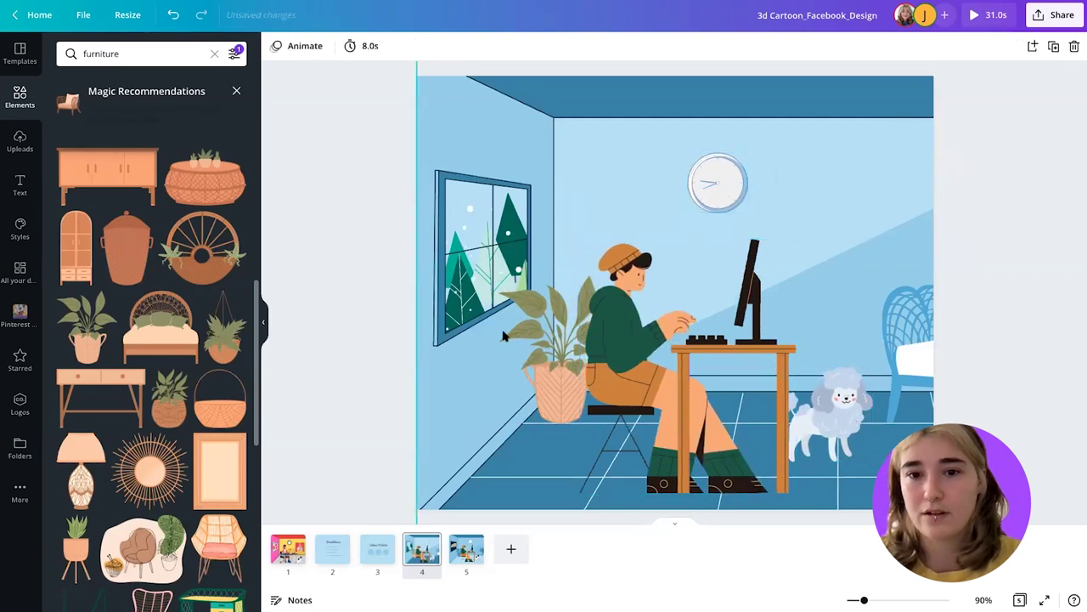
Try recolouring both green leaf shades of the potted plant with the medium blue document colour.
{"action": "left_click", "coordinate": [553, 355]}
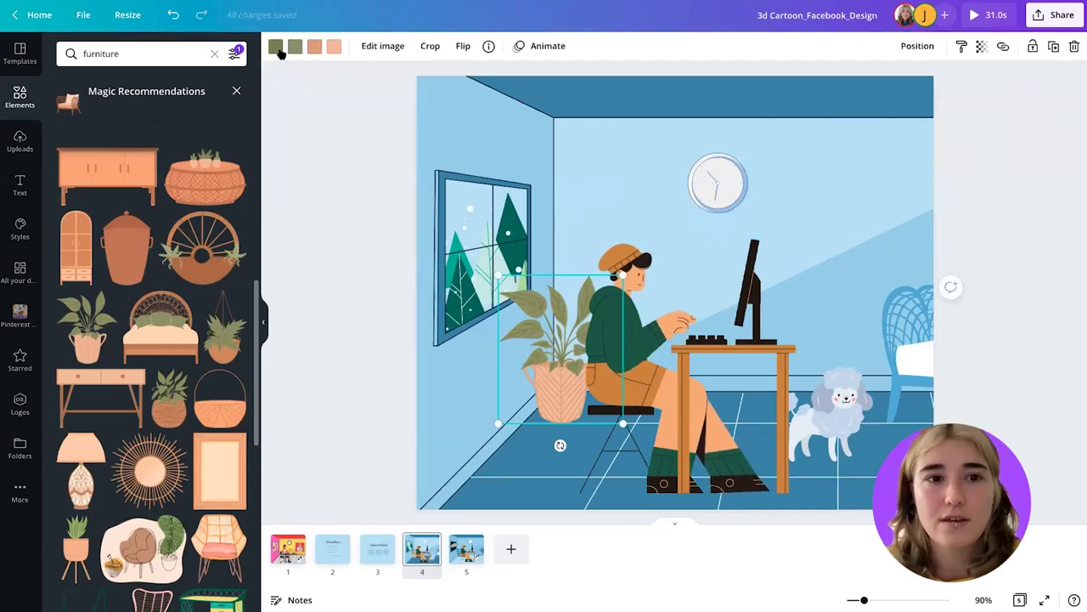
{"action": "left_click", "coordinate": [276, 48]}
{"action": "left_click", "coordinate": [136, 145]}
{"action": "left_click", "coordinate": [295, 47]}
{"action": "left_click", "coordinate": [138, 146]}
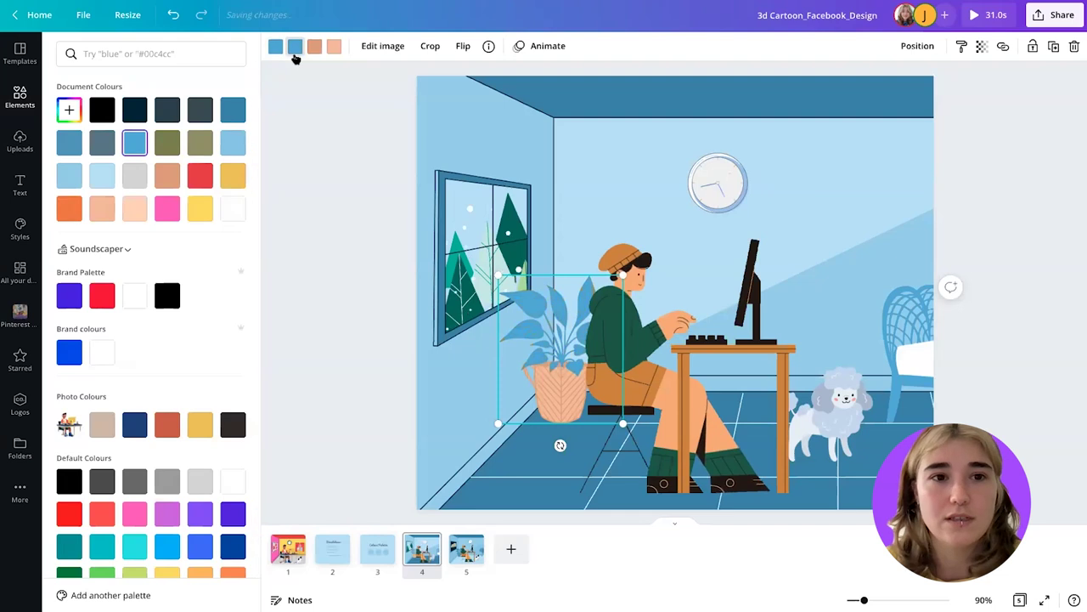
Try olive green and several light blue document colours on the plant pot's two peach shades.
{"action": "left_click", "coordinate": [174, 178]}
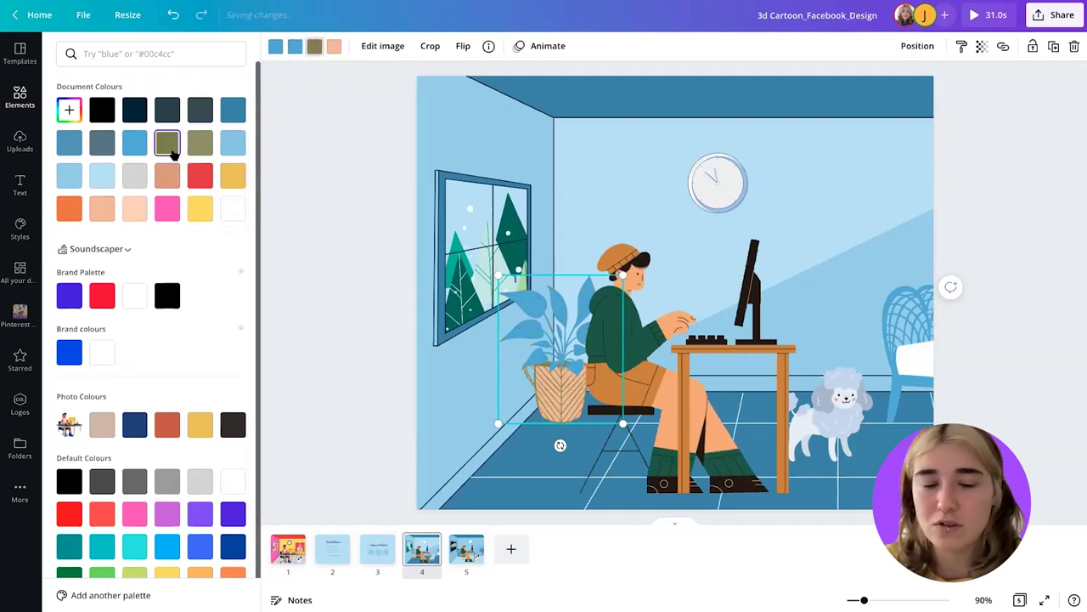
{"action": "left_click", "coordinate": [234, 143]}
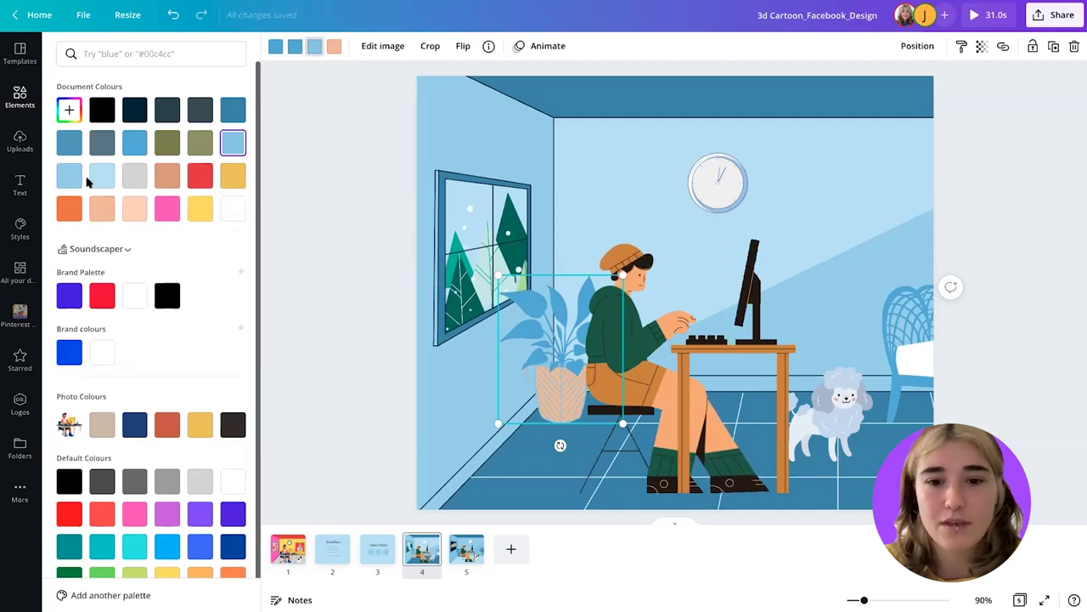
{"action": "left_click", "coordinate": [334, 48]}
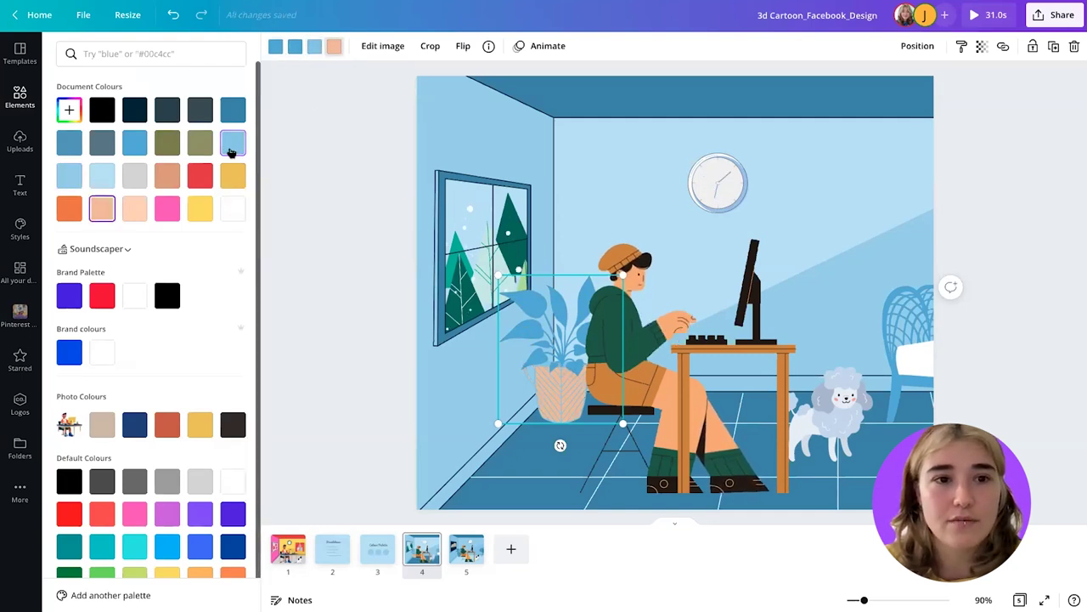
{"action": "left_click", "coordinate": [231, 148]}
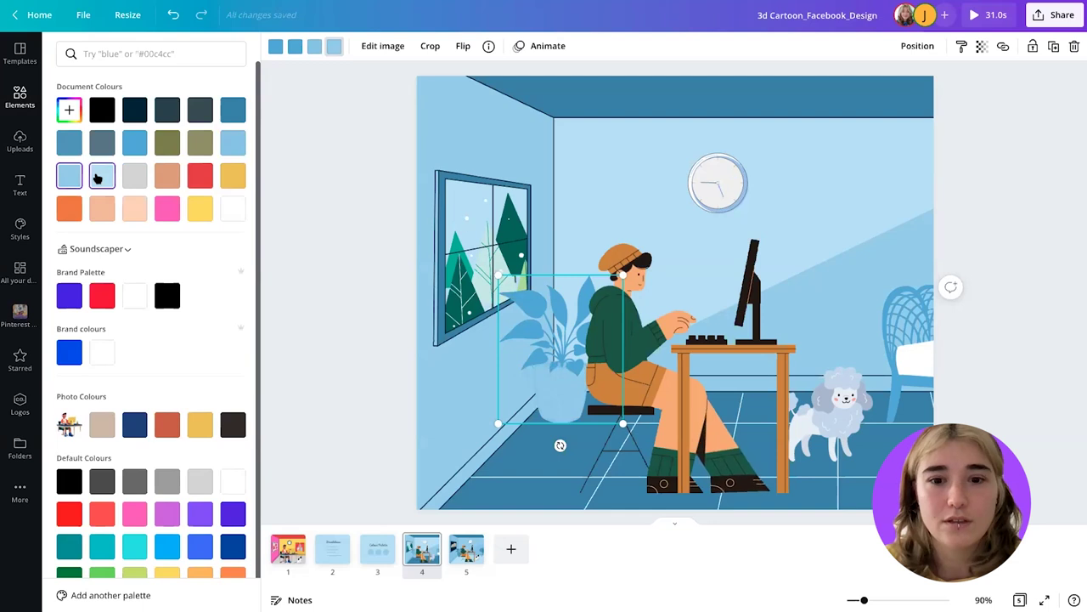
{"action": "left_click", "coordinate": [100, 176]}
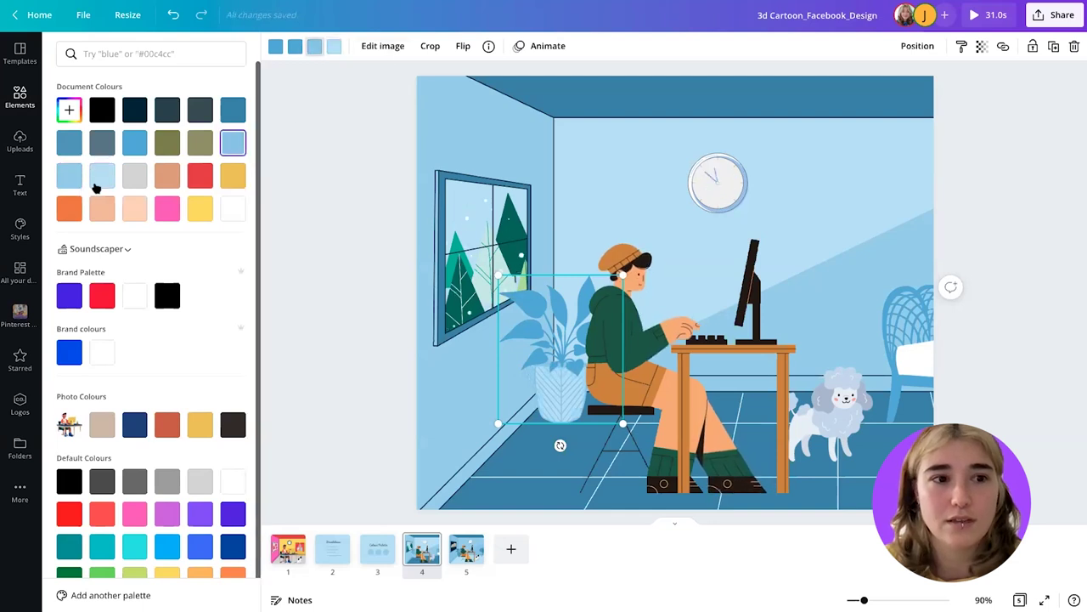
{"action": "left_click", "coordinate": [99, 182]}
{"action": "left_click", "coordinate": [1026, 403]}
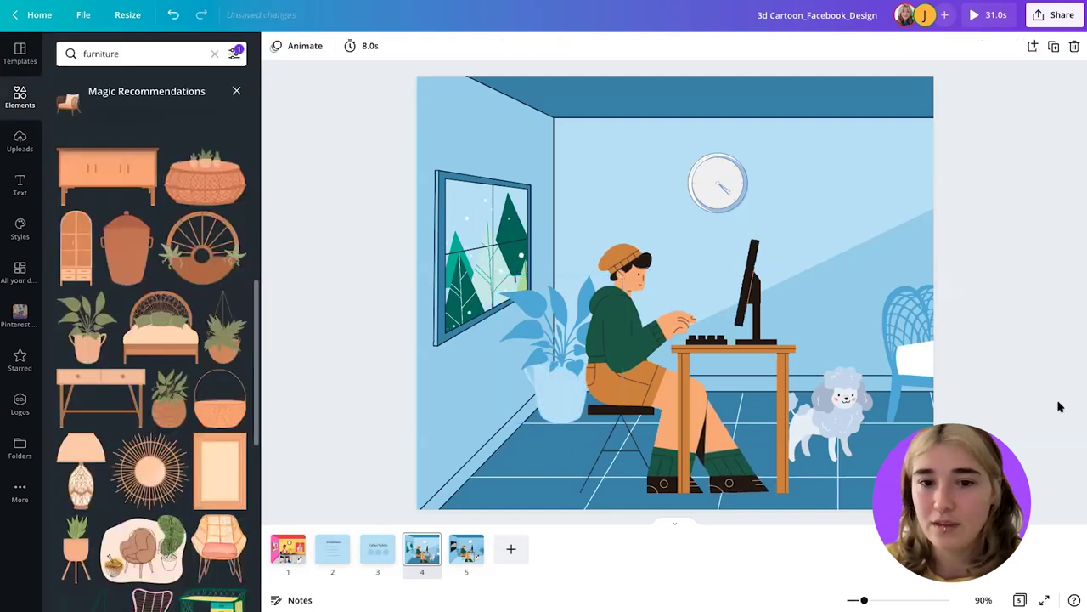
Recolour both shades of the plant pot with the medium blue document colour used on the leaves.
{"action": "left_click", "coordinate": [570, 367]}
{"action": "left_click", "coordinate": [334, 46]}
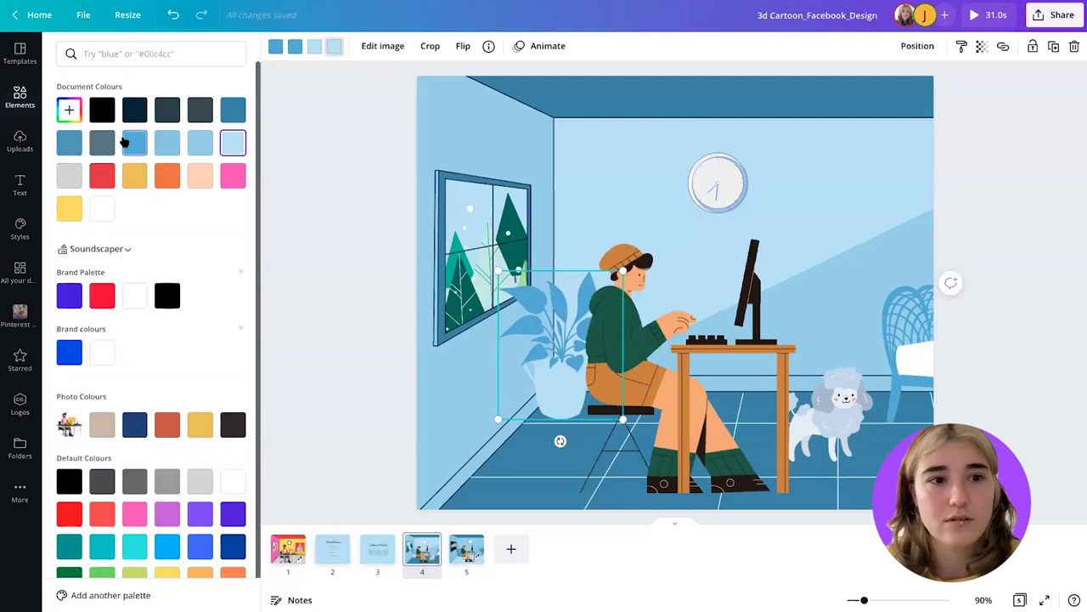
{"action": "left_click", "coordinate": [135, 143]}
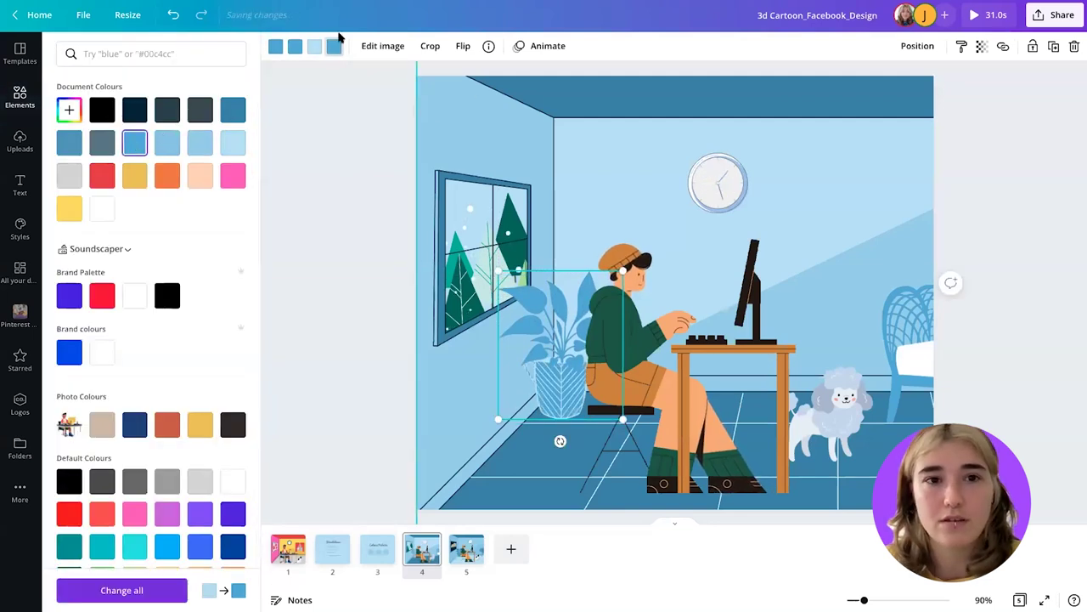
{"action": "left_click", "coordinate": [314, 46]}
{"action": "left_click", "coordinate": [134, 143]}
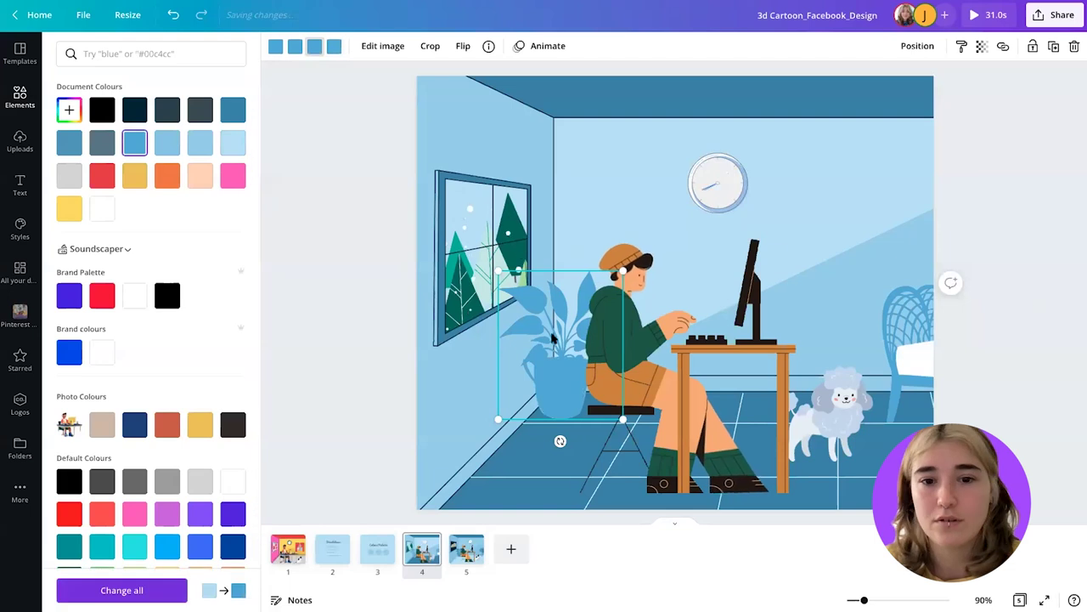
Recolour both leaf shades of the plant with the darker blue document colour matching the floor and deselect it.
{"action": "left_click", "coordinate": [293, 47]}
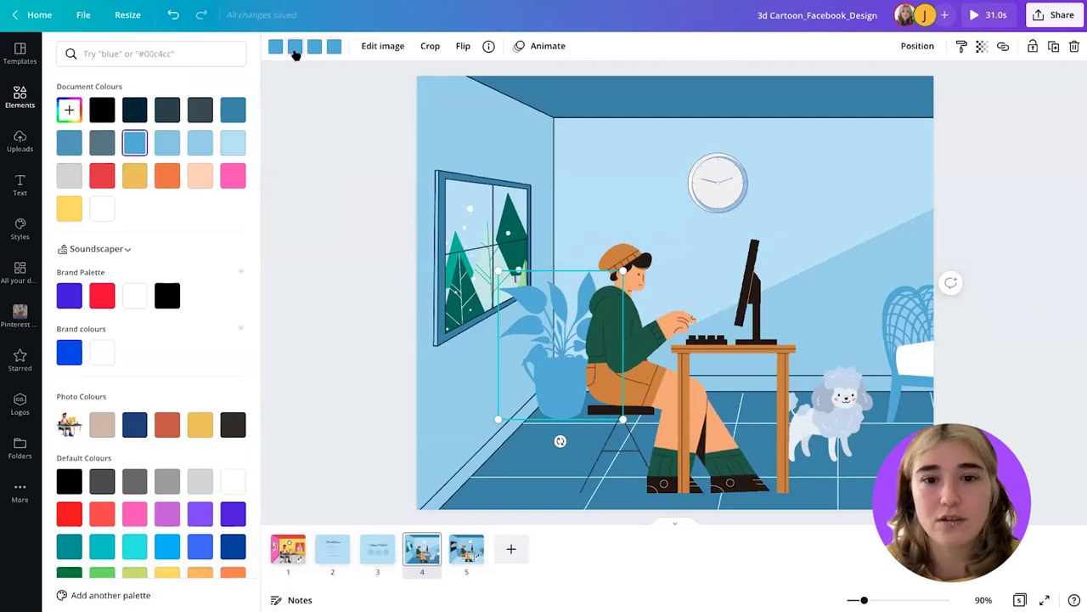
{"action": "left_click", "coordinate": [295, 48]}
{"action": "left_click", "coordinate": [293, 47]}
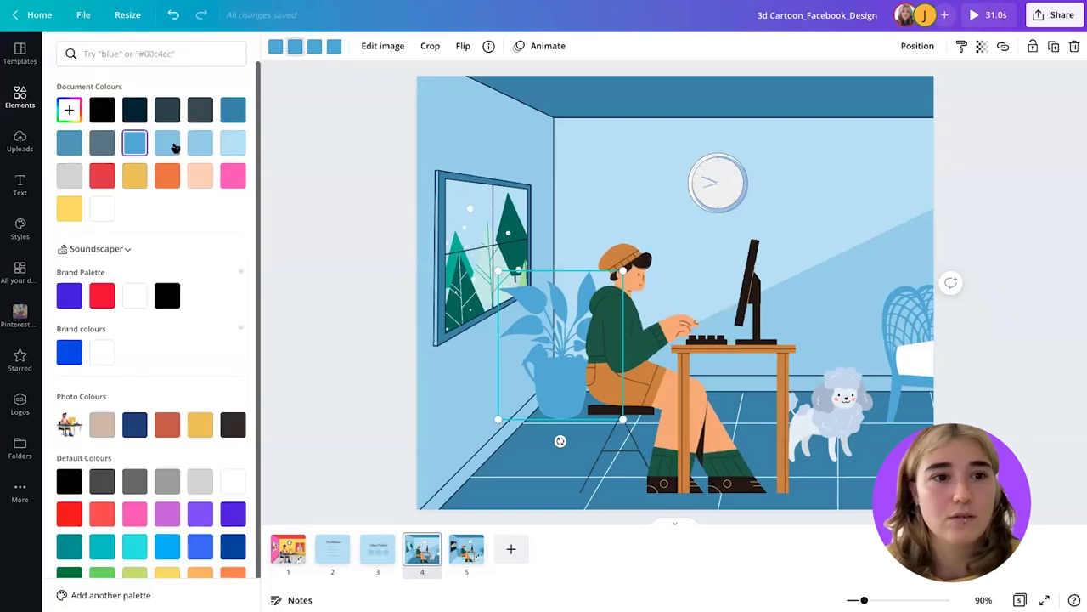
{"action": "left_click", "coordinate": [234, 113]}
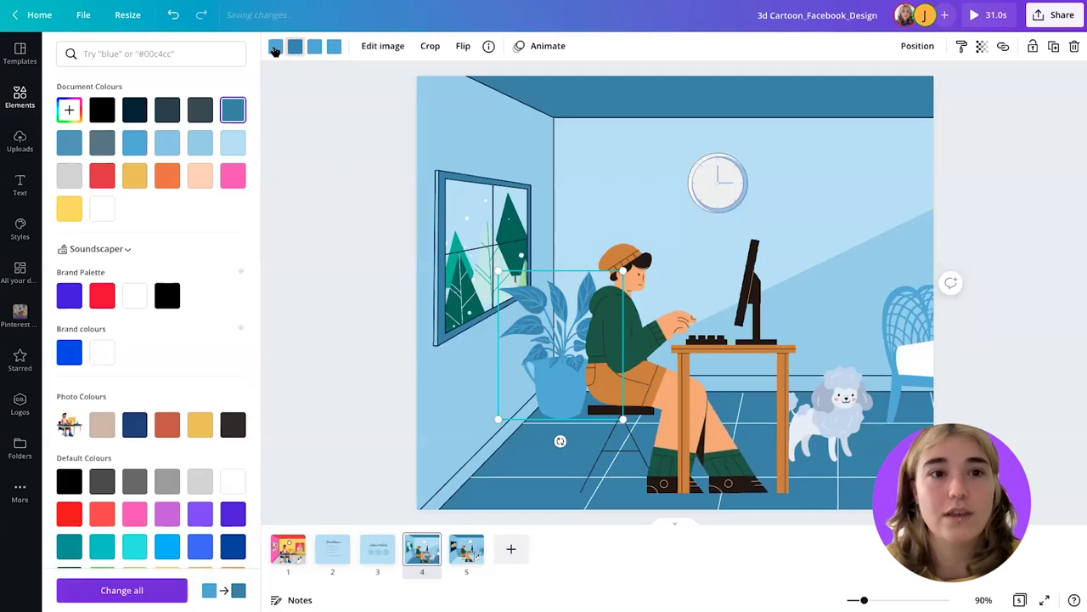
{"action": "left_click", "coordinate": [235, 110]}
{"action": "left_click", "coordinate": [1075, 357]}
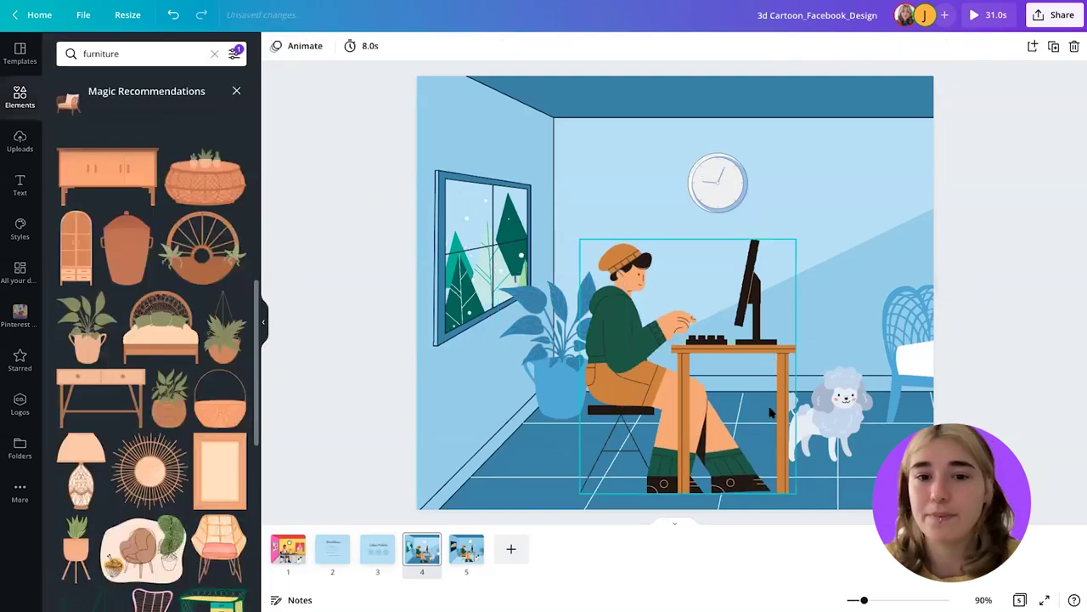
Fine-tune the spacing of the scene by raising the plant slightly and shifting the person at the desk and the poodle toward the chair.
{"action": "left_click_drag", "start_coordinate": [548, 352], "coordinate": [548, 346]}
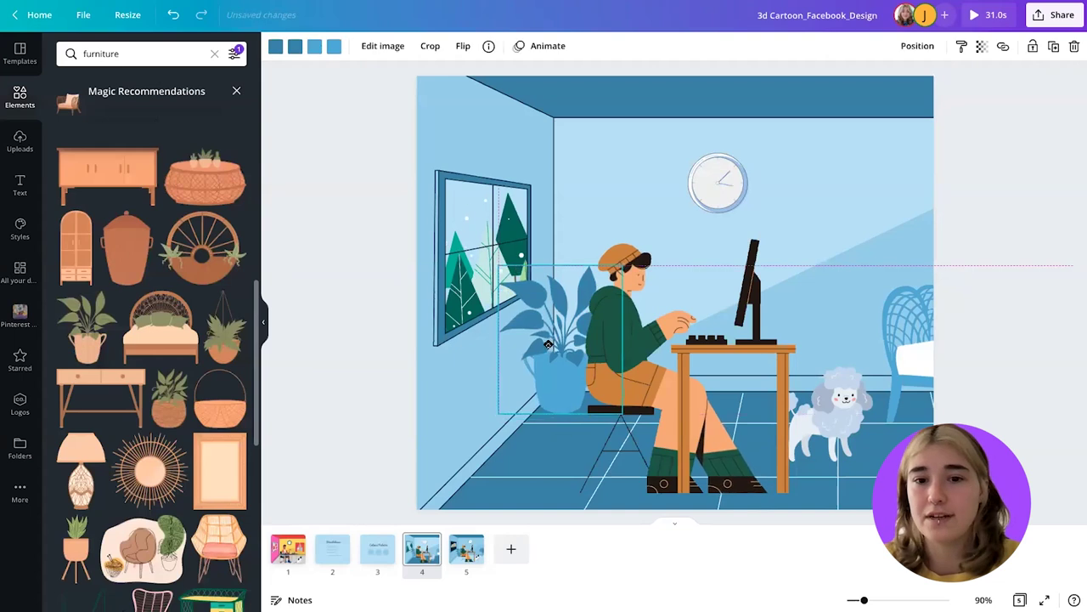
{"action": "left_click_drag", "start_coordinate": [631, 339], "coordinate": [635, 340]}
{"action": "left_click_drag", "start_coordinate": [839, 404], "coordinate": [848, 406]}
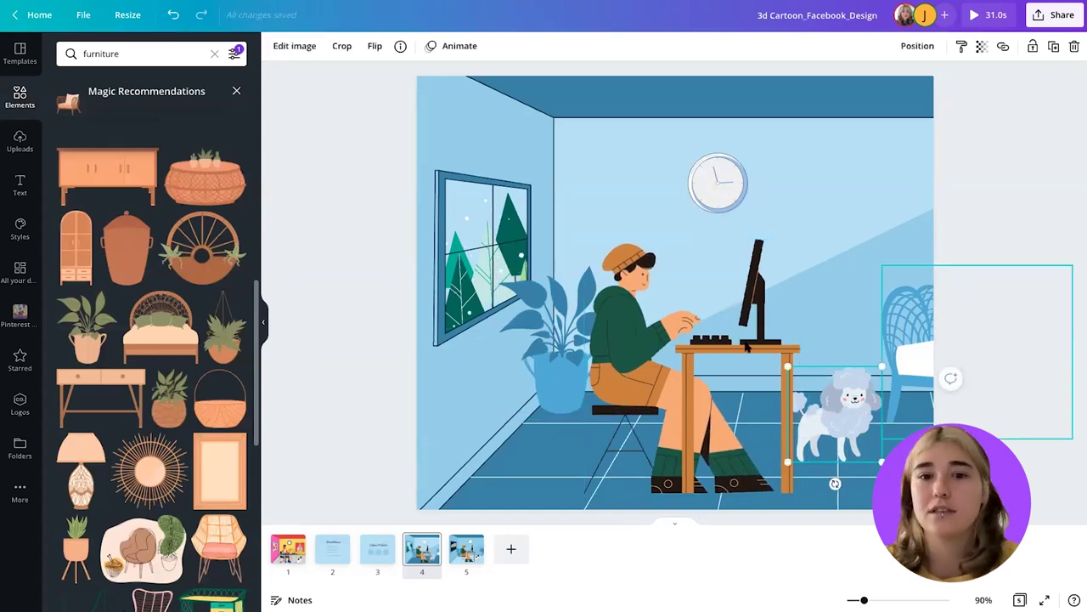
{"action": "left_click", "coordinate": [571, 359]}
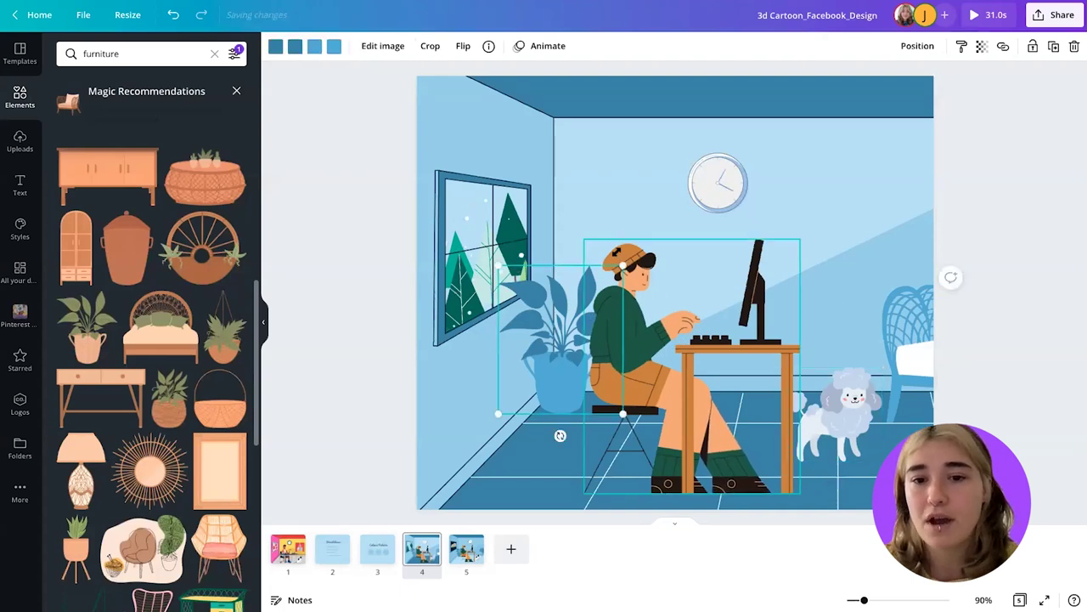
{"action": "left_click_drag", "start_coordinate": [623, 265], "coordinate": [625, 266]}
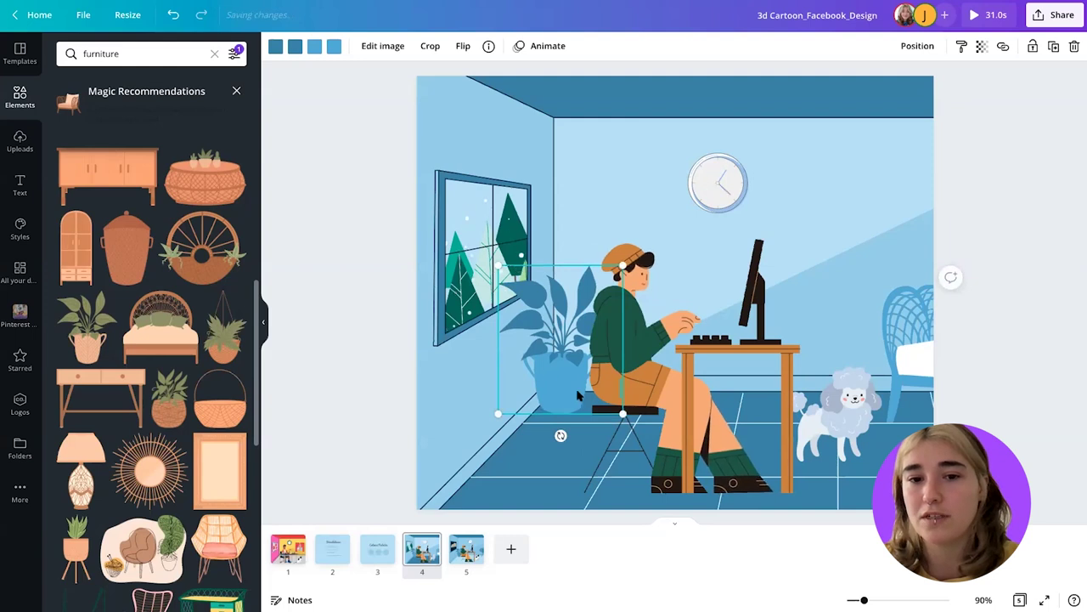
{"action": "left_click", "coordinate": [682, 337]}
{"action": "left_click_drag", "start_coordinate": [683, 338], "coordinate": [685, 337]}
{"action": "left_click_drag", "start_coordinate": [834, 404], "coordinate": [839, 407]}
{"action": "left_click", "coordinate": [1034, 330]}
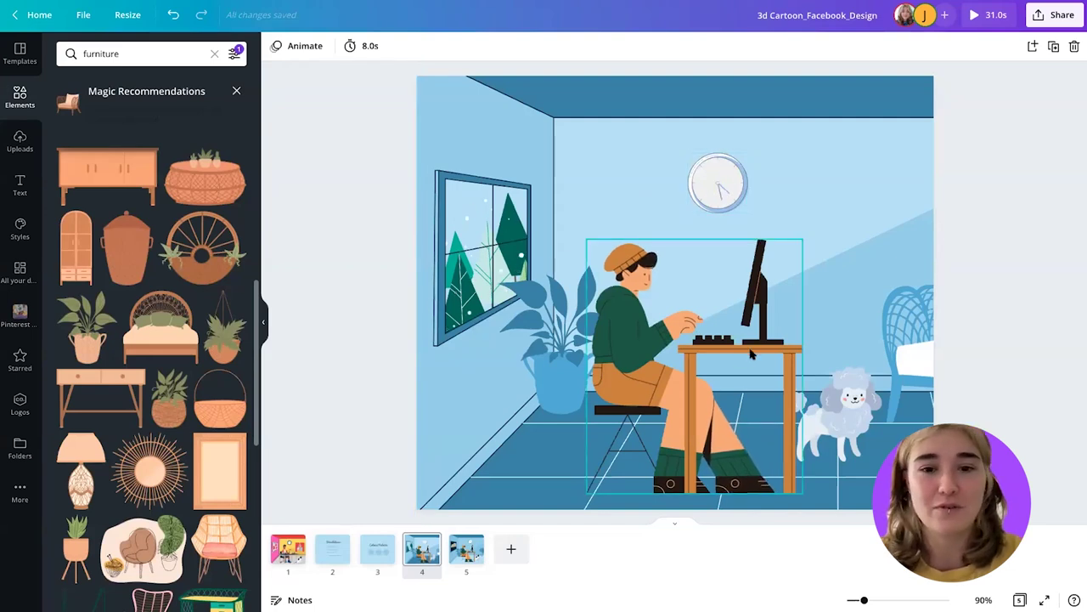
Search the elements for music and place two small copies of the white music notes, one beside the person's face and one above the monitor.
{"action": "left_click", "coordinate": [127, 55]}
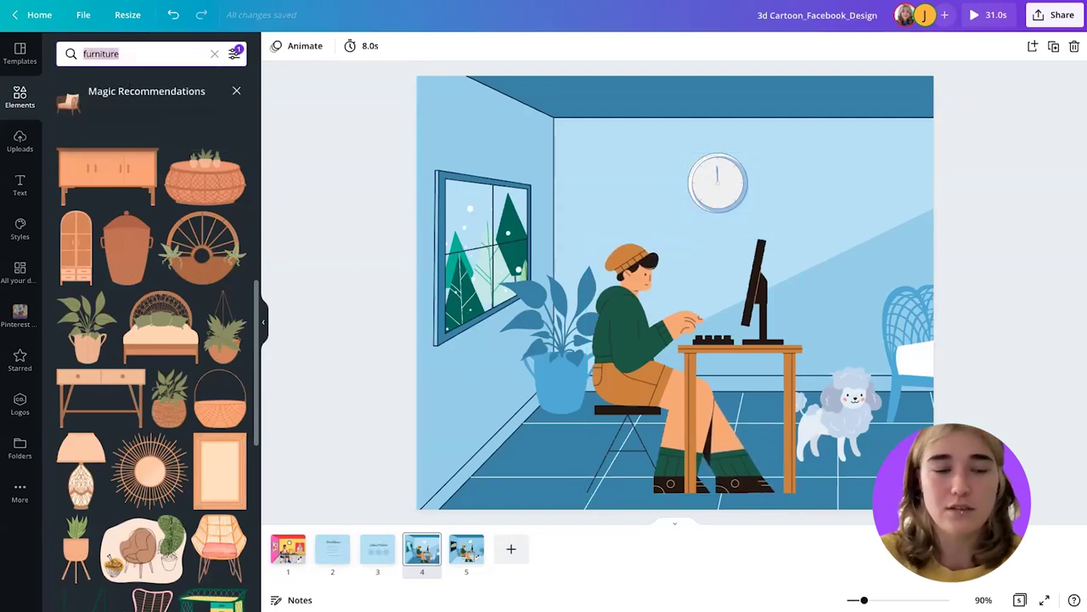
{"action": "type", "text": "music"}
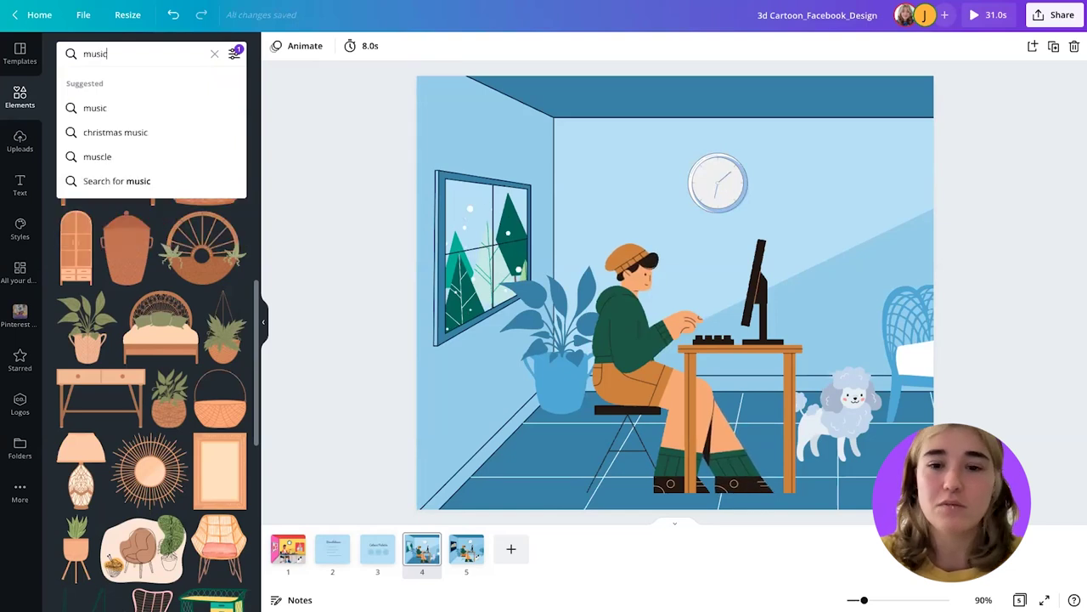
{"action": "key", "text": "Return"}
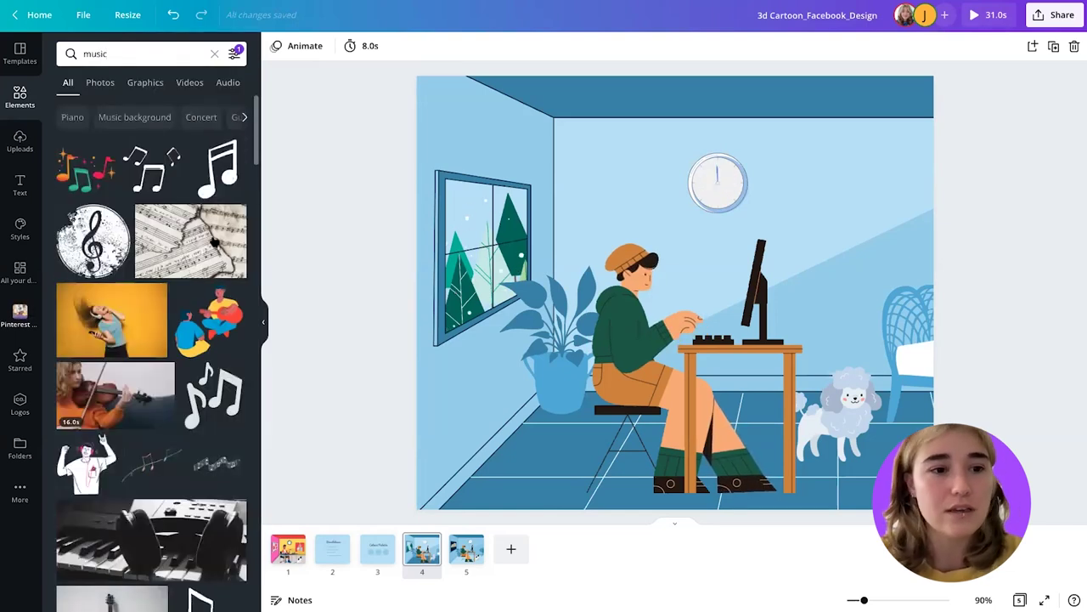
{"action": "scroll", "coordinate": [181, 325], "scroll_direction": "down", "scroll_amount": 2}
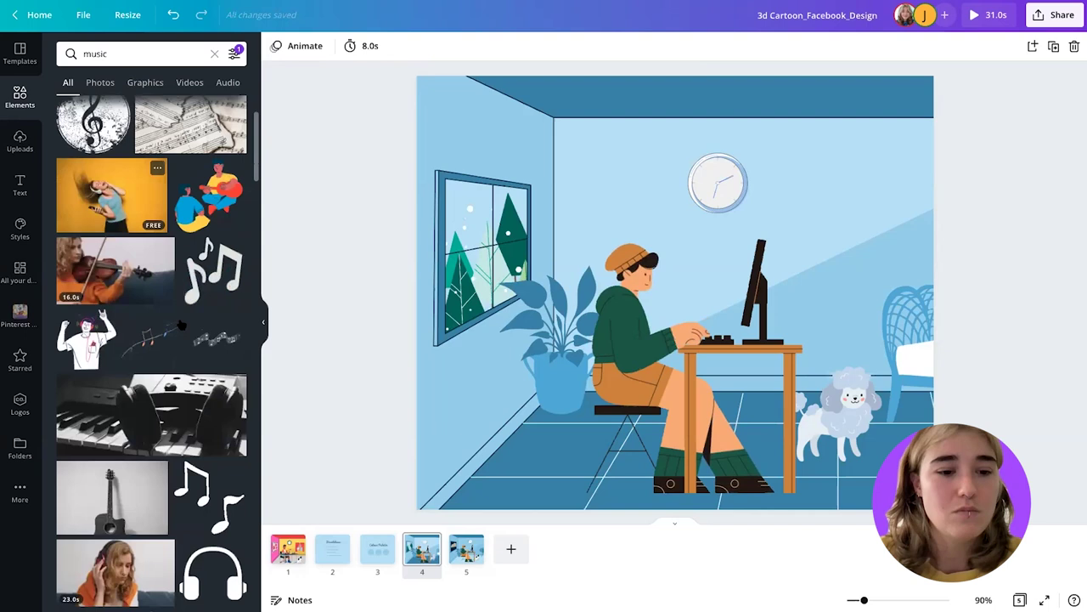
{"action": "scroll", "coordinate": [181, 326], "scroll_direction": "down", "scroll_amount": 2}
{"action": "left_click", "coordinate": [208, 357]}
{"action": "left_click_drag", "start_coordinate": [851, 120], "coordinate": [811, 228]}
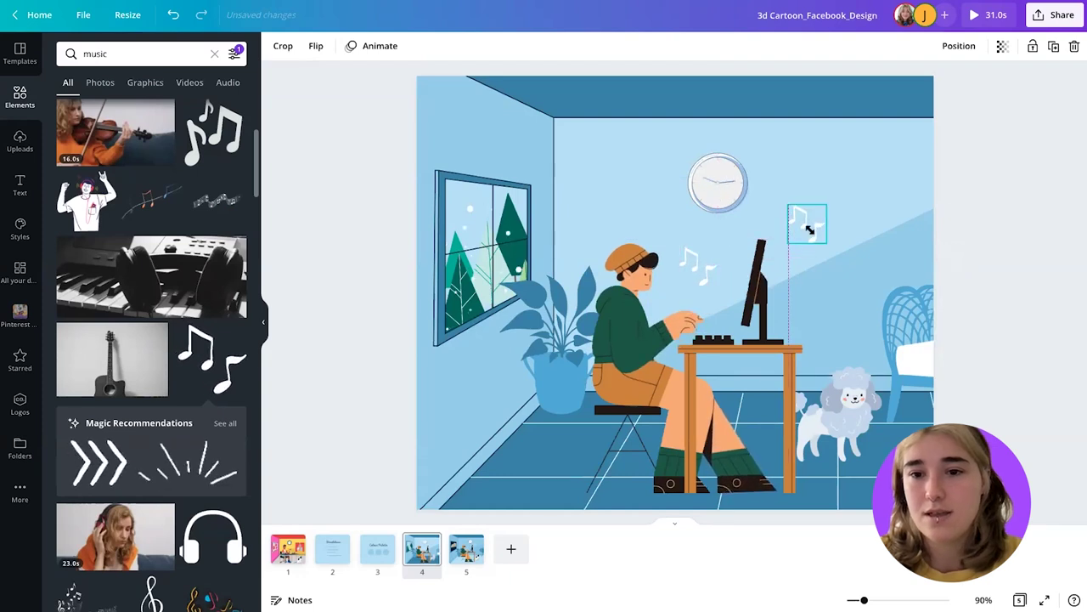
Flip the music notes above the monitor horizontally and fine-tune the placement of both note graphics.
{"action": "left_click", "coordinate": [316, 48]}
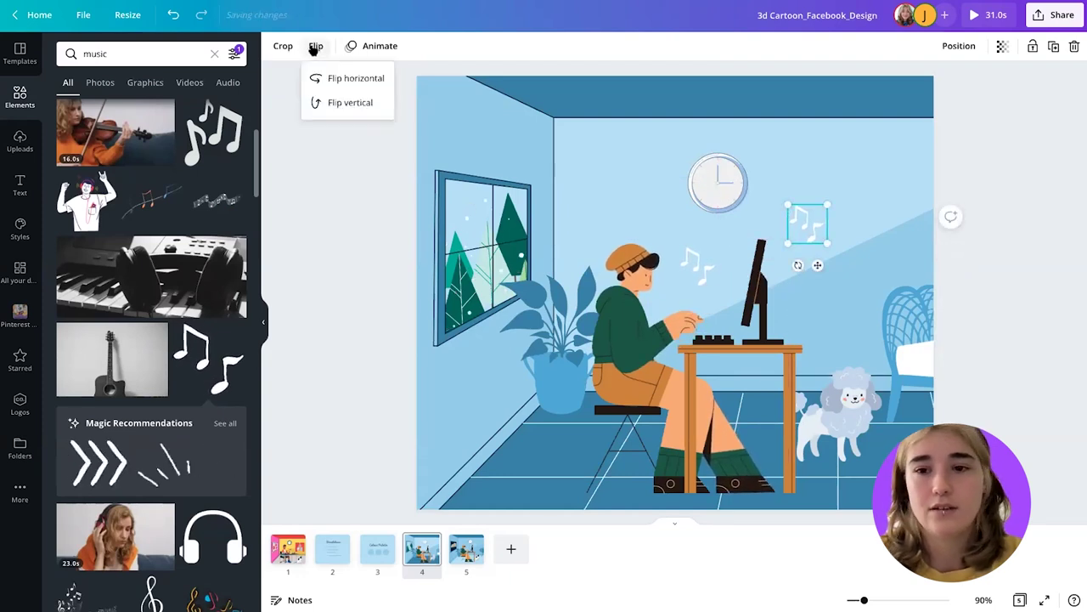
{"action": "left_click", "coordinate": [350, 78]}
{"action": "left_click", "coordinate": [818, 230]}
{"action": "left_click_drag", "start_coordinate": [696, 263], "coordinate": [705, 274]}
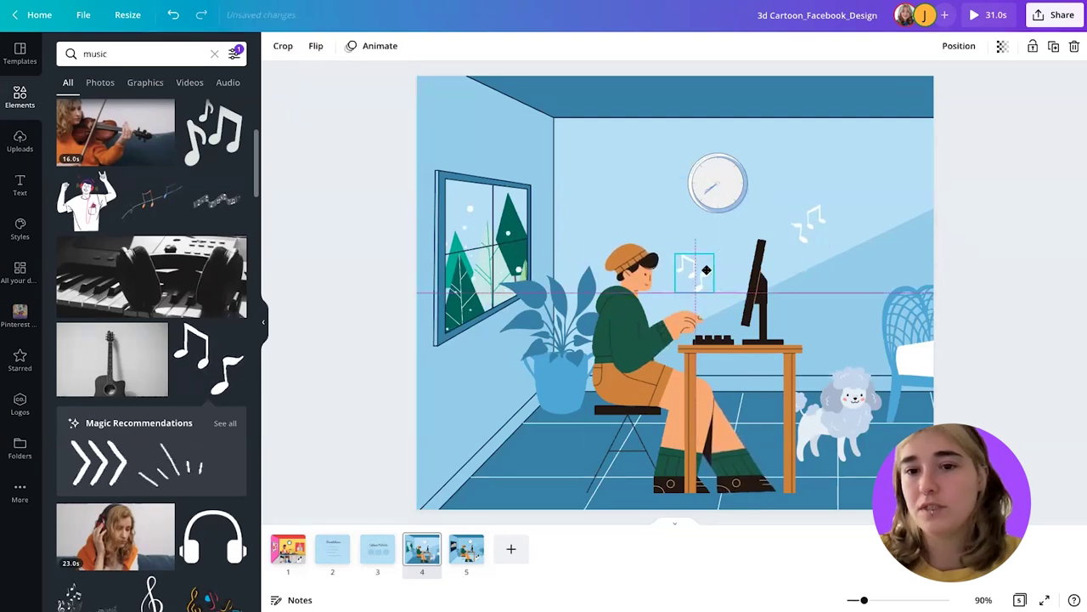
{"action": "left_click", "coordinate": [819, 223]}
{"action": "left_click", "coordinate": [1071, 212]}
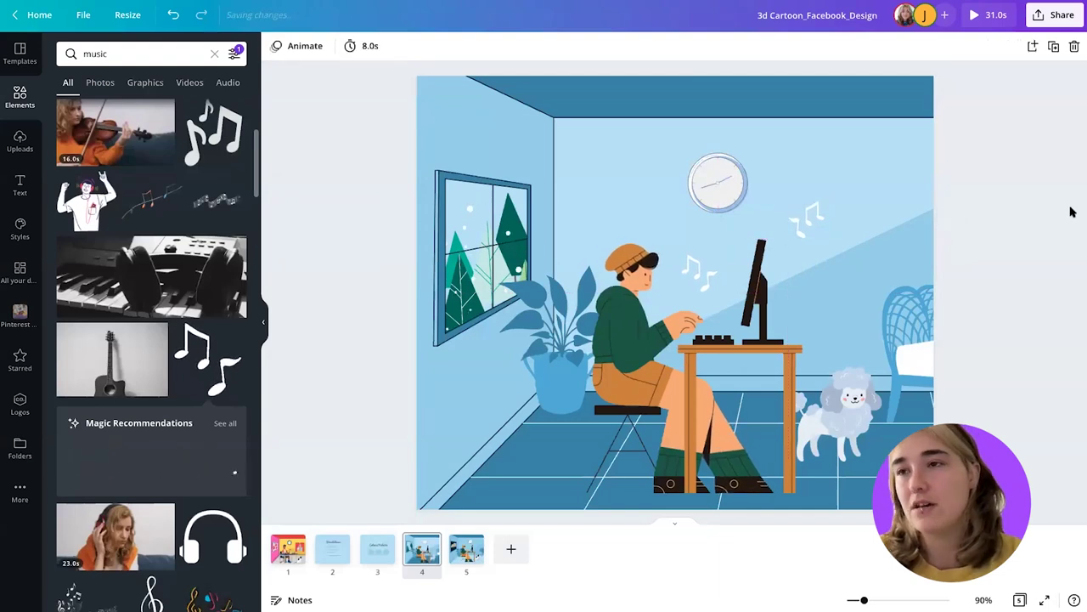